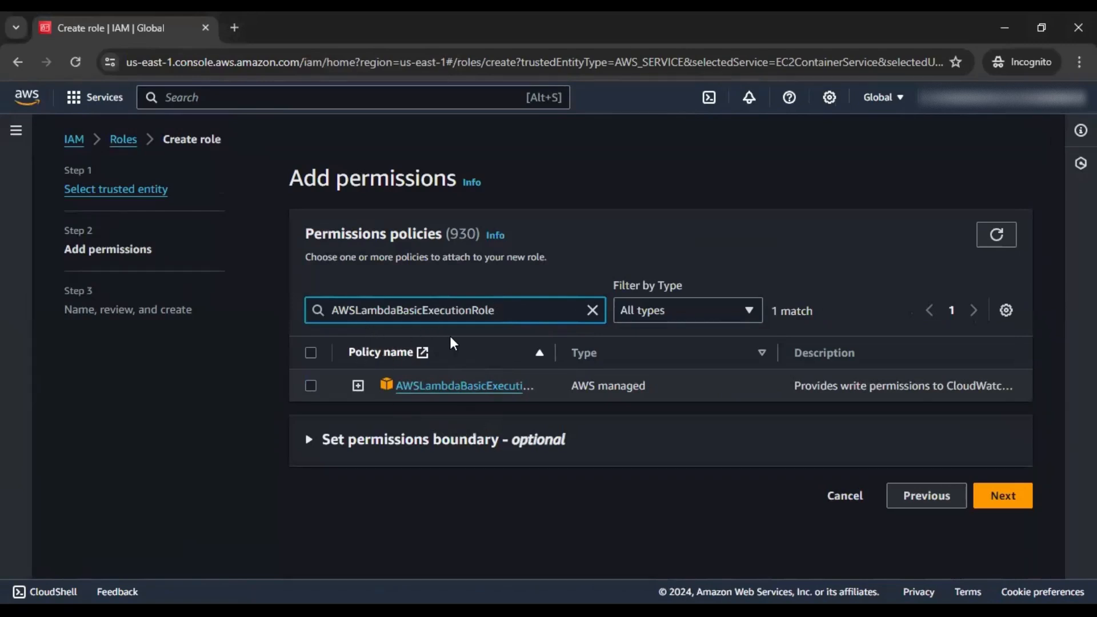
Select the AWSLambdaBasicExecutionRole policy for the new role
click(360, 389)
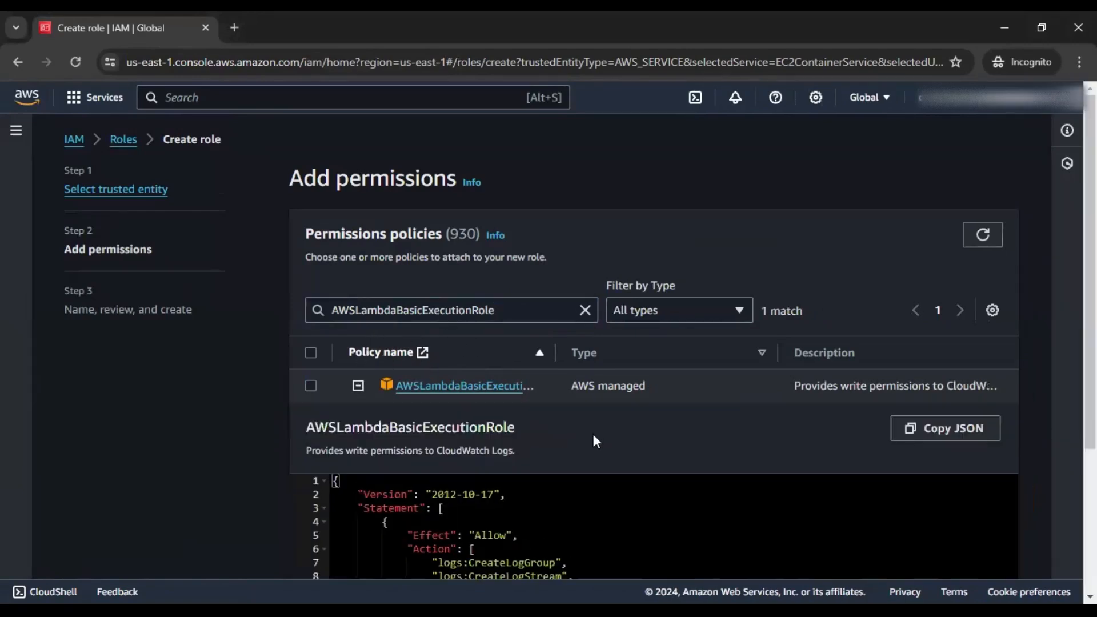
scroll(592, 430, down, 3)
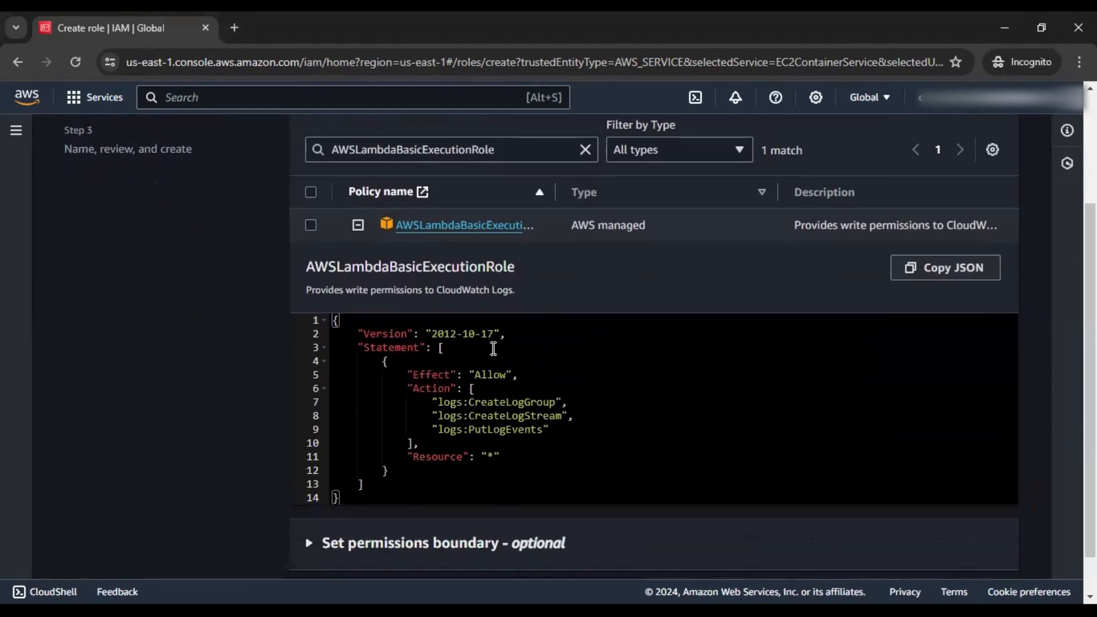
click(311, 225)
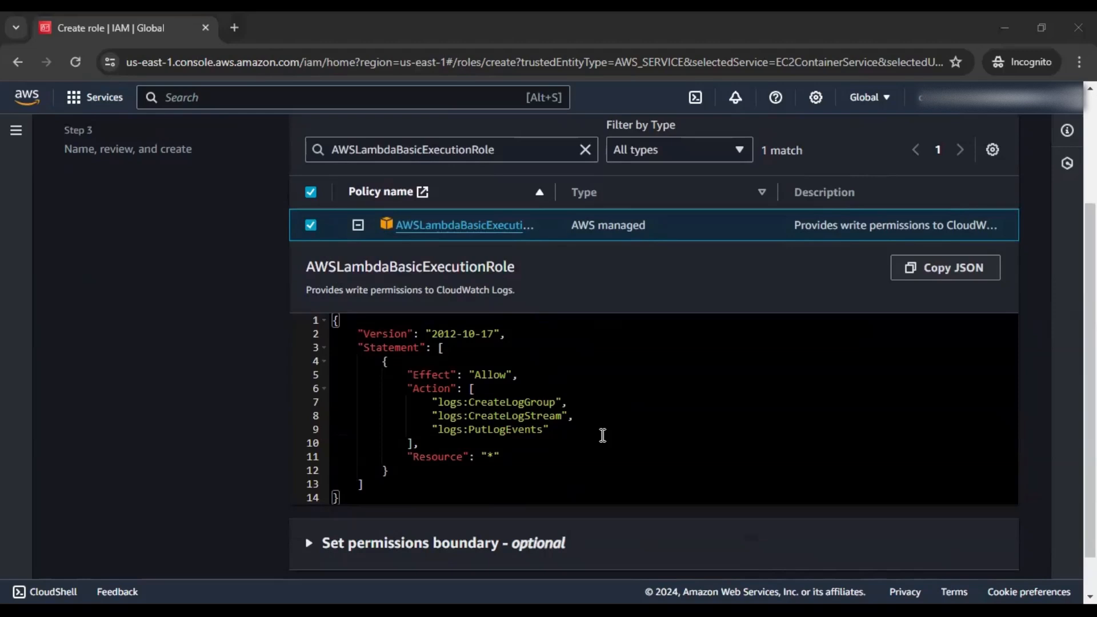
Filter the policy list to AmazonRDSDataFullAccess
scroll(603, 435, up, 1)
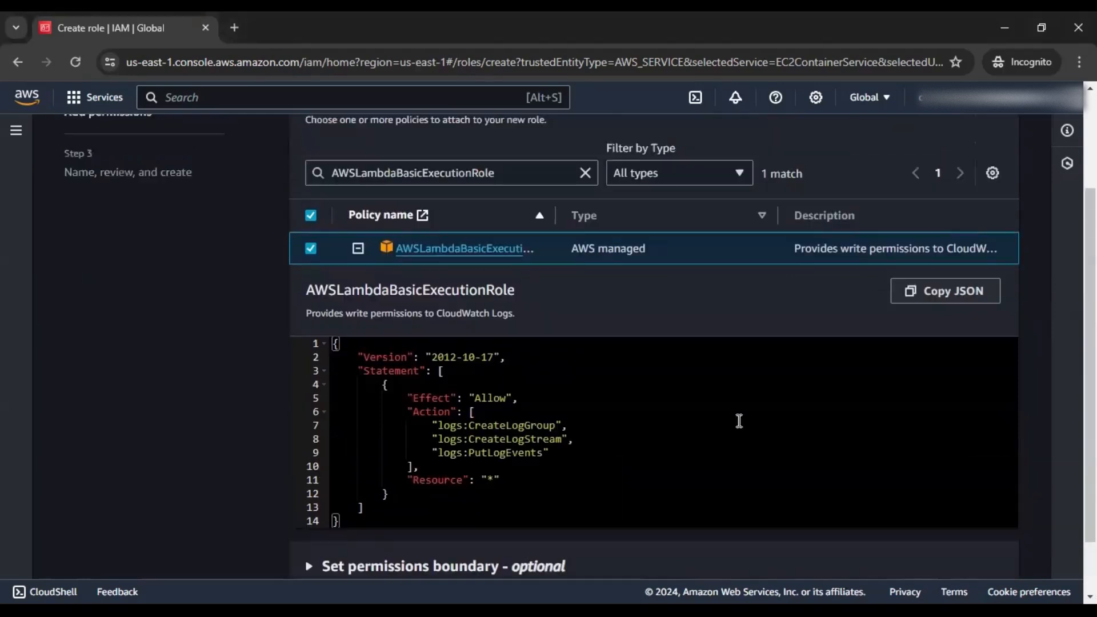
drag(510, 182, 270, 188)
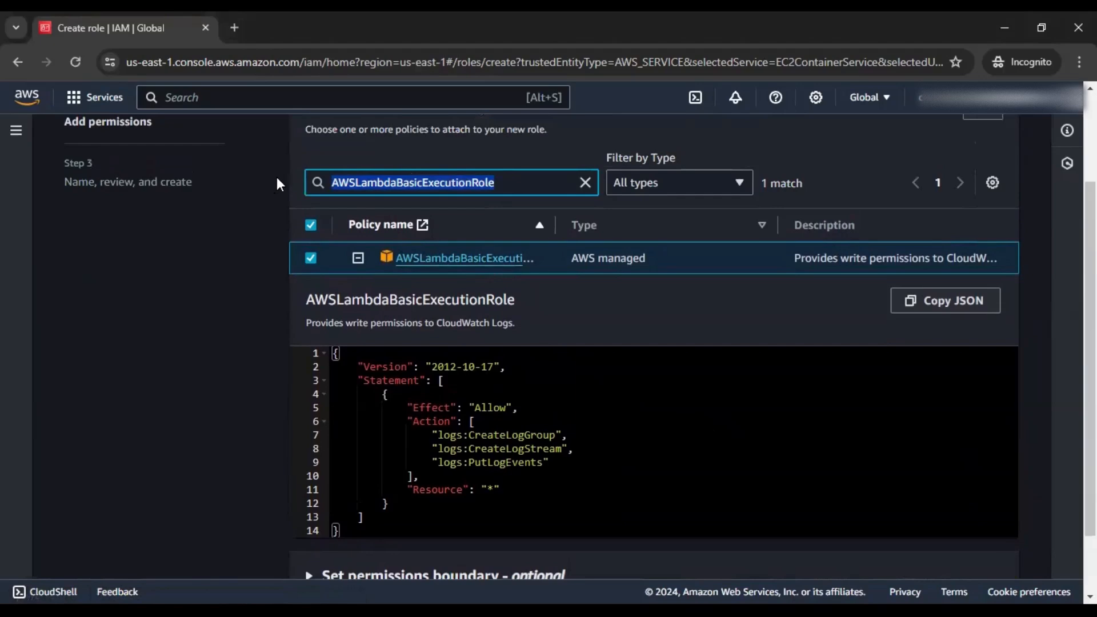
text(AmazonRDSDataFullAccess)
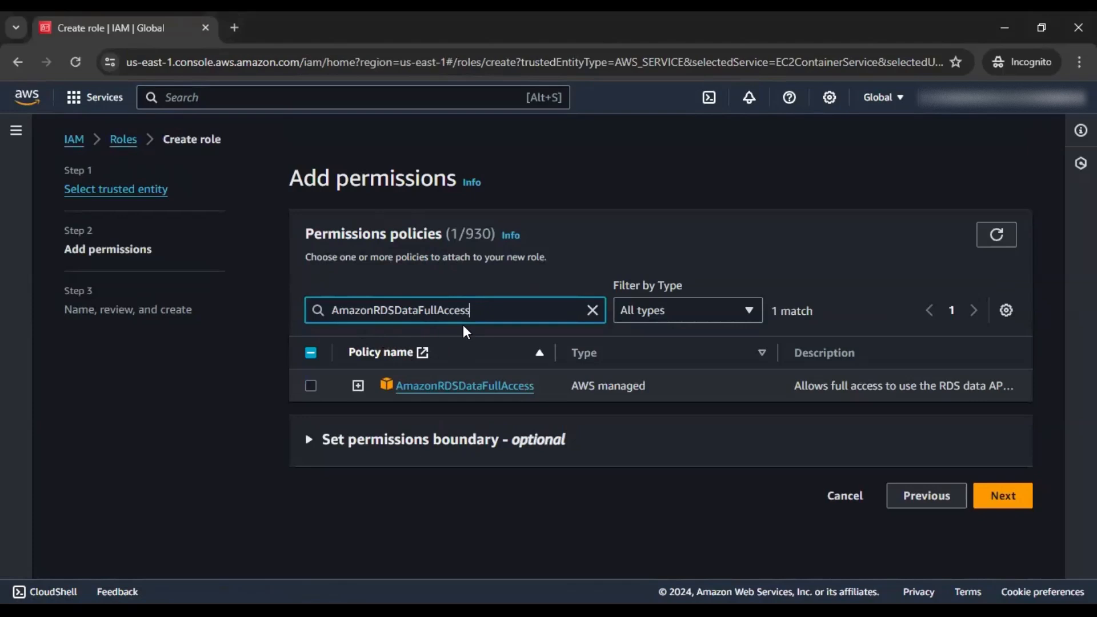
Select AmazonRDSDataFullAccess as the role's second policy
click(357, 386)
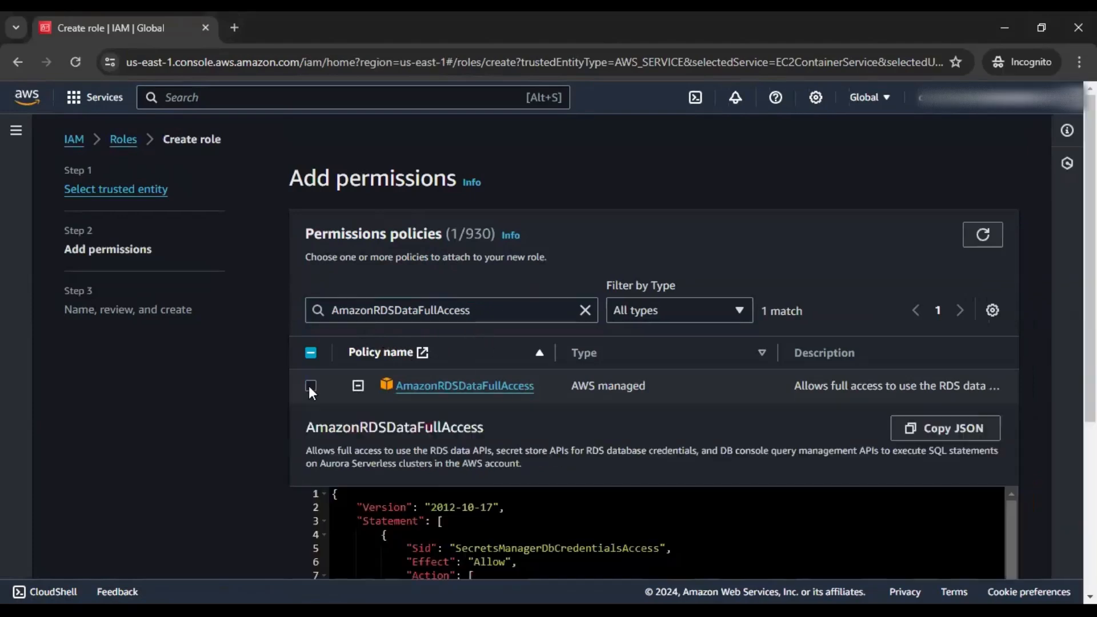
click(311, 386)
scroll(741, 410, down, 1)
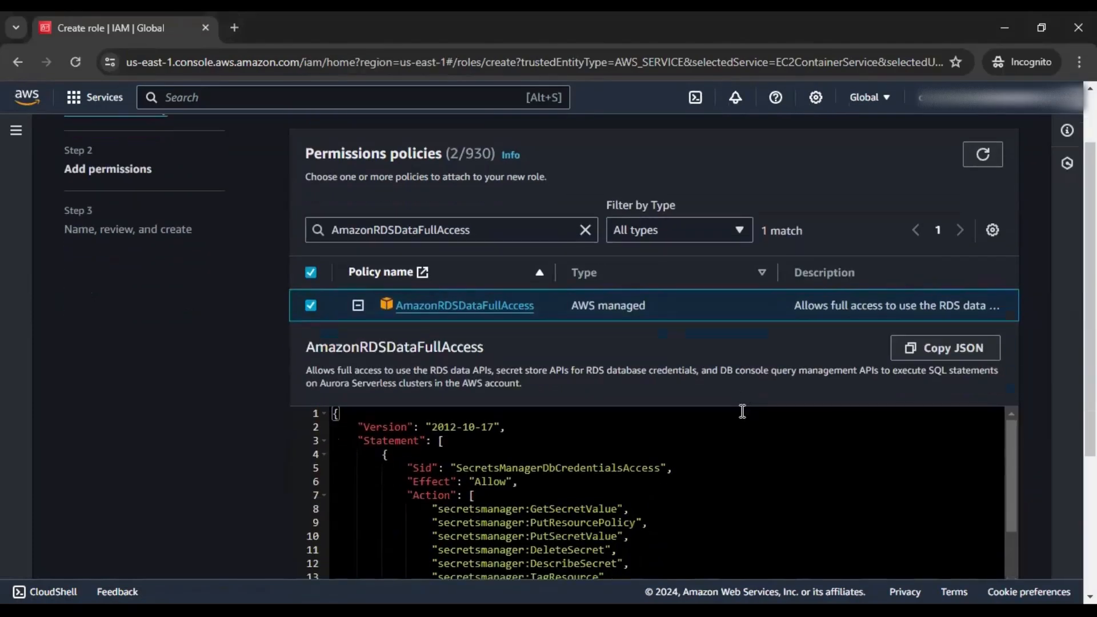
scroll(742, 411, down, 3)
scroll(1041, 376, down, 3)
scroll(575, 358, down, 1)
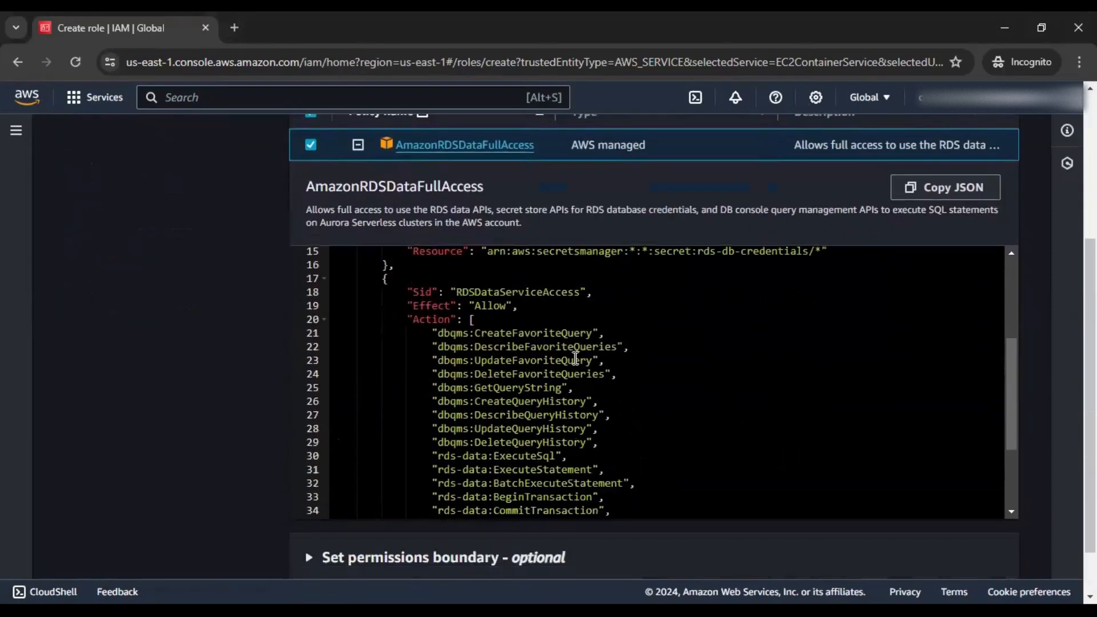
scroll(594, 360, down, 3)
Review the two selected policies and advance to the Name, review, and create step
scroll(609, 362, up, 5)
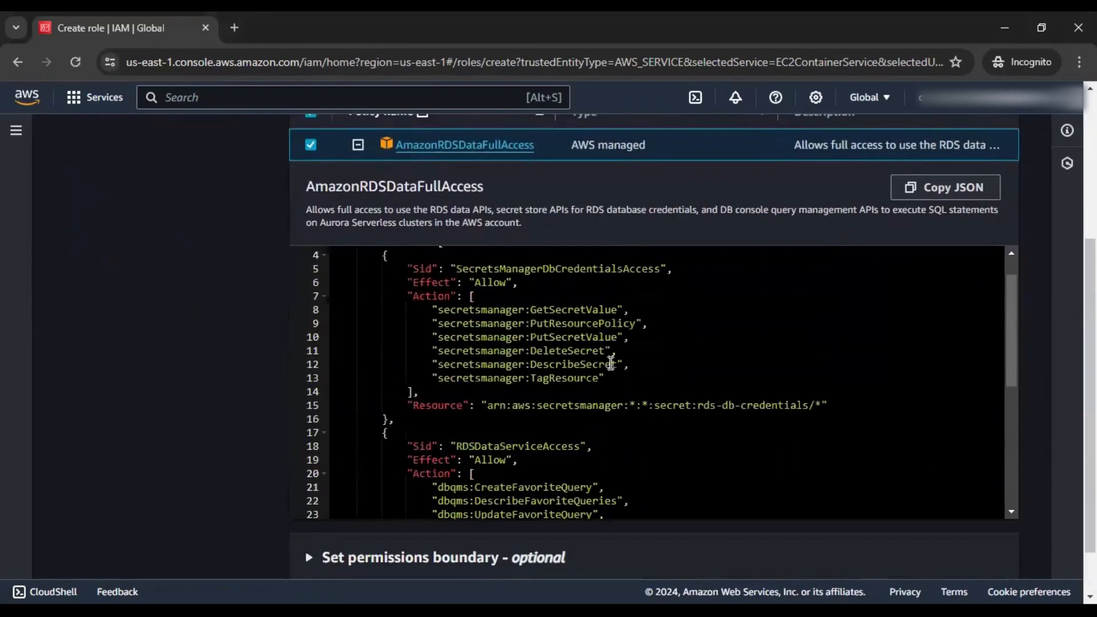
scroll(611, 364, down, 7)
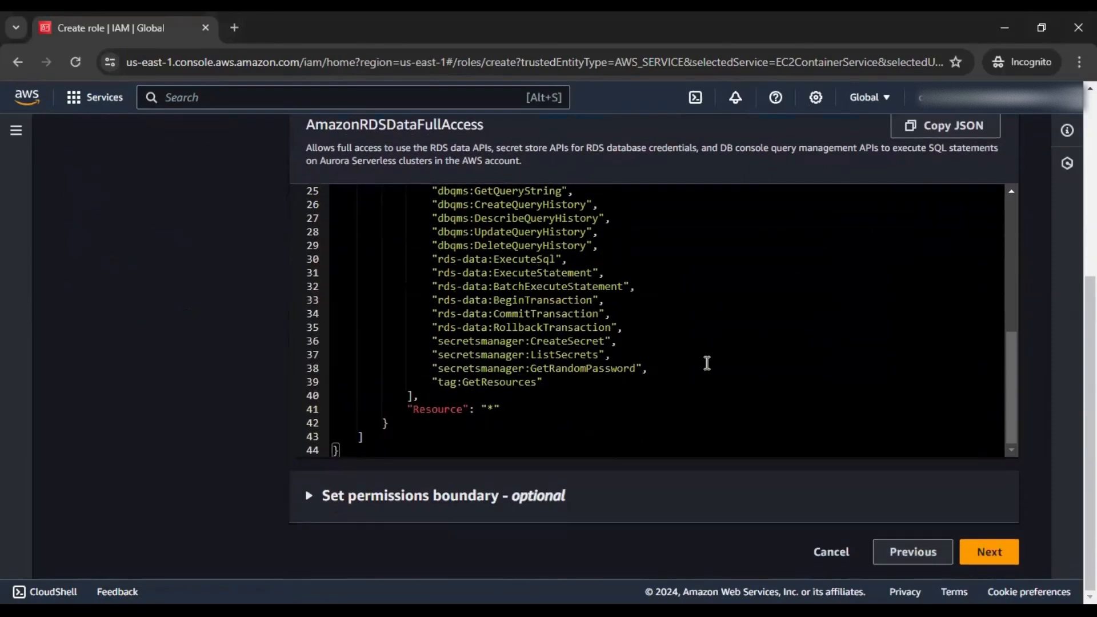
scroll(708, 363, up, 8)
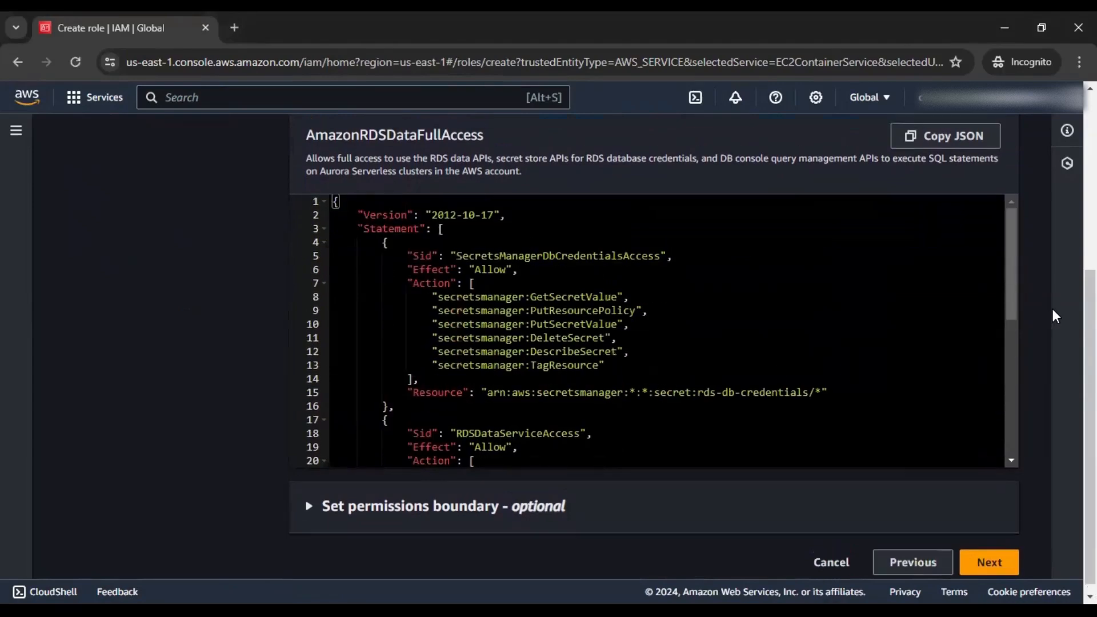
scroll(1051, 311, up, 3)
scroll(1047, 313, down, 3)
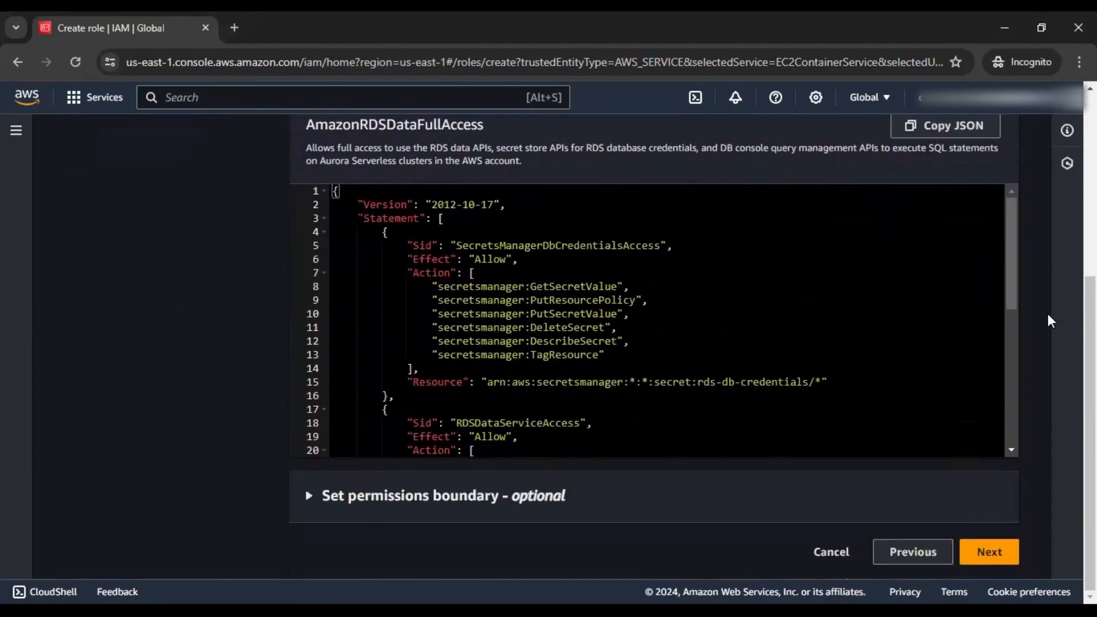
click(981, 554)
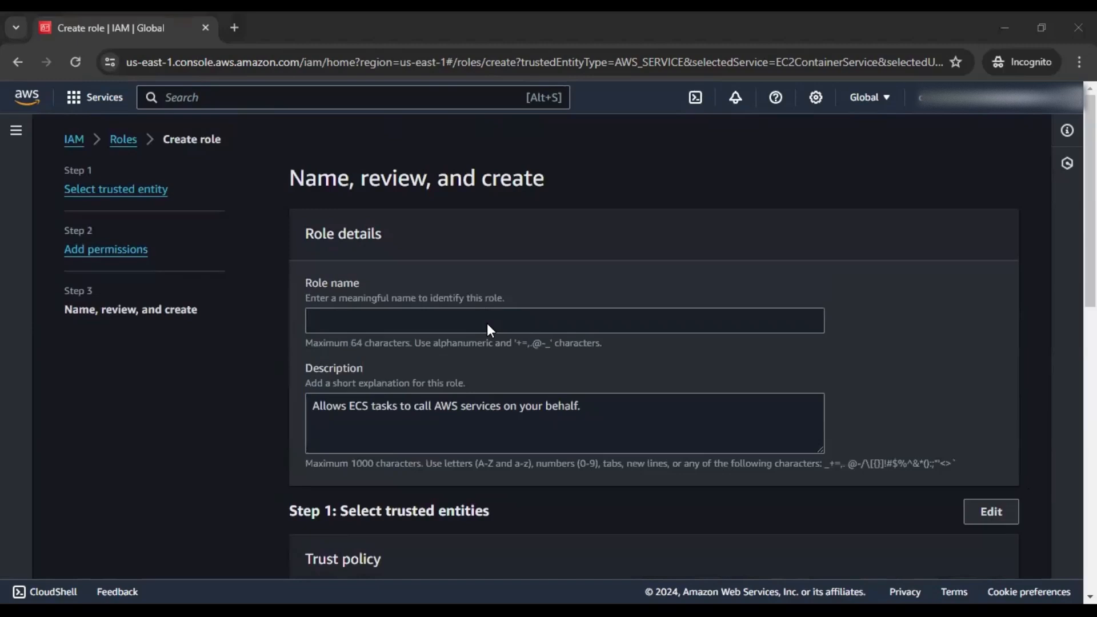
Name the role ecstaskrole and replace 'AWS' in its description with 'RDS and Cloud Watch logging'
click(487, 324)
text(ecstaskrole)
click(616, 414)
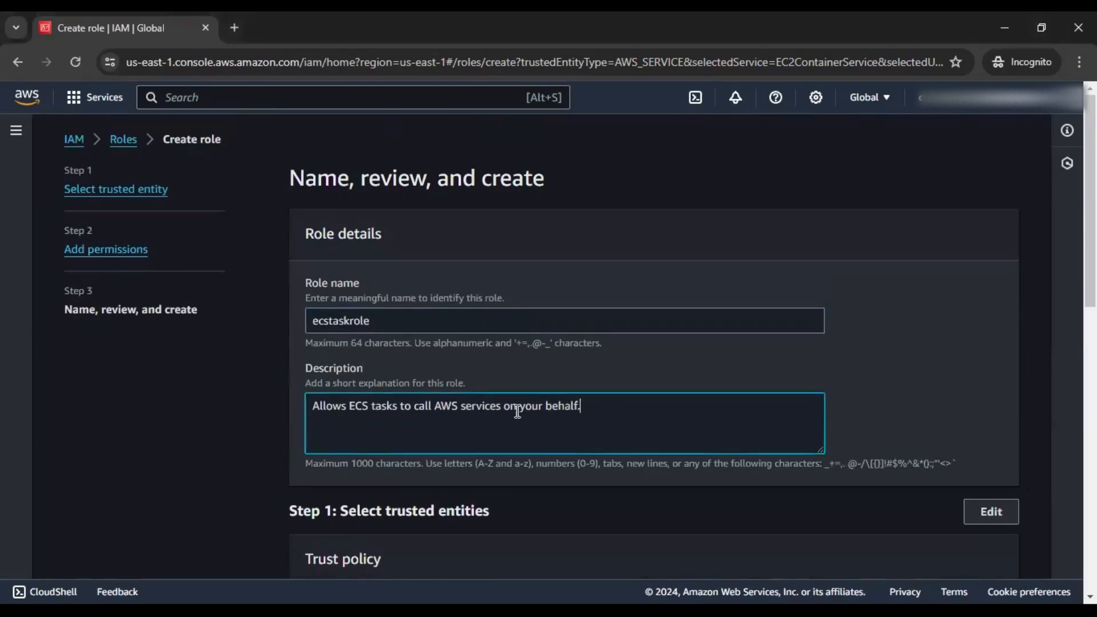
scroll(870, 394, down, 2)
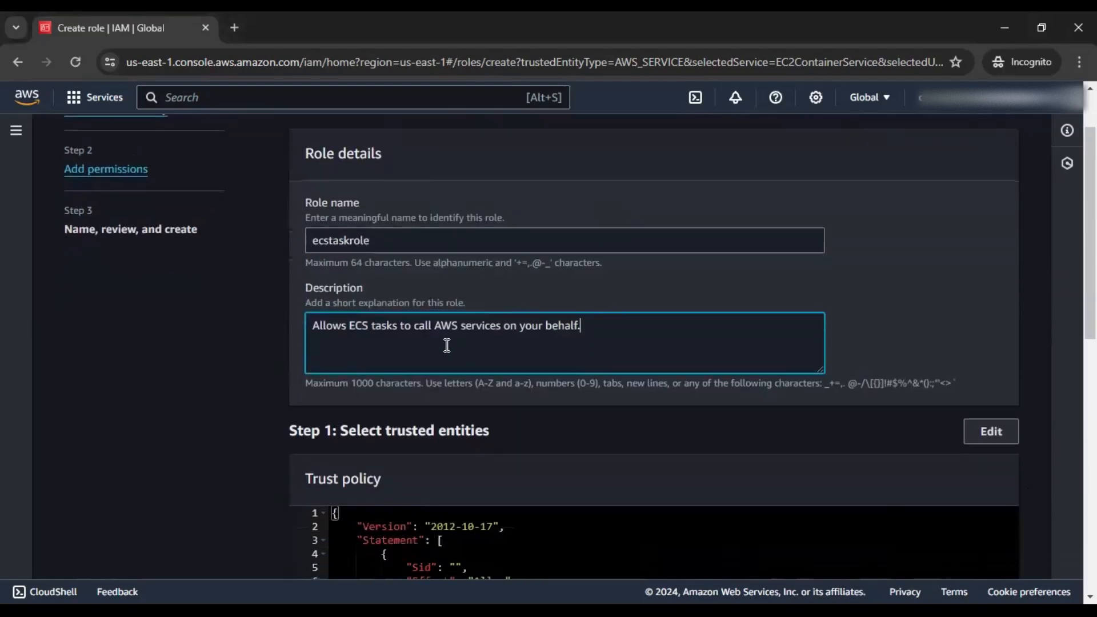
drag(434, 328, 456, 330)
text(RDS and)
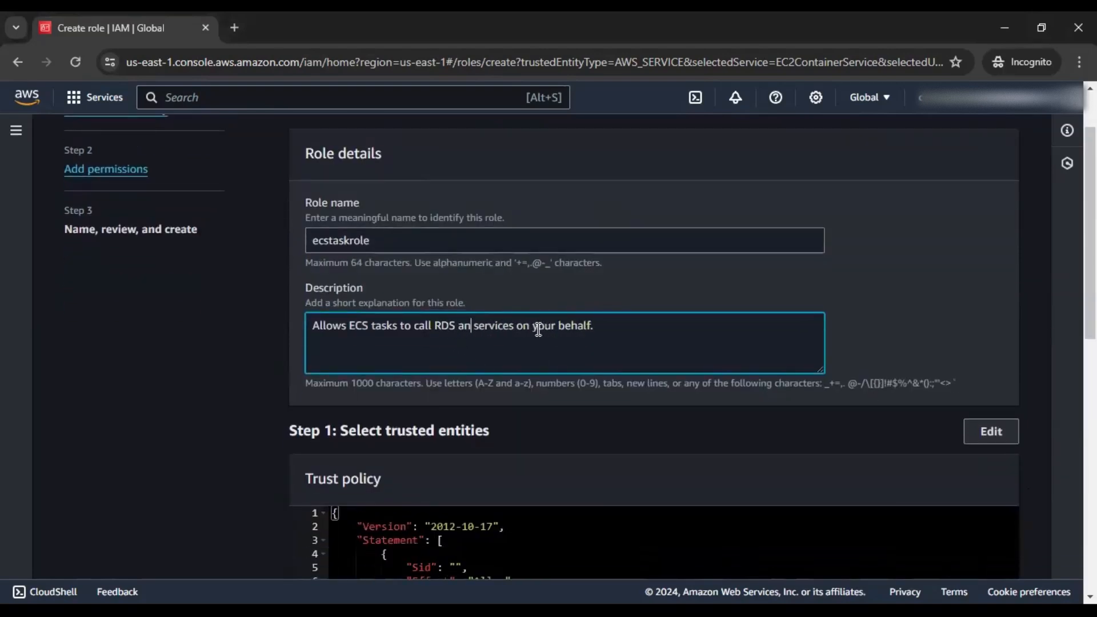
text( Cloud)
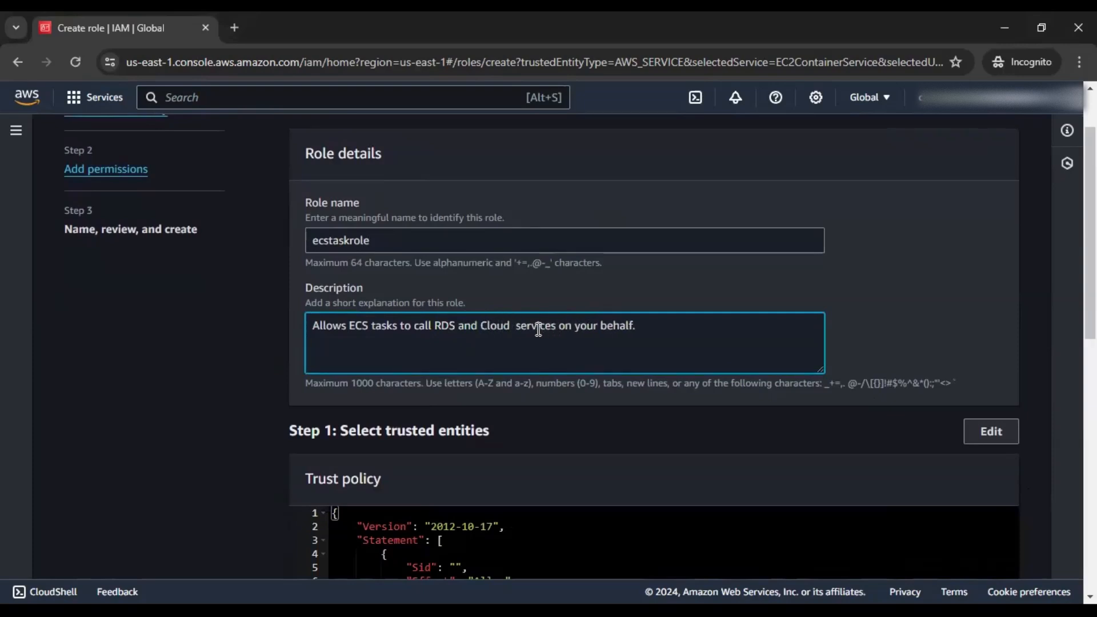
text( Watch logging)
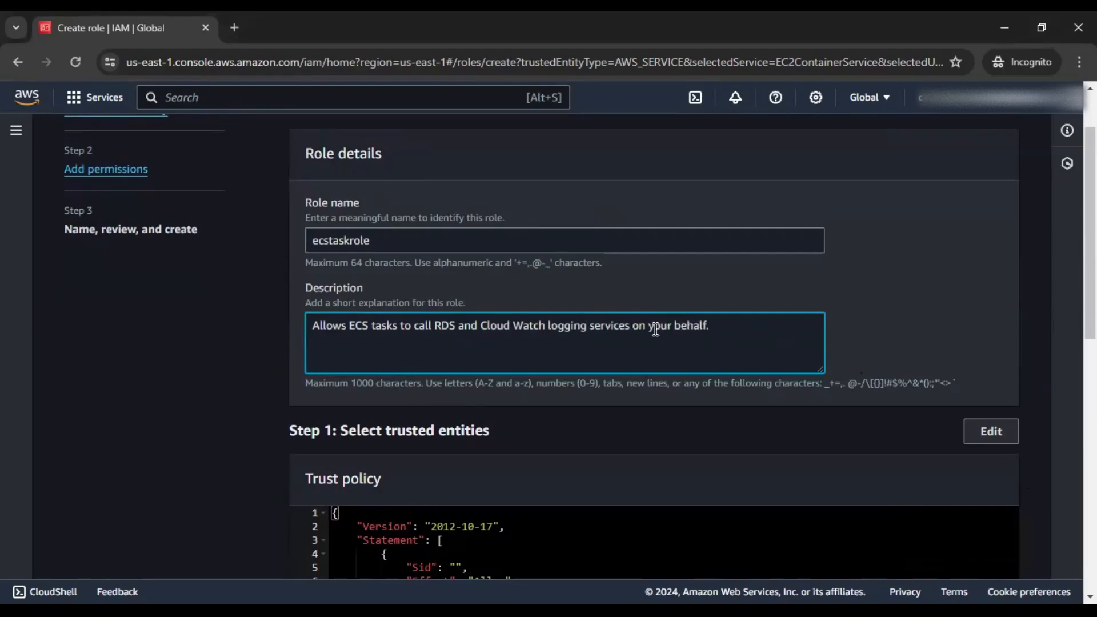
scroll(875, 321, down, 8)
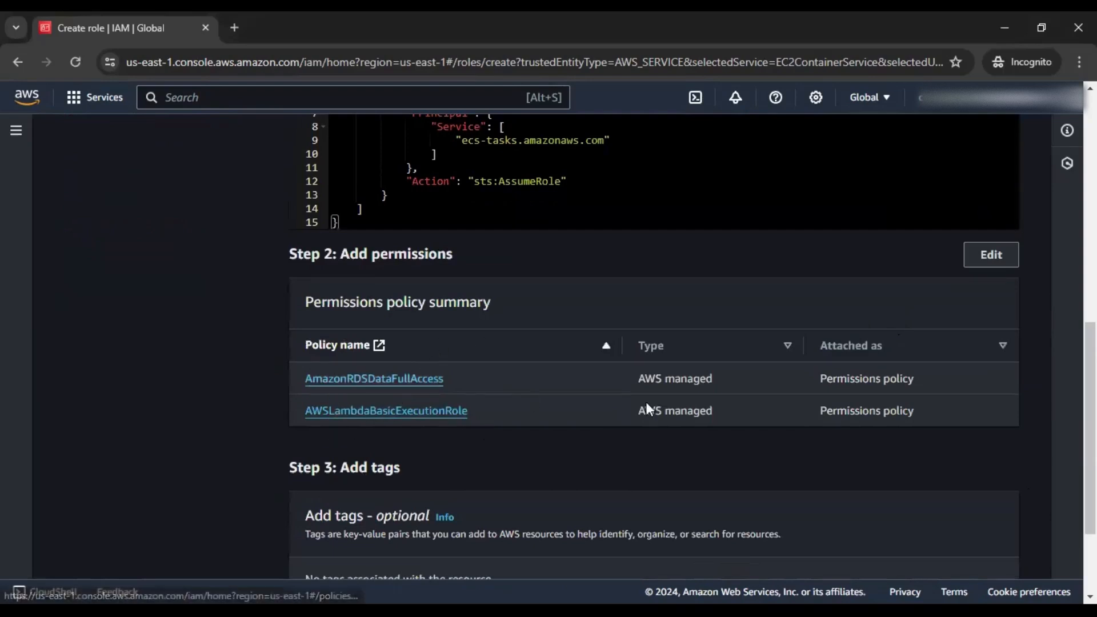
Create the ecstaskrole role, then search the console for vpc
scroll(936, 468, down, 1)
scroll(951, 461, down, 1)
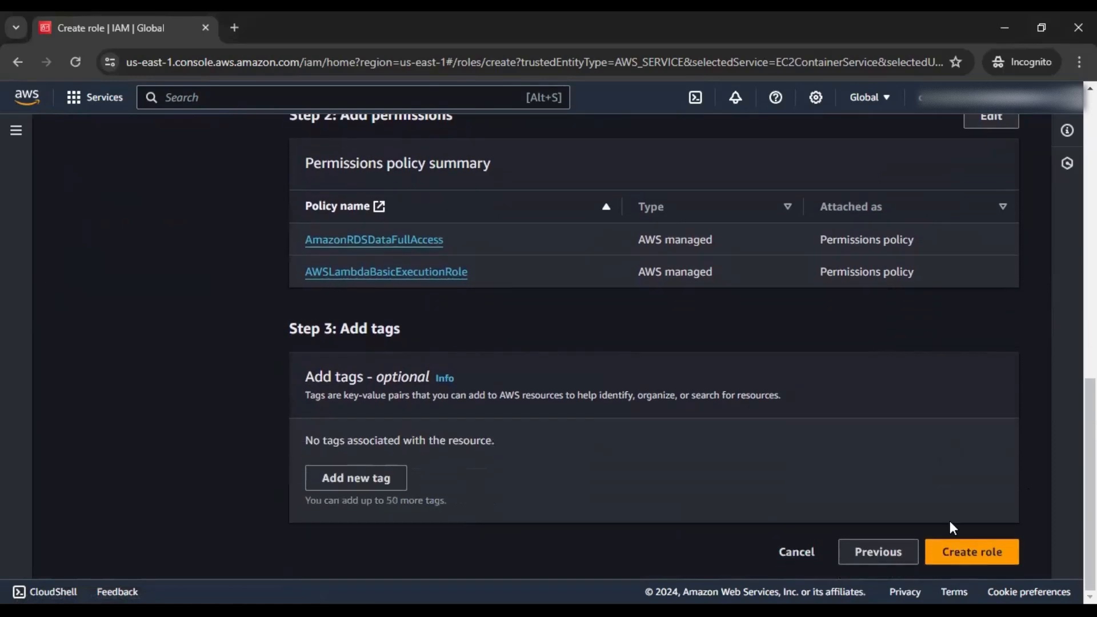
click(964, 559)
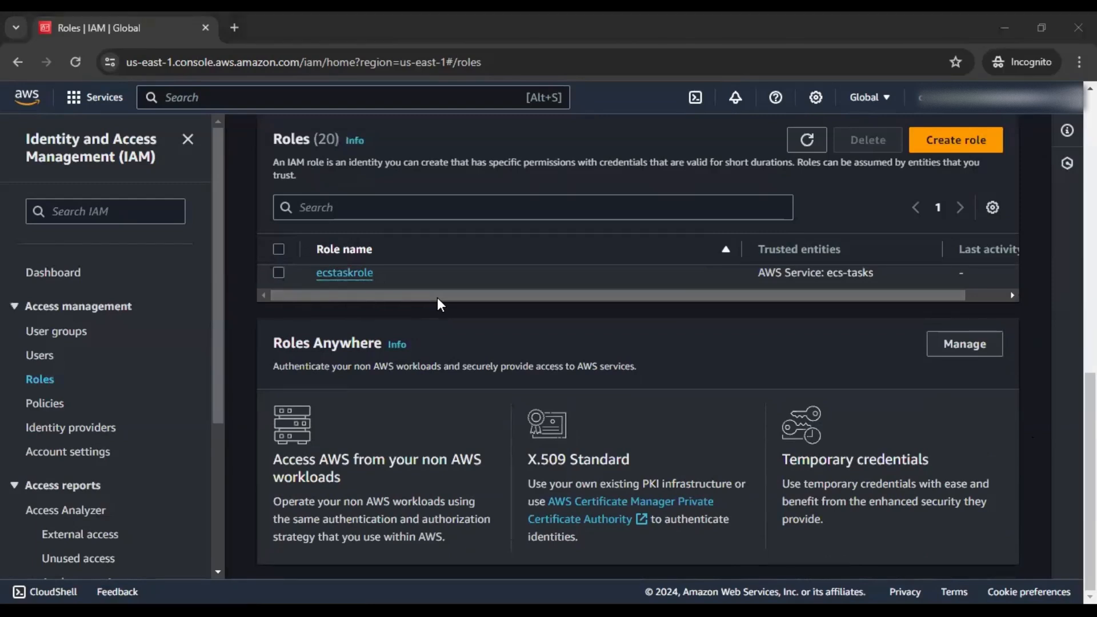
click(357, 101)
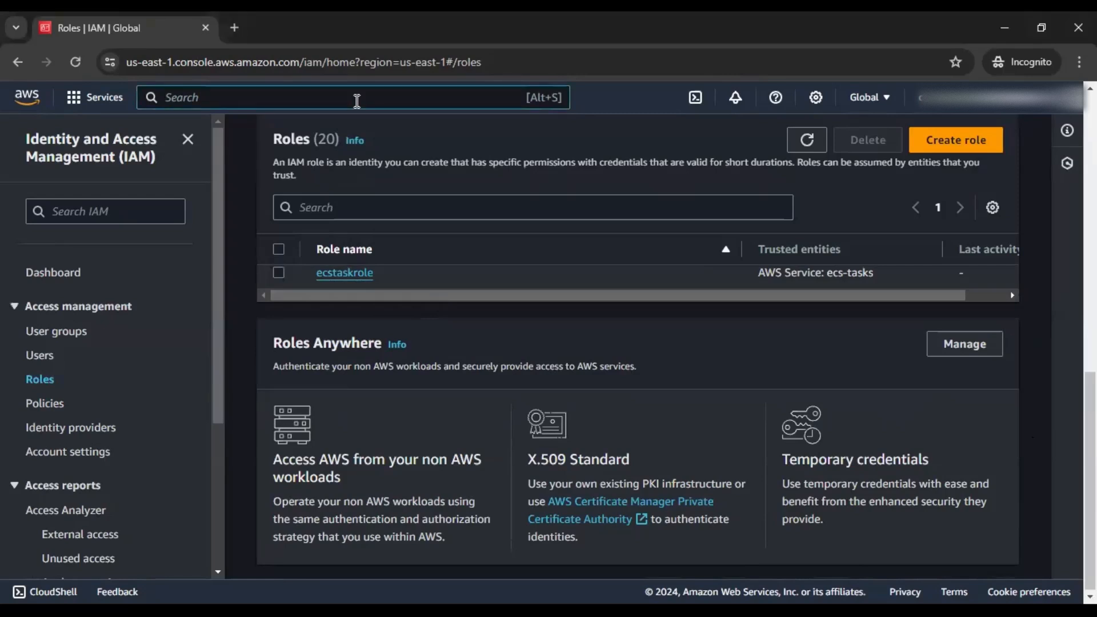
text(vpc)
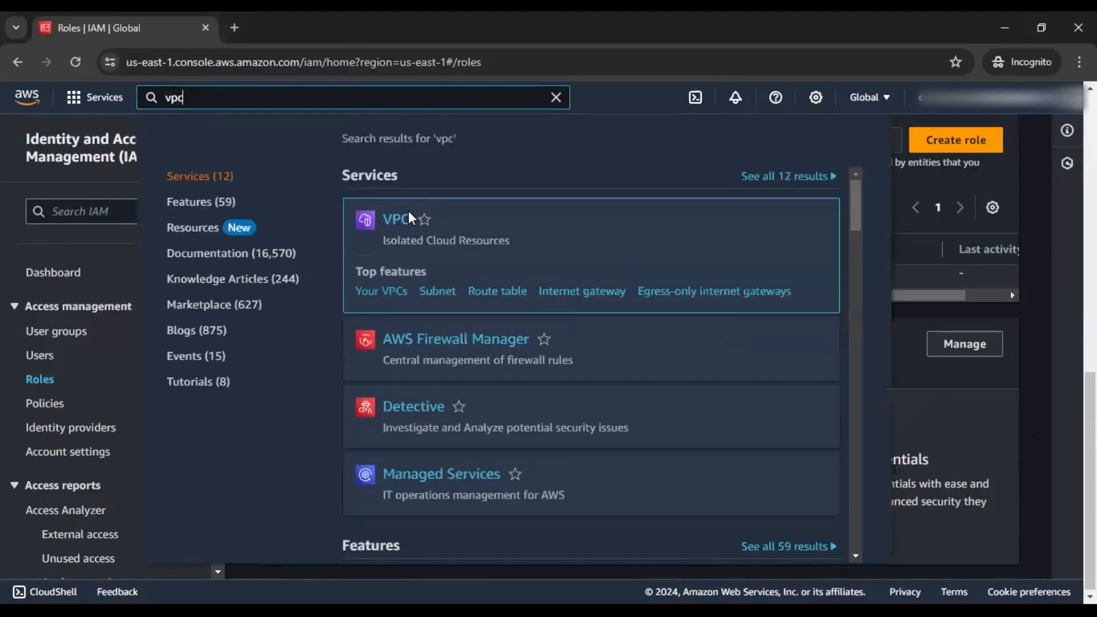
Open the VPC service and start a new VPC with VPC and more and 10.0.0.0/16
click(407, 218)
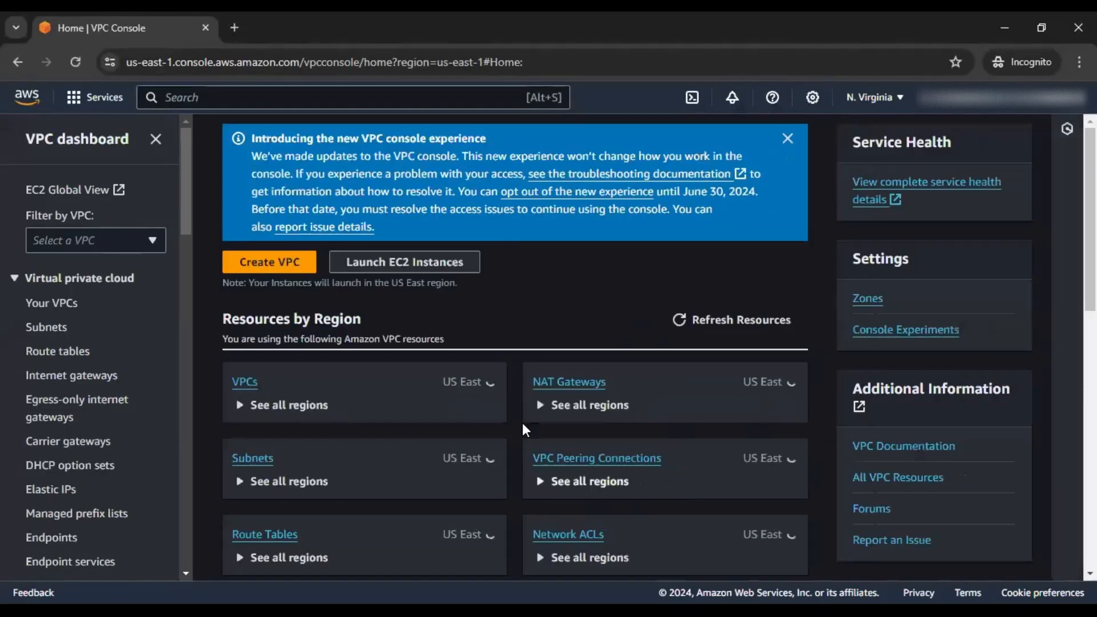
click(269, 262)
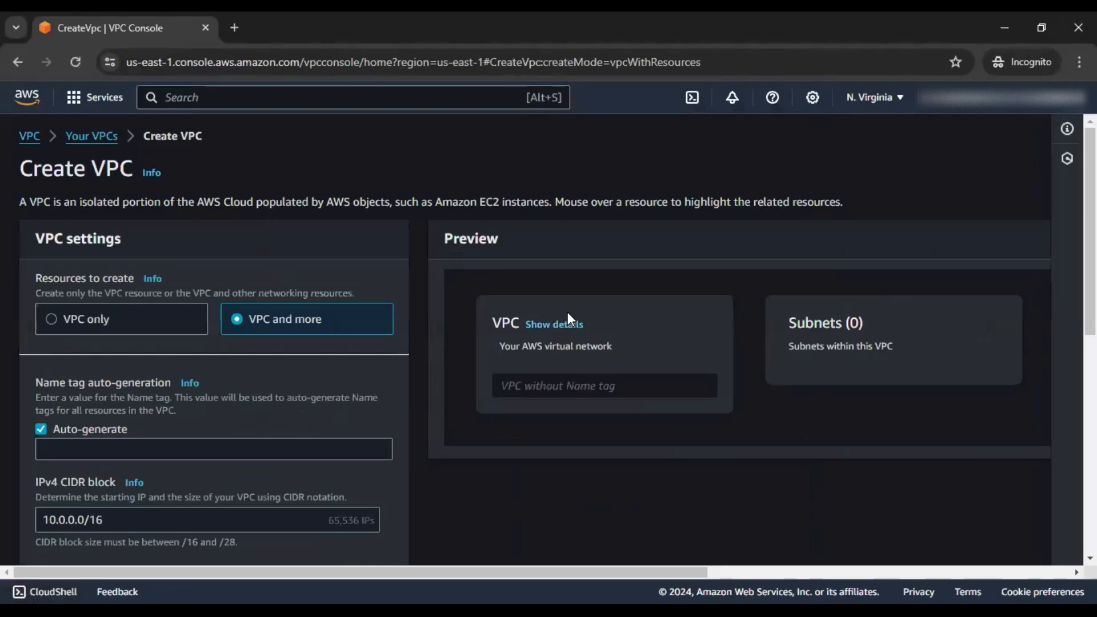
scroll(315, 325, down, 1)
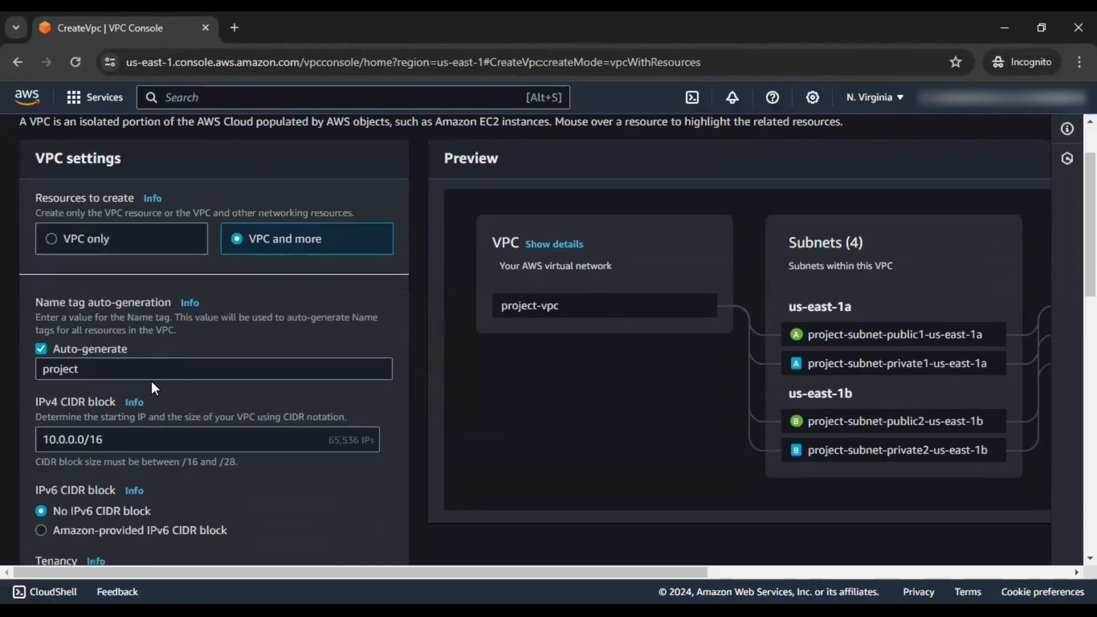
Change the VPC name tag from project to myapp-secured-vpc
drag(114, 371, 29, 372)
text(myapp-secured-vpc)
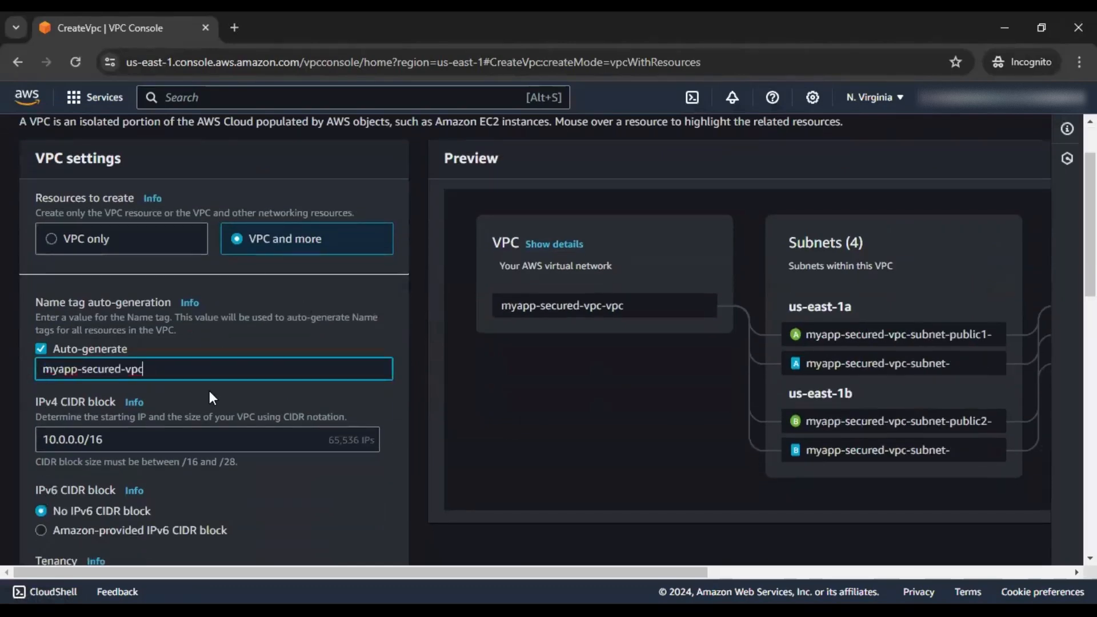
scroll(421, 407, down, 3)
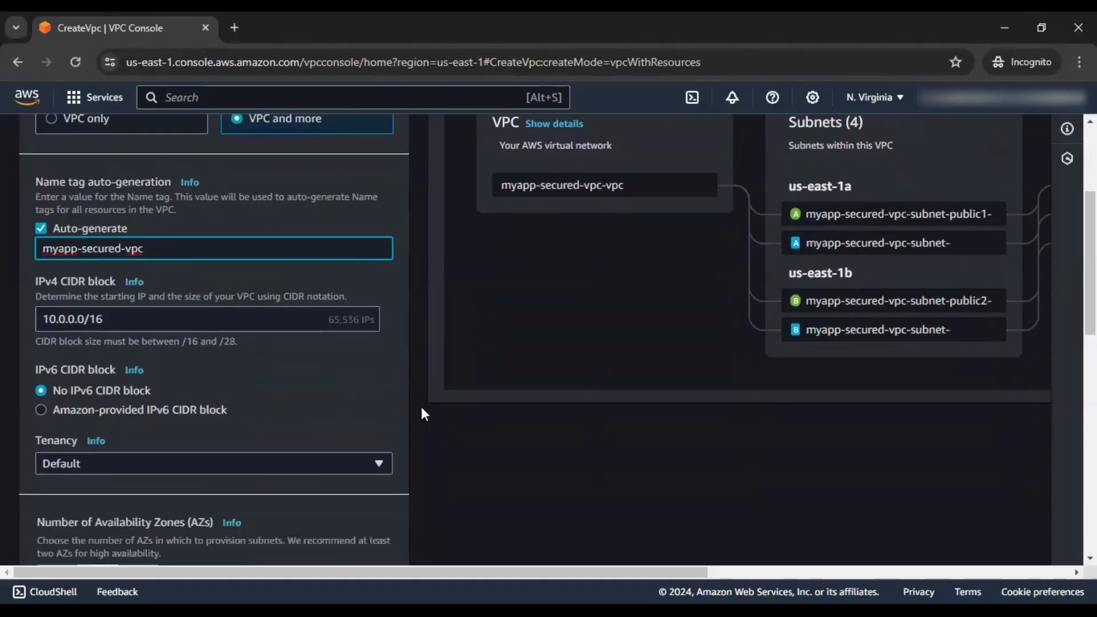
Set VPC endpoints to None, keep 2 AZs, 2 public/2 private subnets, no NAT, and create
scroll(423, 410, down, 3)
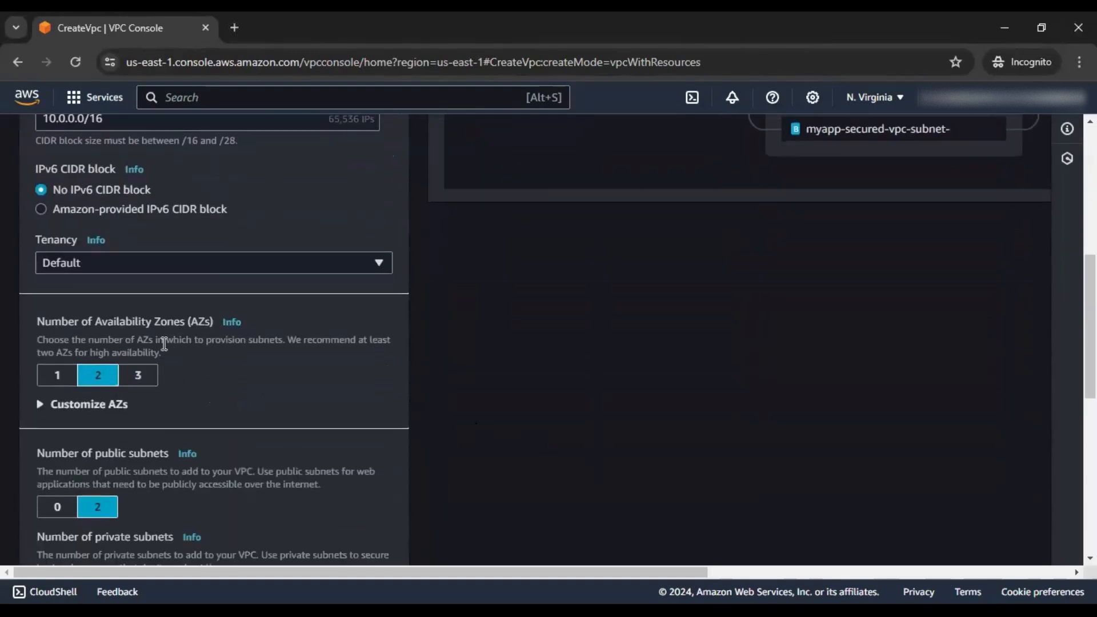
scroll(206, 347, down, 2)
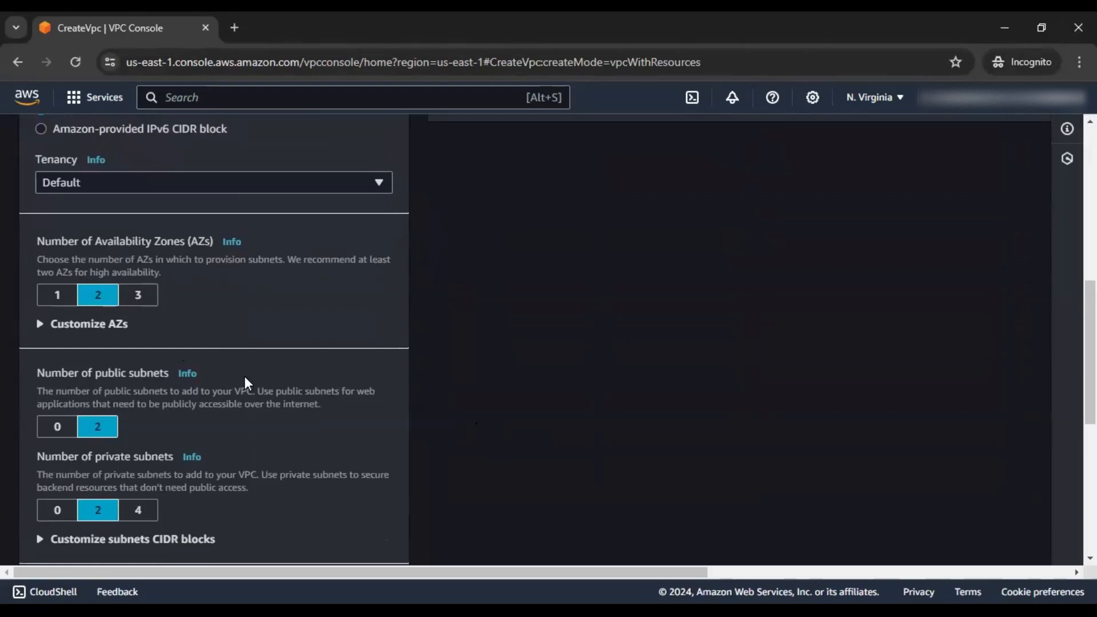
scroll(245, 376, down, 2)
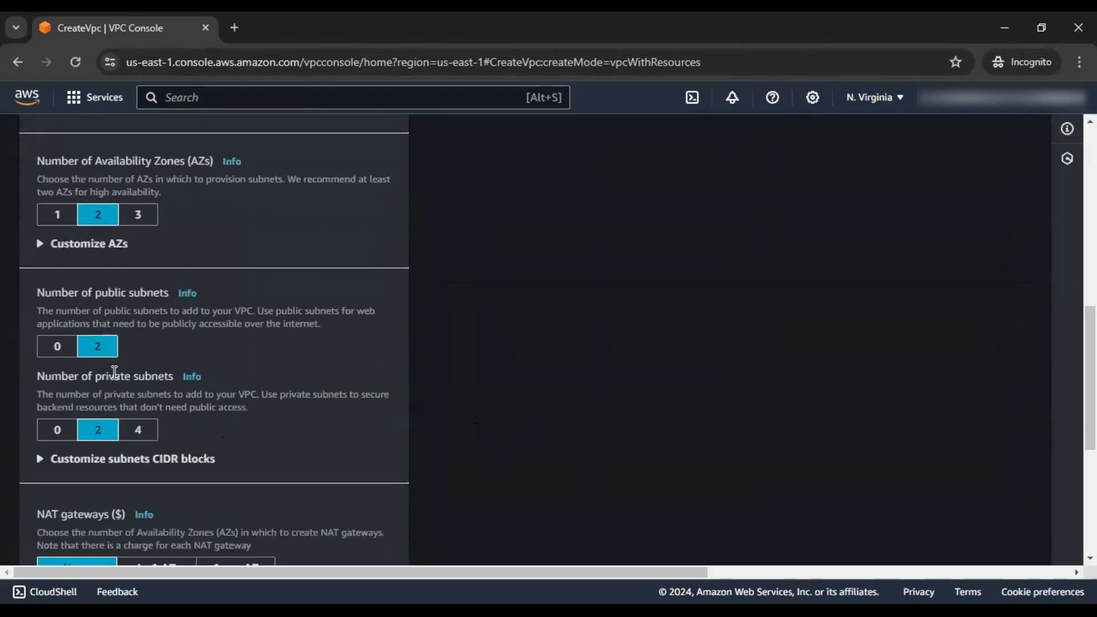
scroll(117, 389, down, 2)
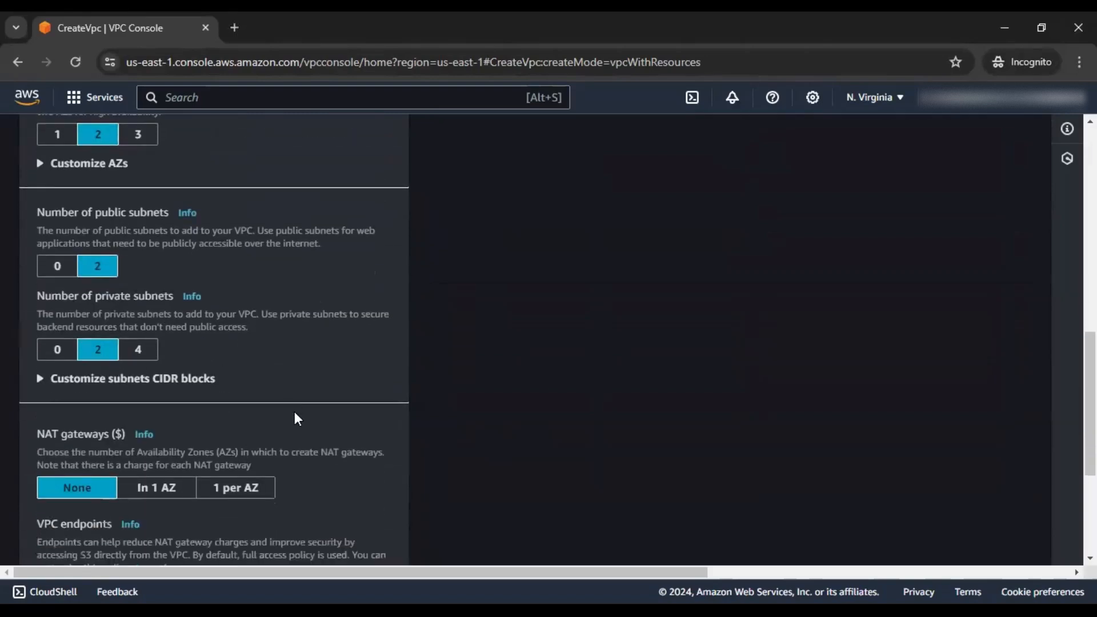
scroll(295, 412, down, 4)
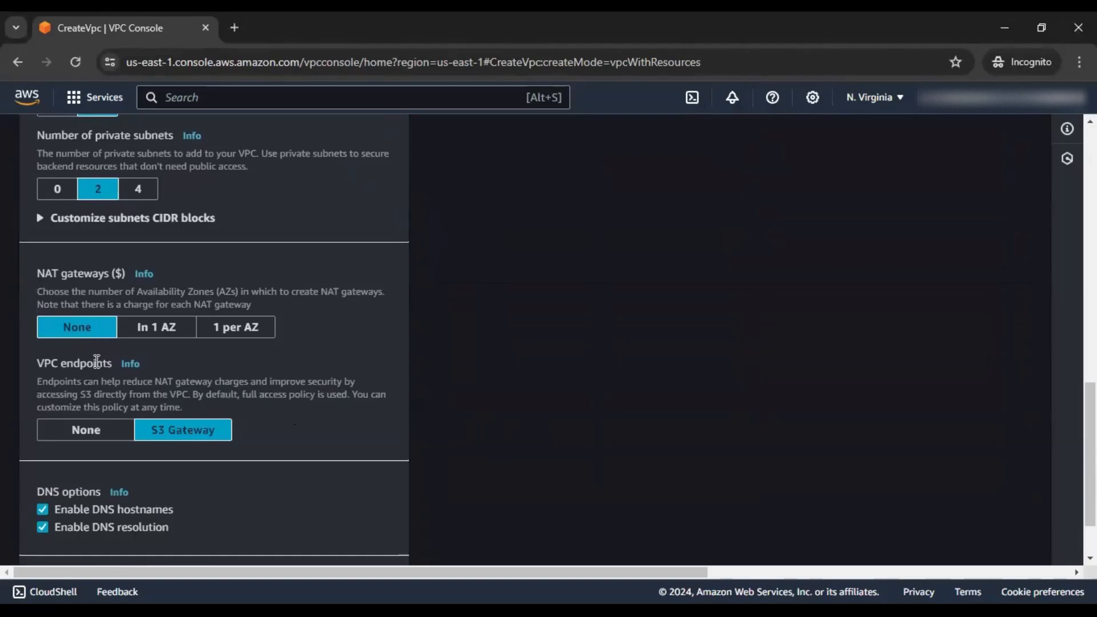
scroll(123, 370, down, 2)
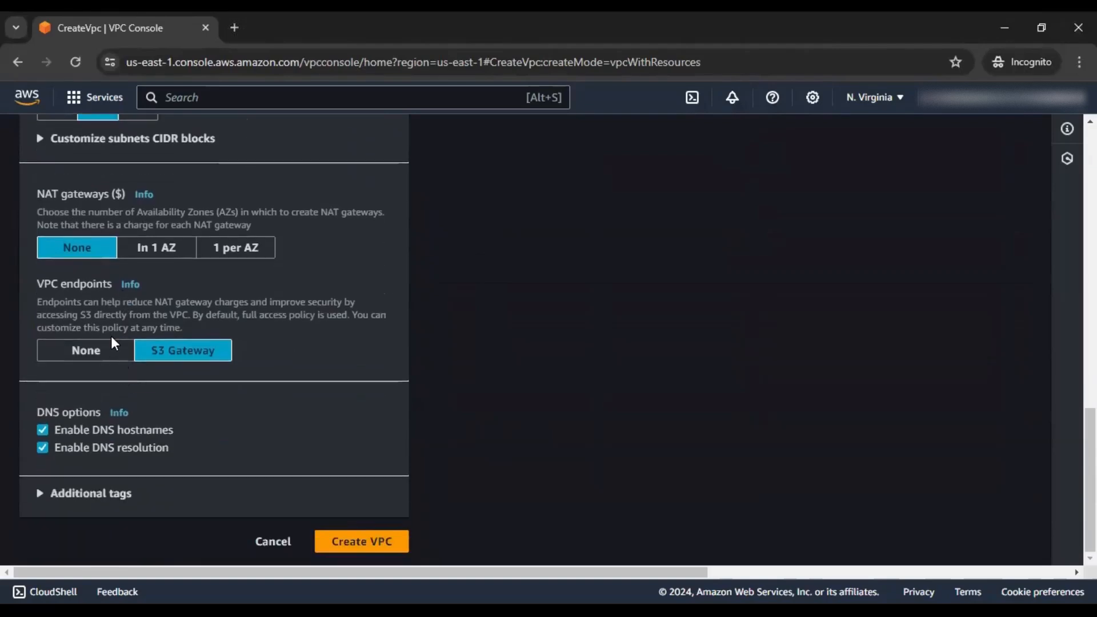
click(112, 346)
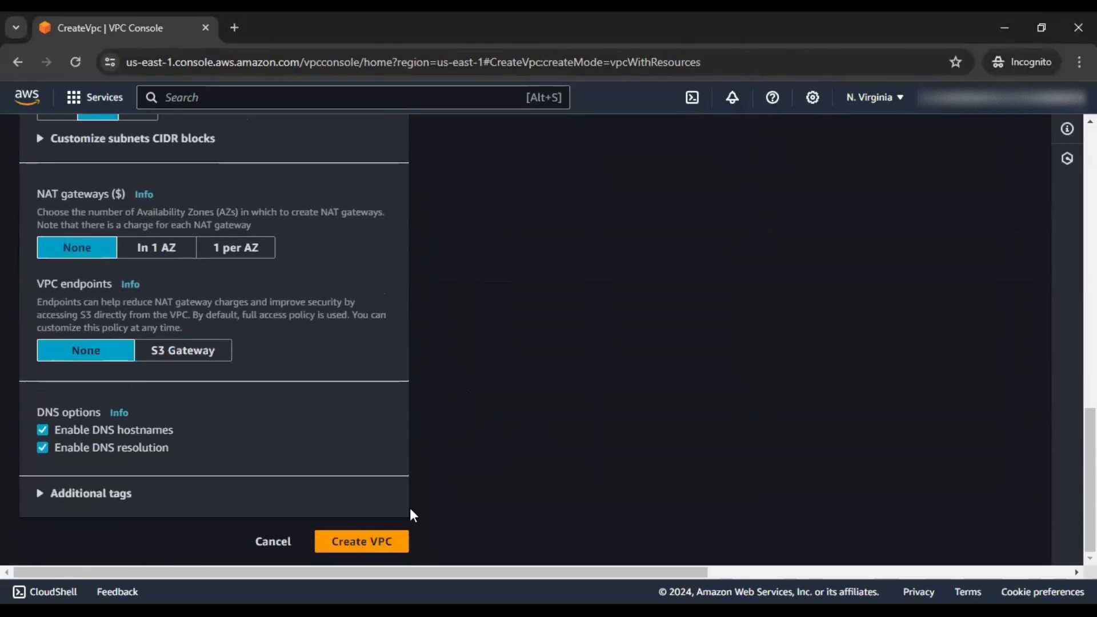
click(372, 541)
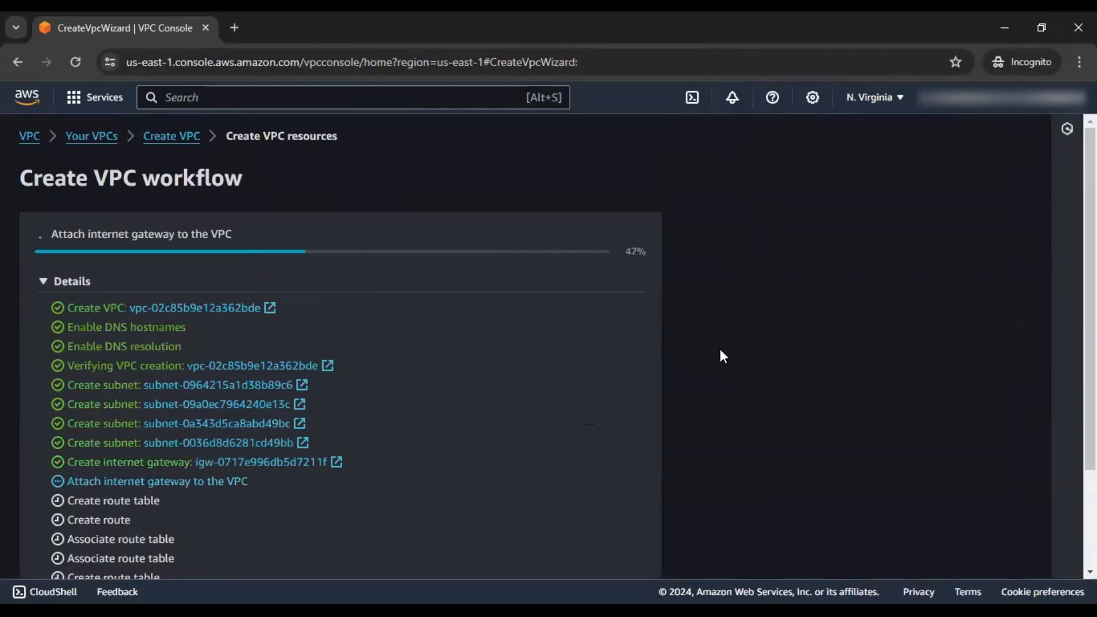
Wait for the workflow to finish and view myapp-secured-vpc-vpc's details (10.0.0.0/16, Available)
scroll(720, 351, down, 2)
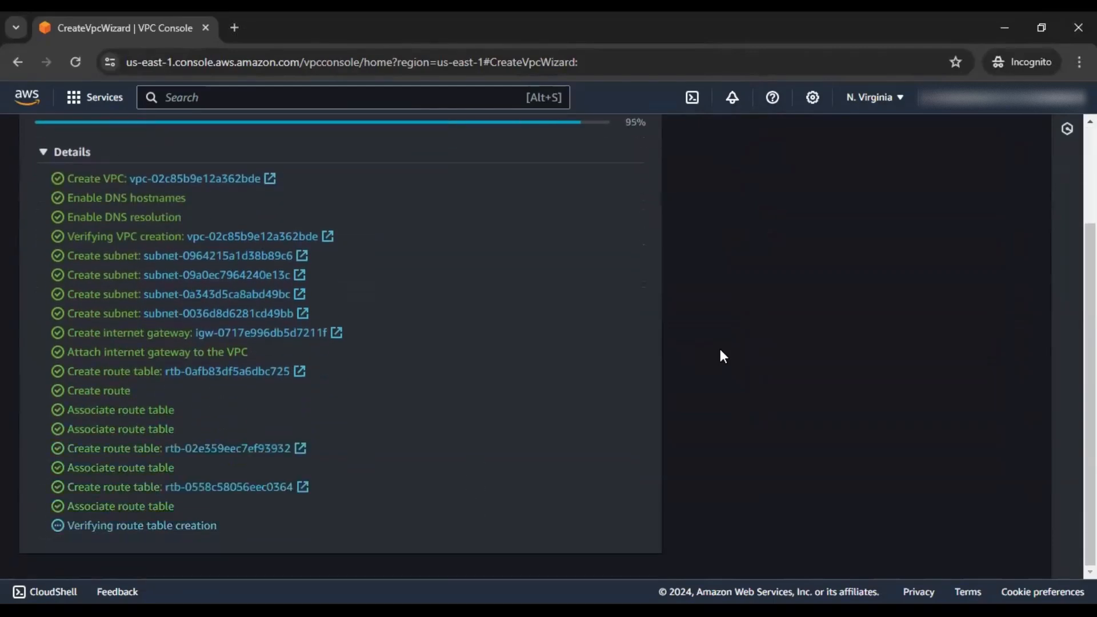
click(630, 560)
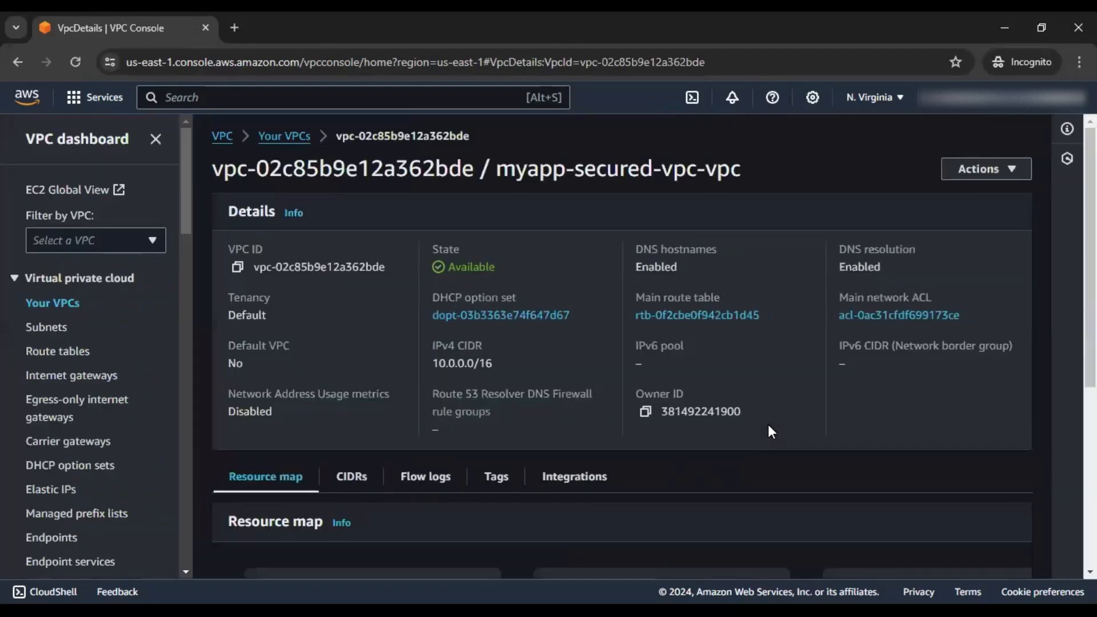
scroll(770, 425, down, 2)
scroll(631, 347, down, 3)
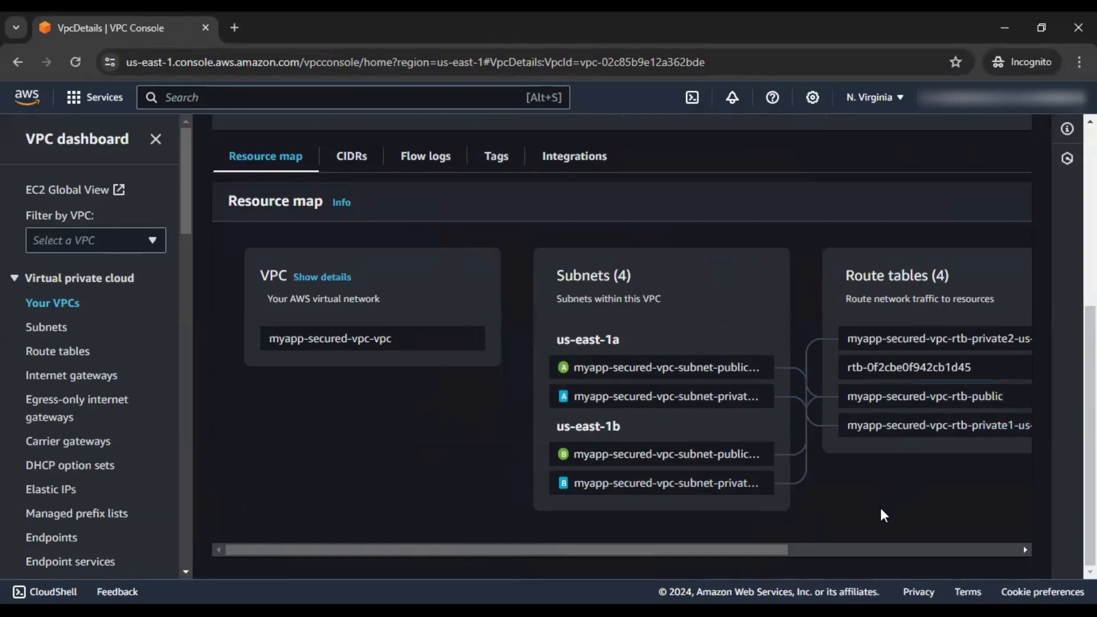
click(272, 99)
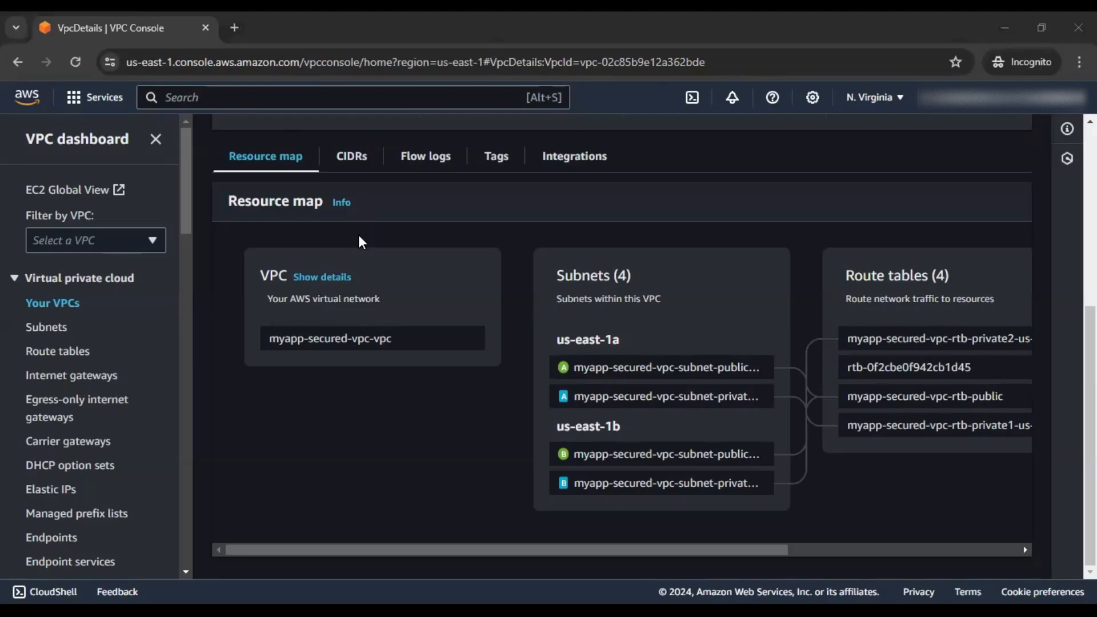
Search for ec2 and open the EC2 dashboard in a new tab, then switch to it
click(306, 99)
text(sec)
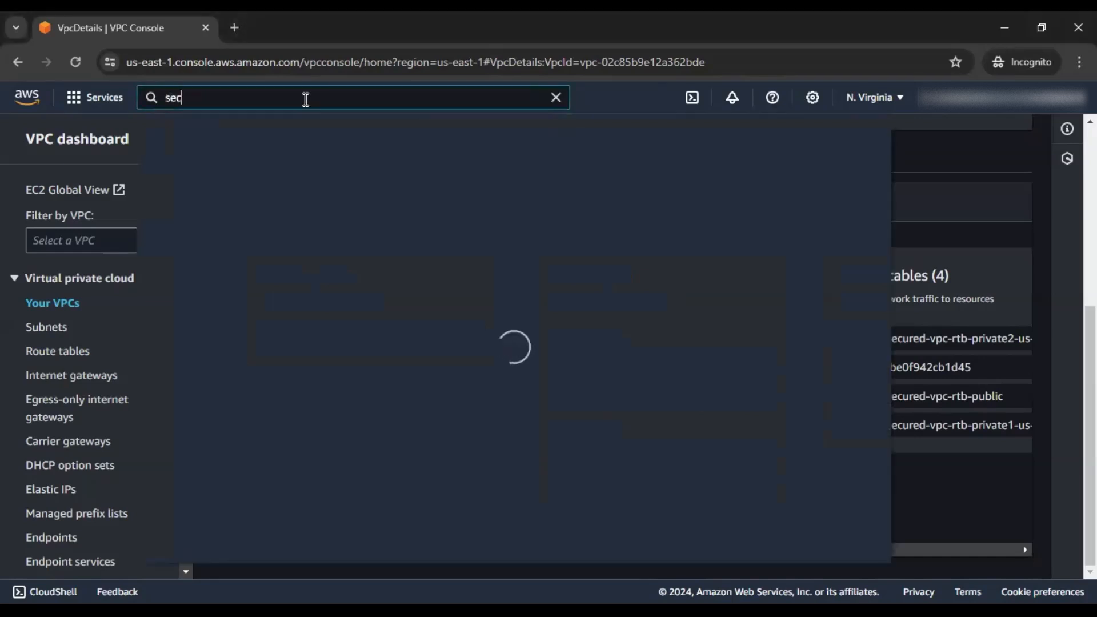
key(BackSpace)
key(BackSpace)
key(BackSpace)
text(ec2)
right_click(398, 223)
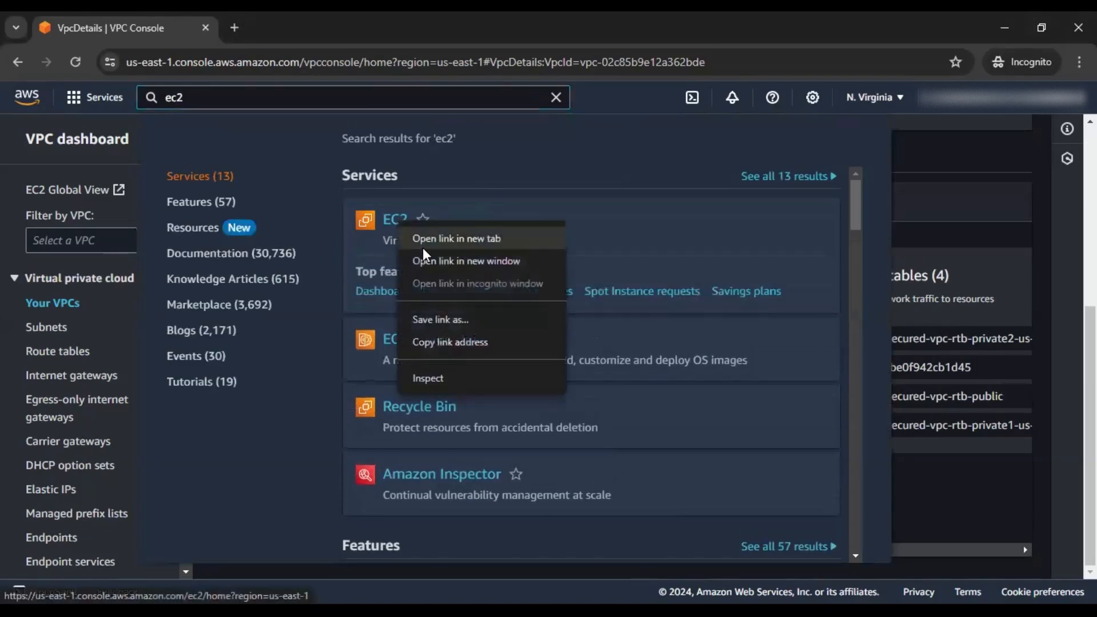
click(424, 243)
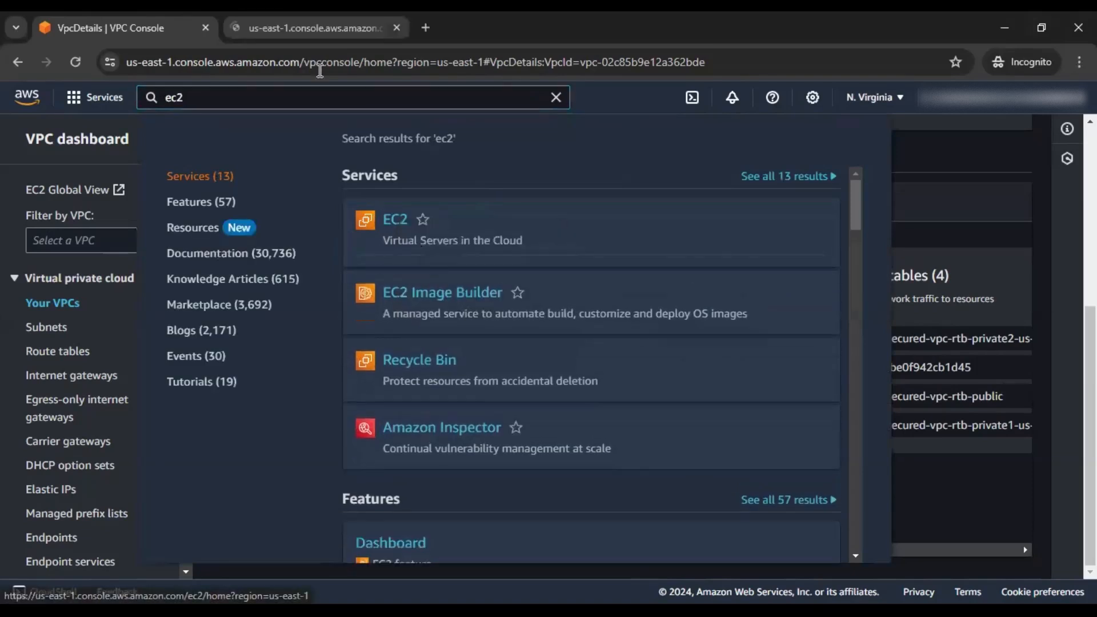
click(982, 166)
click(285, 30)
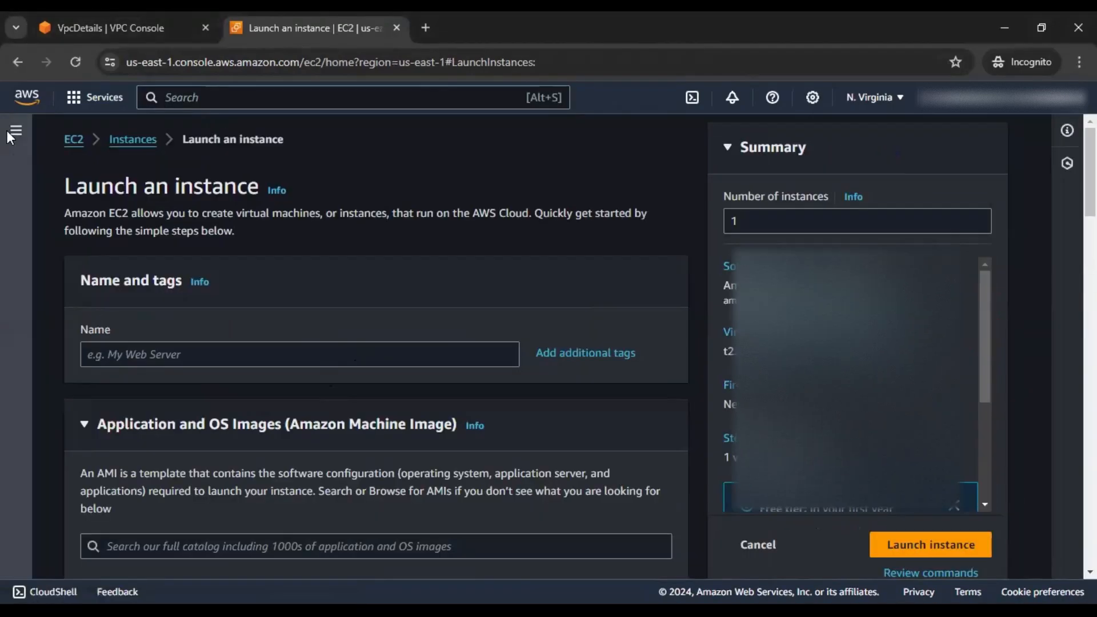
Go to EC2 Security Groups and start creating a new security group
click(12, 132)
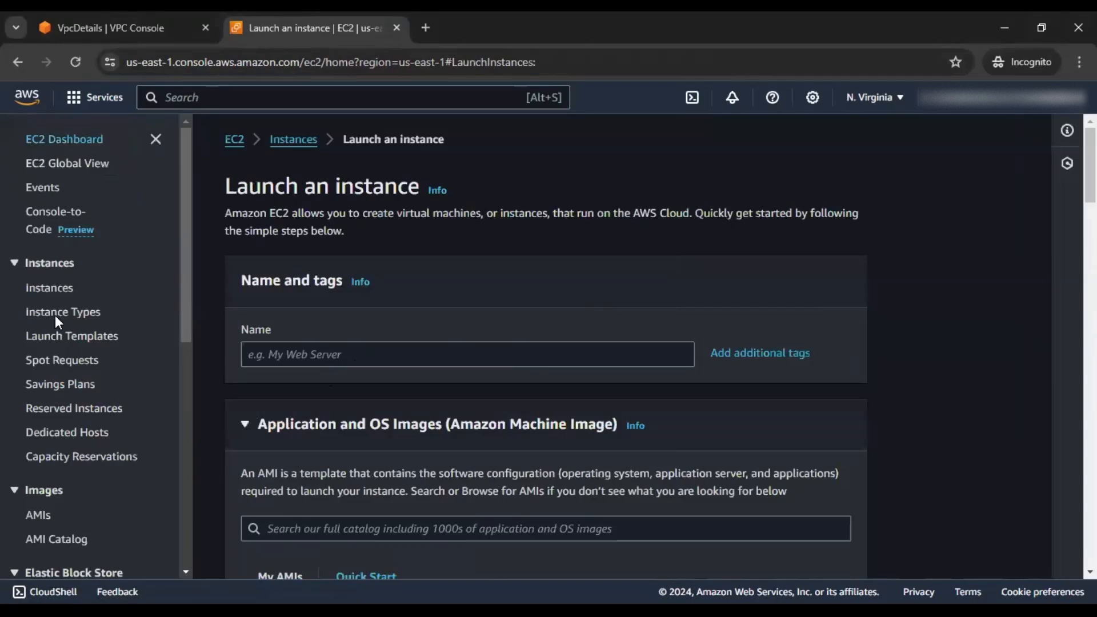
scroll(55, 315, down, 5)
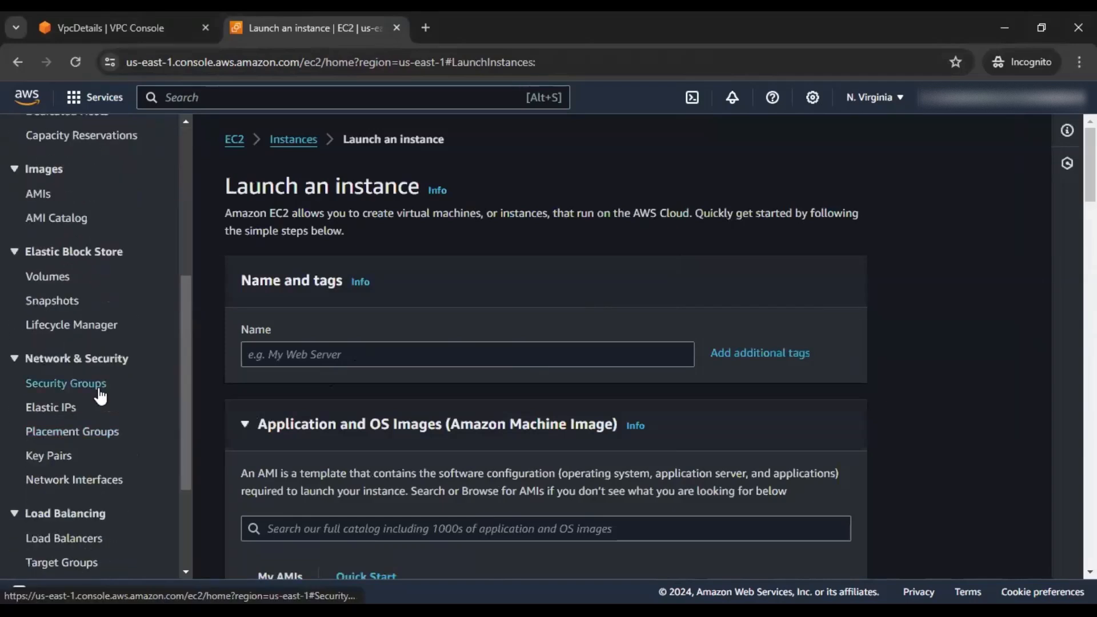
click(99, 390)
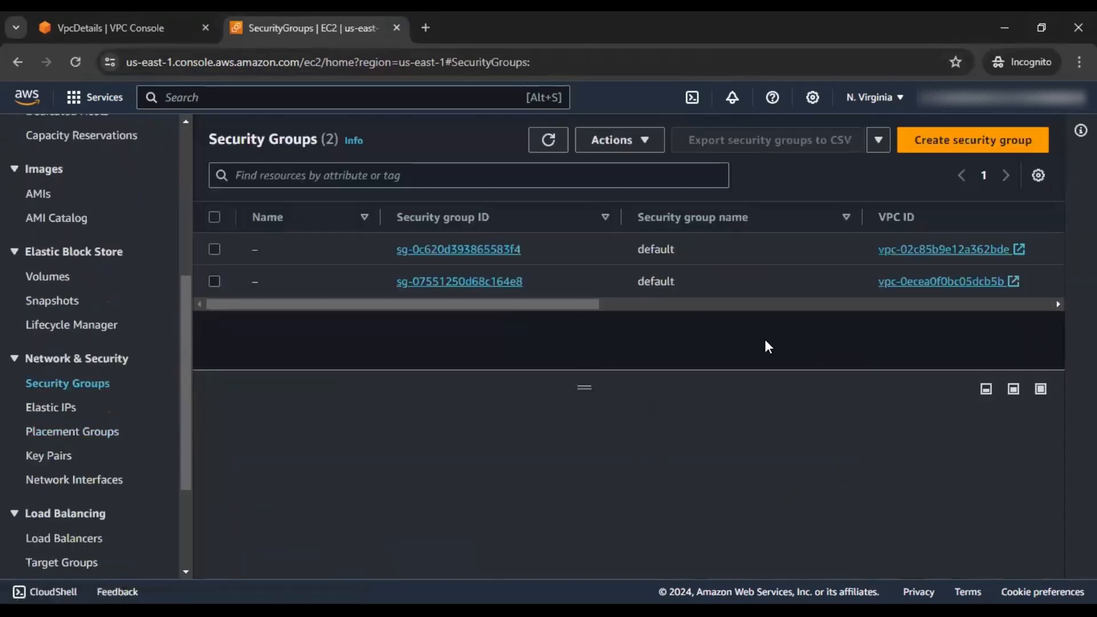
click(987, 144)
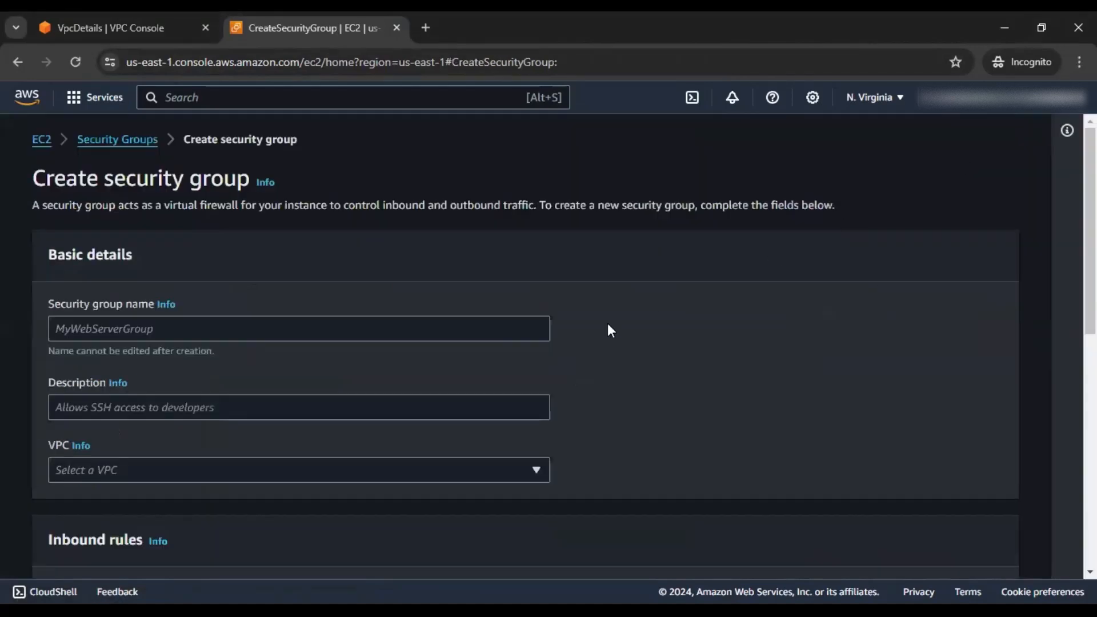
Assign the new security group to the myapp-secured-vpc-vpc VPC
scroll(632, 317, down, 9)
scroll(632, 315, up, 7)
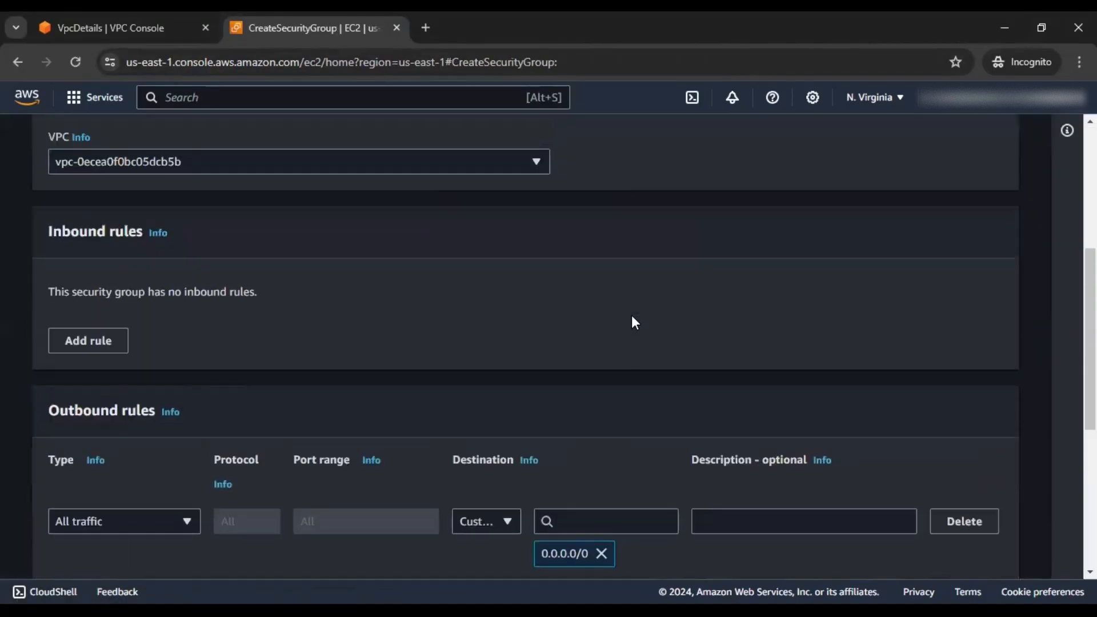
click(177, 437)
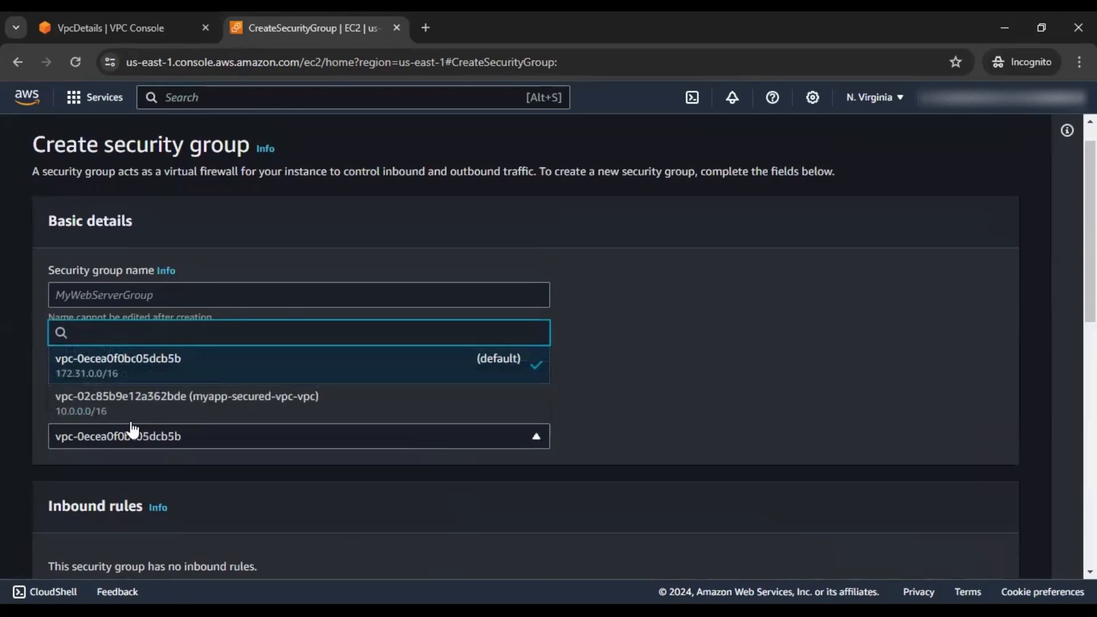
click(232, 414)
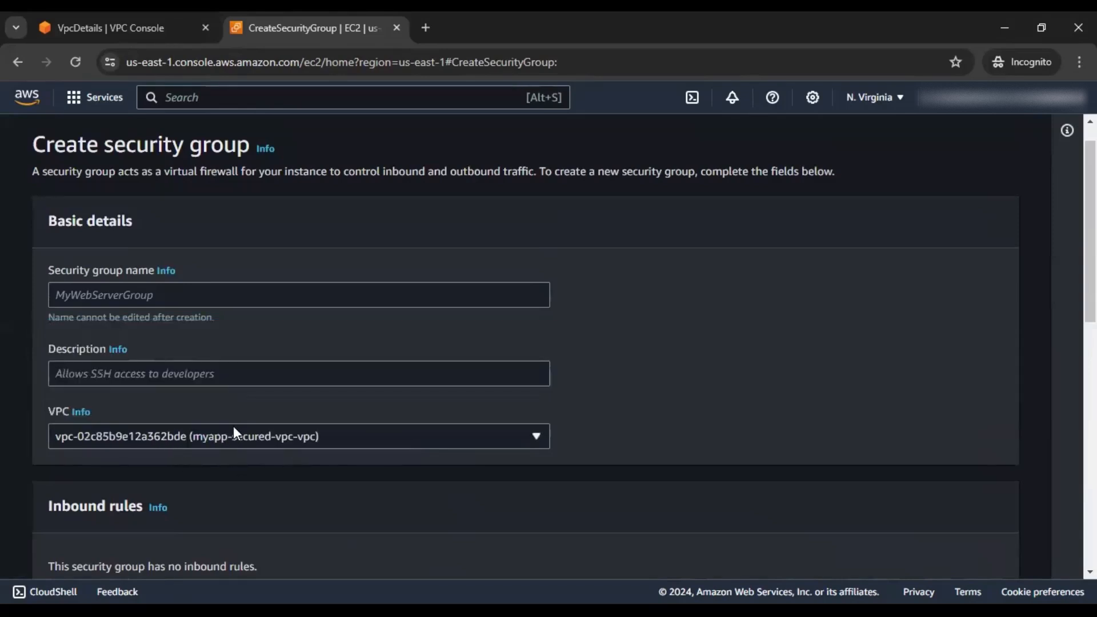
click(175, 300)
Name the group loadBalancerSG and begin its description with 'Load Balancer Security group'
text(loadBalancerSG)
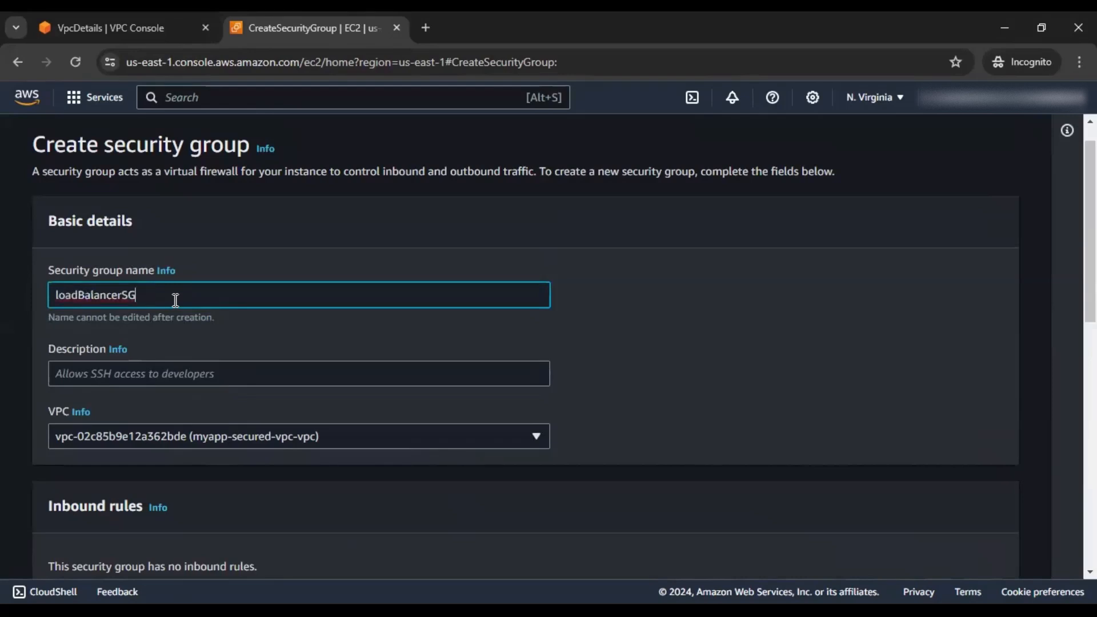
click(161, 374)
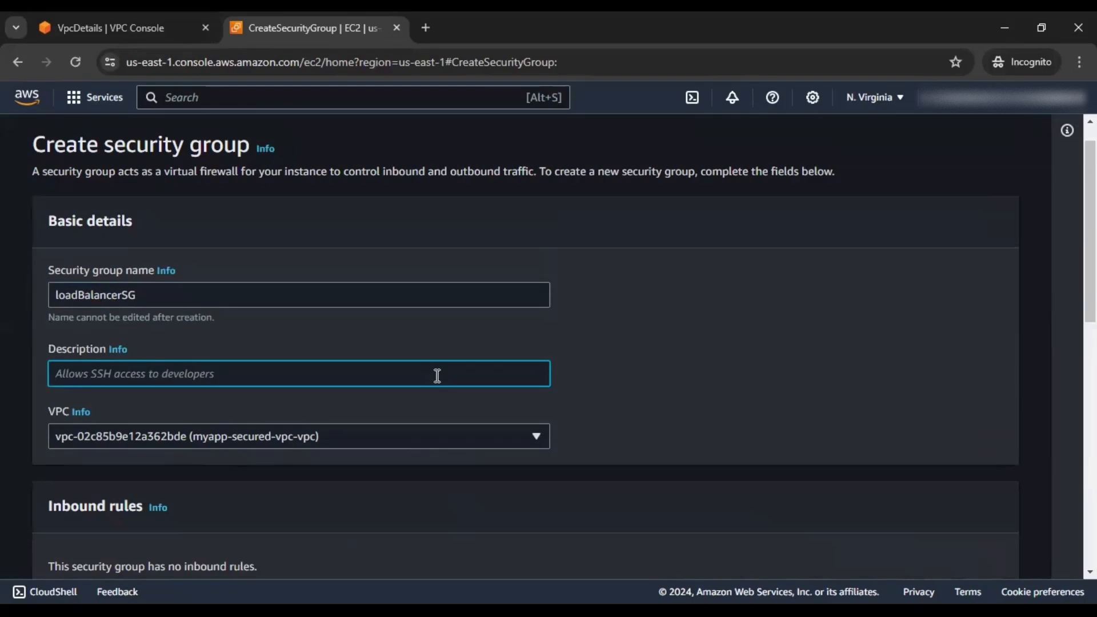
text(Load B)
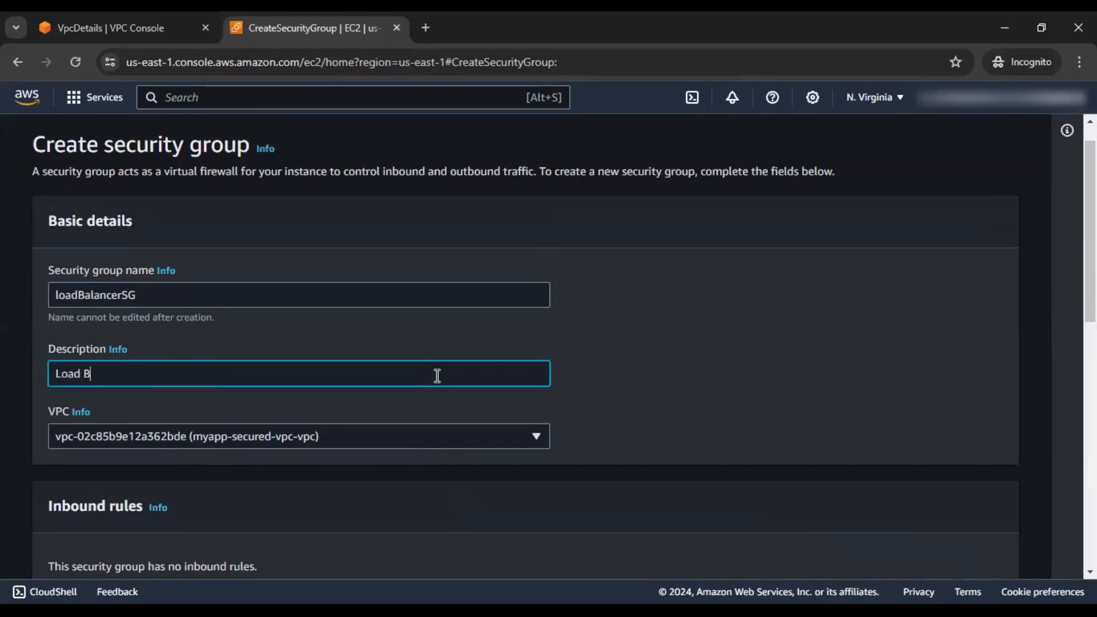
text(alancer Security group )
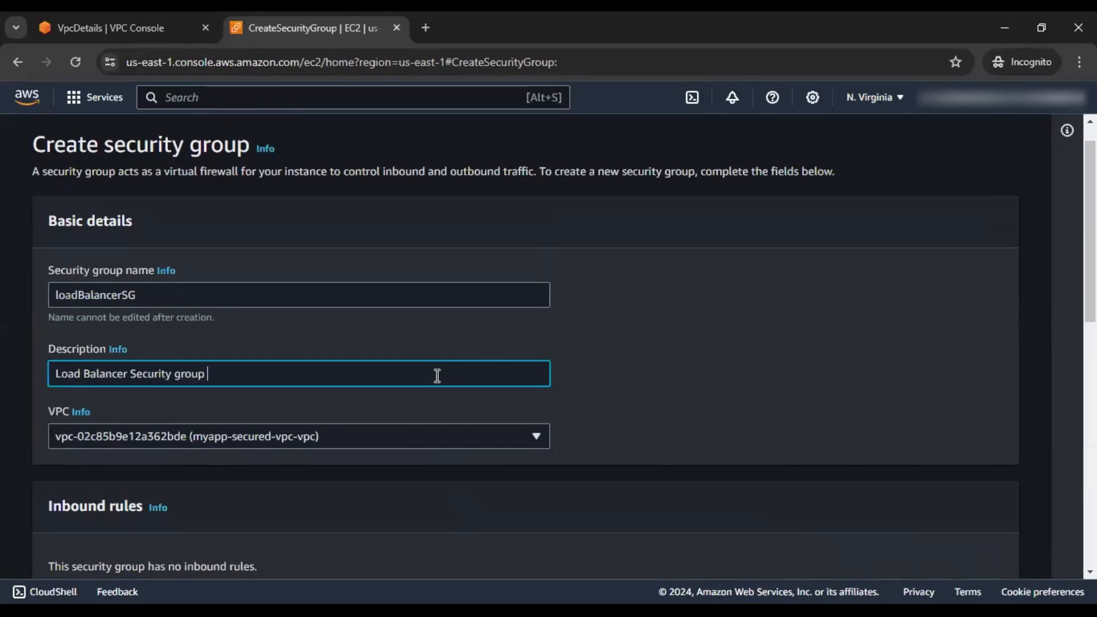
text(can)
key(BackSpace)
key(BackSpace)
key(shift+Tab)
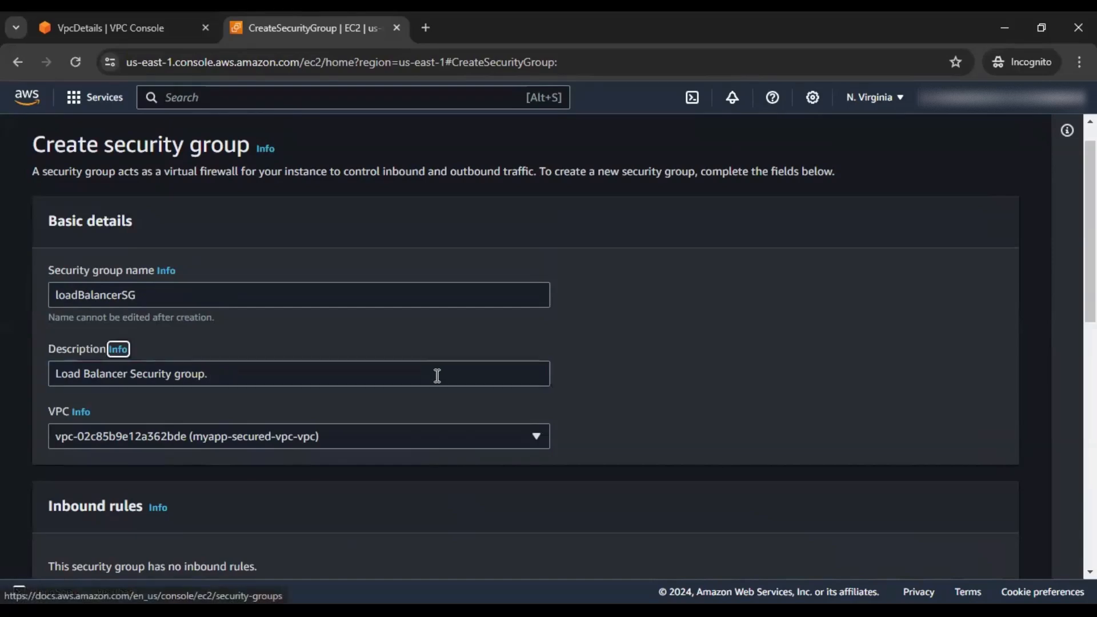
scroll(436, 375, down, 7)
scroll(436, 375, up, 8)
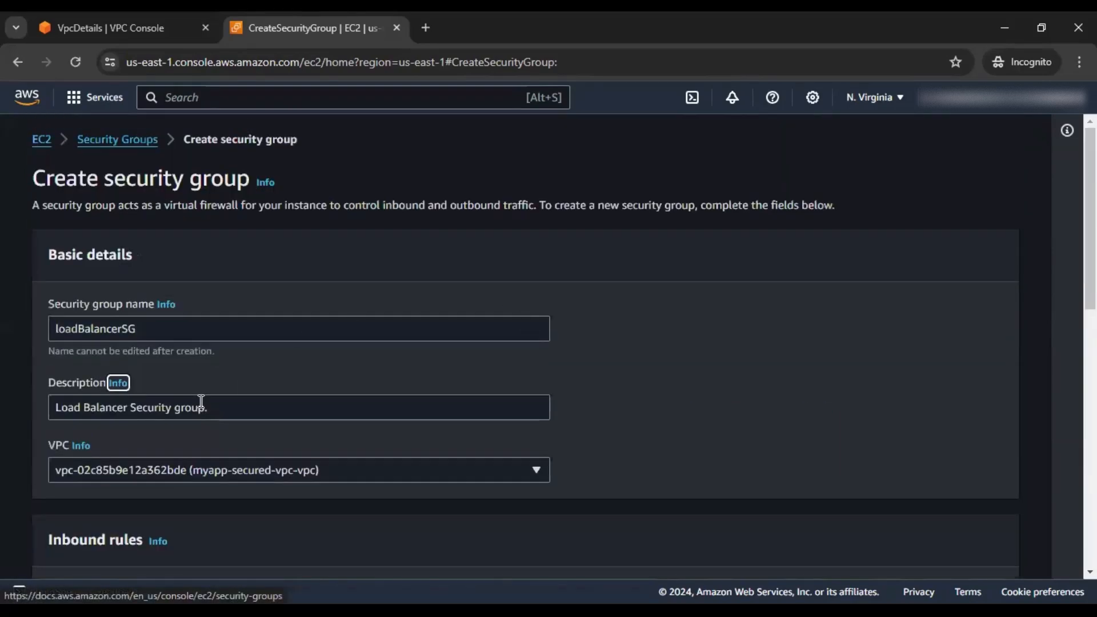
Finish the description with 'External world can reach to the load balancer at port 5000'
click(268, 409)
text(Exte)
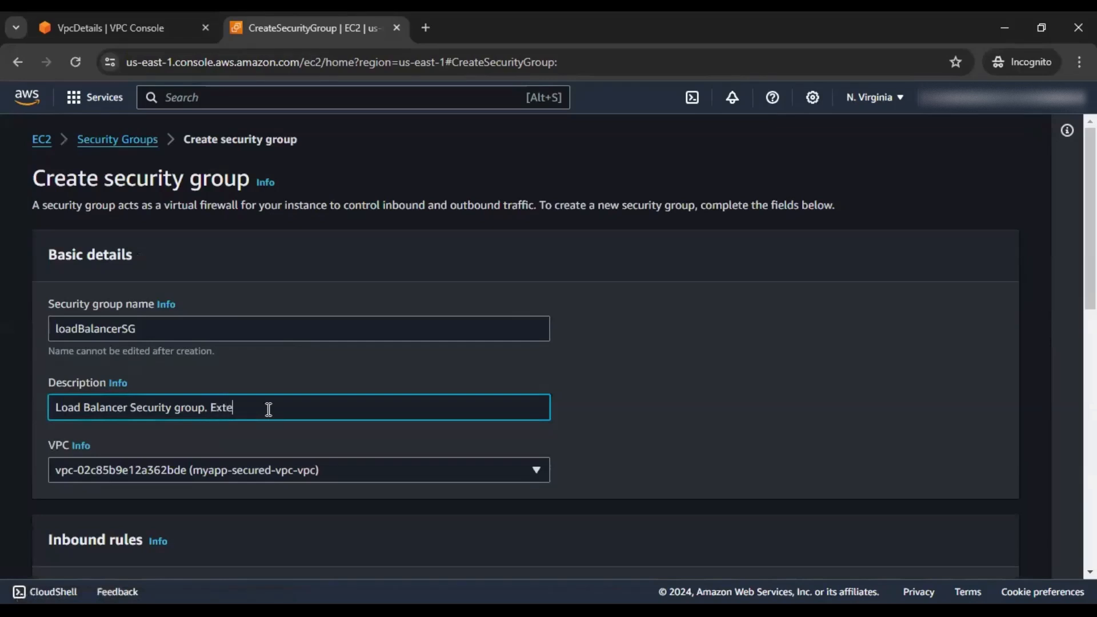
text(rnal wi)
text(rld can reach to thhe load )
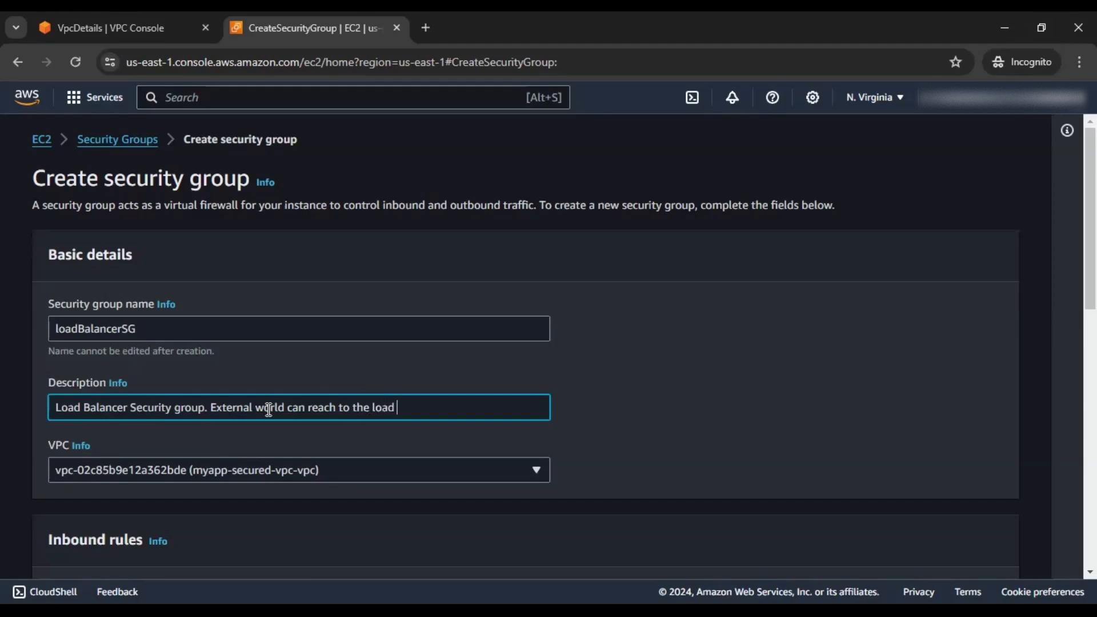
text(balancer at port 5000)
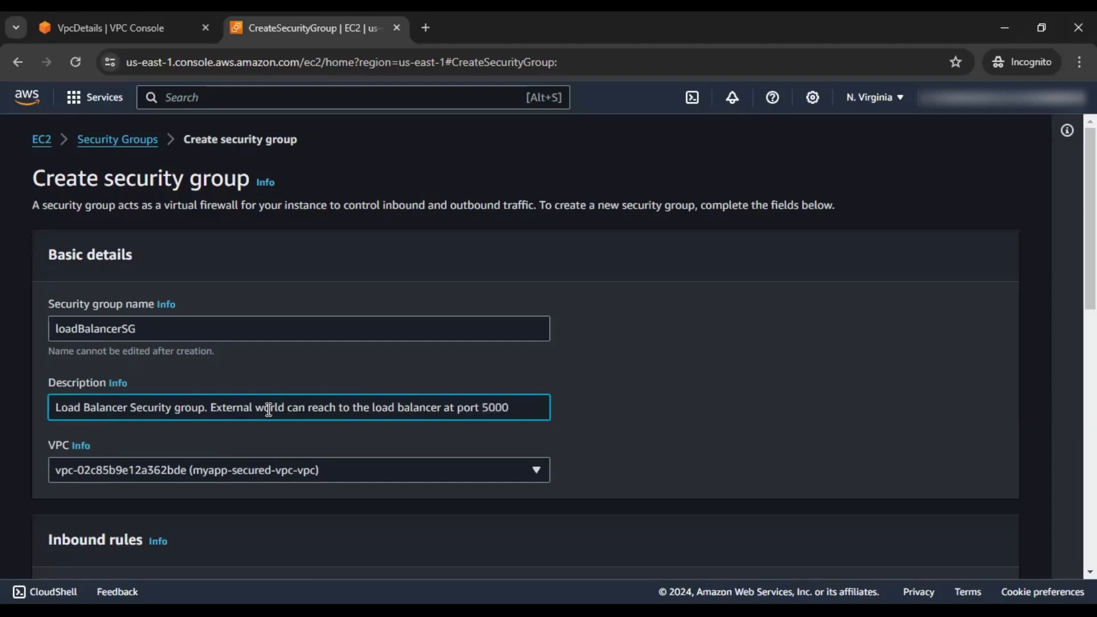
click(740, 384)
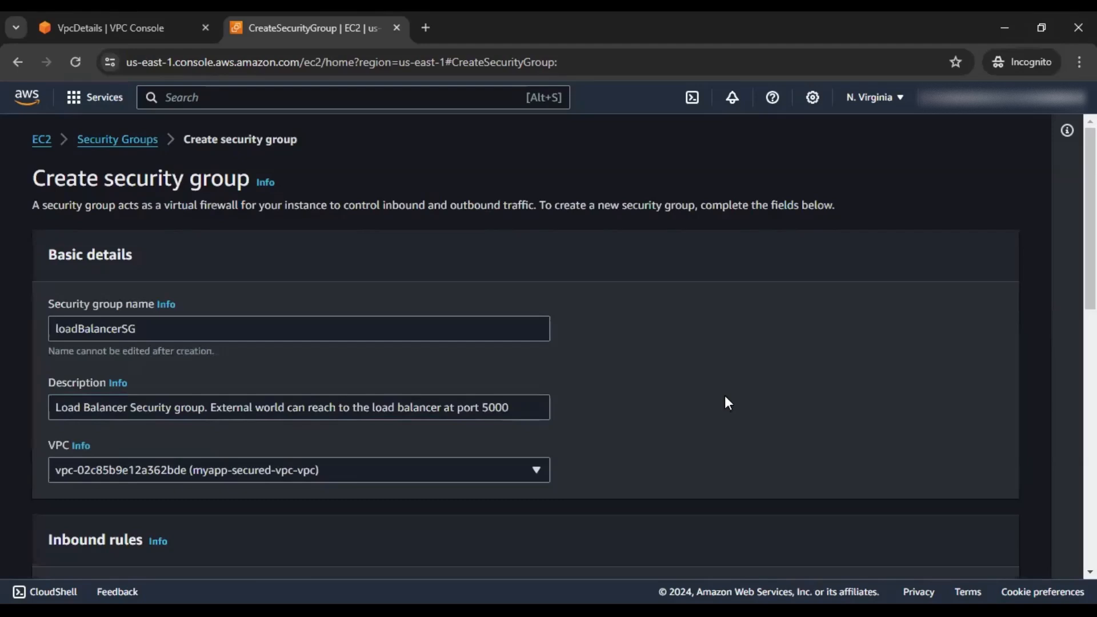
scroll(728, 403, down, 1)
scroll(615, 363, down, 3)
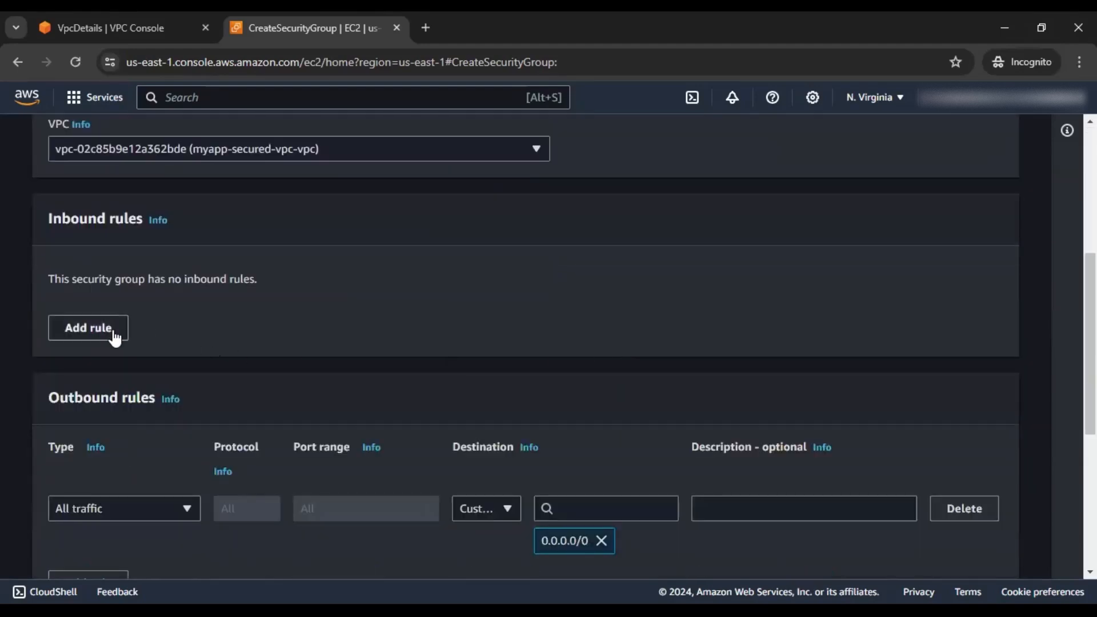
Add an inbound Custom TCP port 5000 rule from 0.0.0.0/0 and create loadBalancerSG
click(115, 337)
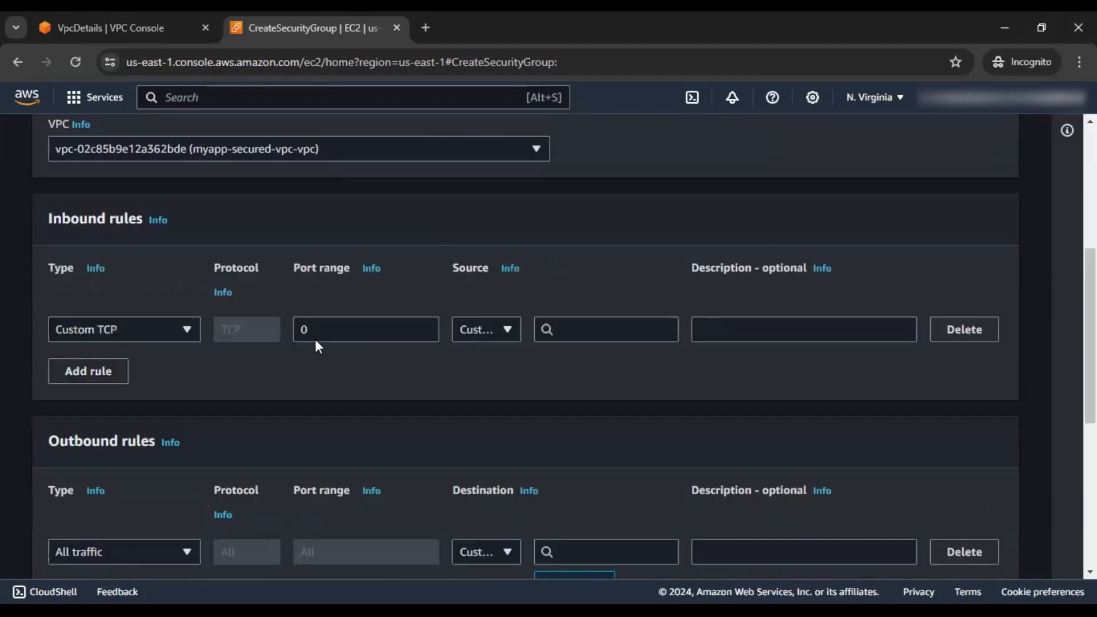
drag(351, 331, 279, 327)
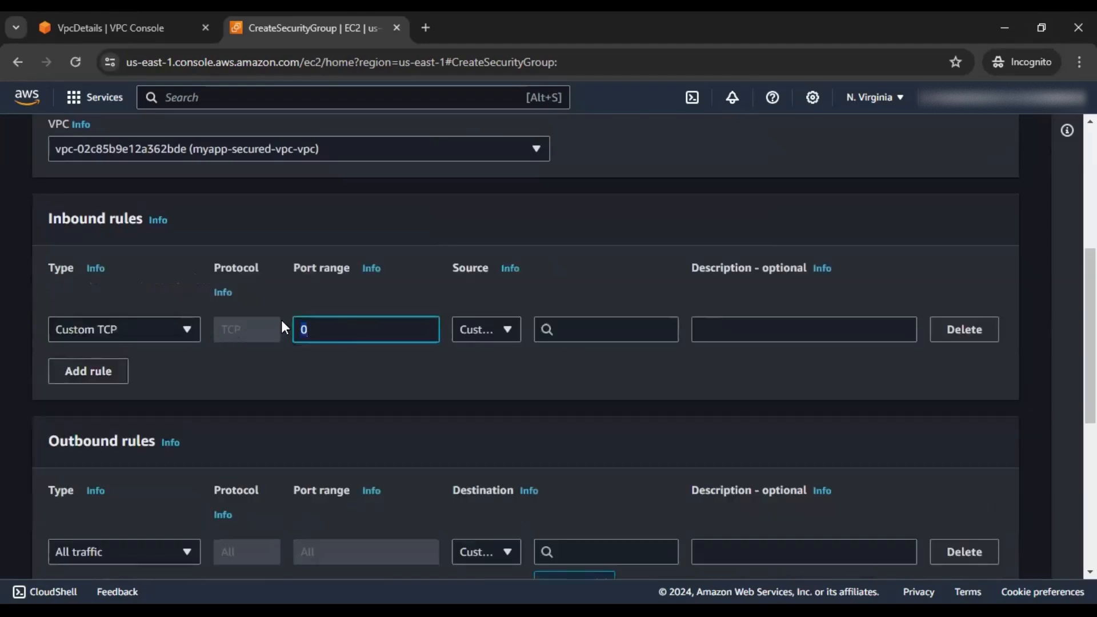
text(5000)
click(551, 348)
click(570, 330)
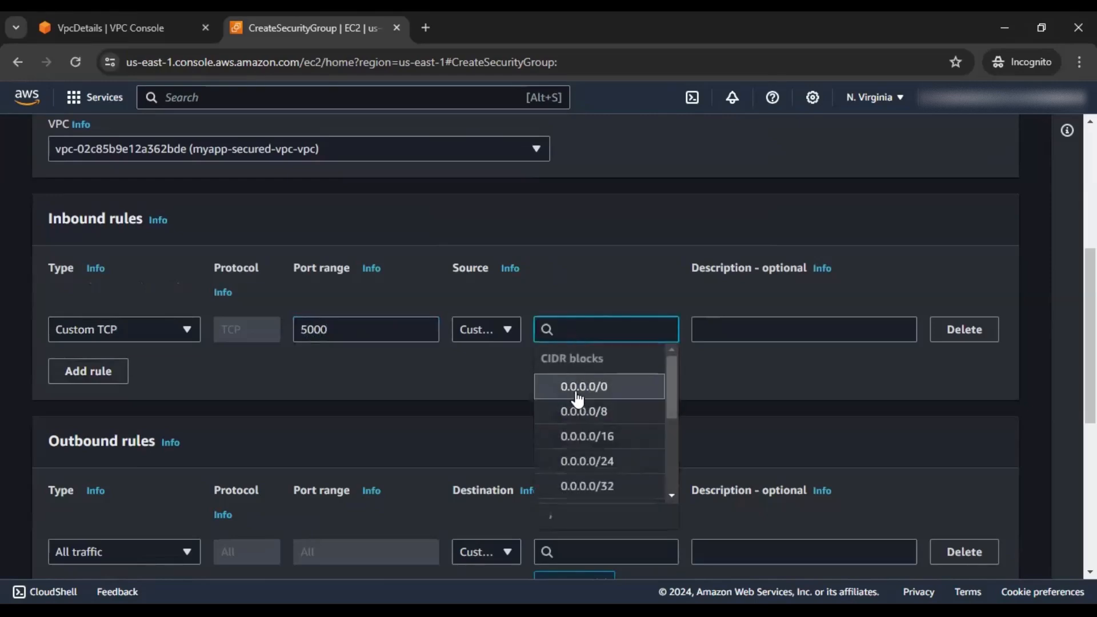
click(575, 390)
scroll(722, 400, down, 8)
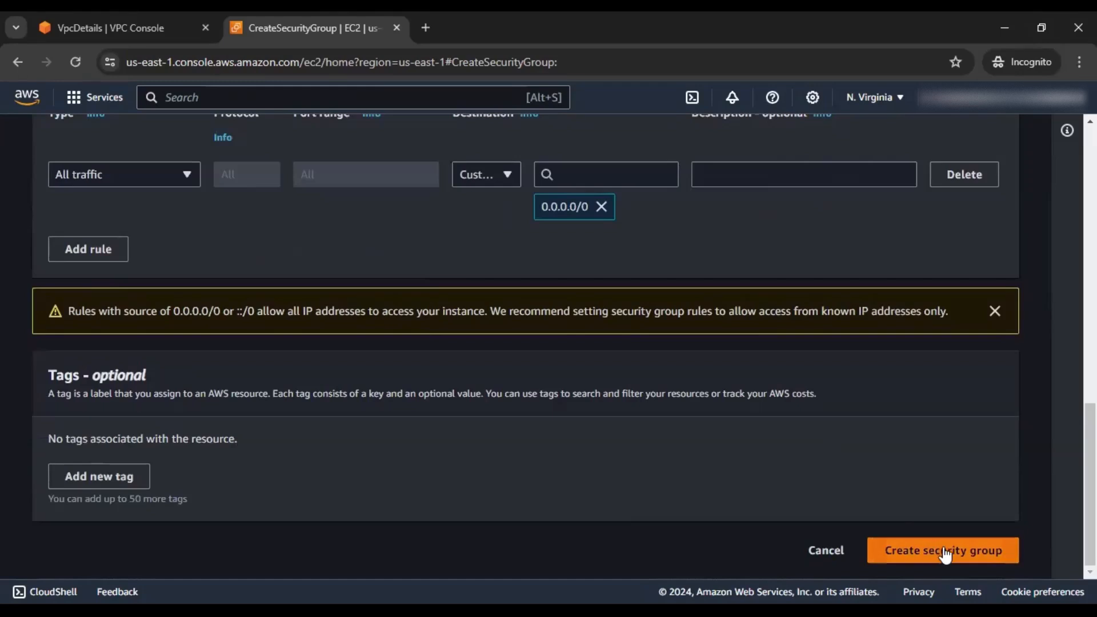
click(946, 551)
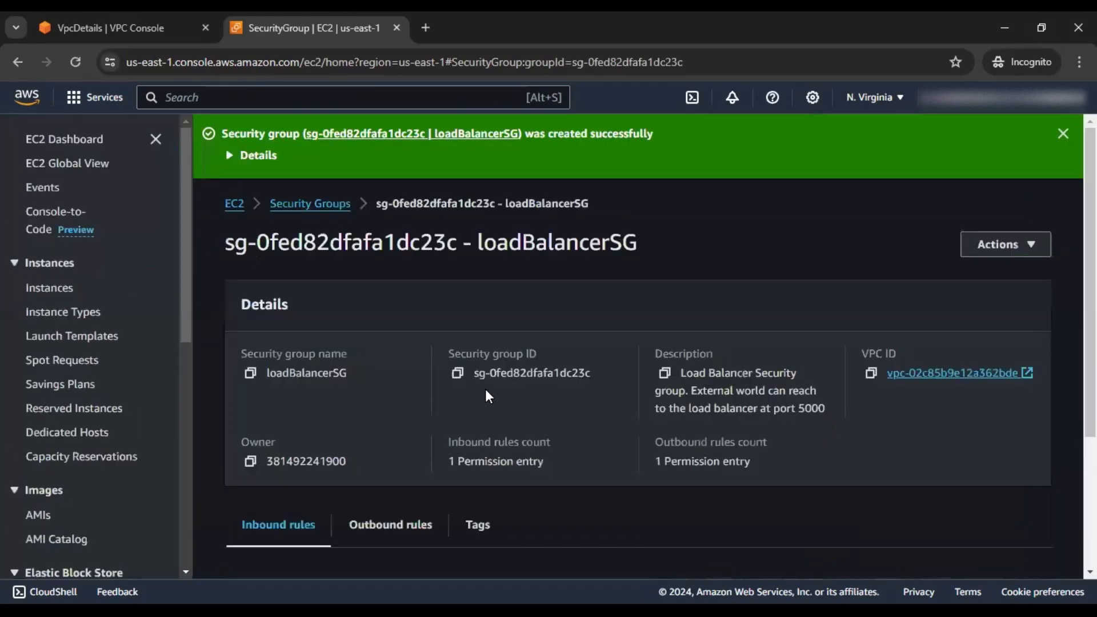
Start a new security group named ecsSG, described as ECS Fargate access from the Load Balancer security group
click(308, 205)
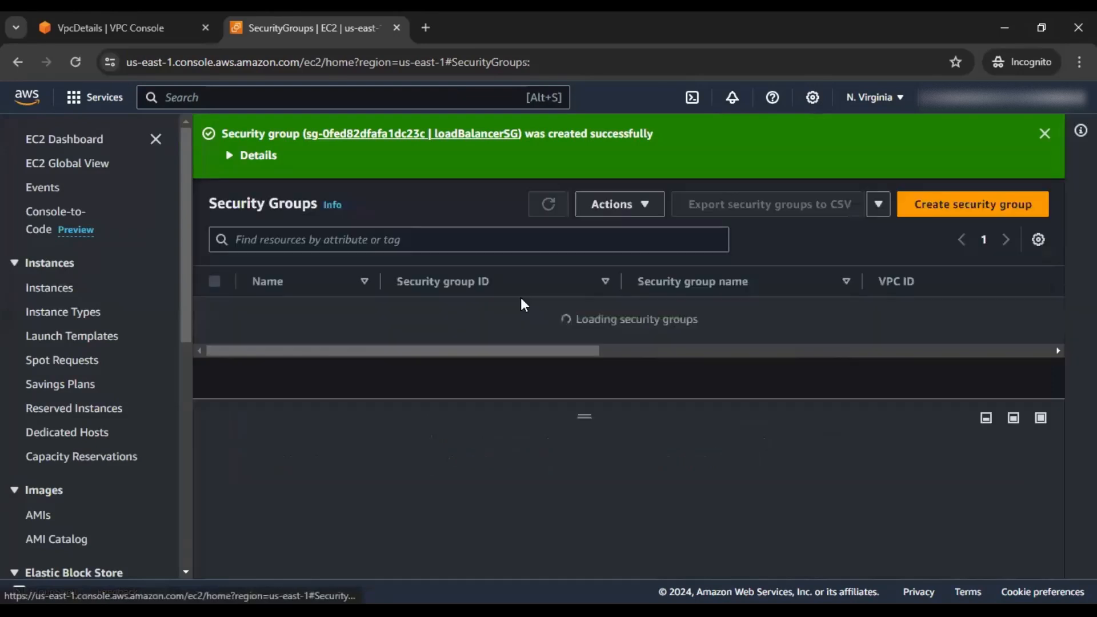
click(927, 204)
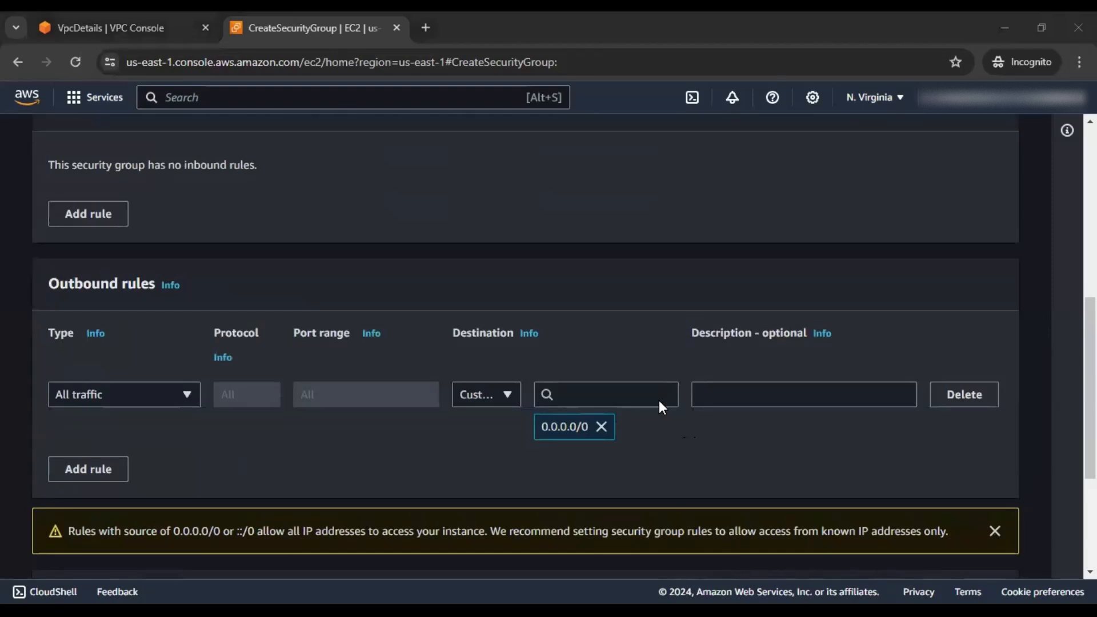
scroll(660, 401, up, 7)
click(210, 297)
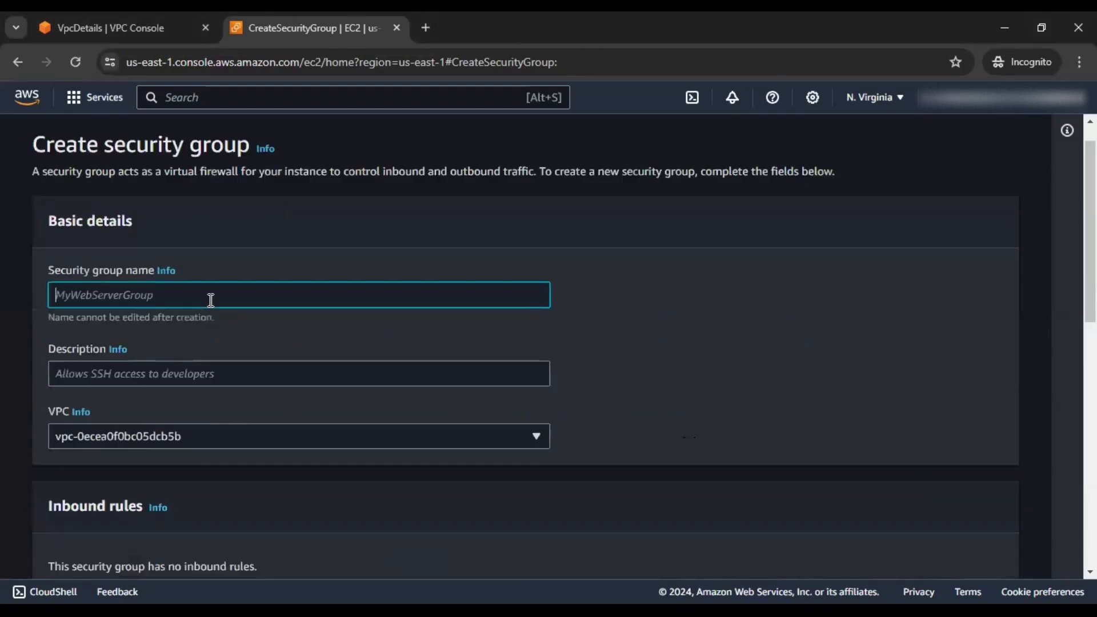
text(ecsSG)
click(150, 374)
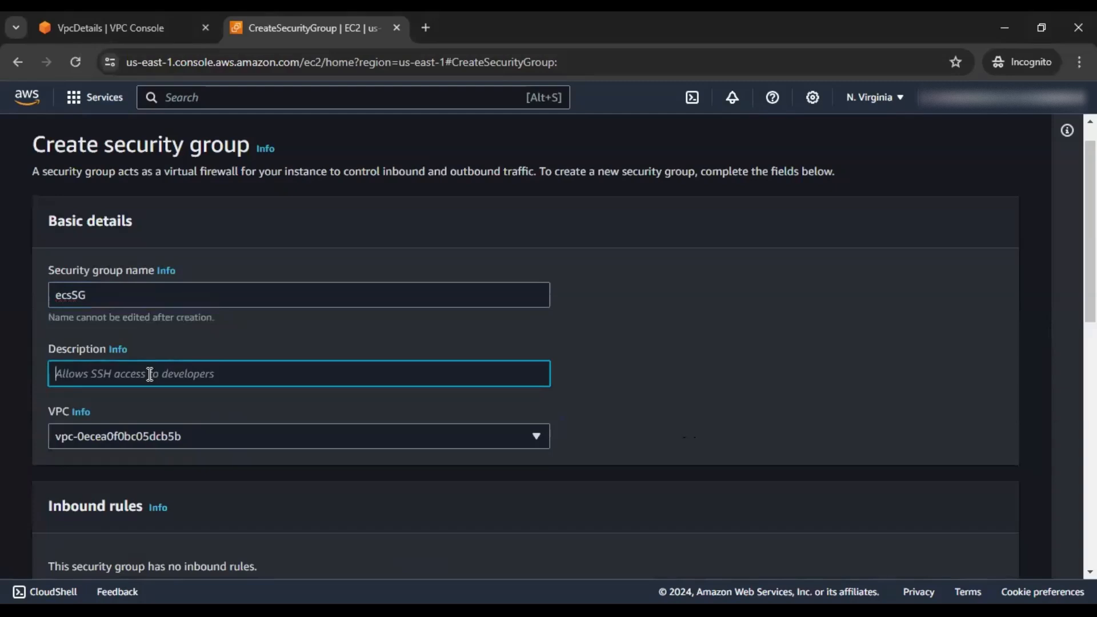
text(Secu)
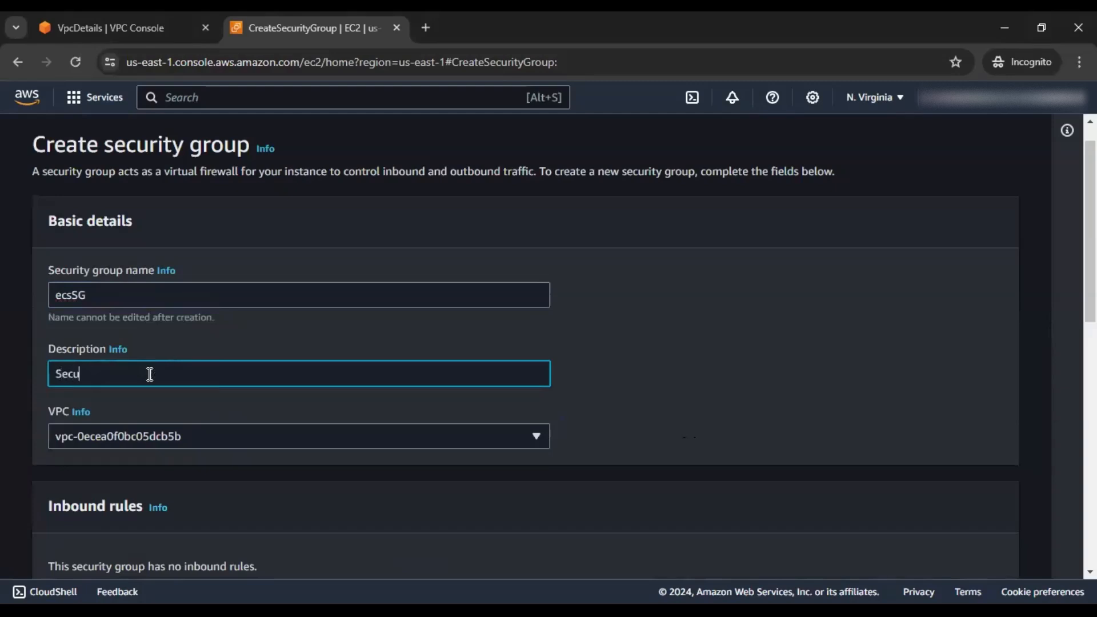
text(rity group fo)
text(r ECS Farg)
text(G)
text( to ac)
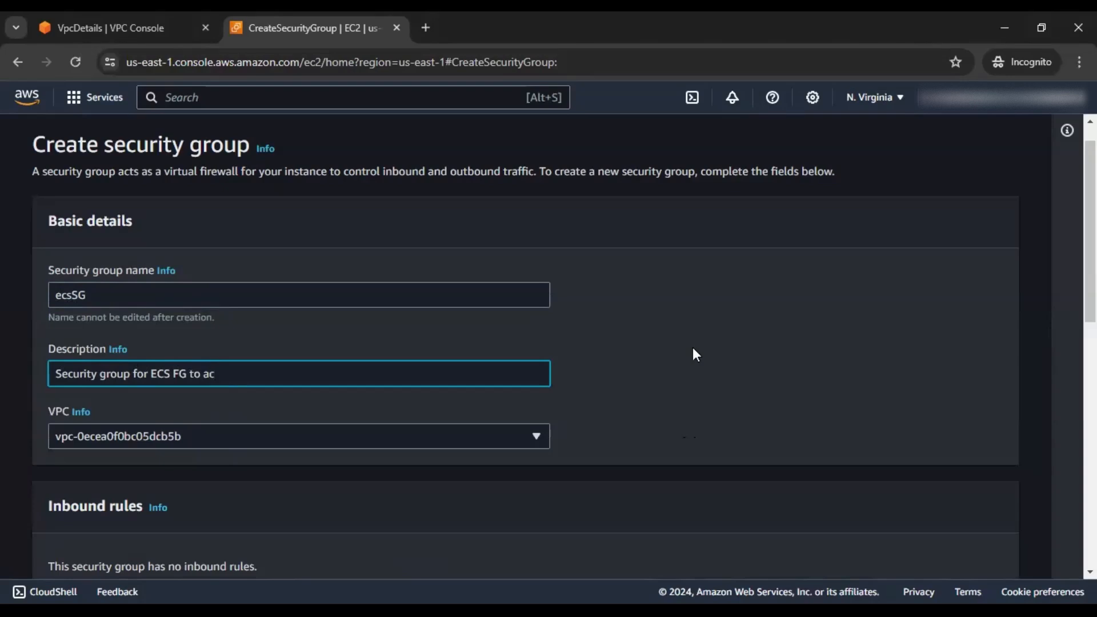
key(BackSpace)
key(BackSpace)
text(open the port from )
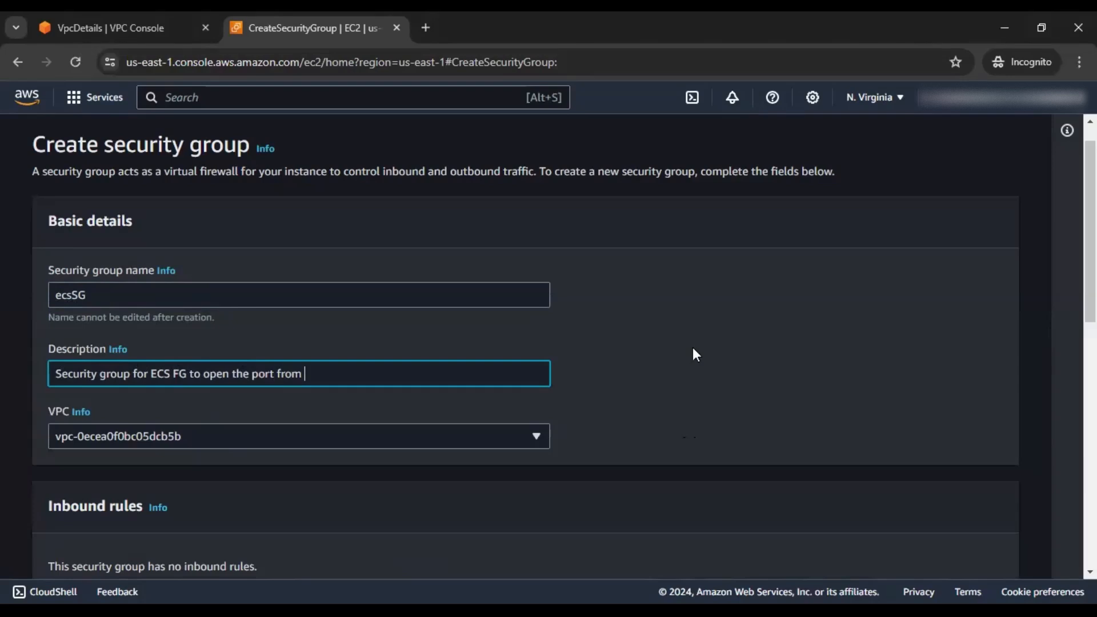
text(Load Balancer Secu)
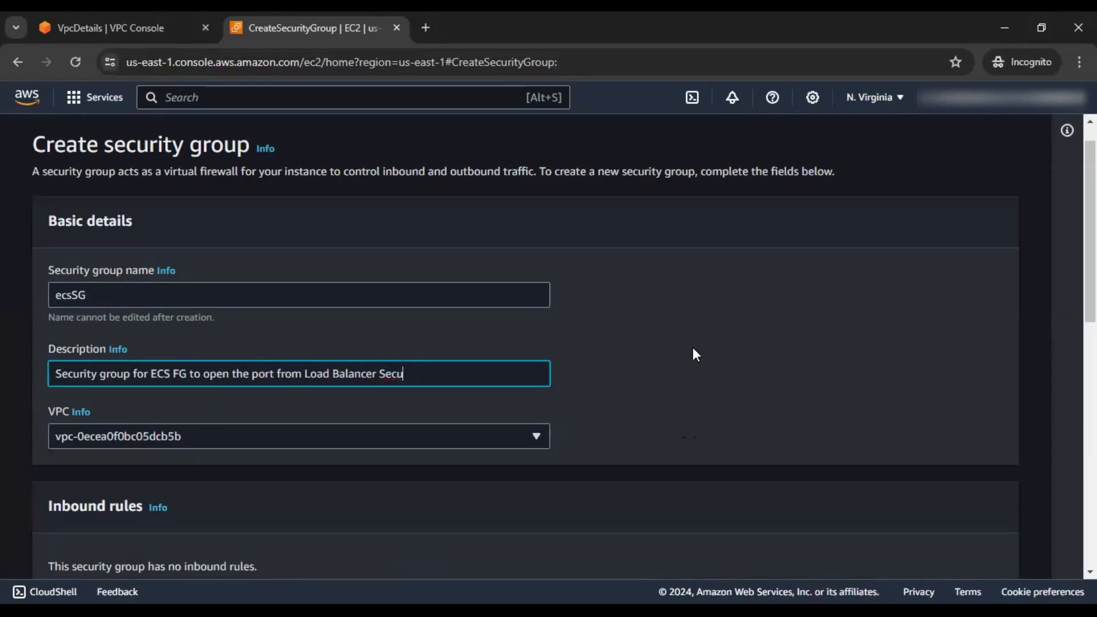
text(ry rity group)
scroll(701, 341, down, 3)
Put ecsSG in myapp-secured-vpc-vpc with an inbound TCP 5000 rule sourced from loadBalancerSG
click(375, 279)
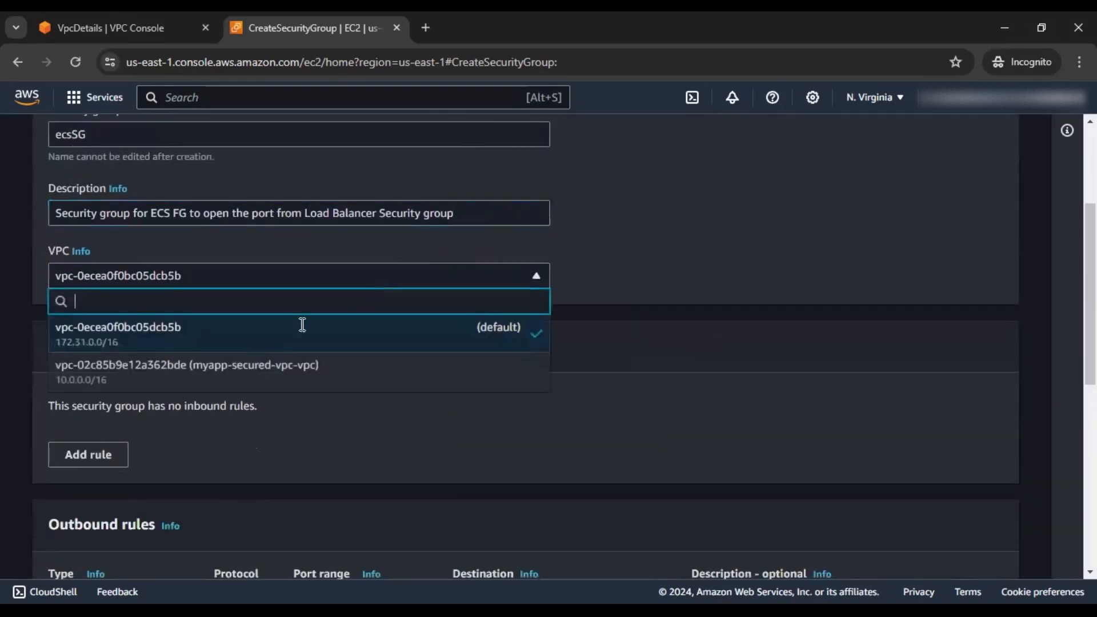
click(244, 383)
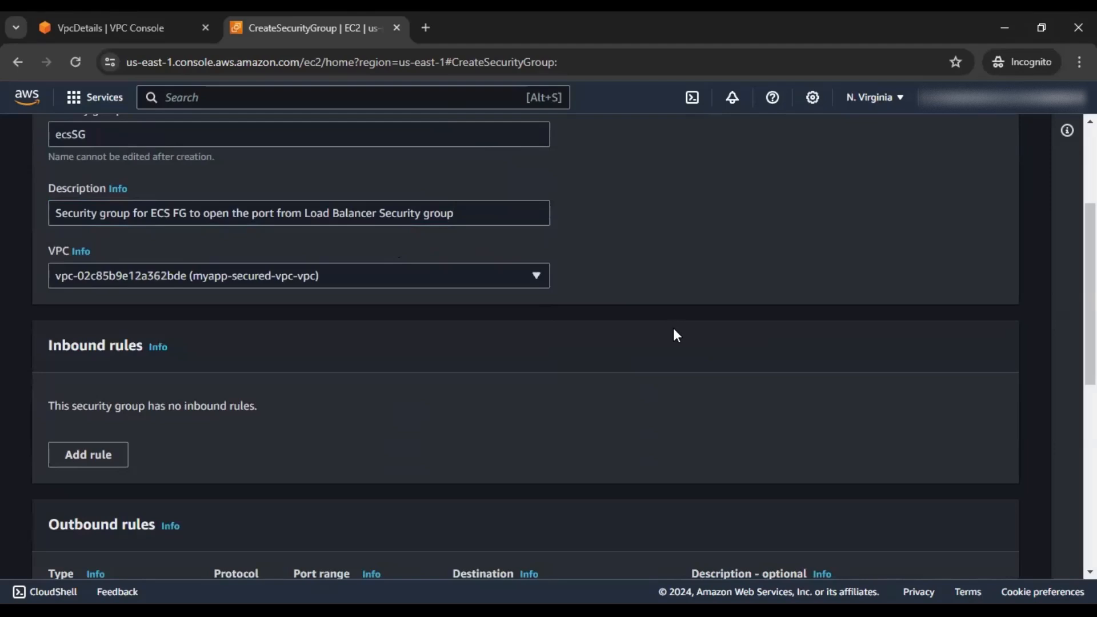
scroll(673, 334, down, 3)
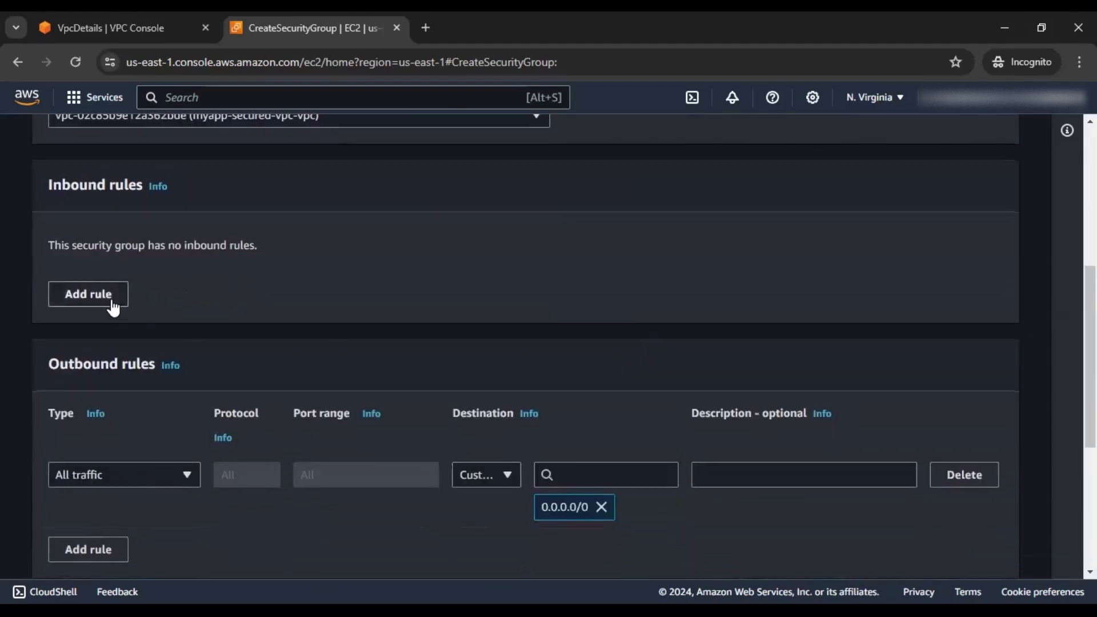
click(110, 303)
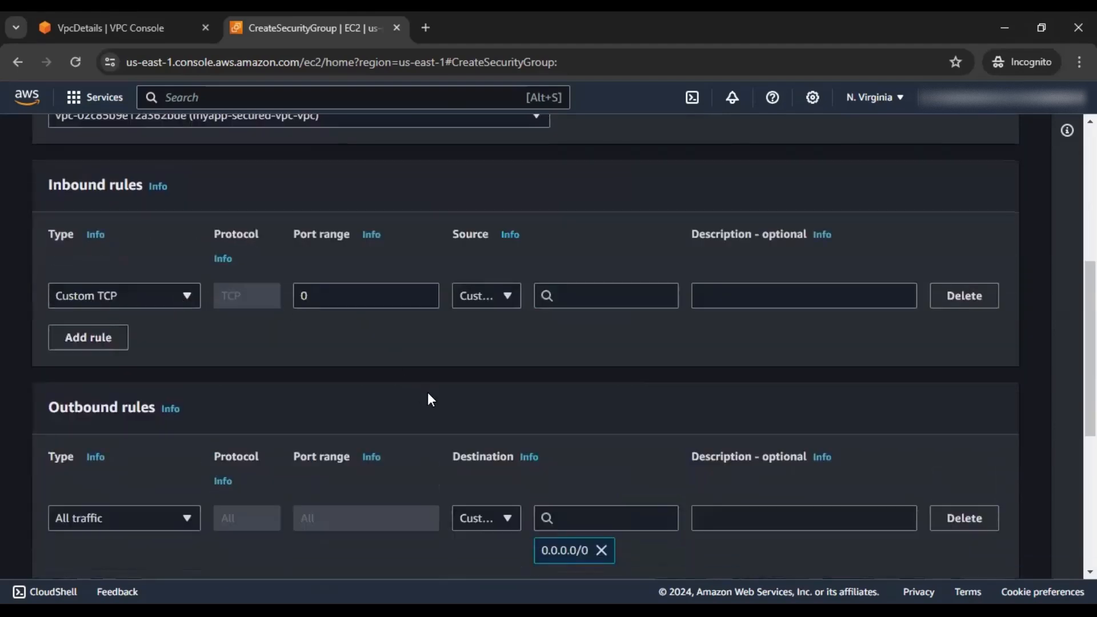
double_click(326, 298)
text(5000)
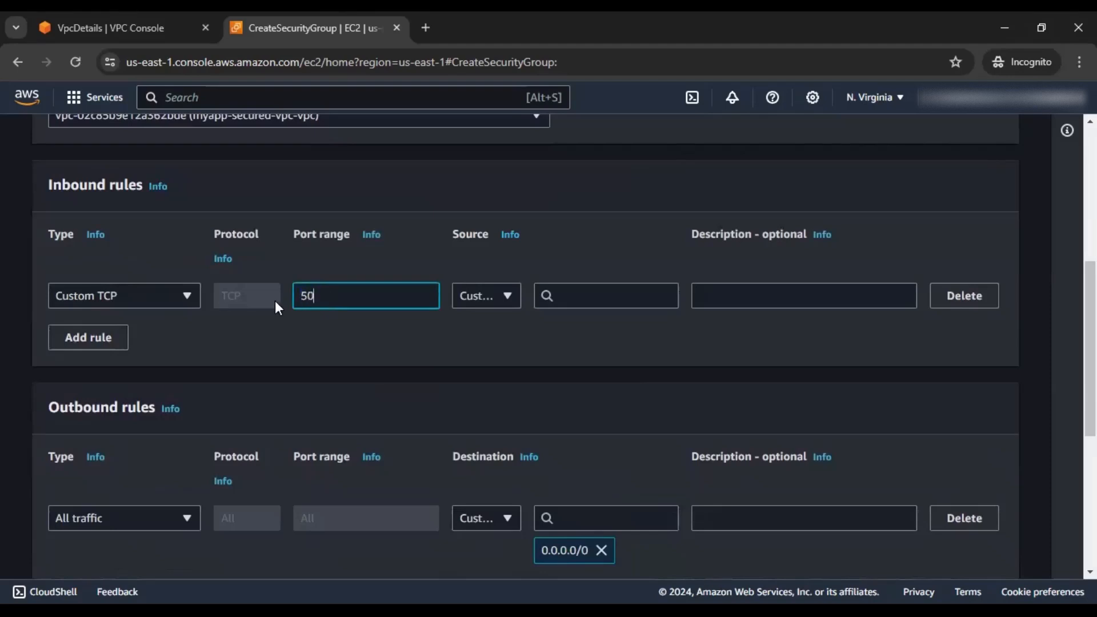
click(581, 298)
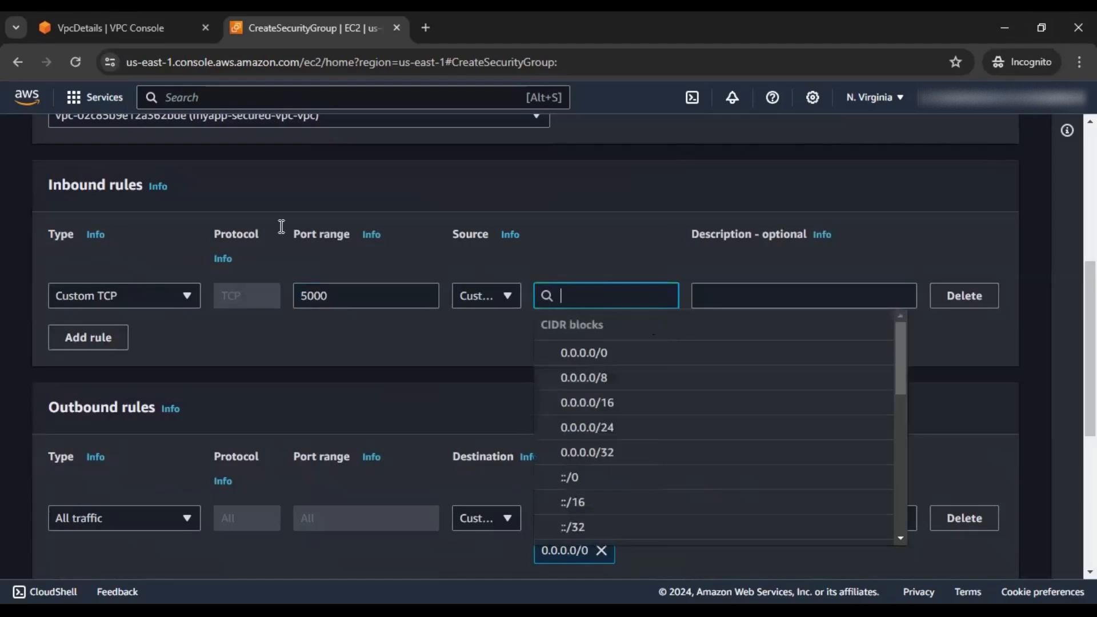
key(alt+Tab)
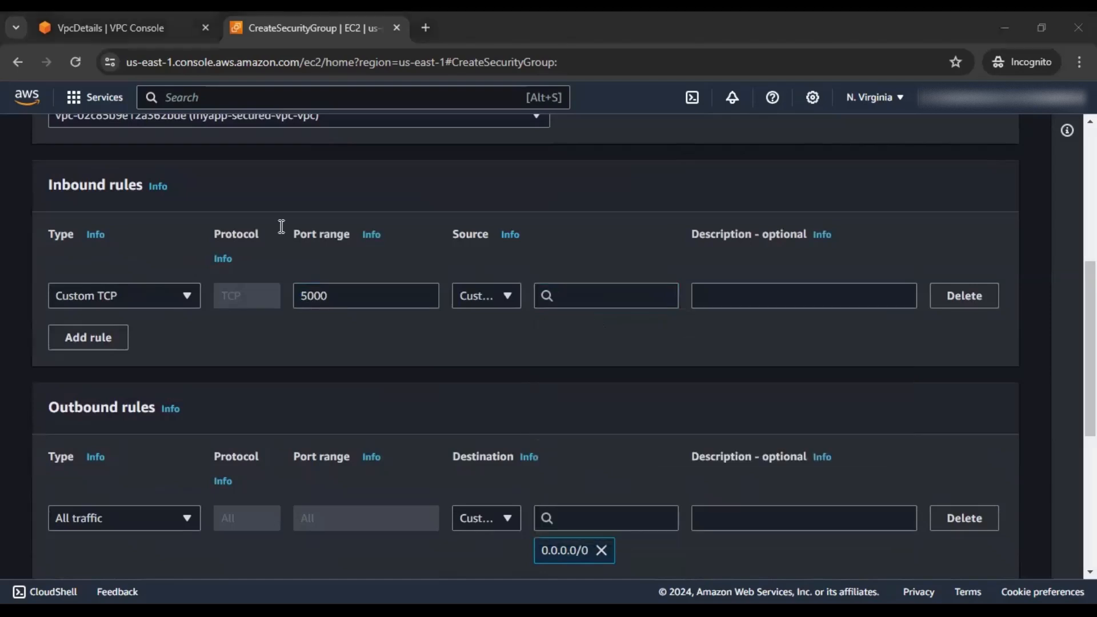
click(640, 297)
text(loadBalancerSG)
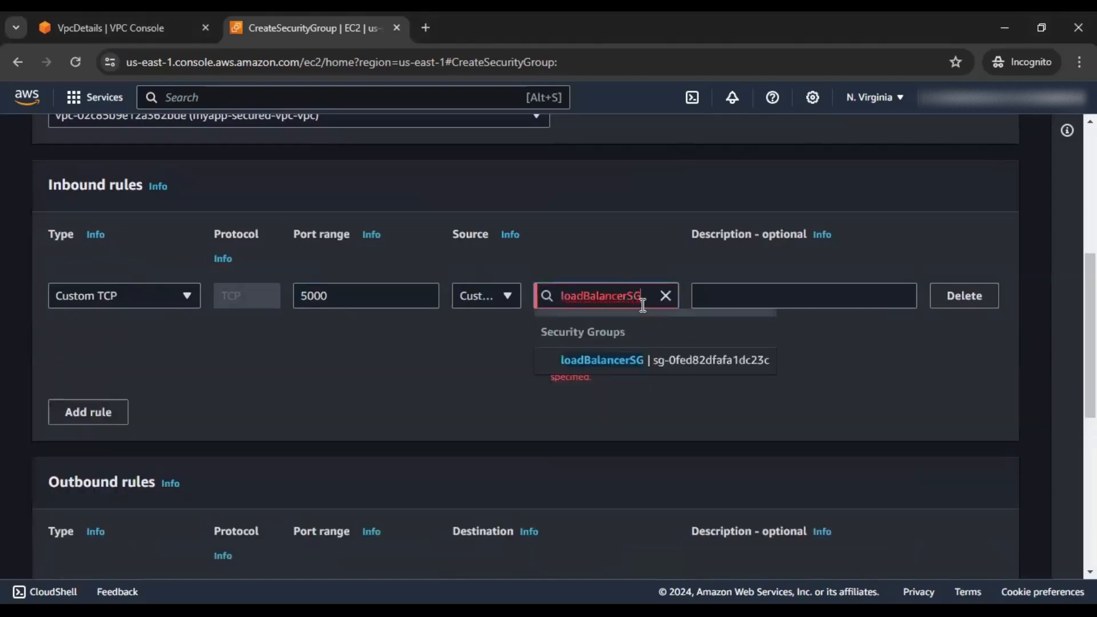
click(663, 363)
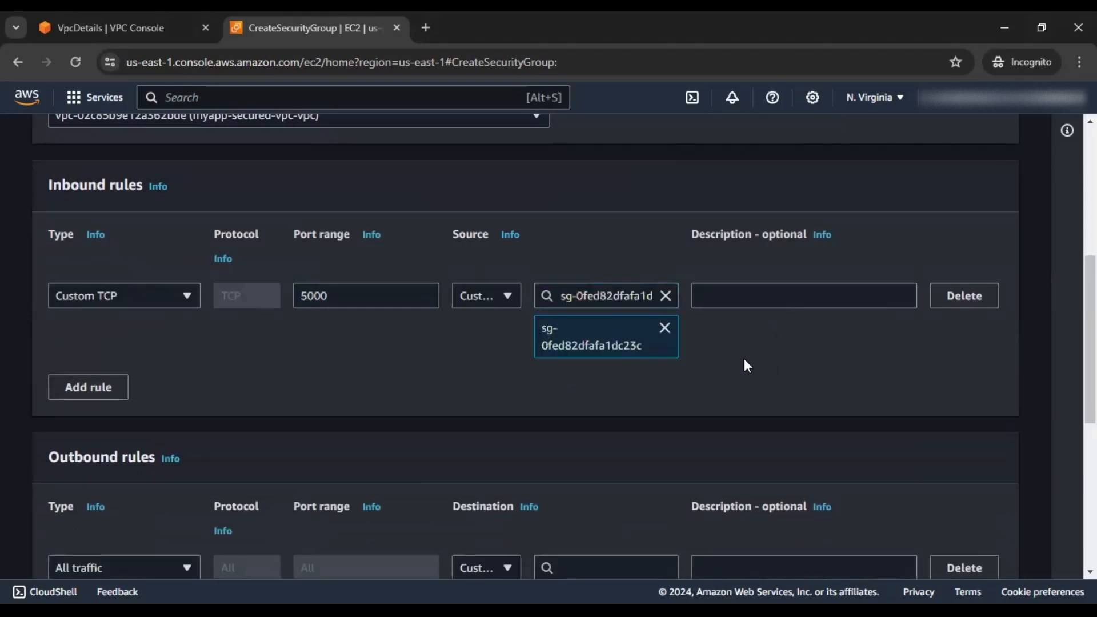
Add a second inbound rule allowing All TCP from anywhere (0.0.0.0/0)
click(88, 387)
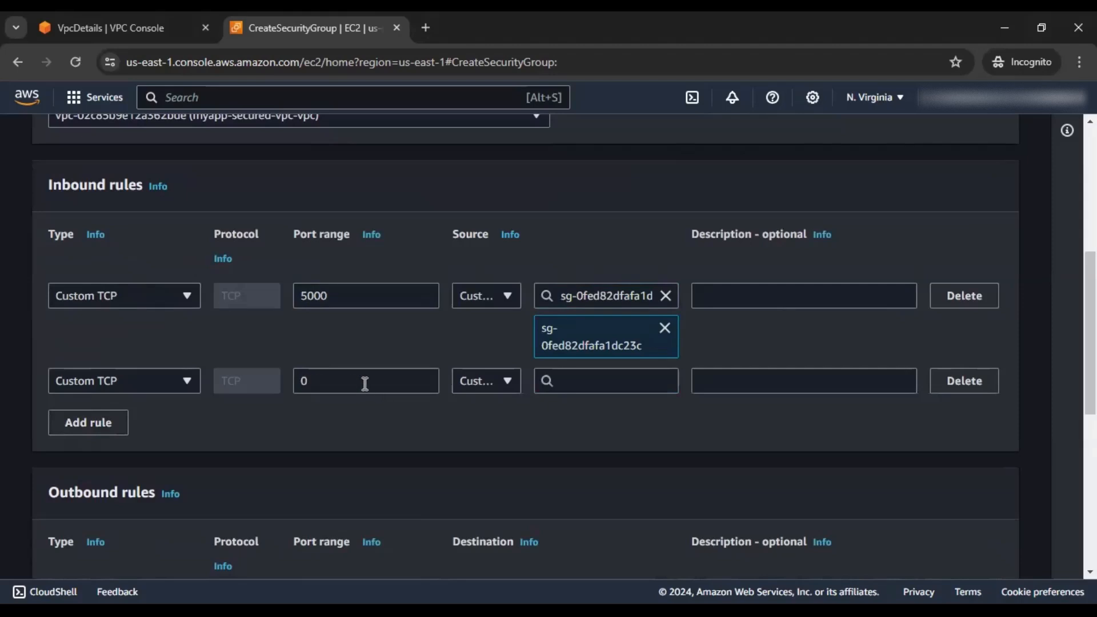
click(179, 384)
key(Down)
key(Down)
key(Down)
key(Down)
key(Return)
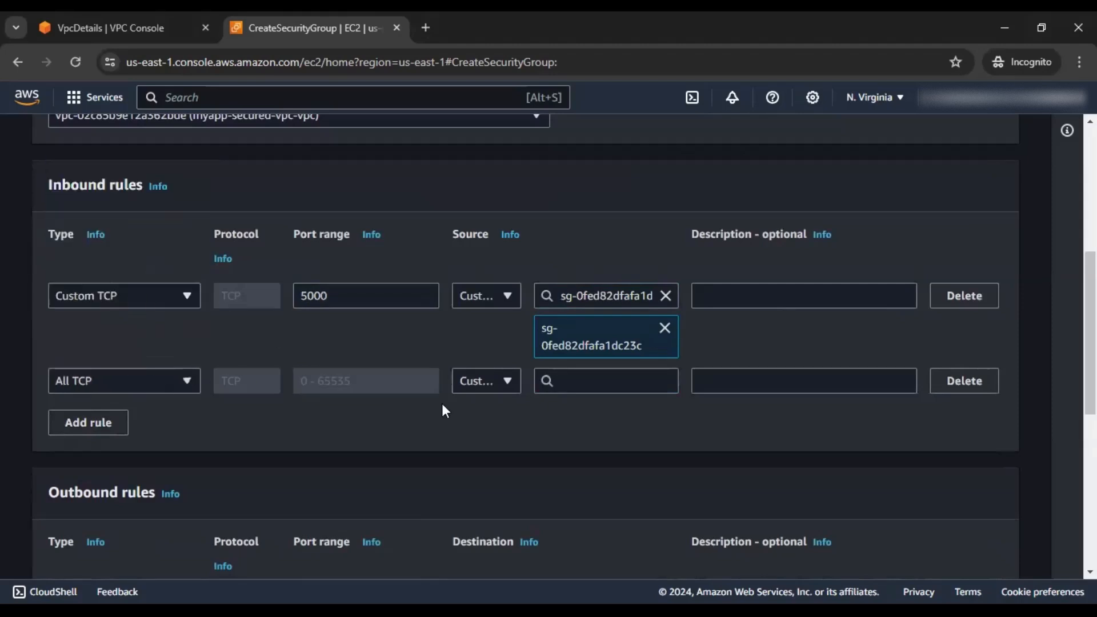
click(590, 381)
click(592, 439)
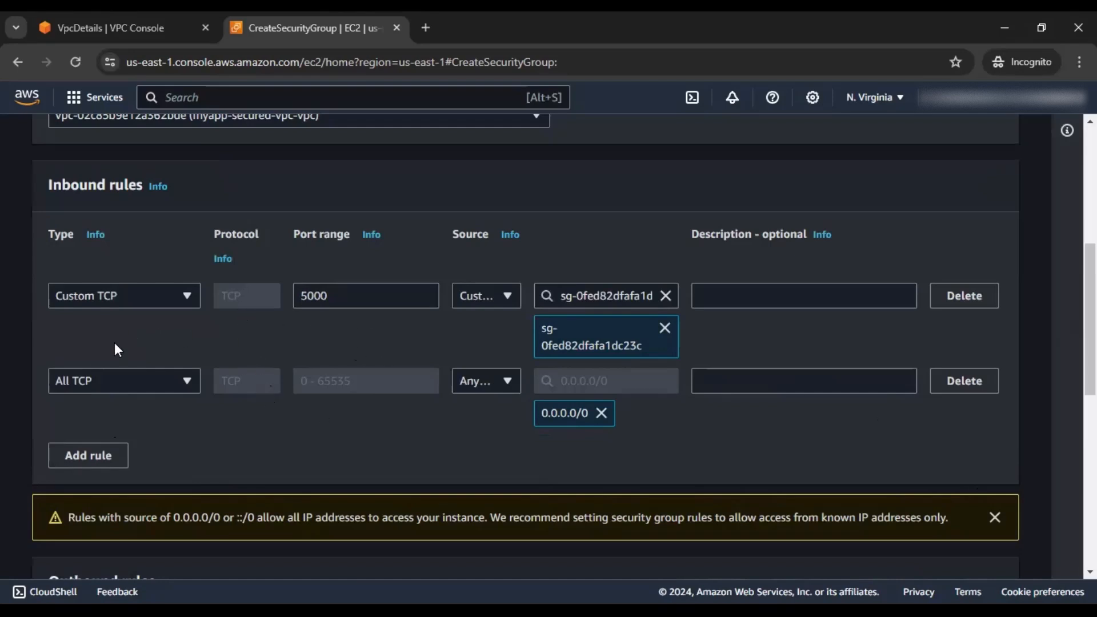
Submit the completed ecsSG form, creating security group sg-0c05069fa1c1bb02e
scroll(339, 400, up, 4)
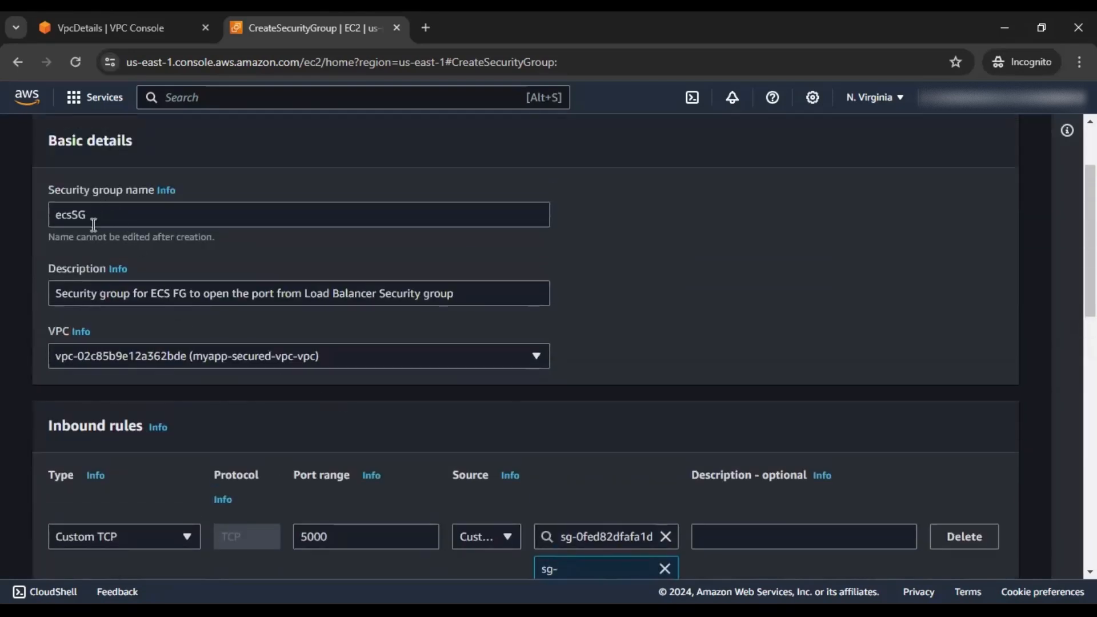
scroll(469, 348, down, 3)
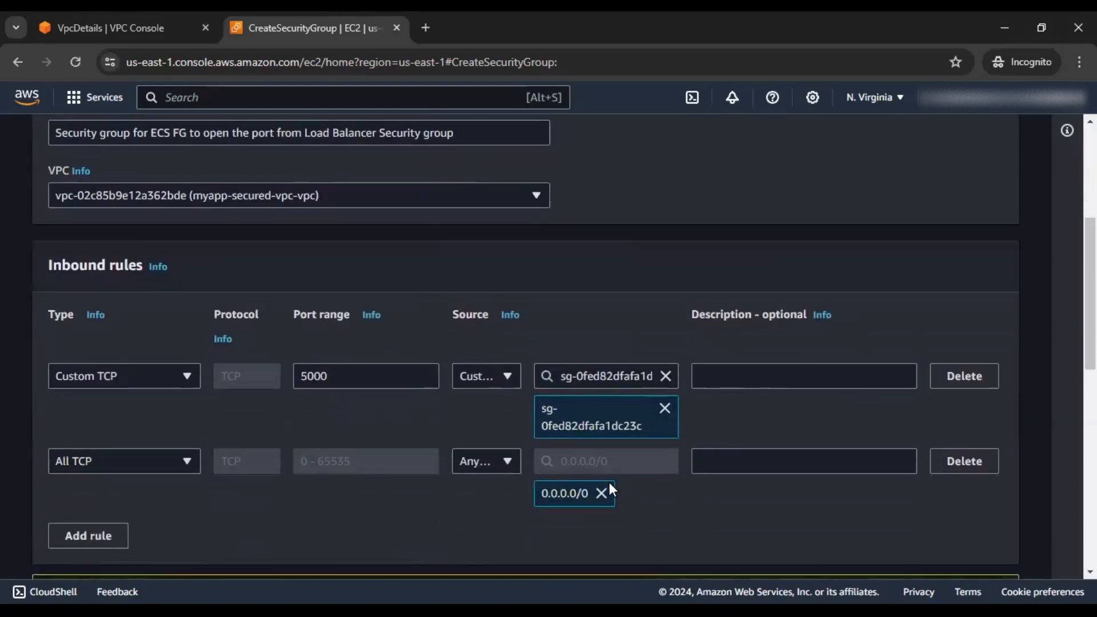
scroll(857, 515, down, 3)
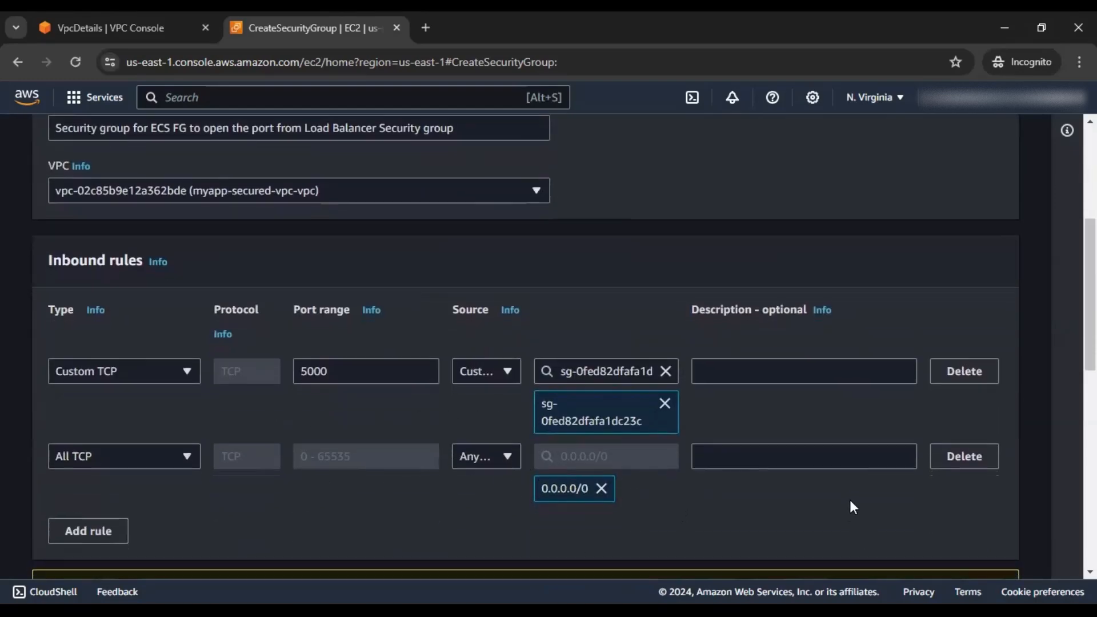
scroll(869, 484, up, 1)
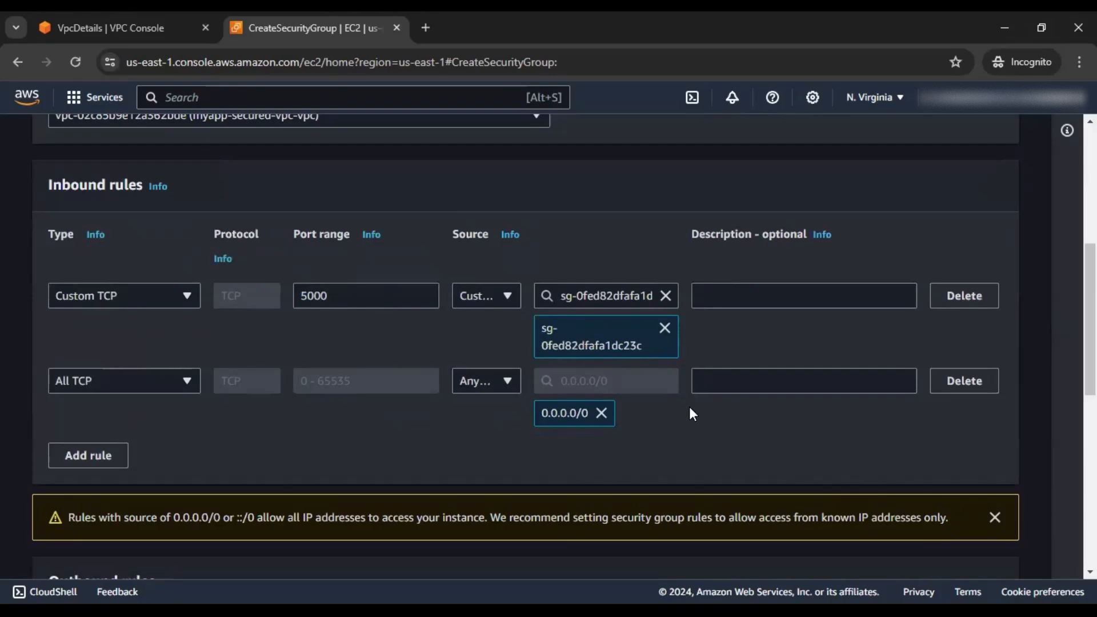
scroll(691, 413, down, 7)
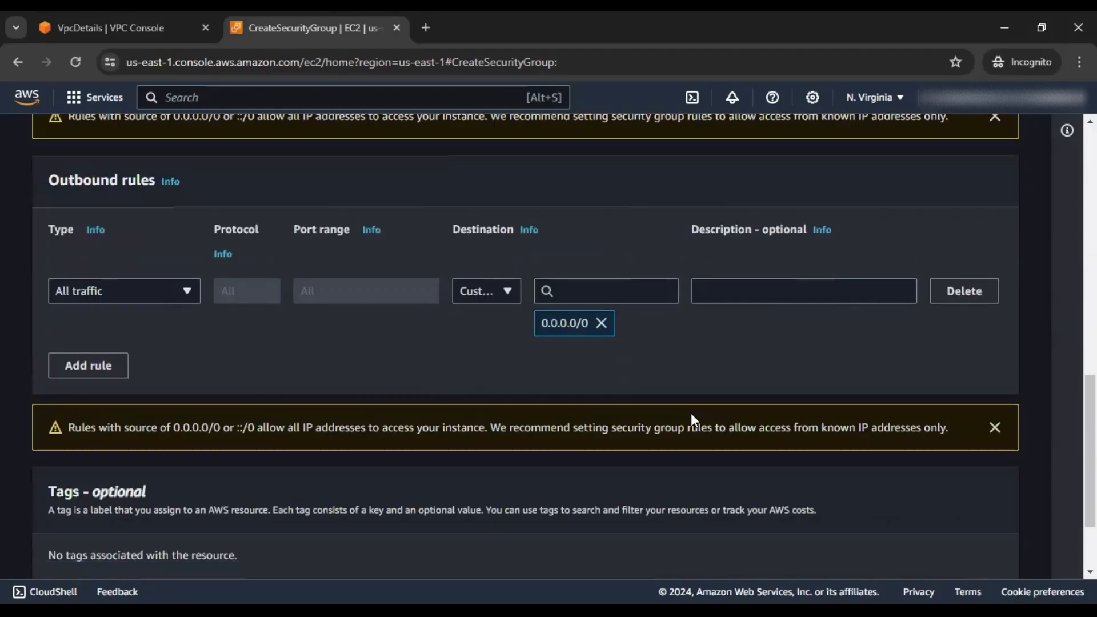
scroll(691, 413, down, 2)
click(992, 551)
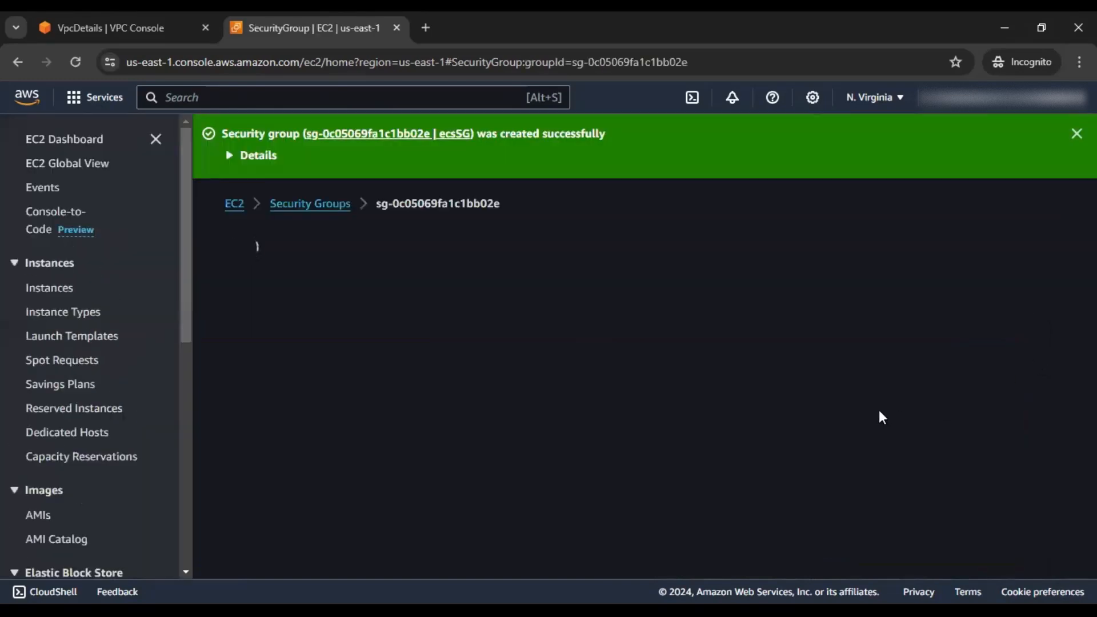
Review ecsSG's inbound rules for TCP 5000 and All TCP
scroll(625, 358, down, 4)
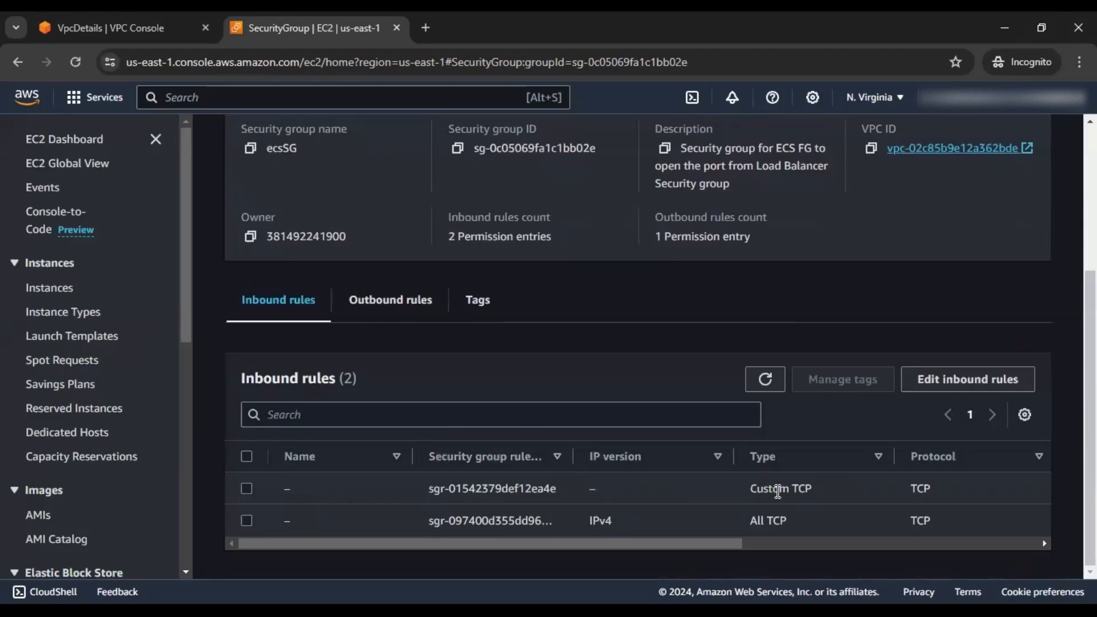
drag(515, 543, 787, 544)
drag(585, 543, 299, 543)
drag(619, 542, 807, 544)
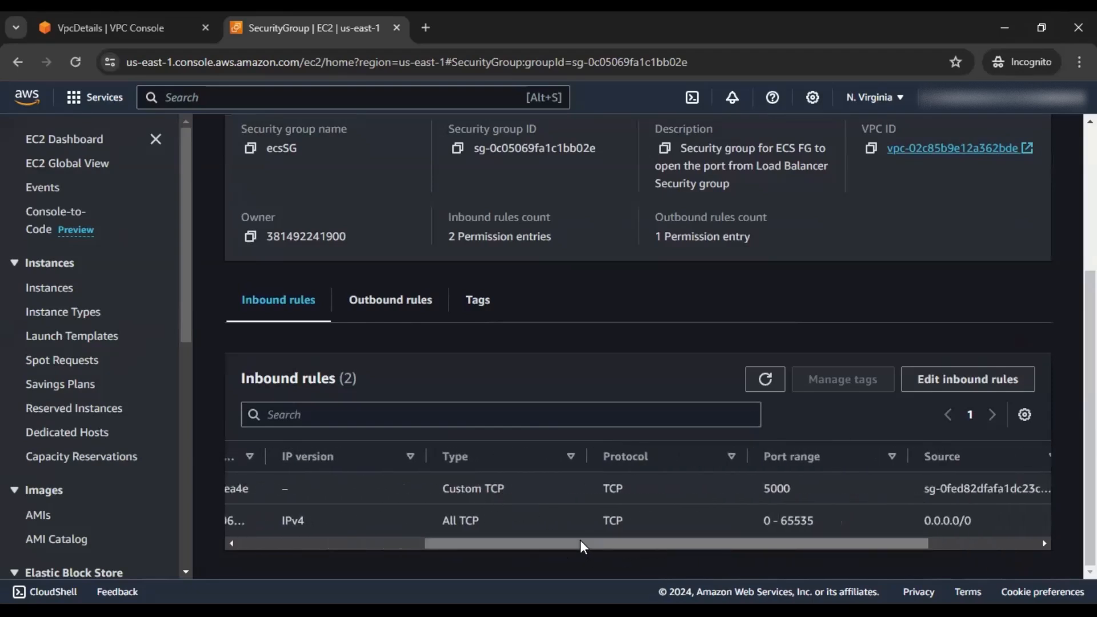
drag(581, 546, 259, 540)
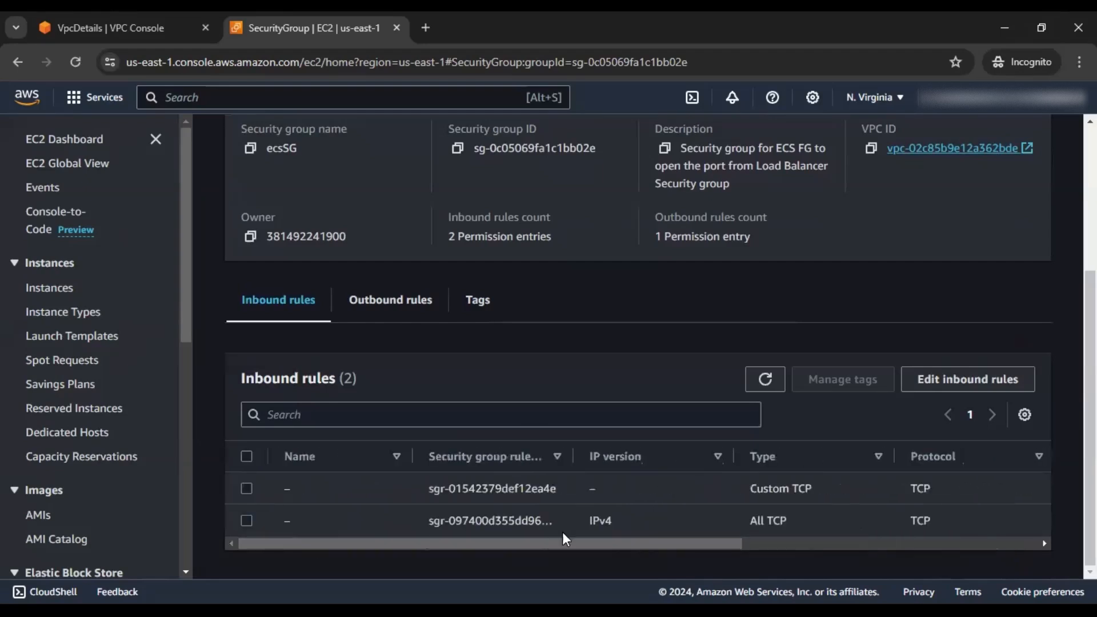
click(247, 521)
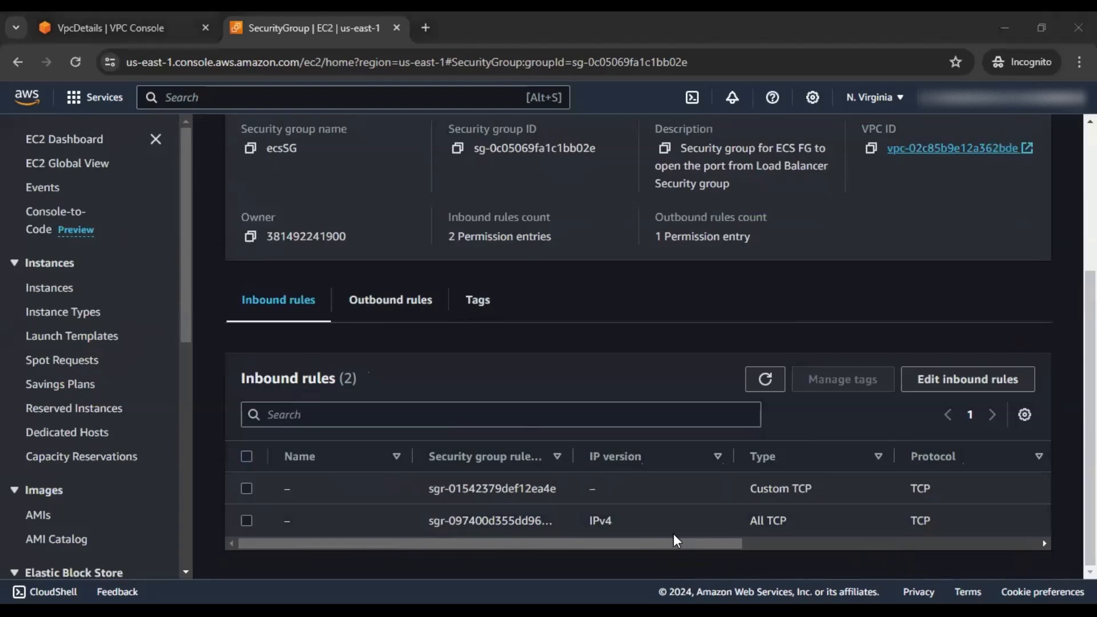
Go back to the Security Groups list and begin another security group
scroll(324, 221, up, 5)
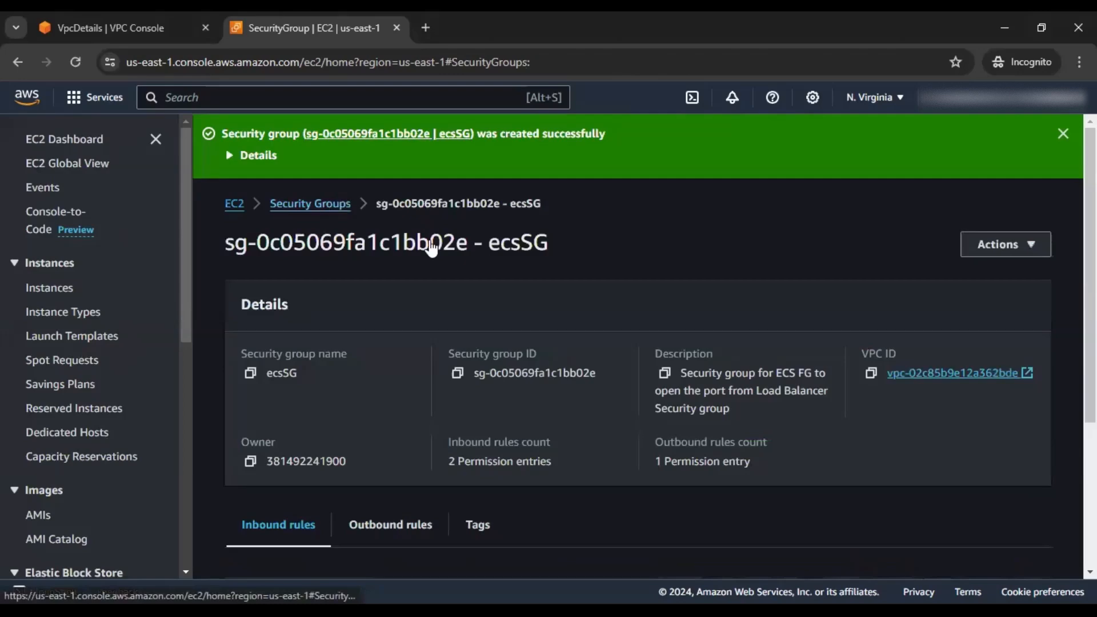
click(308, 201)
click(960, 204)
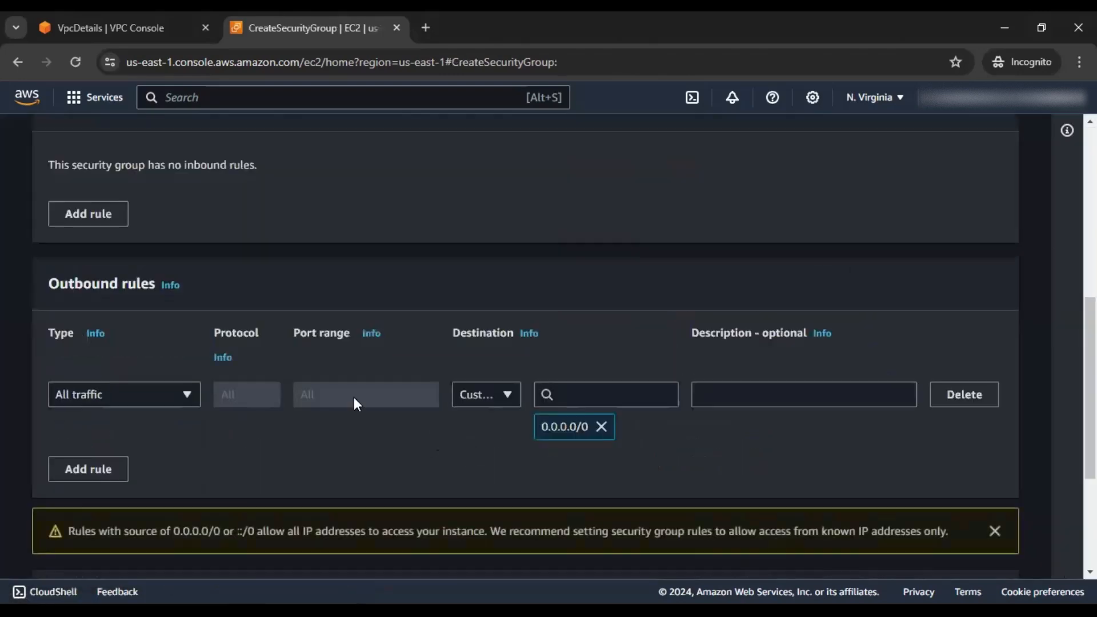
Name the new group databaseSG, describing it as allowing port 3306 access from the ECS Task
scroll(300, 321, up, 7)
click(235, 295)
text(databaseSG)
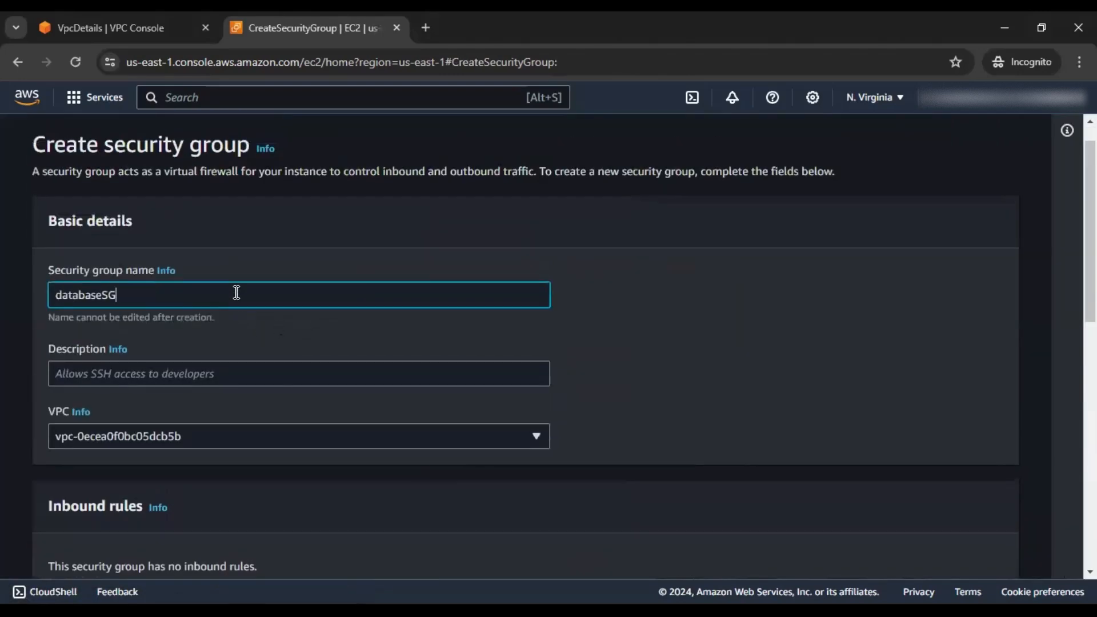
click(196, 375)
text(Al)
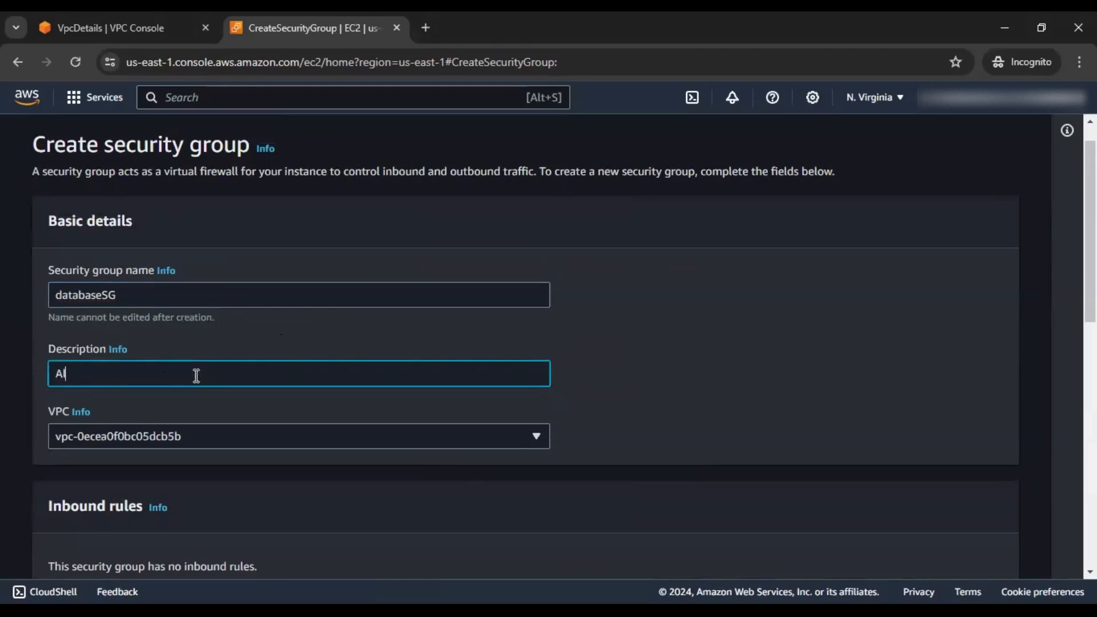
text(low the access from 330)
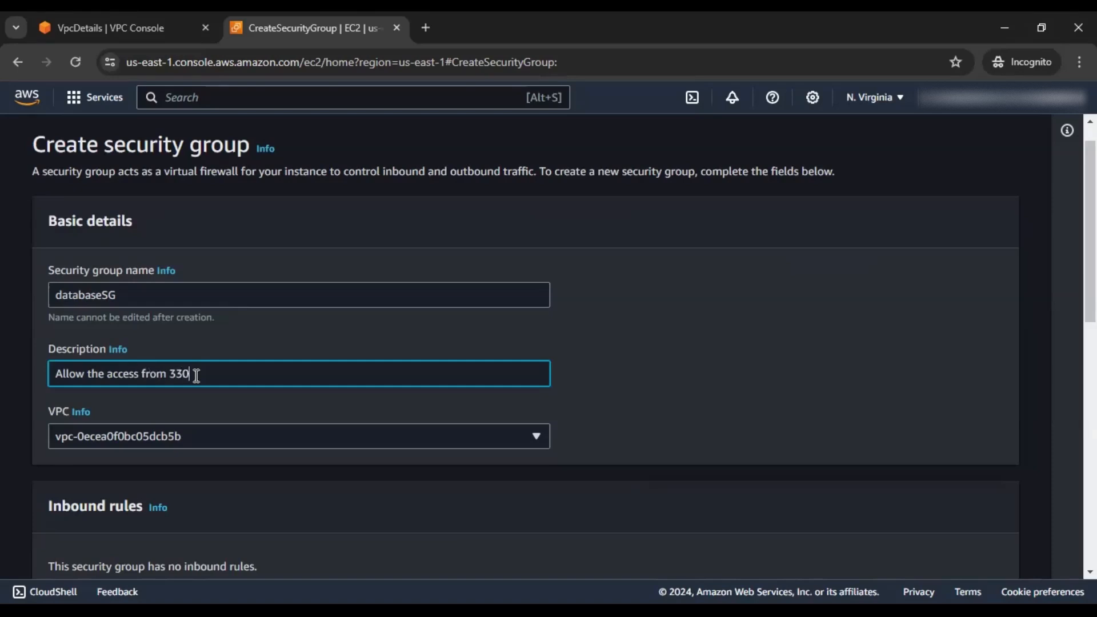
text(6 port from)
double_click(149, 374)
text(at 3306 port from ECS )
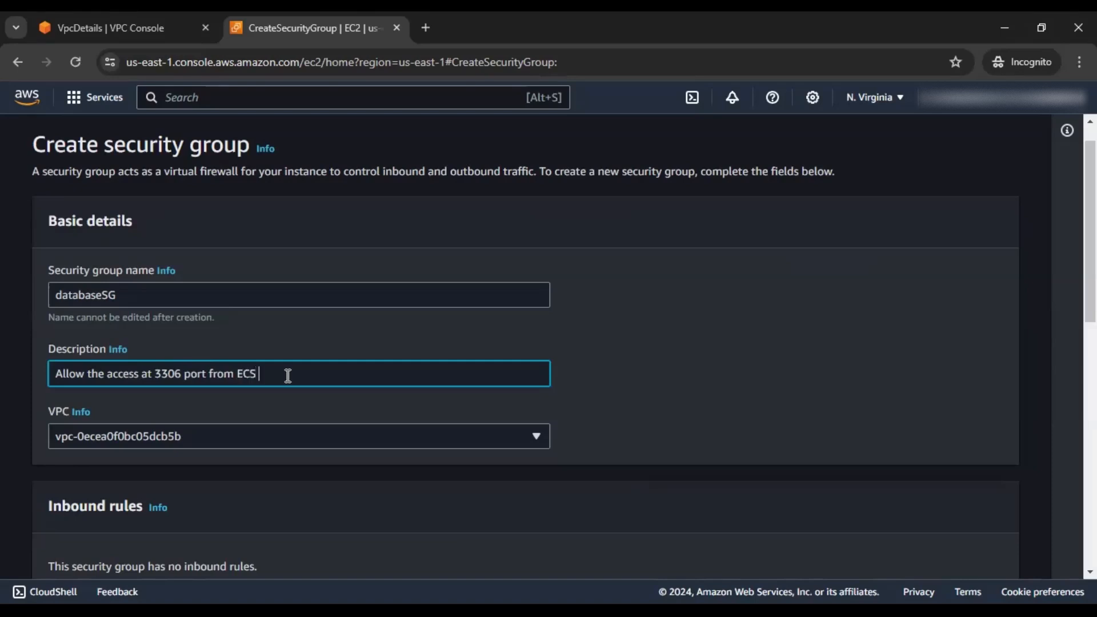
text(Containe)
key(BackSpace)
key(BackSpace)
key(BackSpace)
key(BackSpace)
key(BackSpace)
key(BackSpace)
text(Task)
click(720, 394)
Place databaseSG in the myapp-secured-vpc-vpc VPC
click(388, 437)
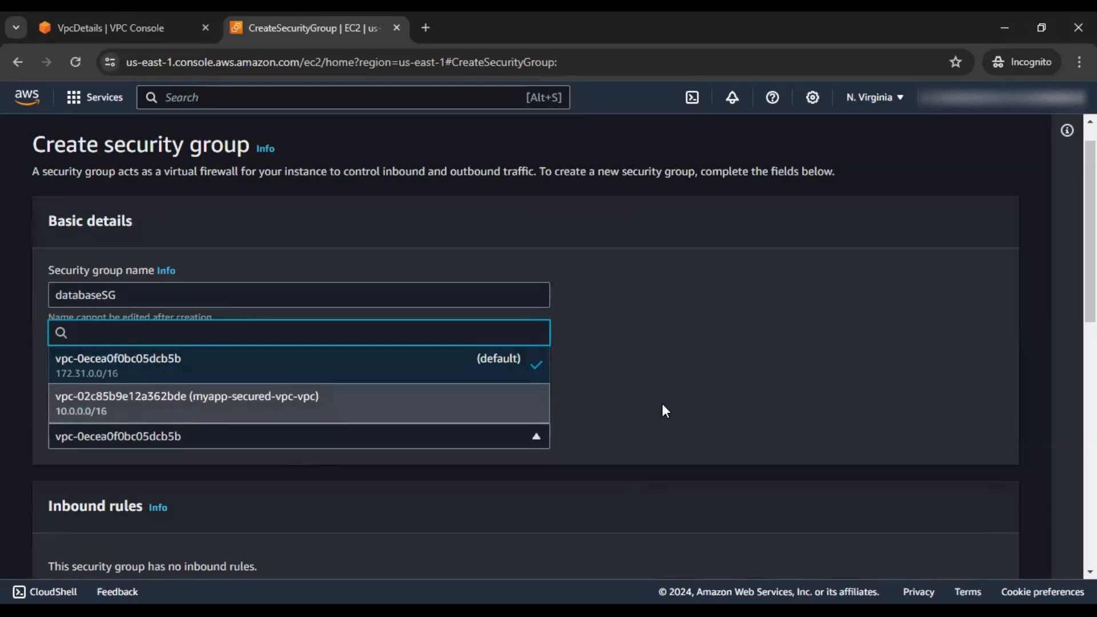
key(Return)
scroll(673, 403, down, 4)
scroll(673, 409, down, 1)
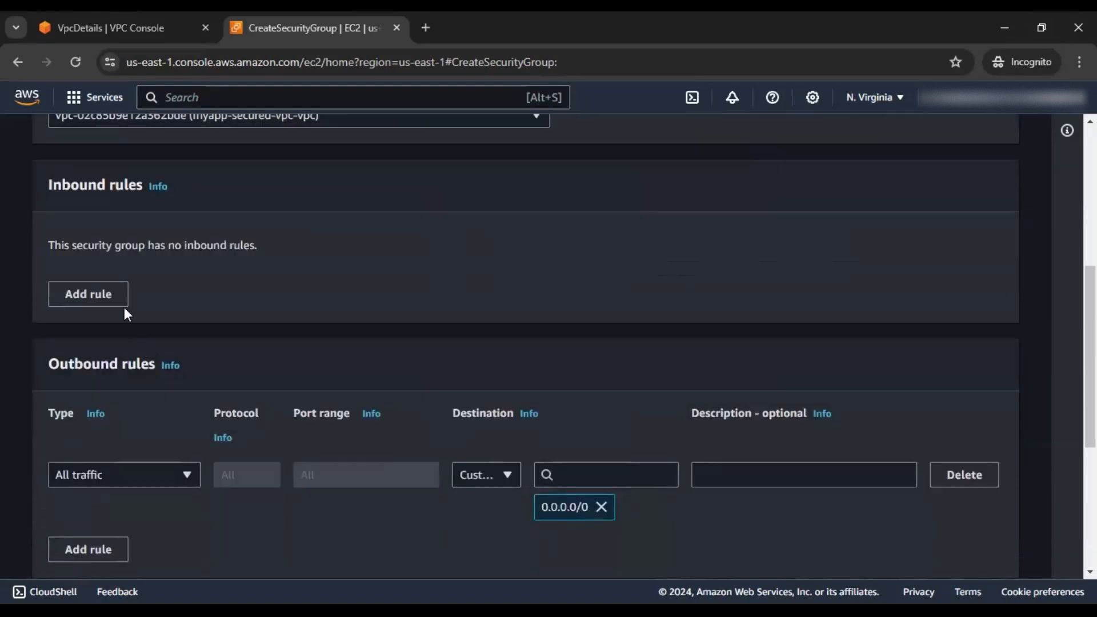
Add an inbound port 3306 rule sourced from ecsSG (sg-0c05069fa1c1bb02e) and create databaseSG
click(112, 300)
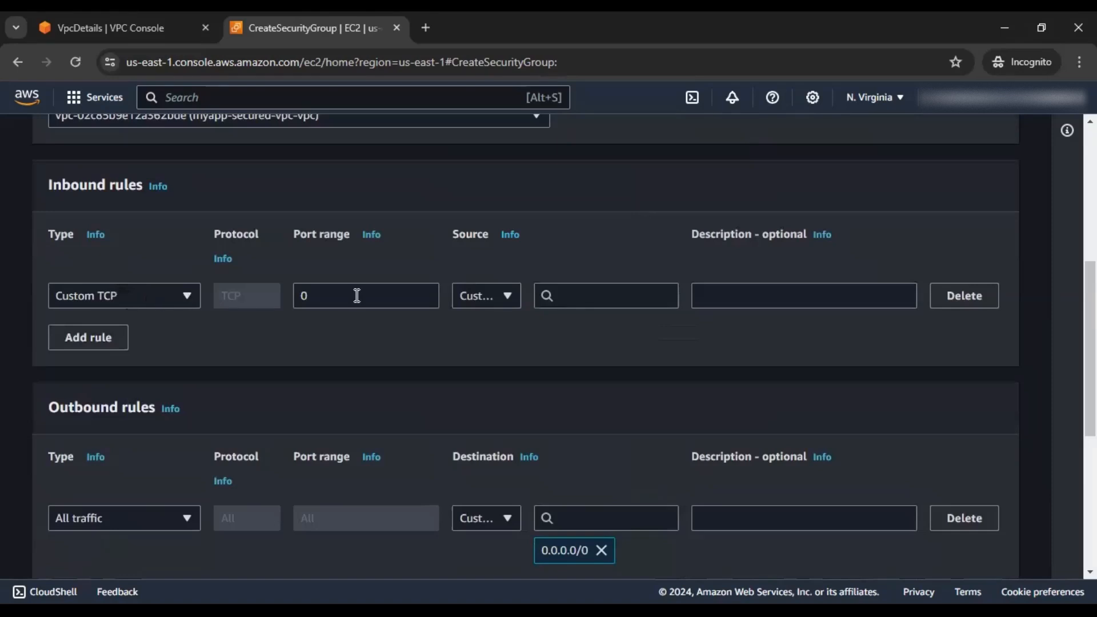
click(298, 297)
text(3306)
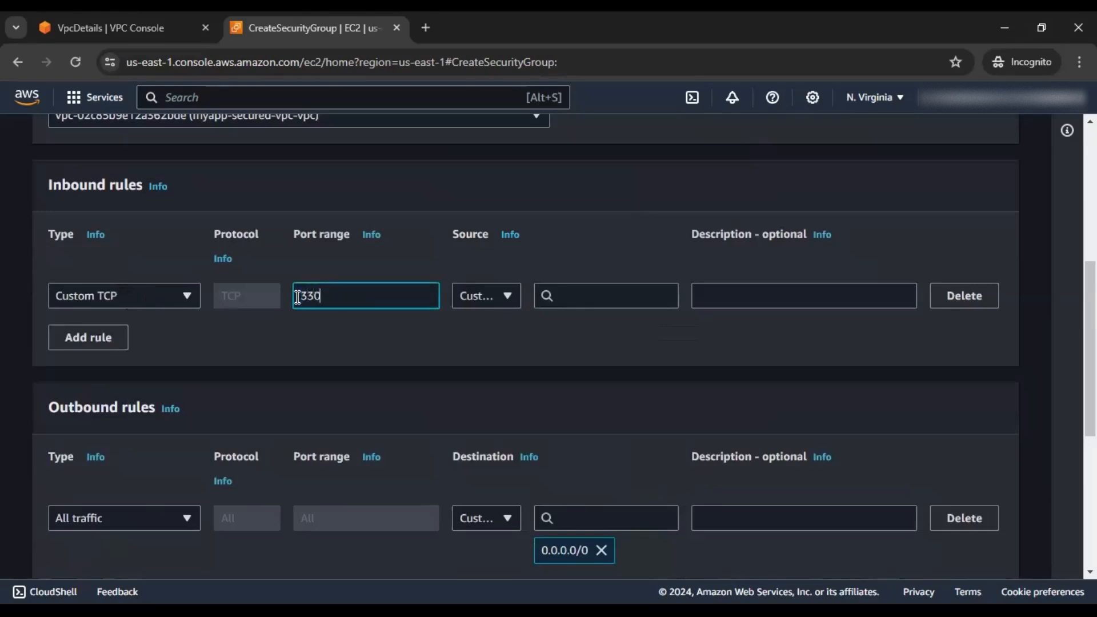
click(633, 290)
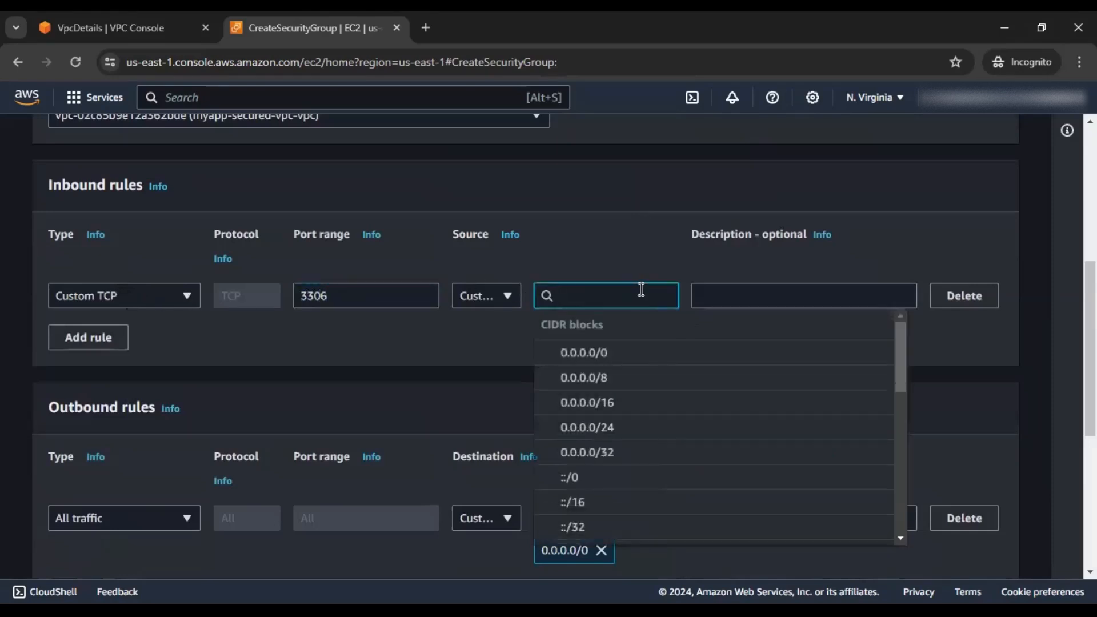
key(alt+Tab)
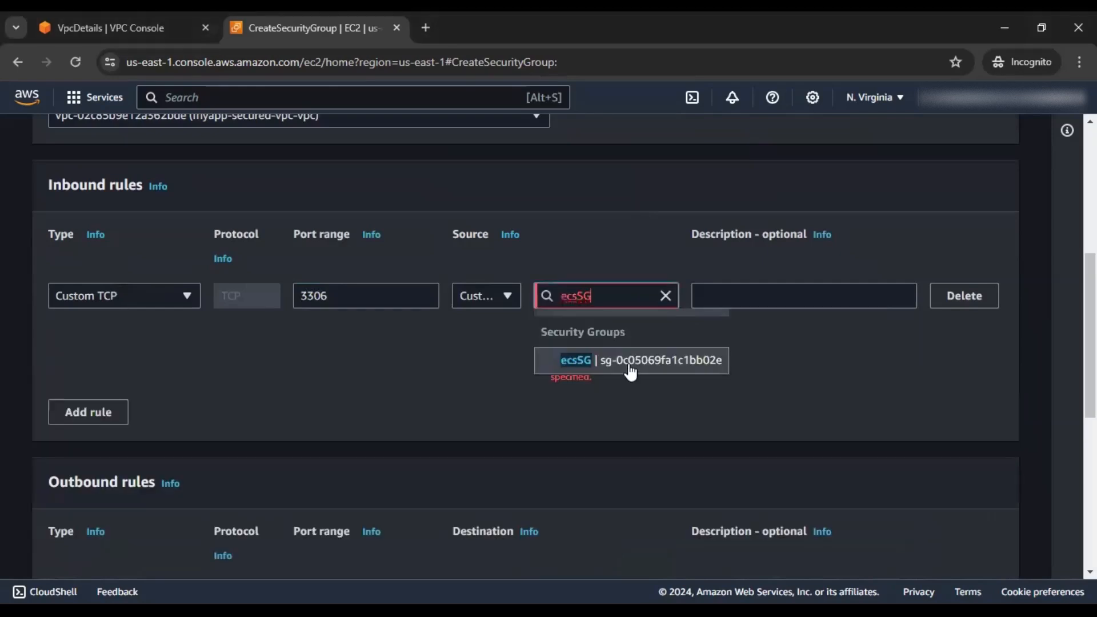
click(629, 365)
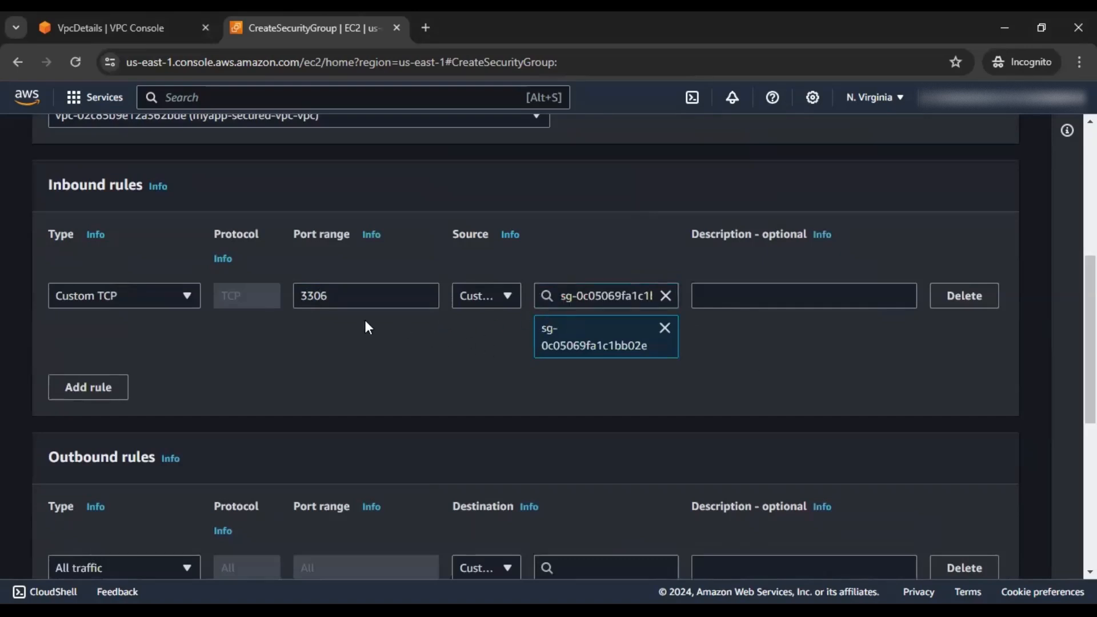
scroll(768, 360, down, 7)
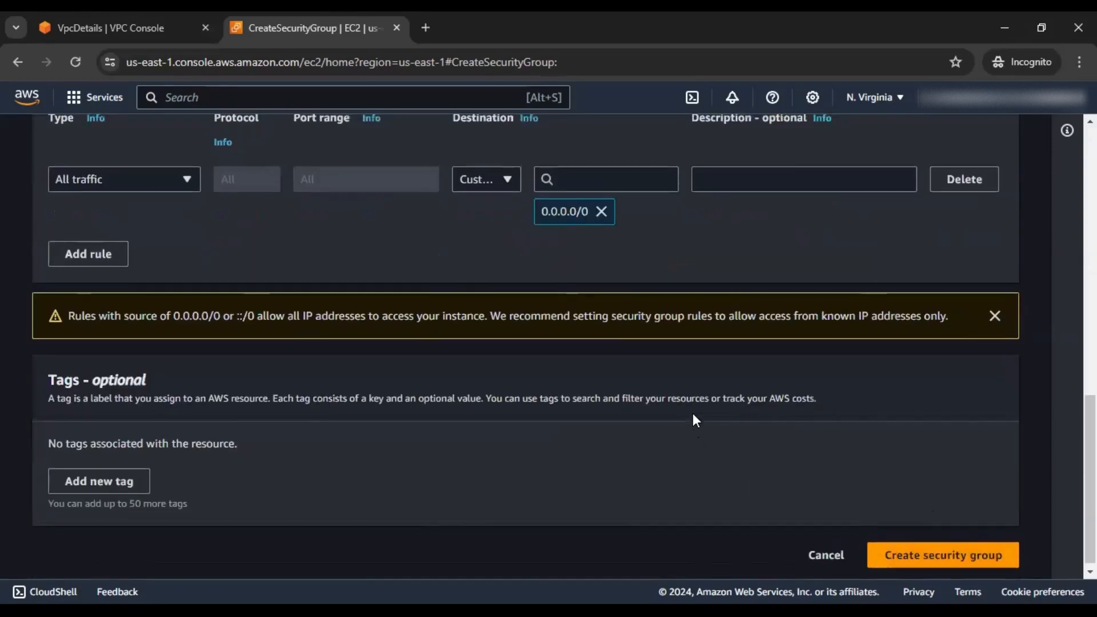
scroll(692, 413, up, 4)
scroll(855, 497, down, 4)
click(896, 551)
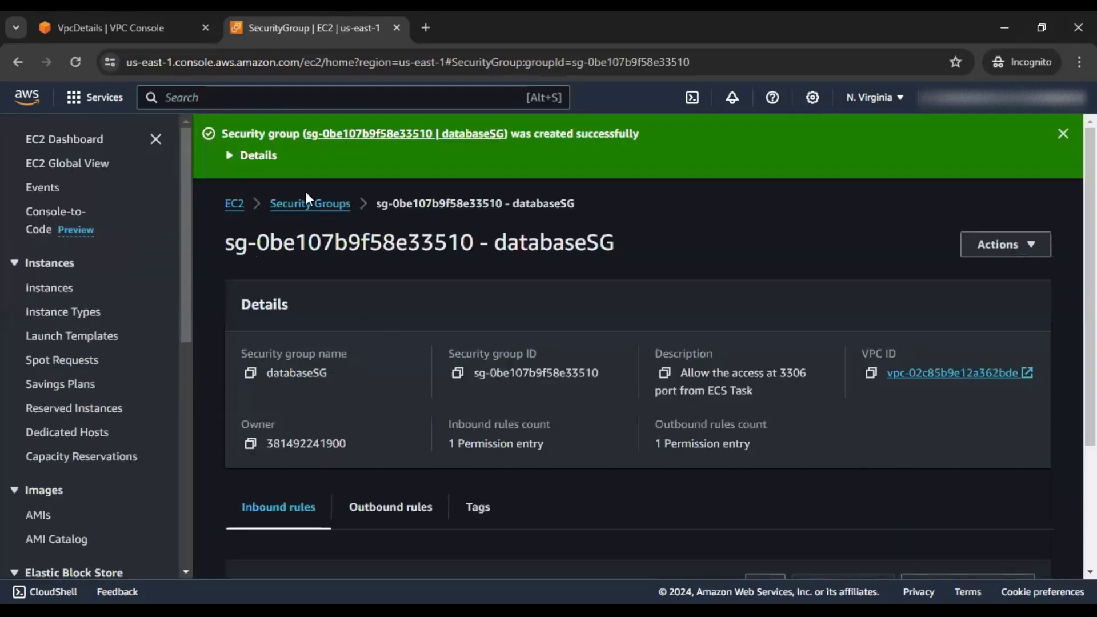
Filter the Security Groups list by VPC ID vpc-02c85b9e12a362bde to show the four app groups
click(309, 201)
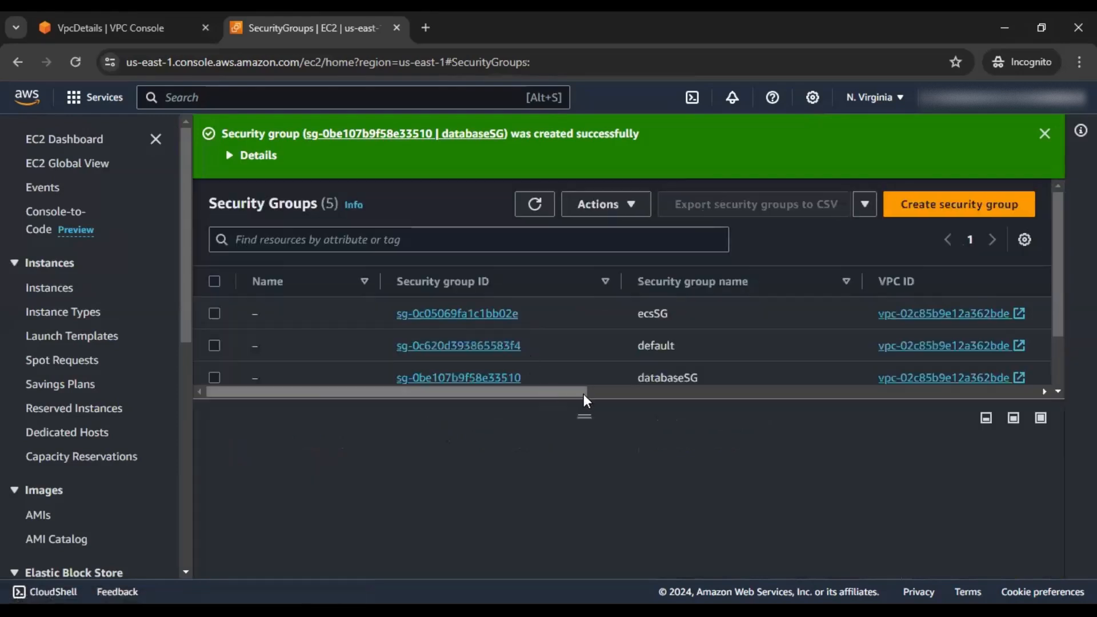
drag(585, 398, 589, 501)
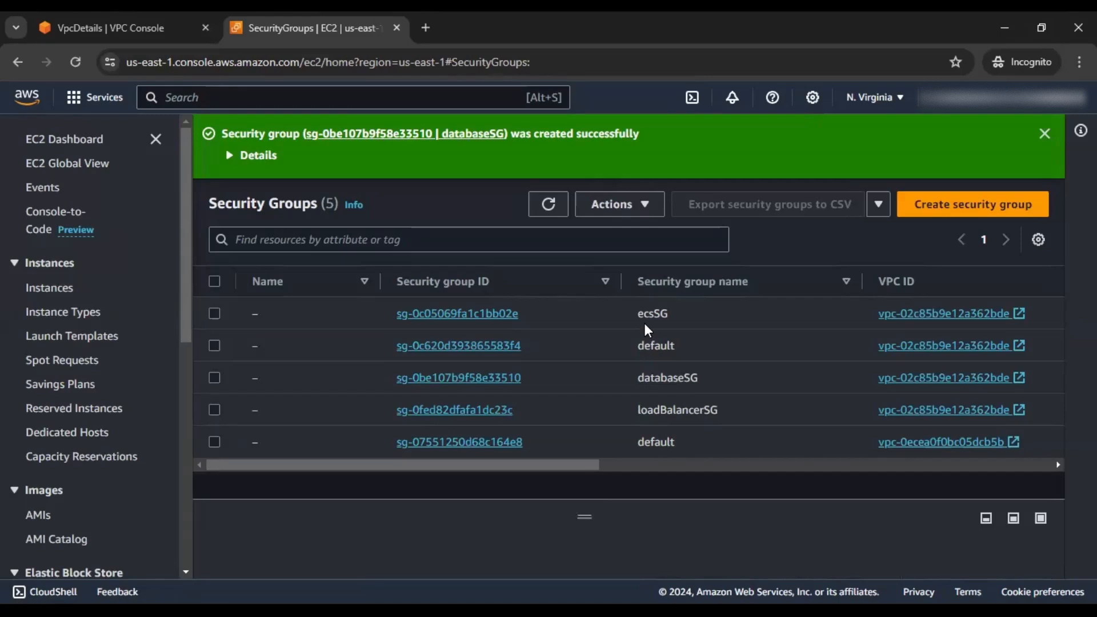
click(367, 245)
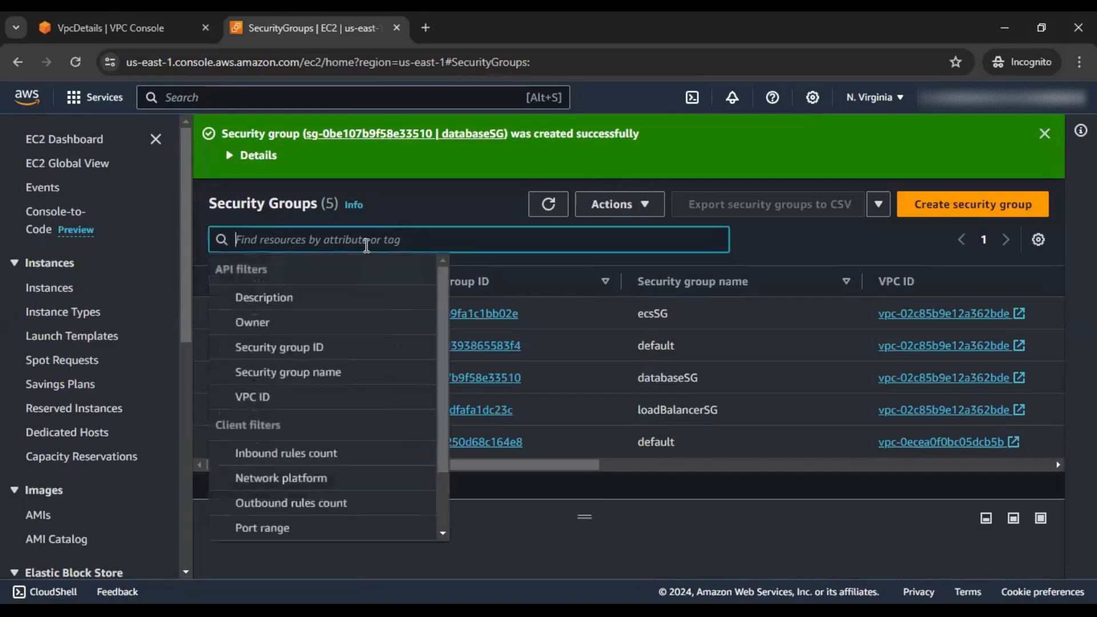
click(275, 402)
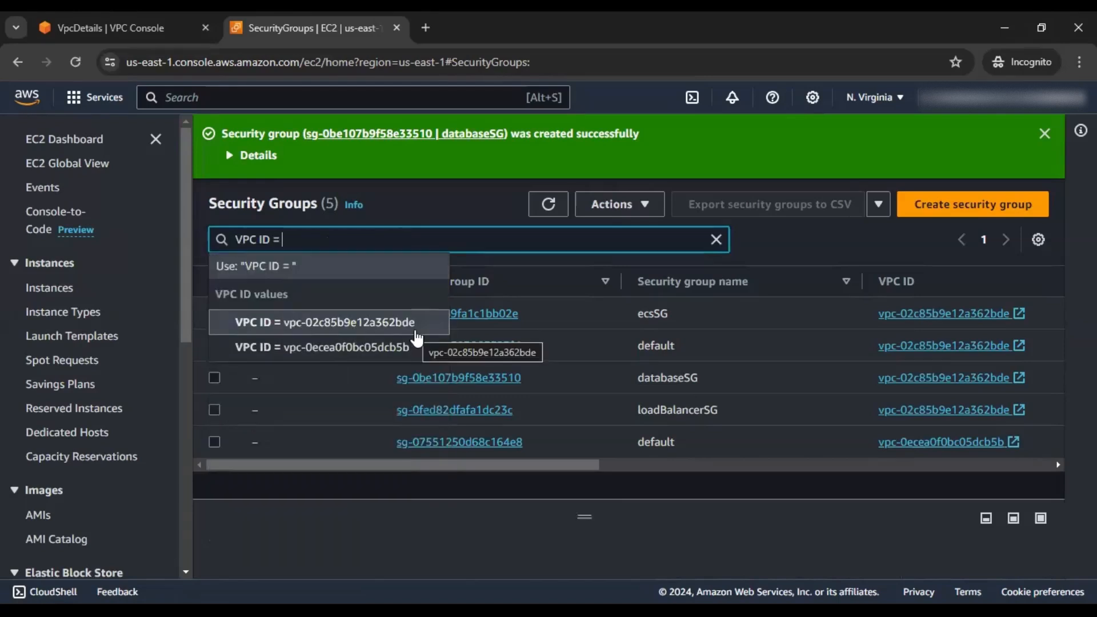
click(417, 336)
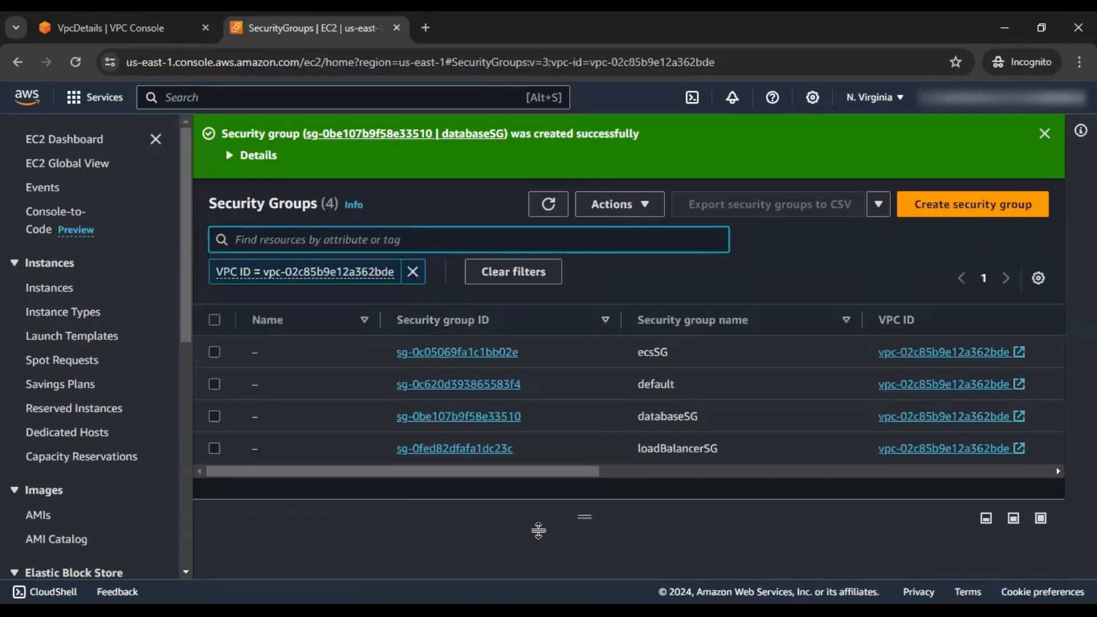
click(490, 482)
drag(555, 469, 450, 470)
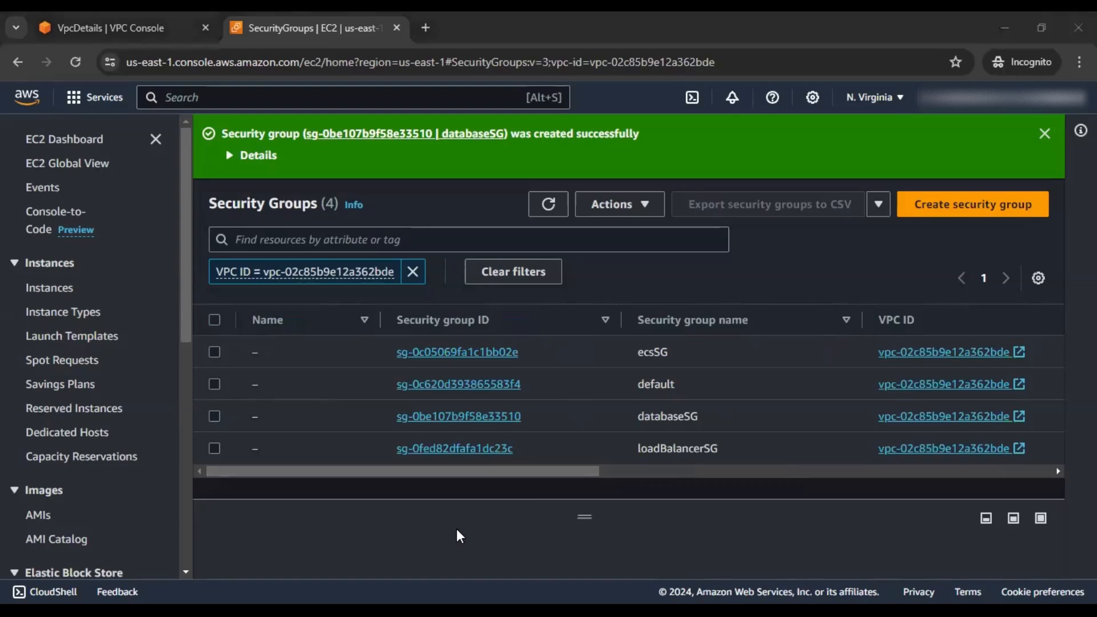
Open the RDS console via search and start a new DB subnet group from Subnet groups
click(215, 98)
text(rds)
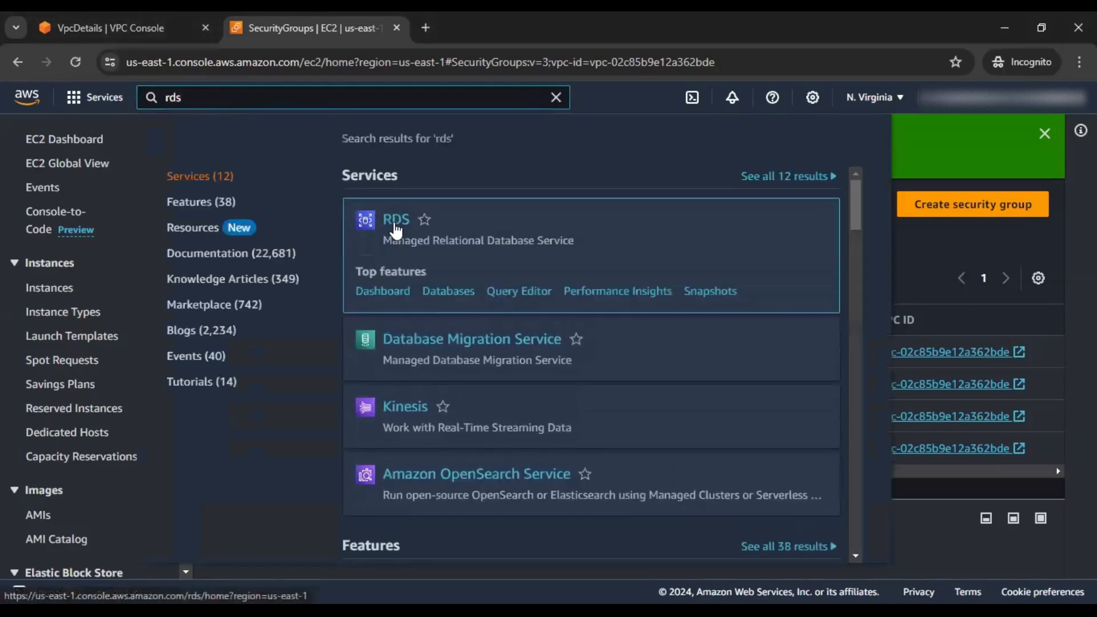
click(394, 226)
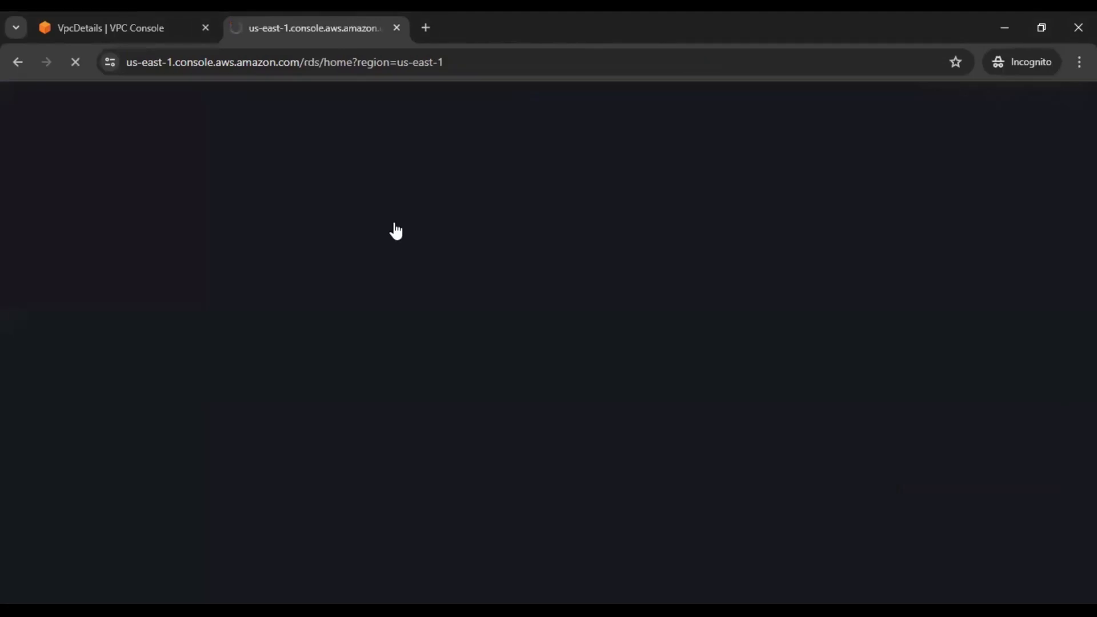
click(133, 30)
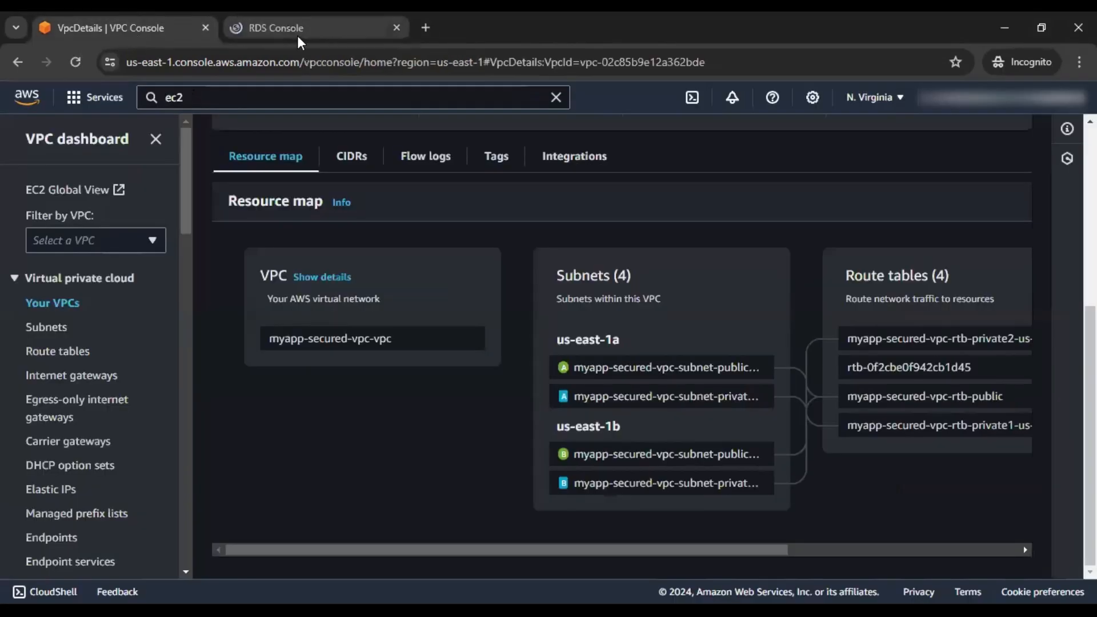
click(297, 30)
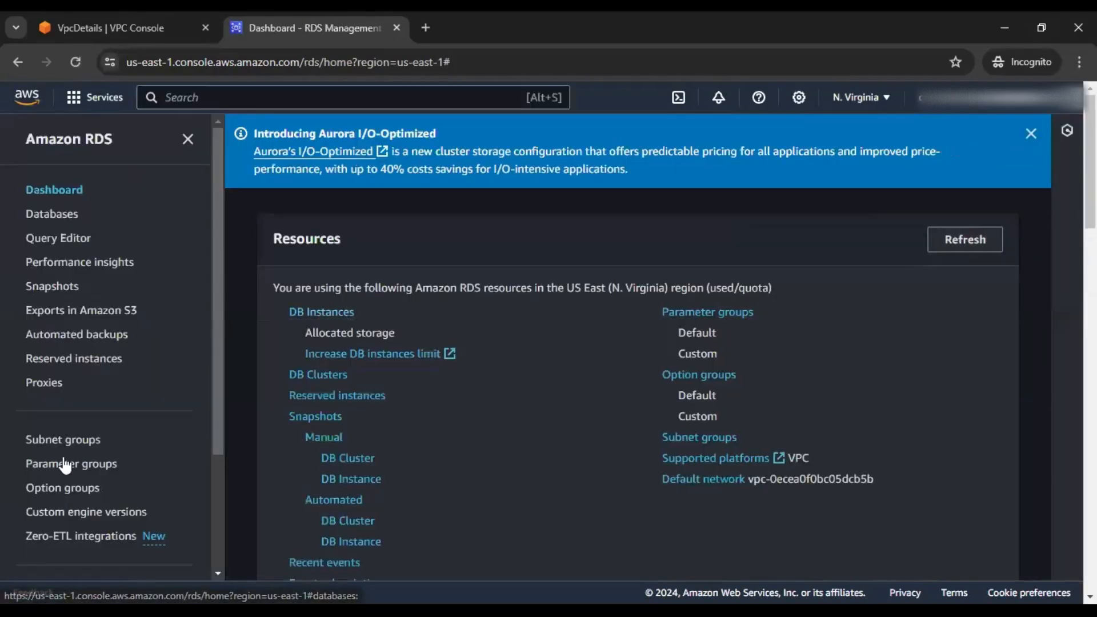
click(63, 440)
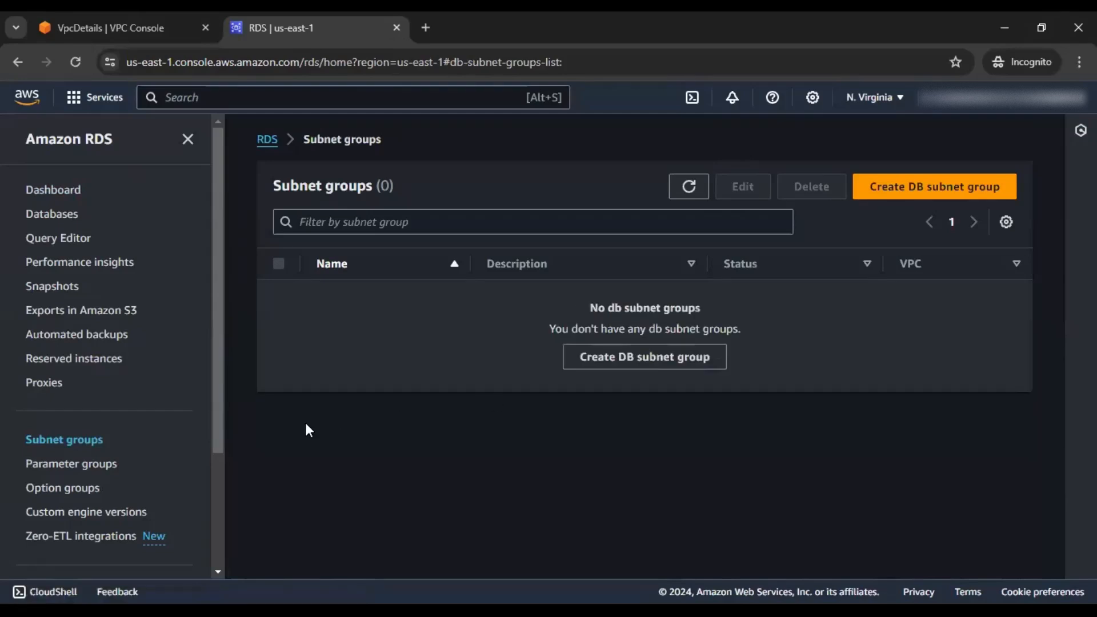
click(886, 191)
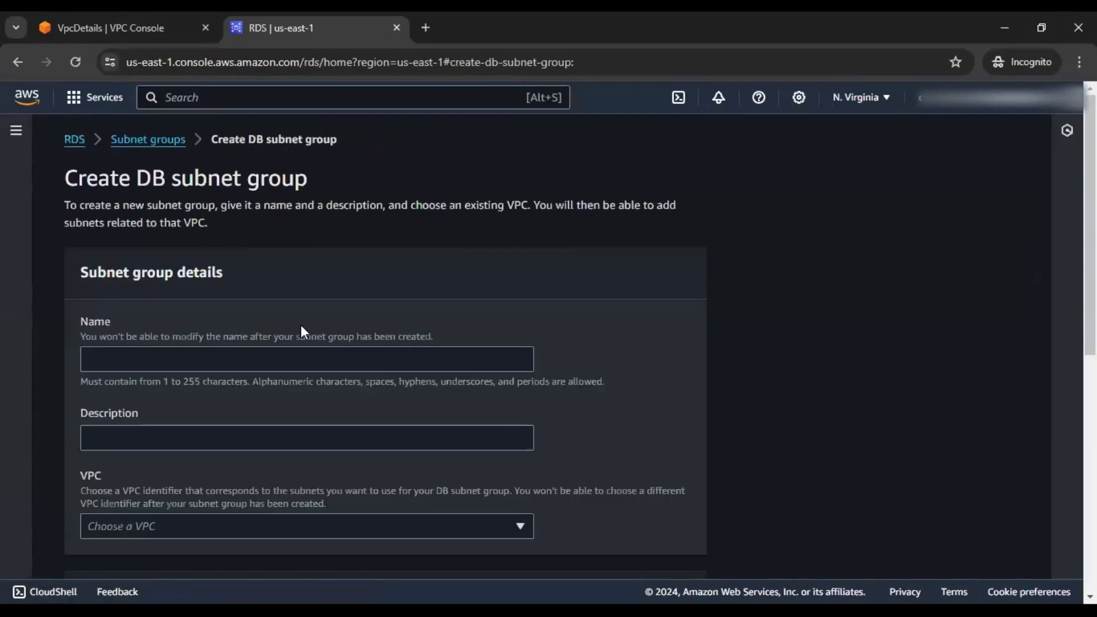
Name the DB subnet group db-private-subnet-group and assign it to myapp-secured-vpc-vpc
click(286, 363)
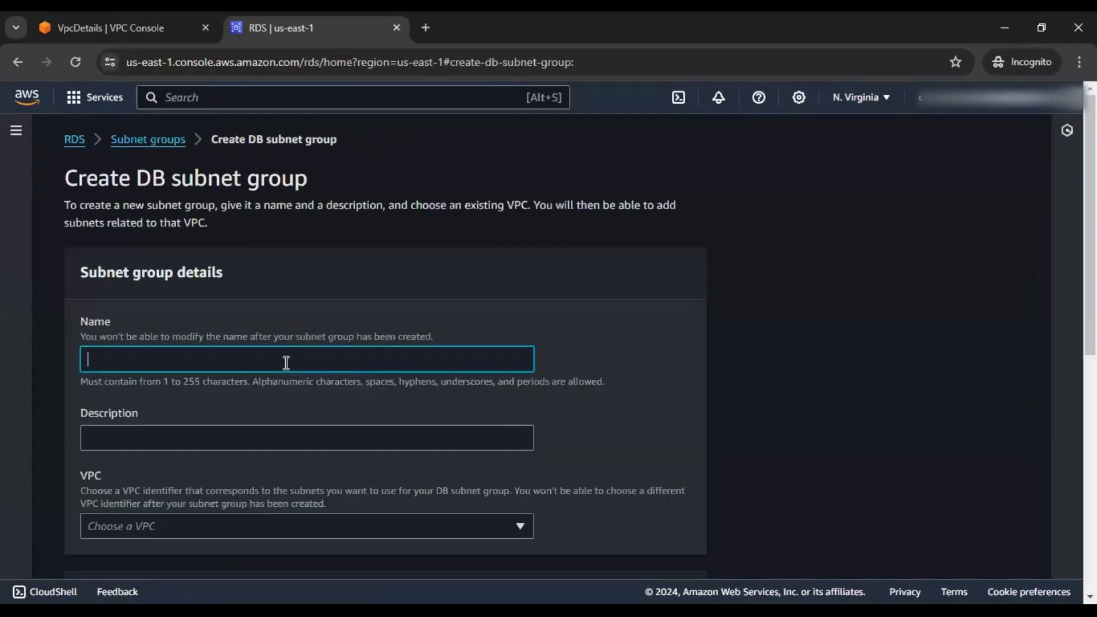
text(DB)
text(db-p)
text(rivate-)
text(subnet-groip)
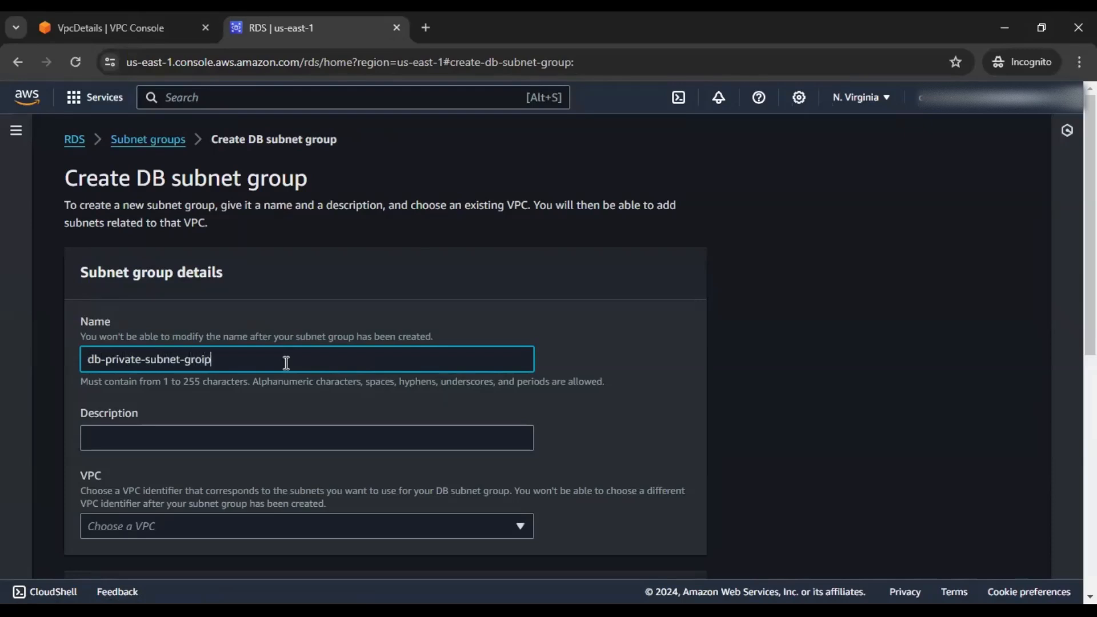
key(BackSpace)
key(BackSpace)
text(up)
scroll(312, 364, down, 2)
click(314, 365)
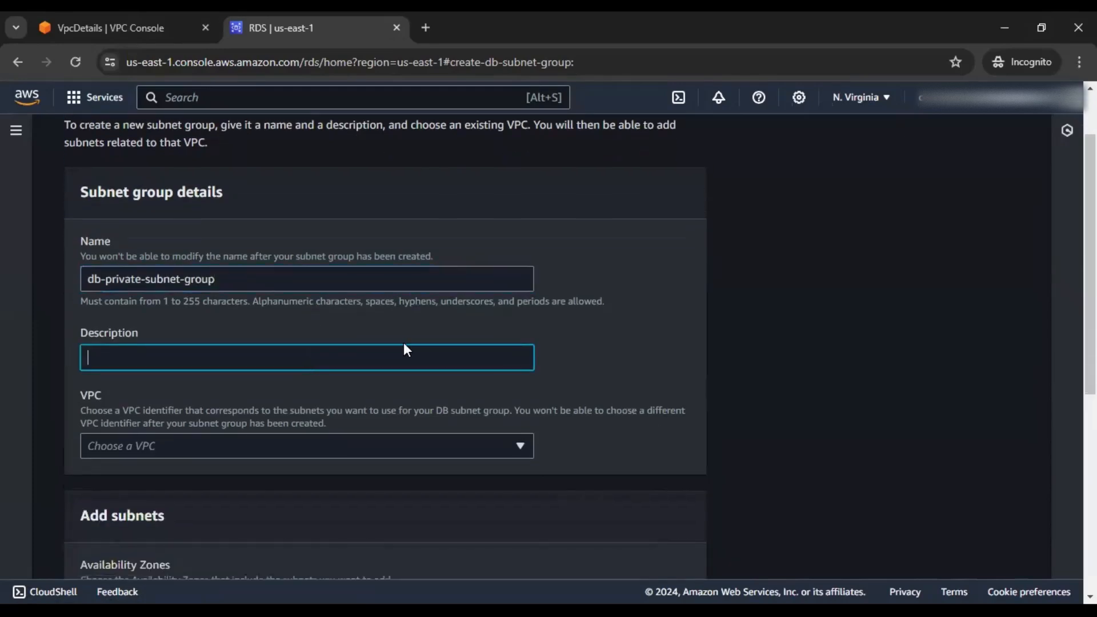
scroll(413, 337, down, 2)
click(410, 365)
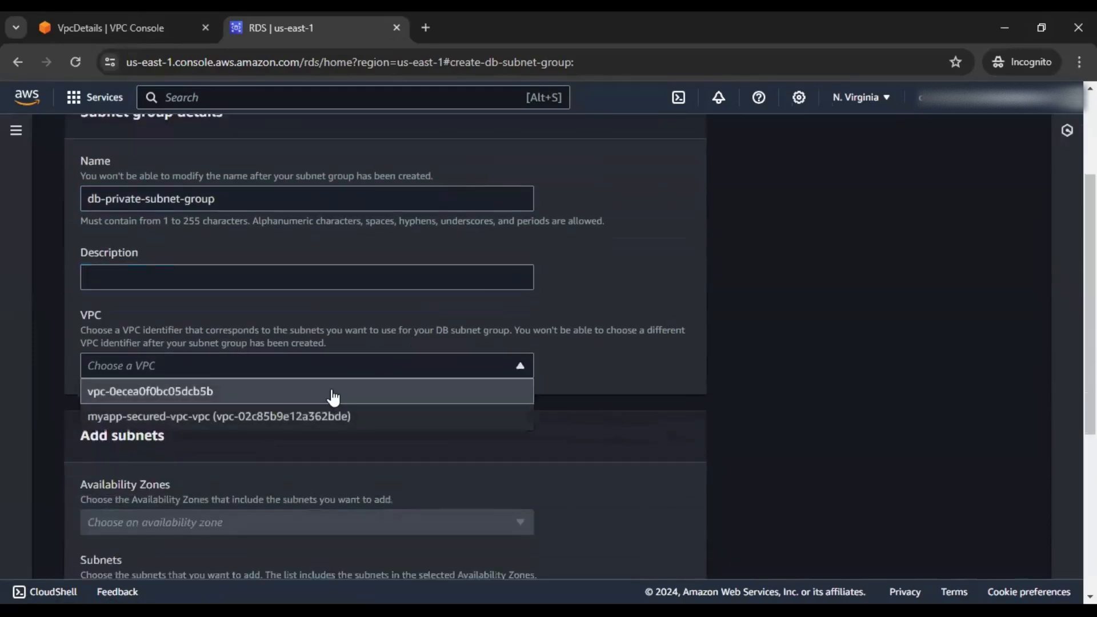
click(280, 418)
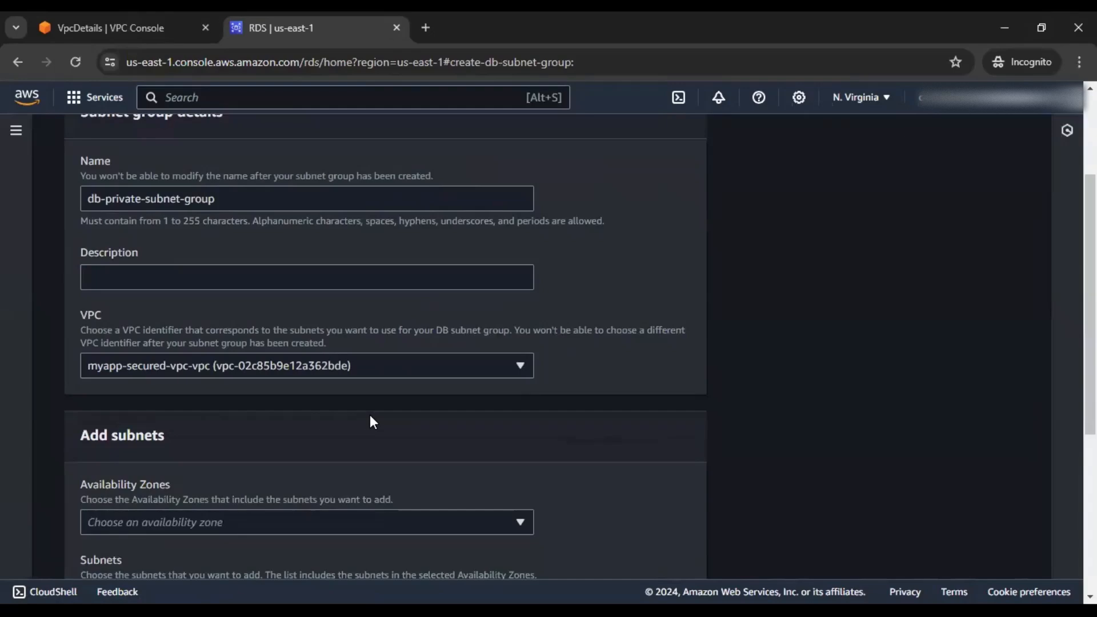
scroll(373, 422, down, 2)
scroll(372, 419, down, 3)
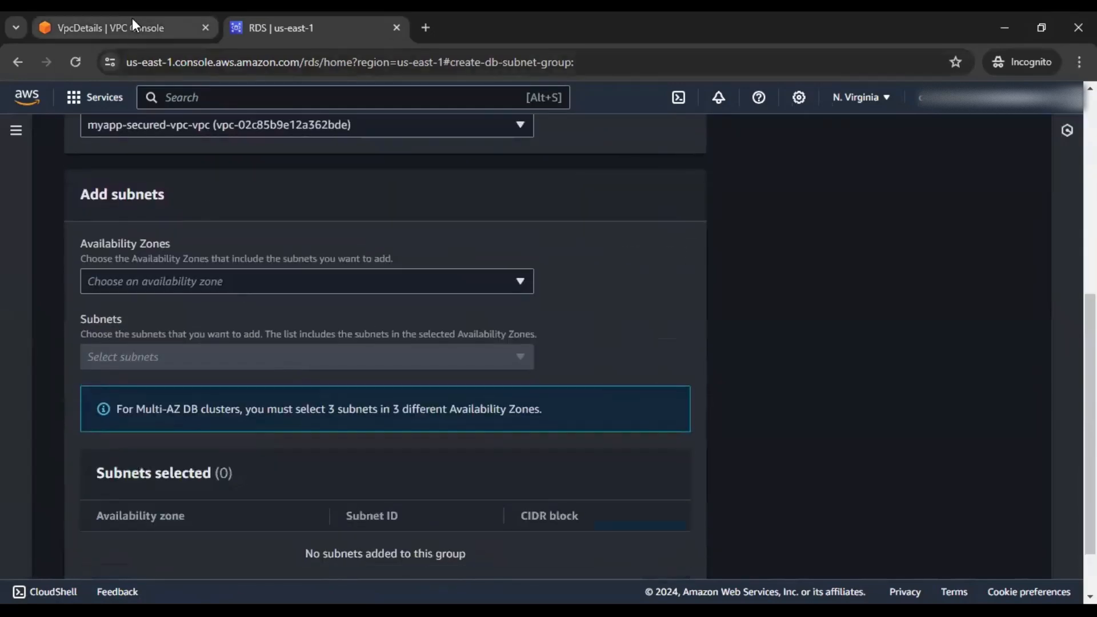
click(132, 23)
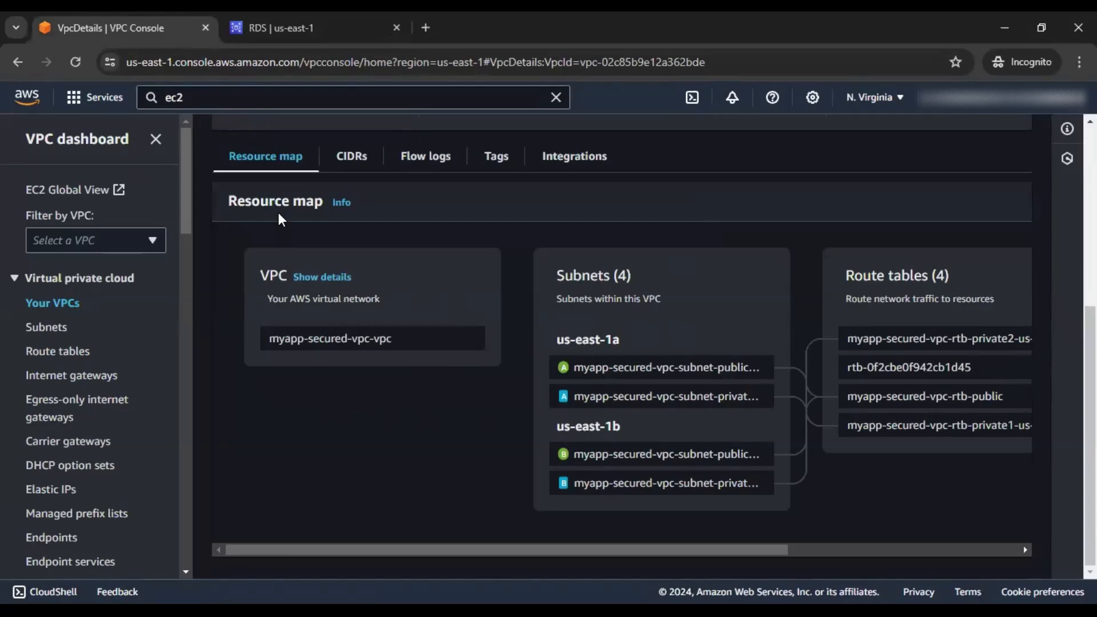
Add availability zones us-east-1a and us-east-1b to the DB subnet group
scroll(343, 286, up, 5)
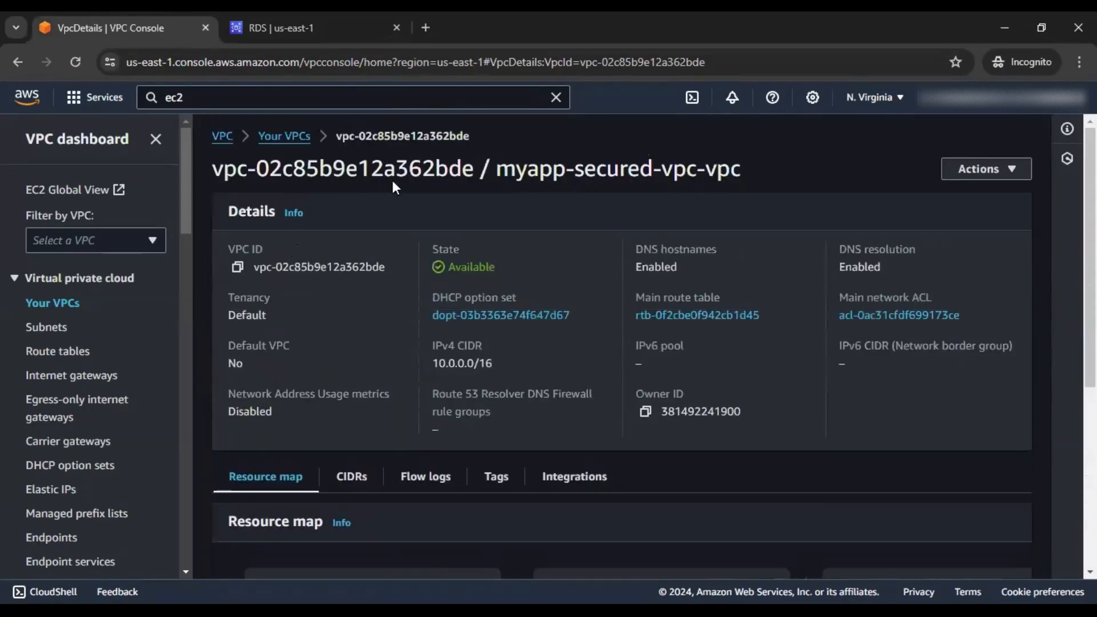
drag(497, 170, 738, 177)
scroll(574, 301, down, 1)
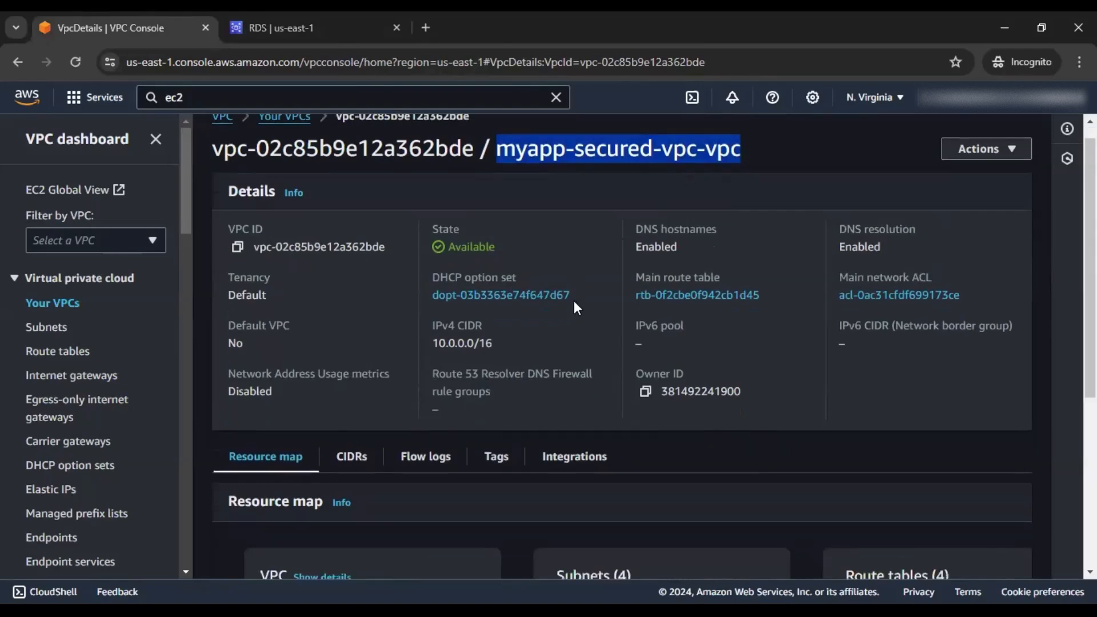
scroll(574, 300, down, 5)
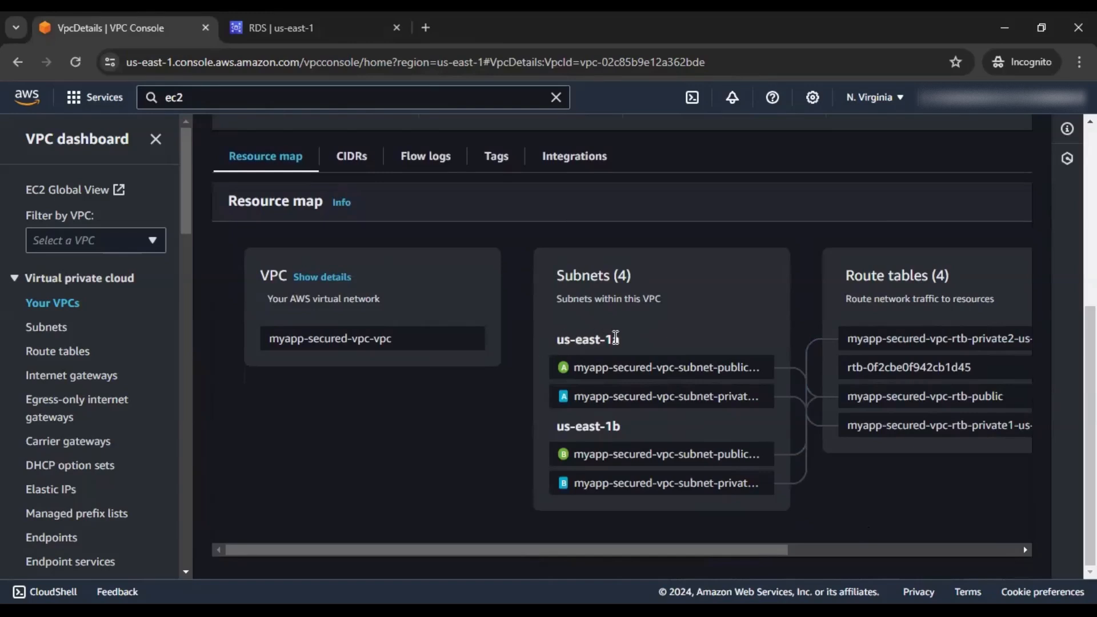
click(283, 35)
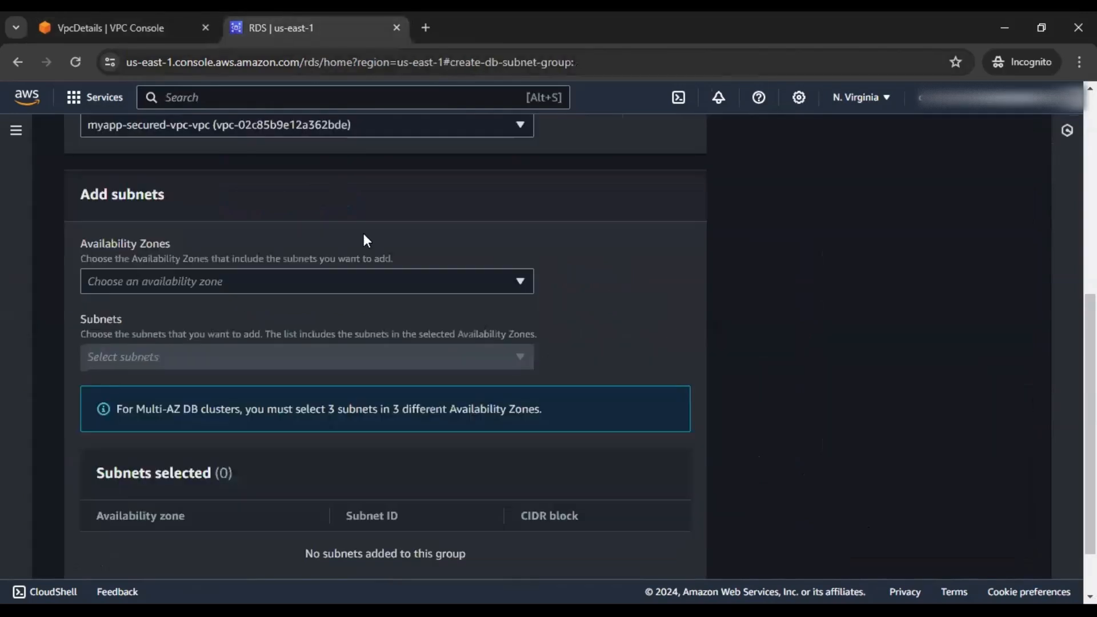
click(297, 291)
click(137, 309)
click(163, 338)
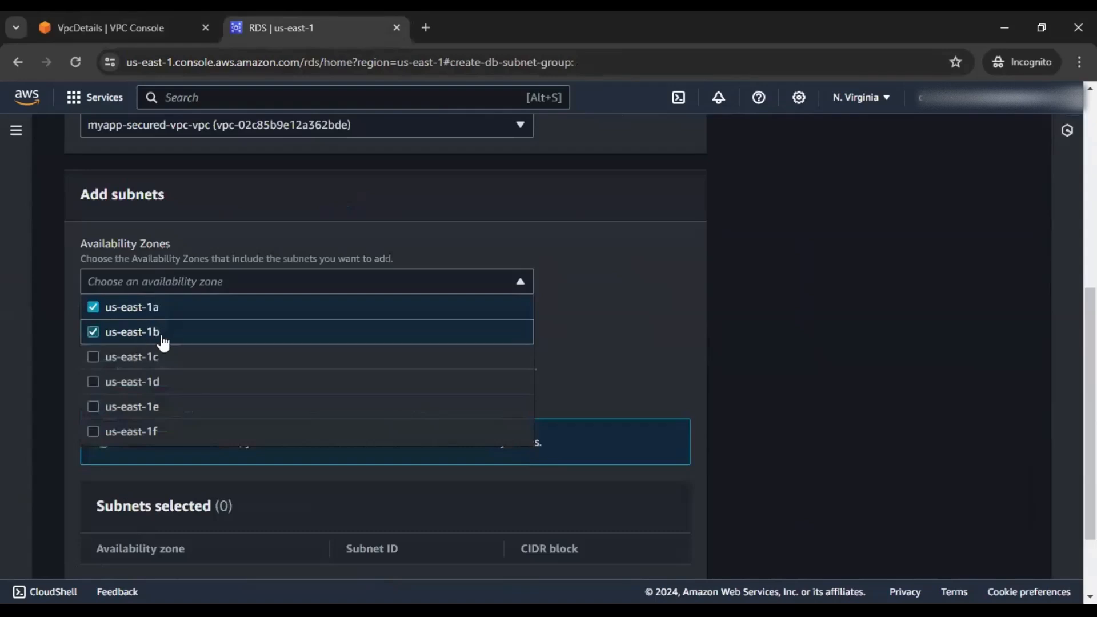
click(783, 355)
scroll(457, 344, down, 1)
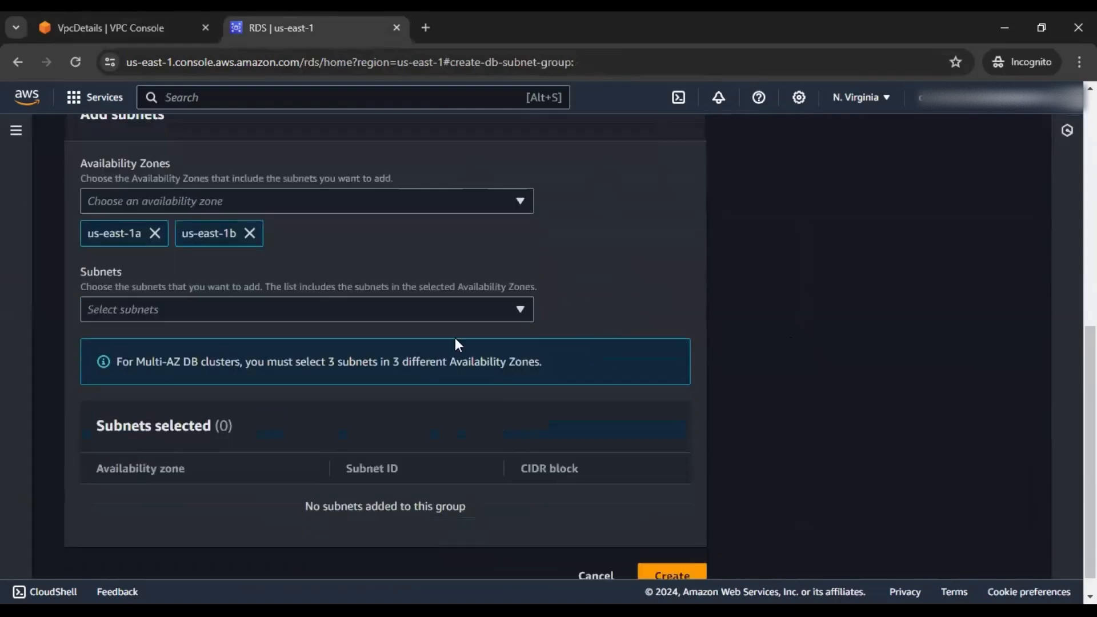
click(432, 314)
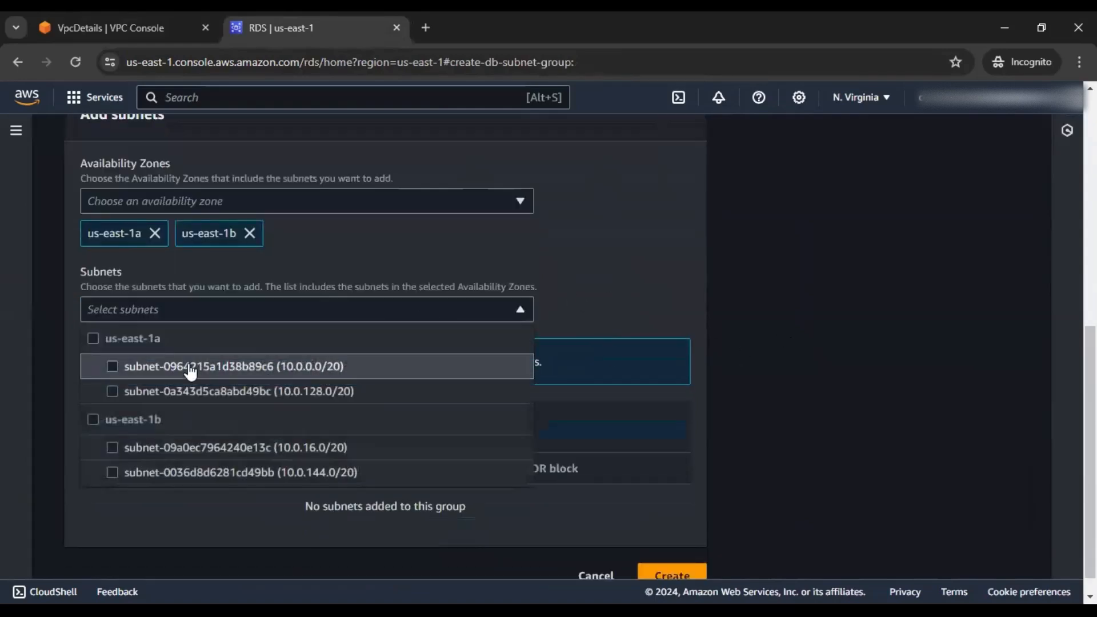
Open the us-east-1a and us-east-1b private subnets' details from the VPC resource map to identify their IDs
click(150, 26)
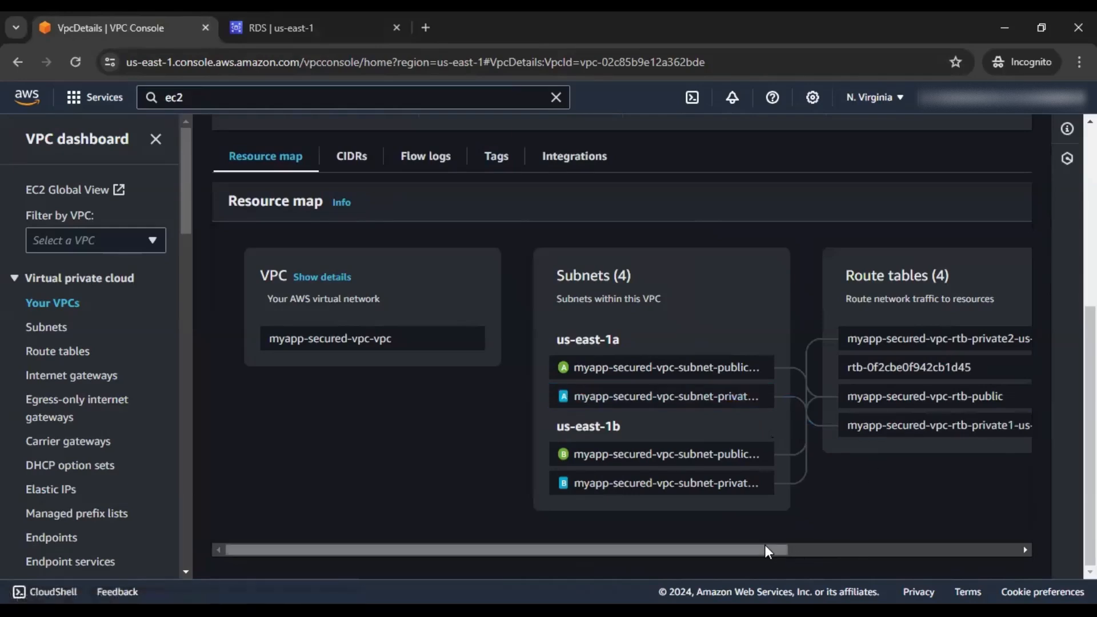
mouse_move(634, 551)
mouse_down()
mouse_move(710, 552)
mouse_move(649, 548)
mouse_up()
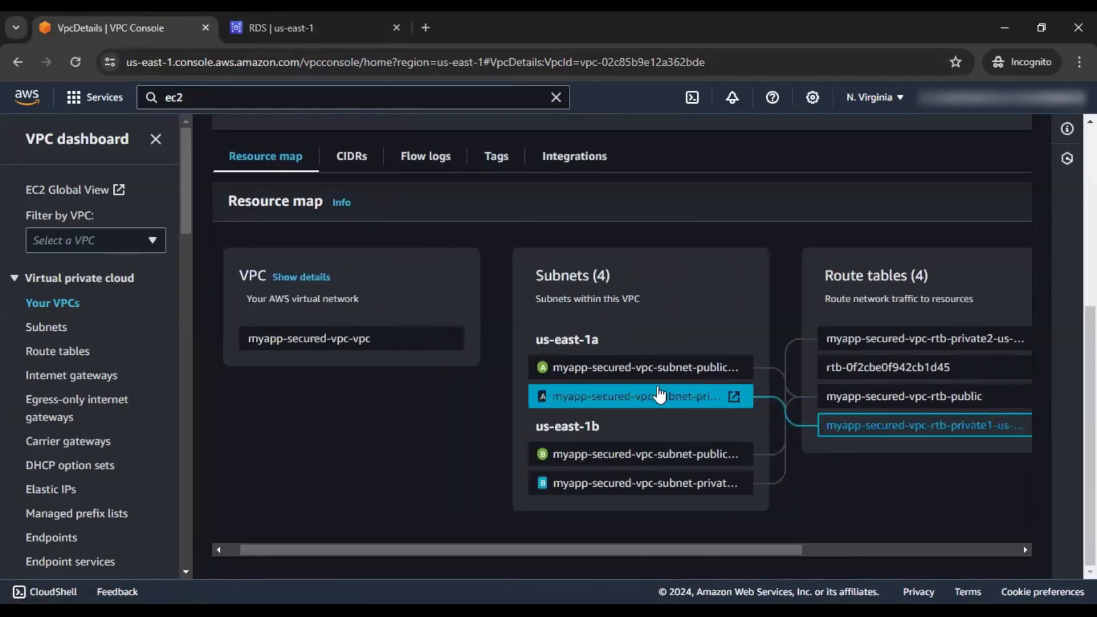
click(734, 395)
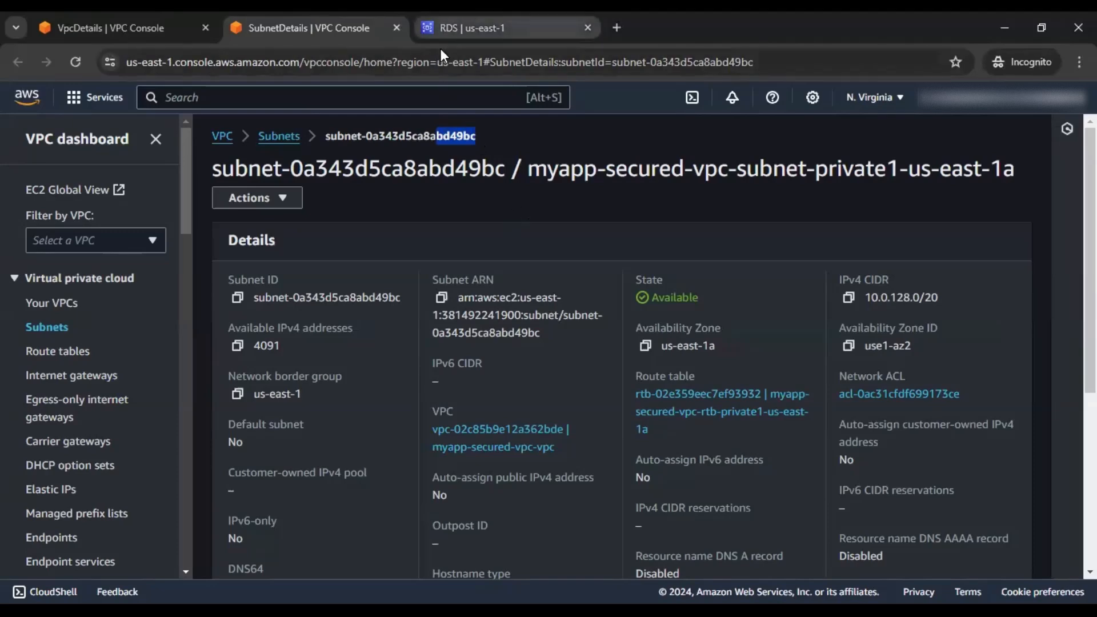
click(452, 29)
click(260, 313)
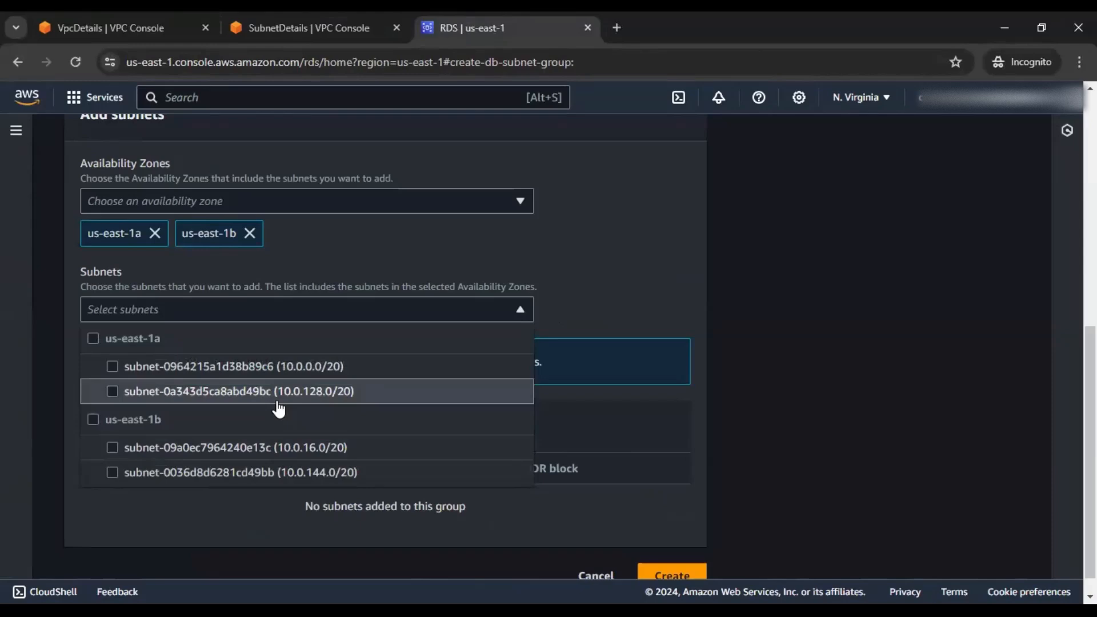
click(303, 27)
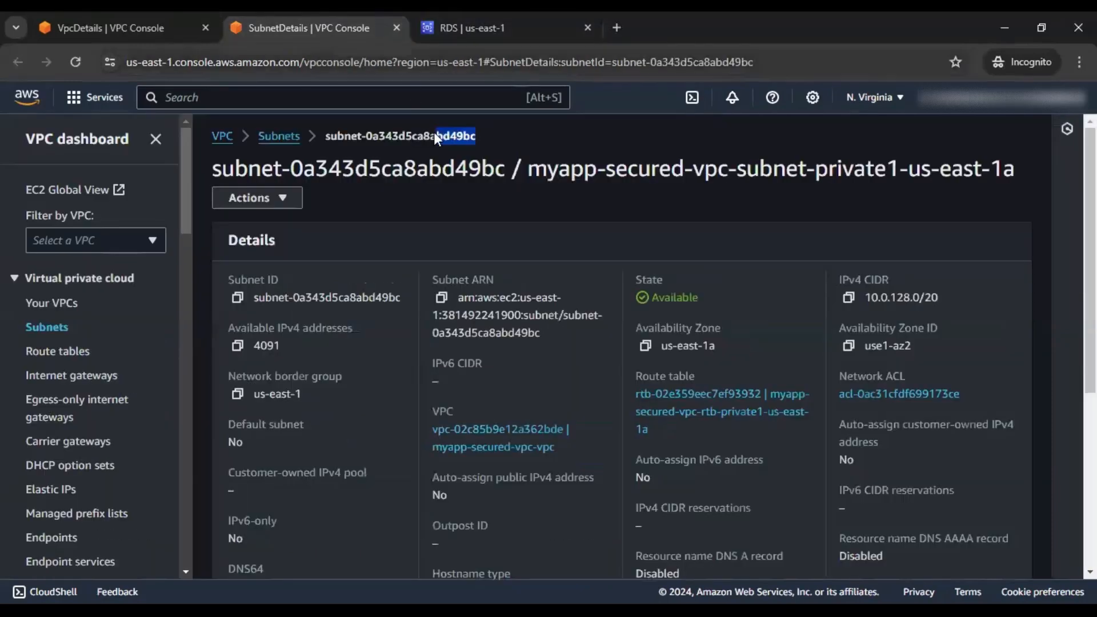
click(150, 19)
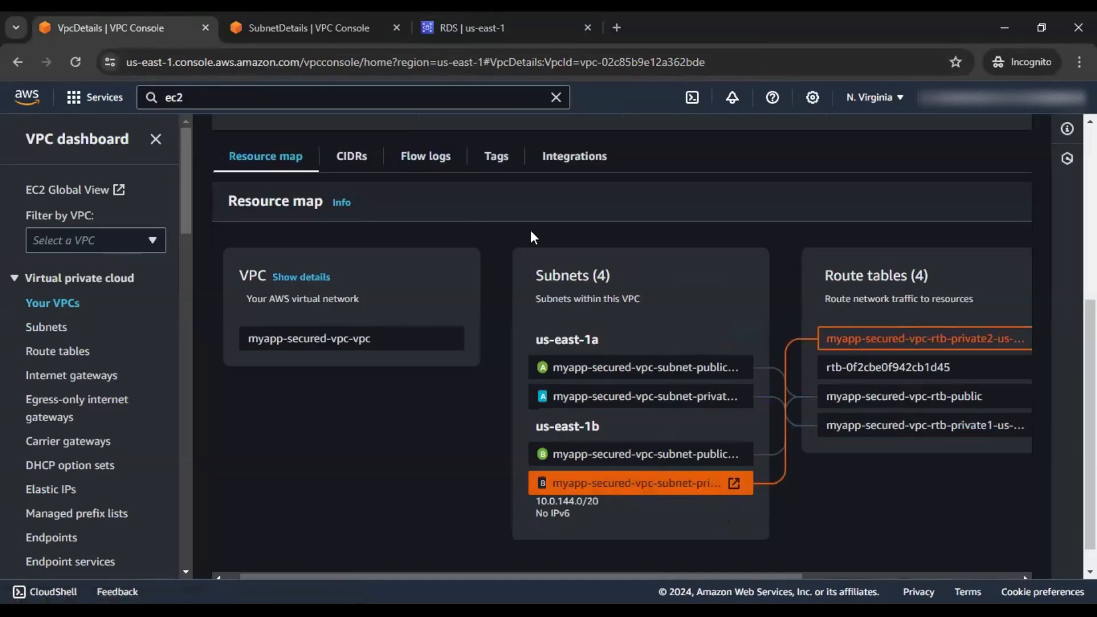
click(733, 483)
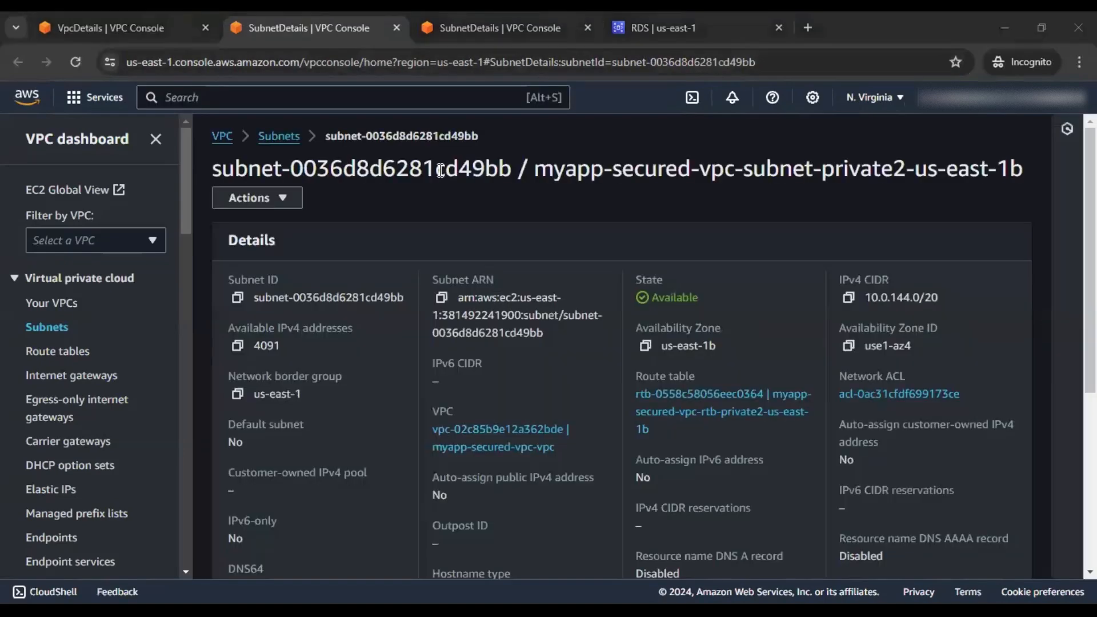
drag(437, 169, 509, 170)
Add both private subnets, including subnet-0036d8d6281cd49bb, to the subnet group
click(643, 17)
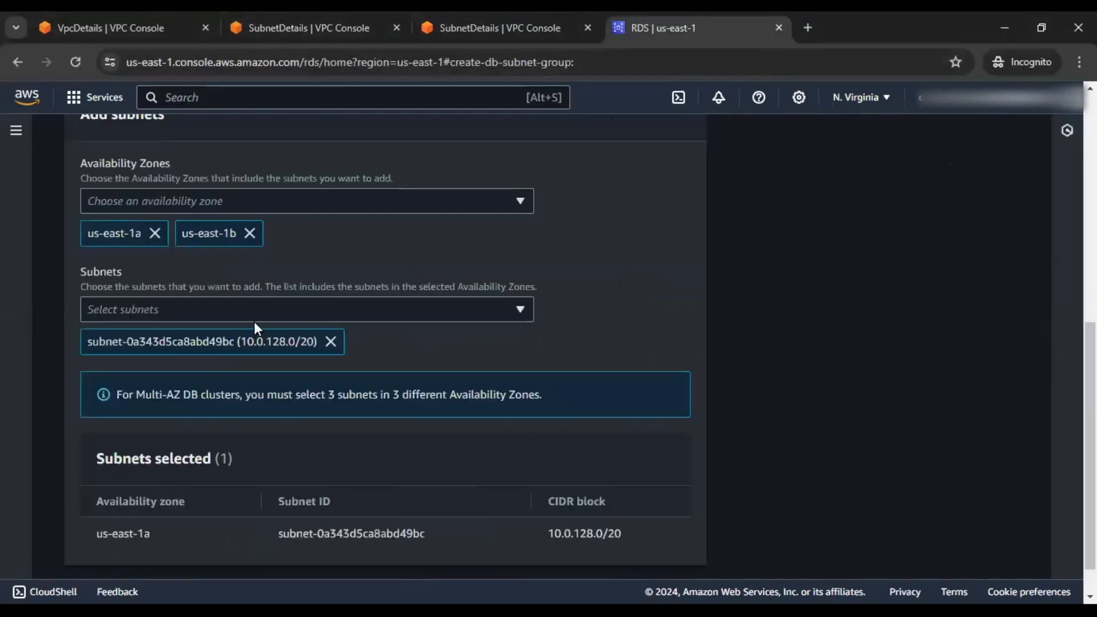
click(267, 304)
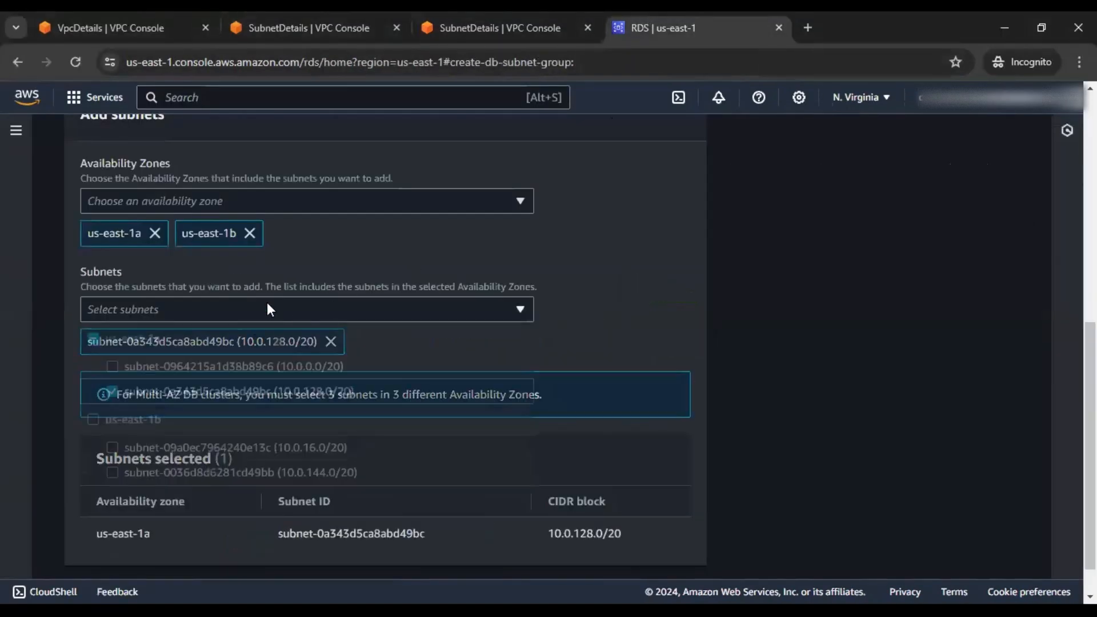
click(260, 472)
click(568, 371)
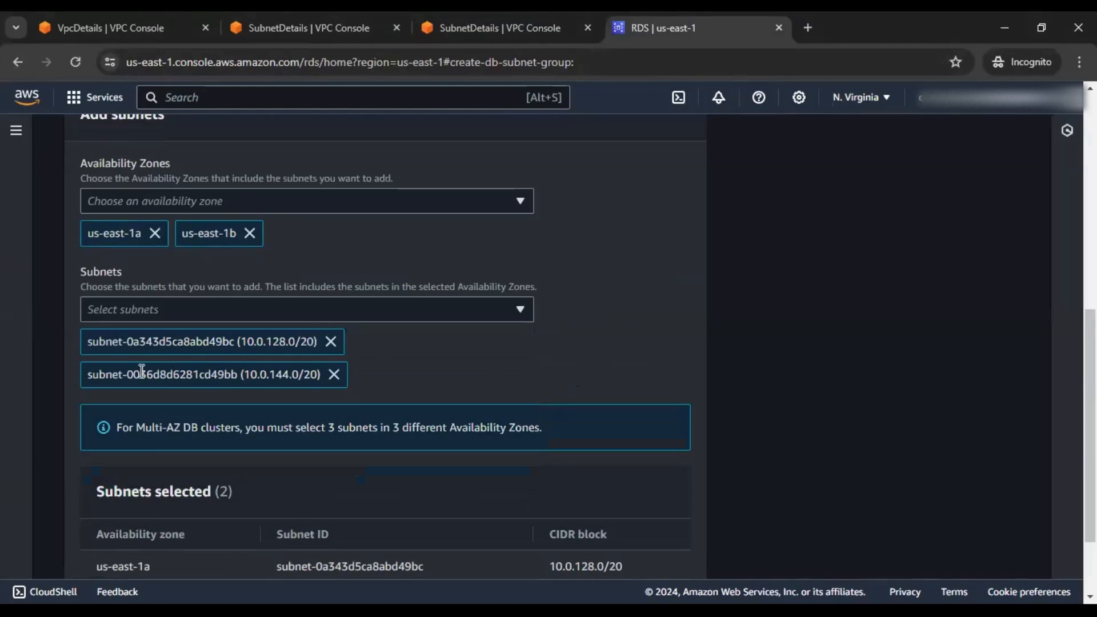
scroll(255, 375, down, 2)
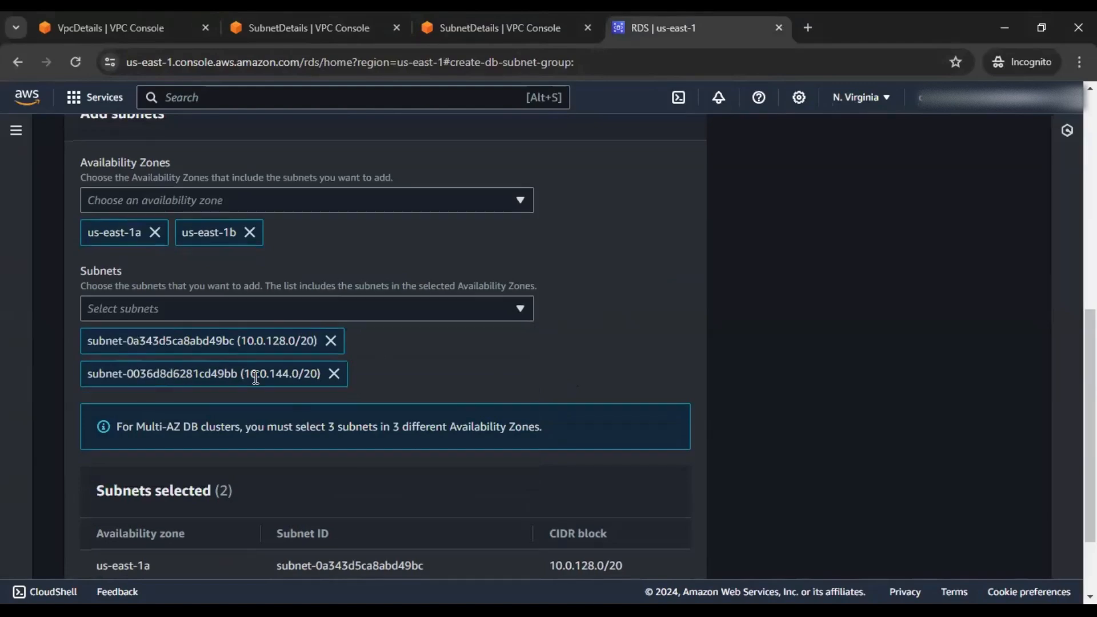
scroll(257, 378, down, 1)
Reuse the db-private-subnet-group name as the description and create the subnet group
click(661, 566)
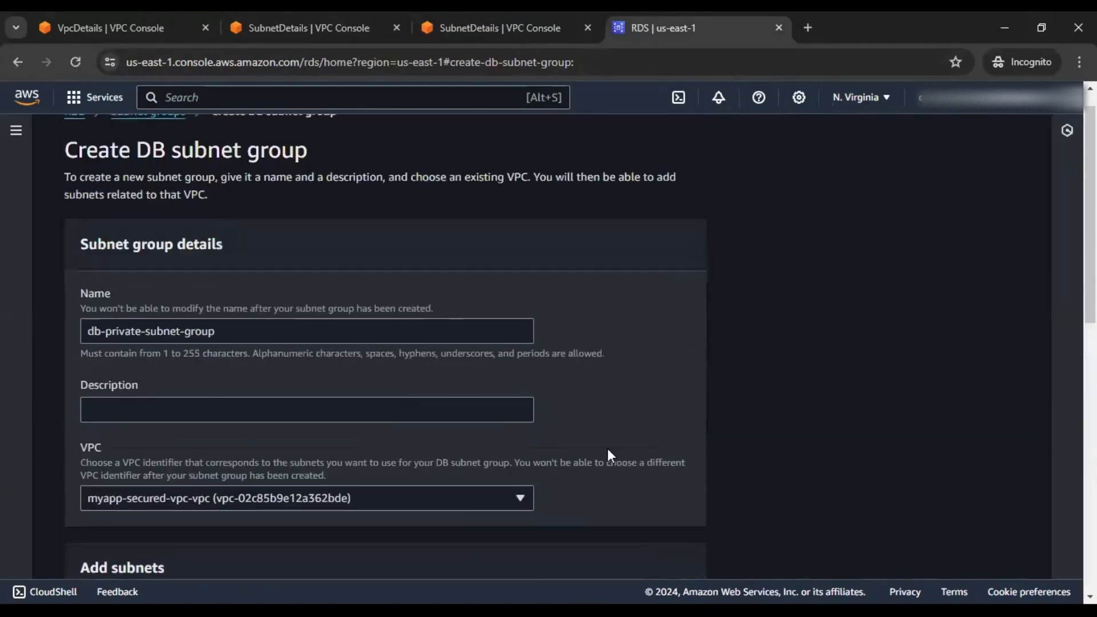
drag(247, 331, 51, 333)
key(ctrl+c)
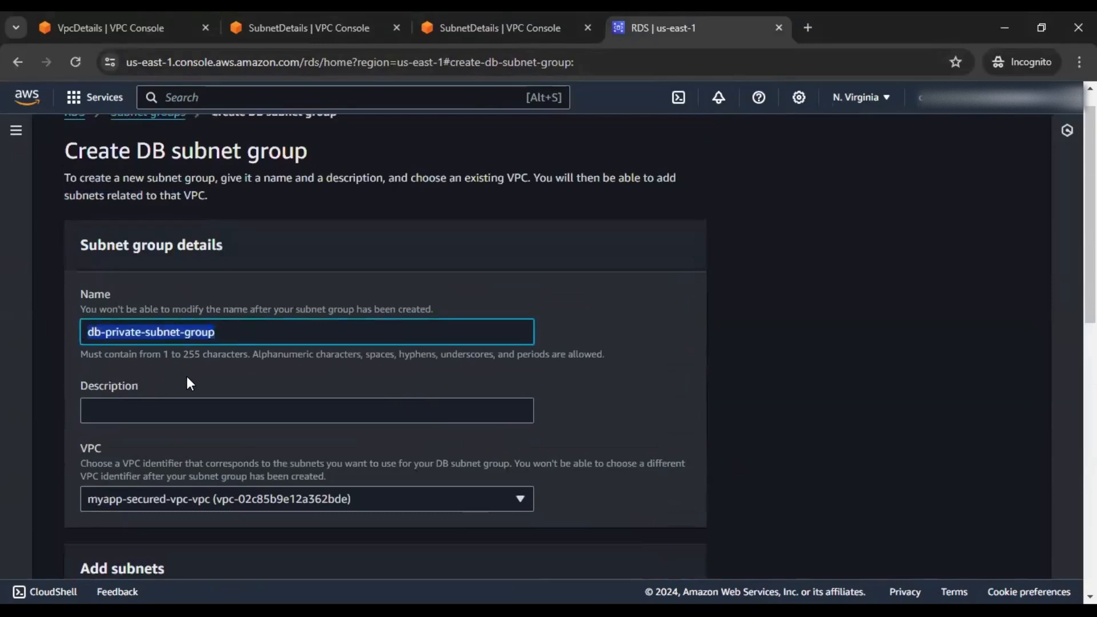
click(214, 412)
key(ctrl+v)
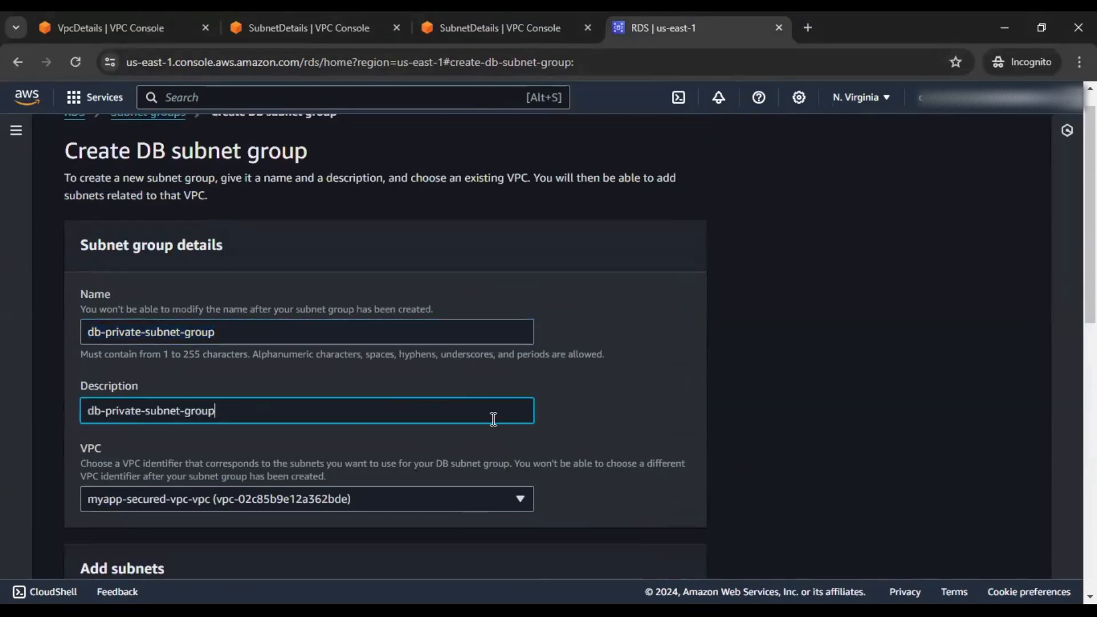
scroll(492, 417, down, 10)
click(667, 551)
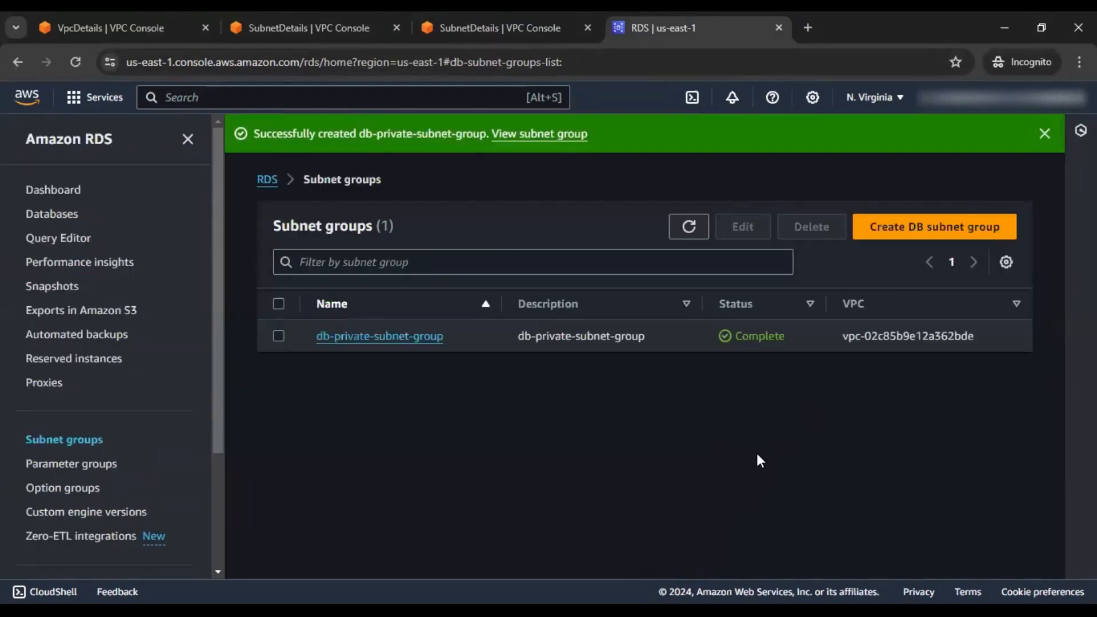
Start a new RDS database and choose MySQL as the engine
click(72, 193)
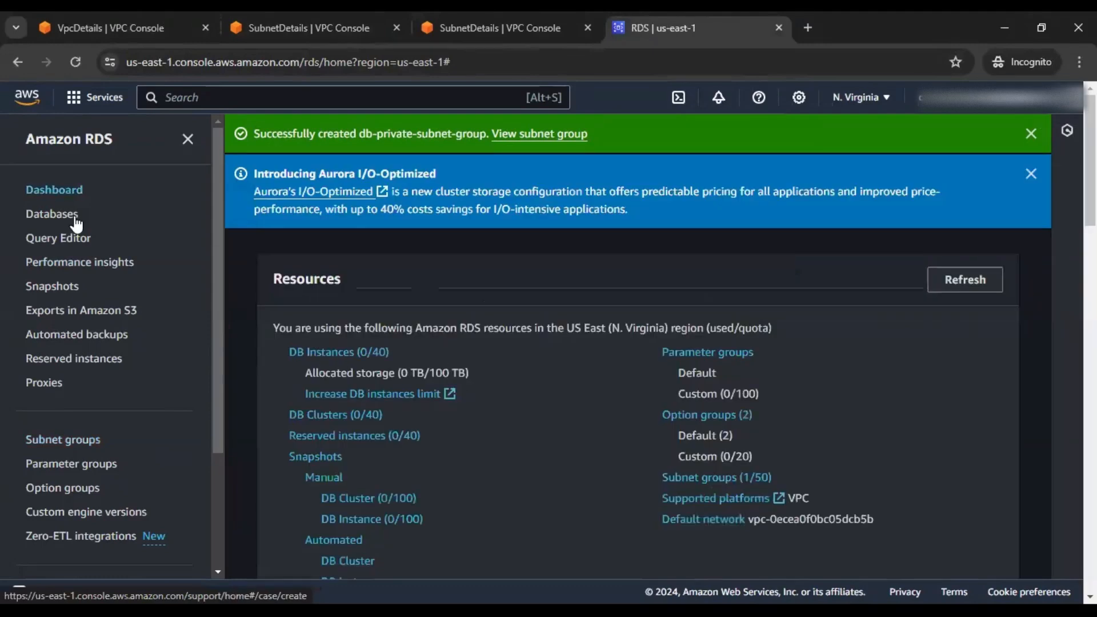
click(349, 352)
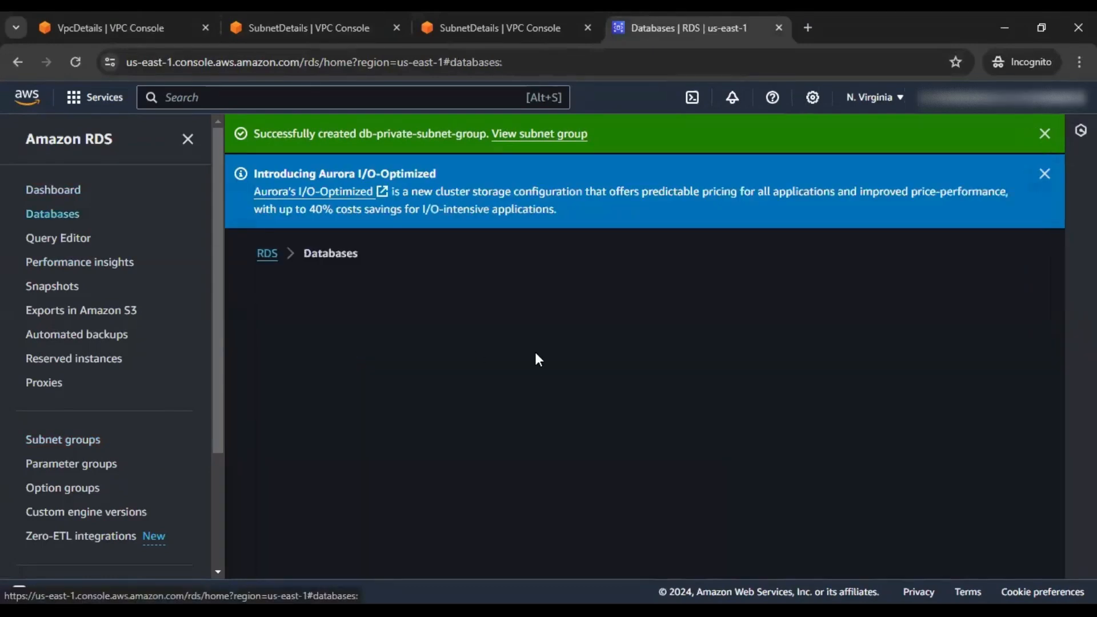
click(950, 397)
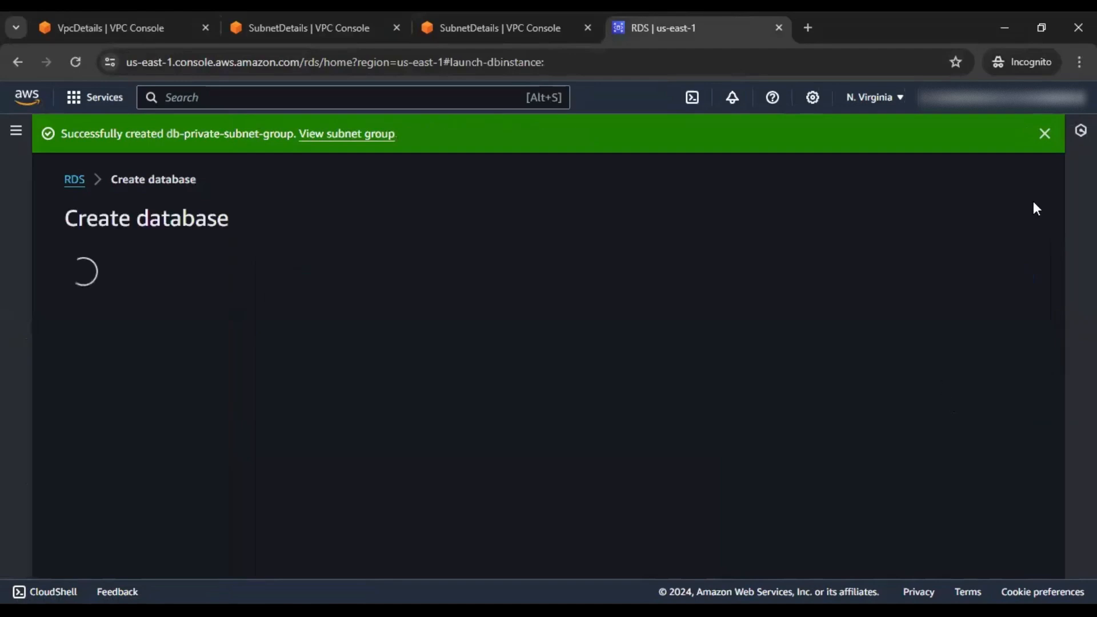
click(1046, 134)
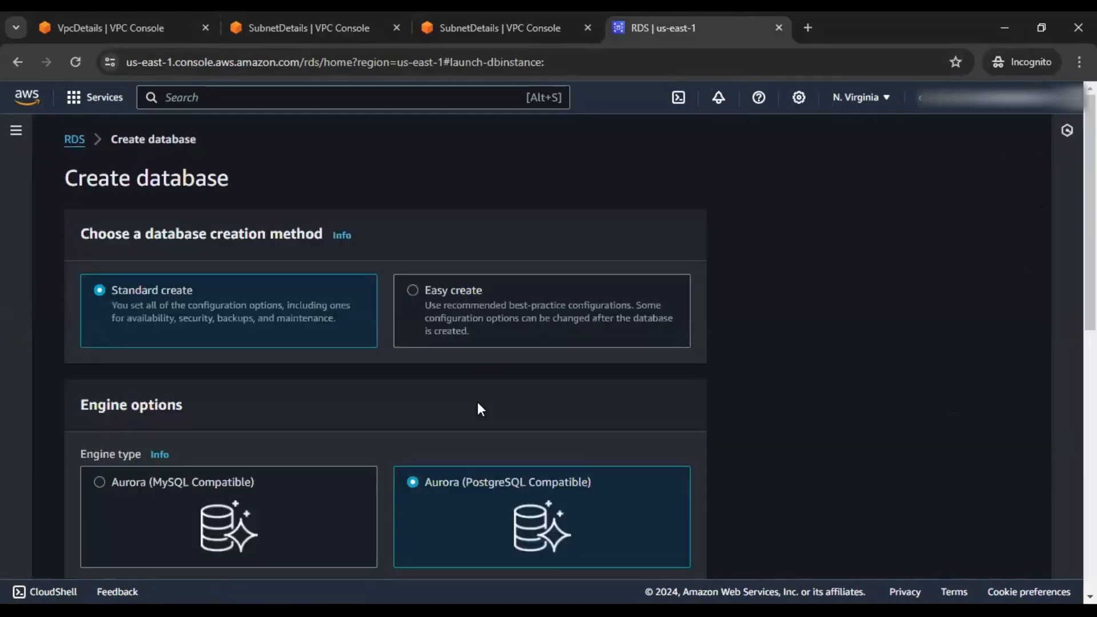
scroll(493, 366, down, 3)
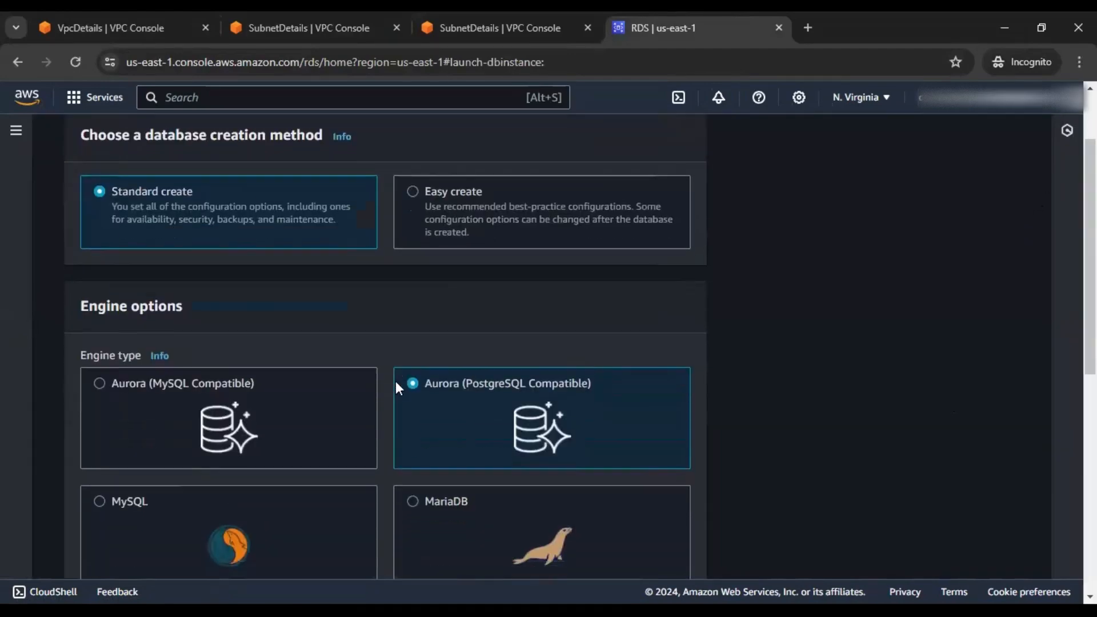
click(274, 448)
Switch the database template to Free tier
scroll(711, 357, down, 4)
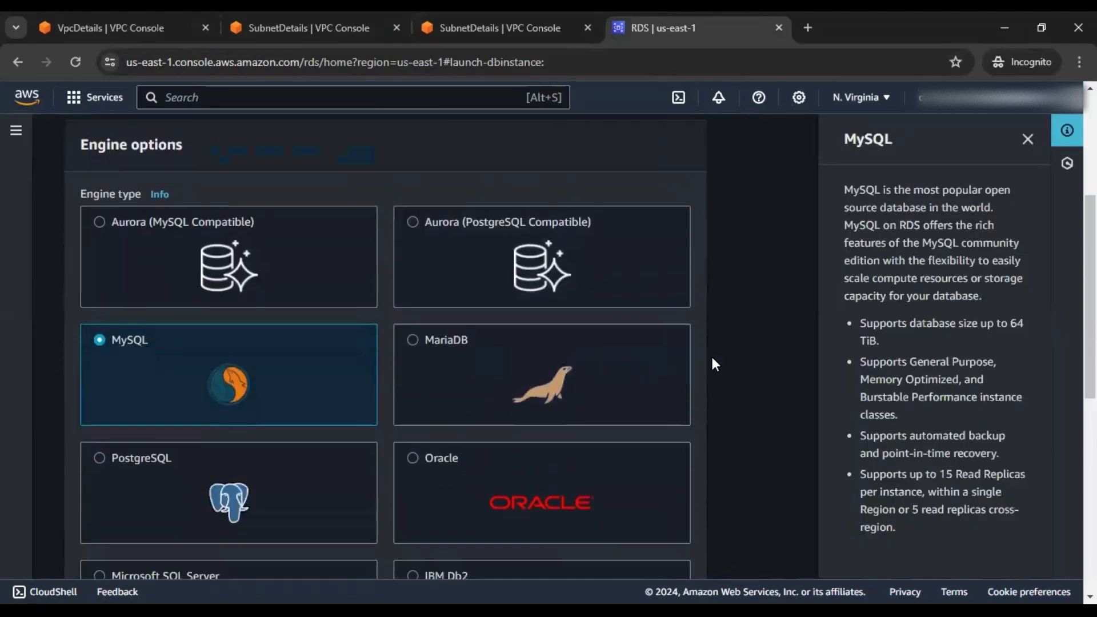
scroll(714, 357, down, 5)
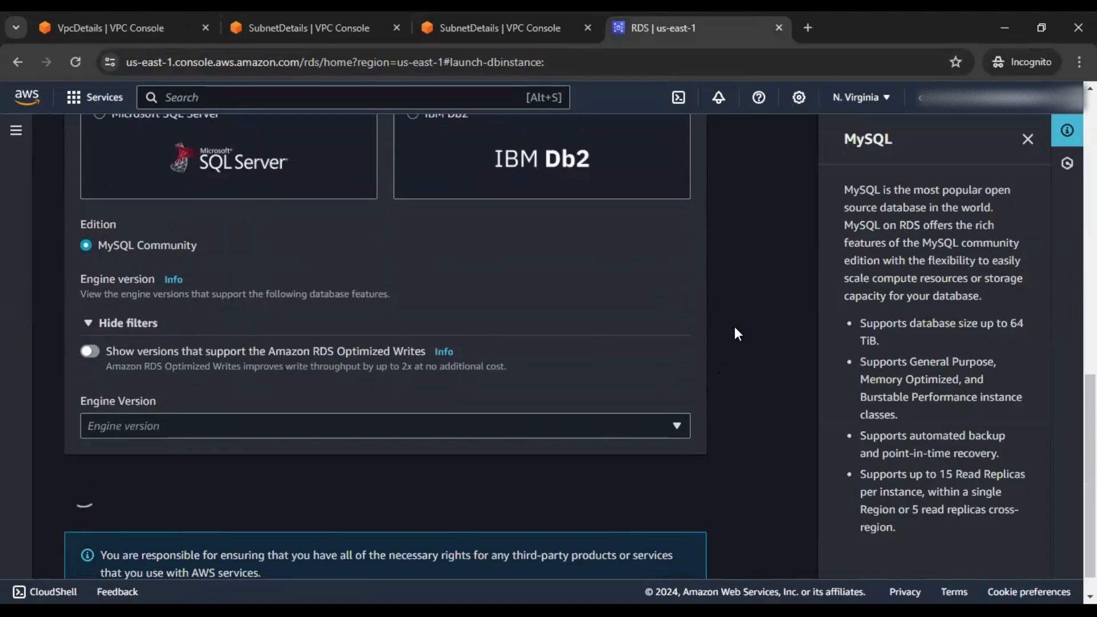
scroll(736, 313, down, 1)
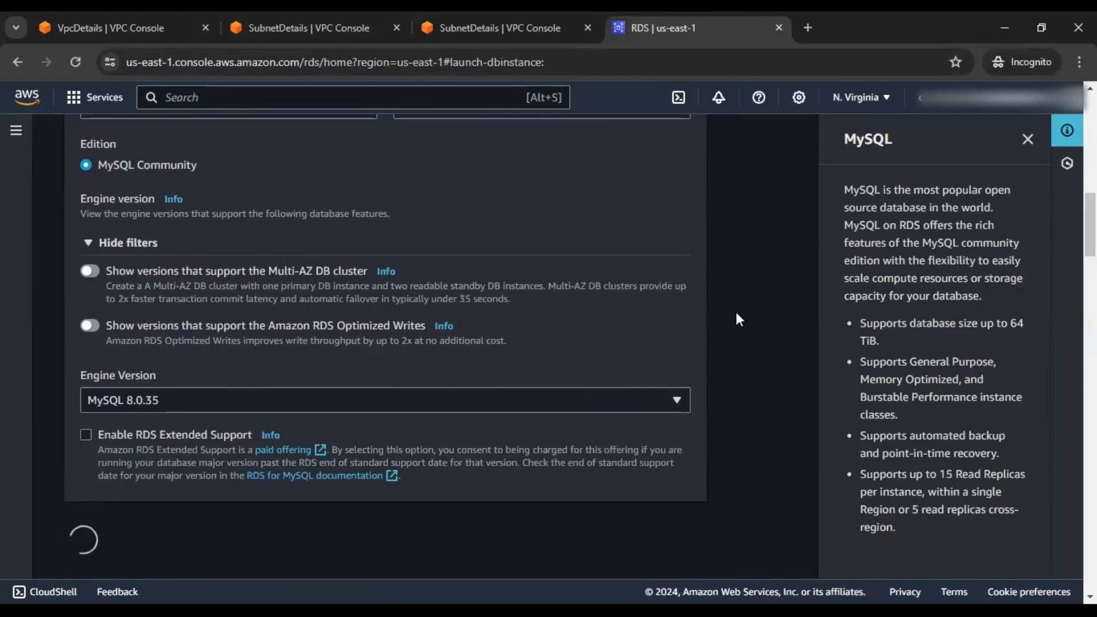
scroll(738, 318, down, 2)
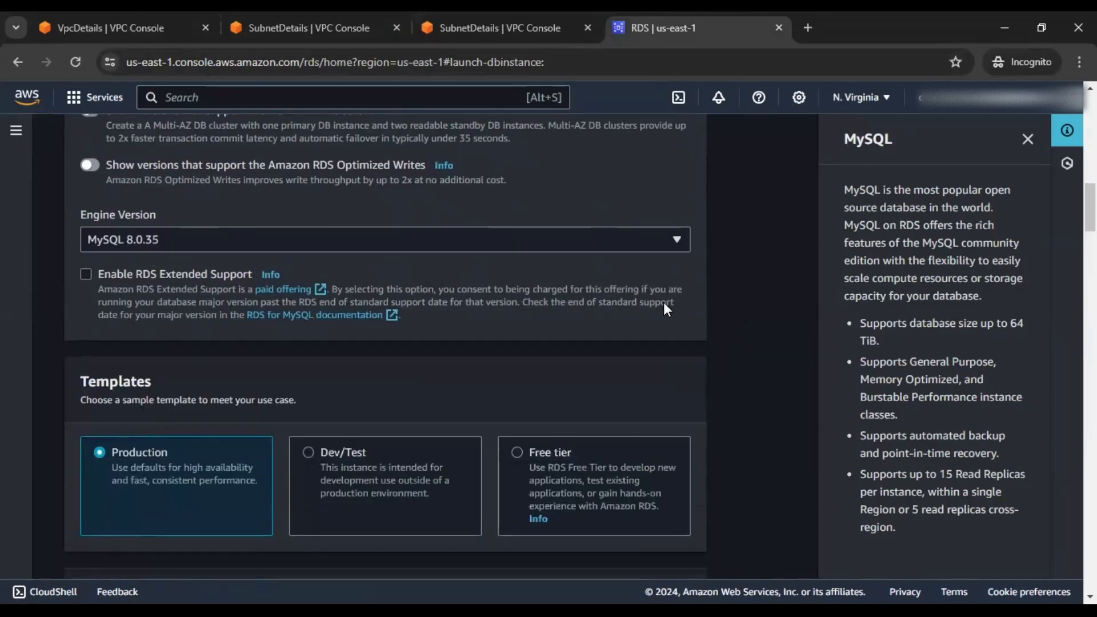
scroll(665, 306, up, 8)
scroll(665, 304, up, 4)
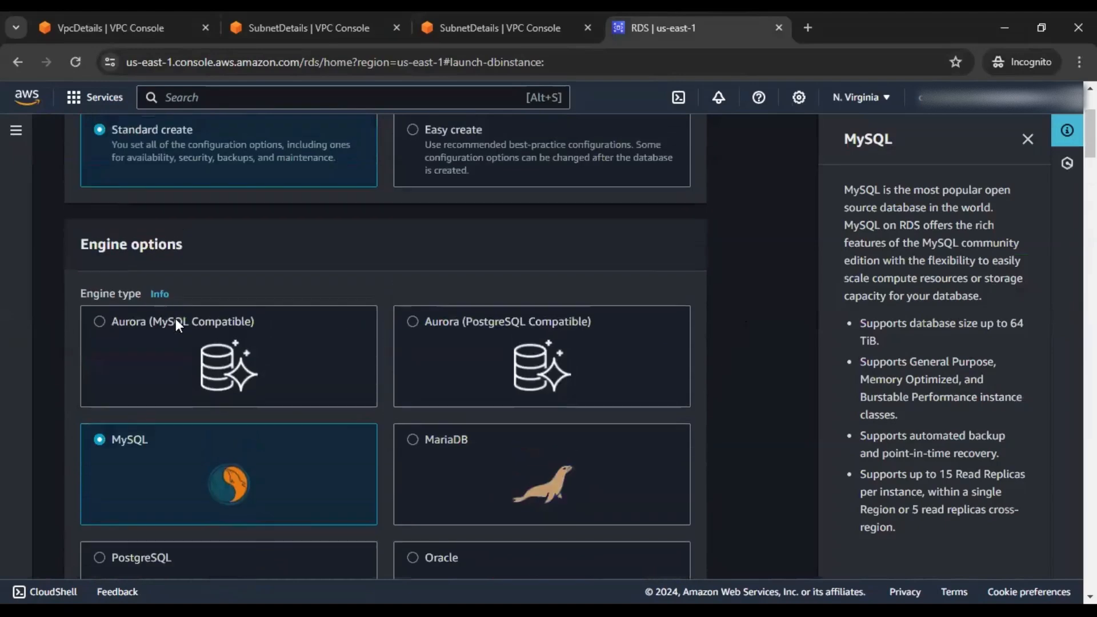
scroll(423, 393, down, 3)
scroll(423, 388, up, 6)
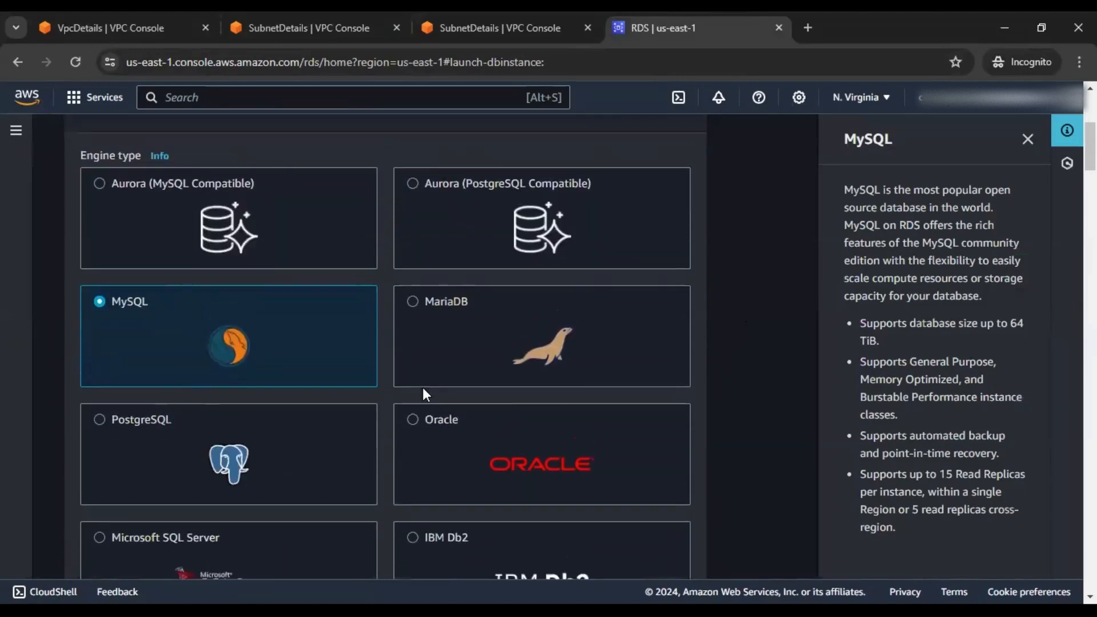
scroll(423, 387, down, 6)
scroll(423, 387, down, 14)
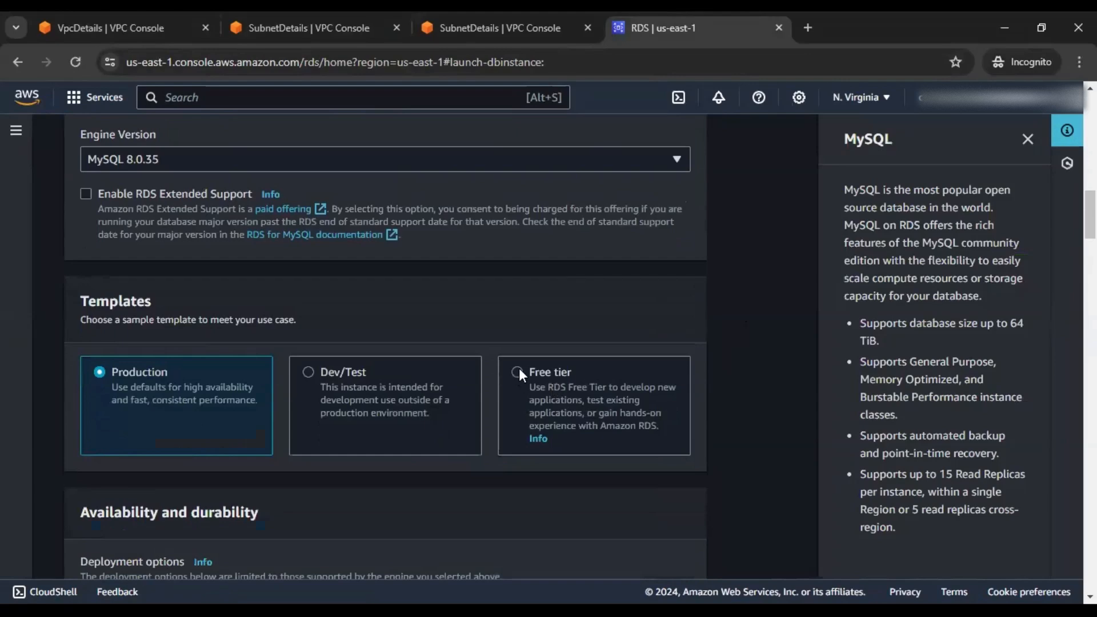
click(518, 372)
scroll(738, 345, down, 3)
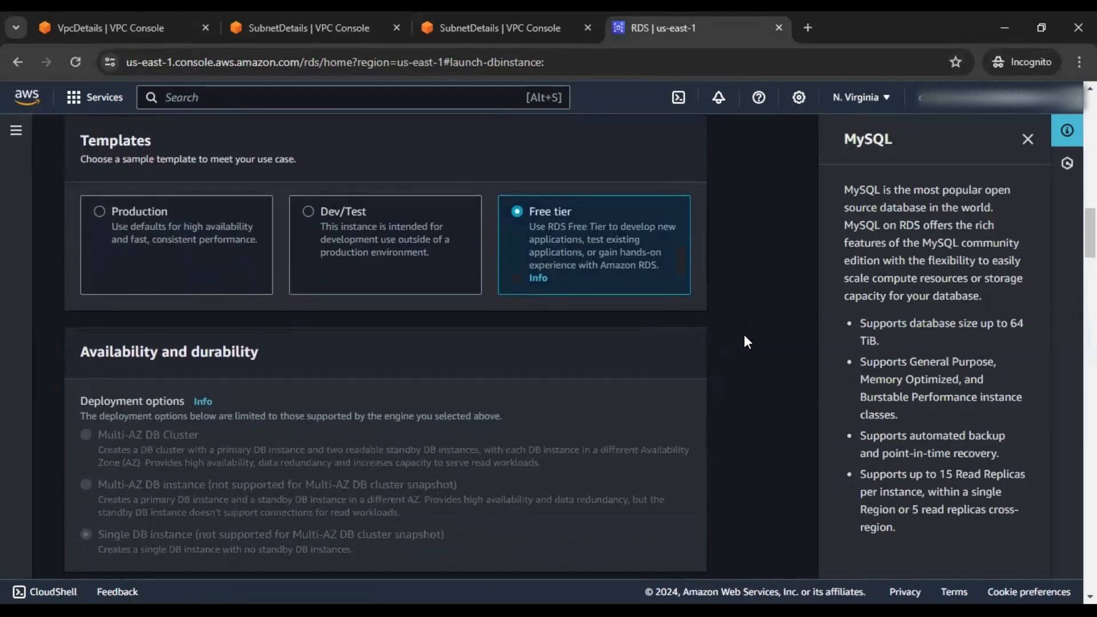
scroll(745, 341, down, 9)
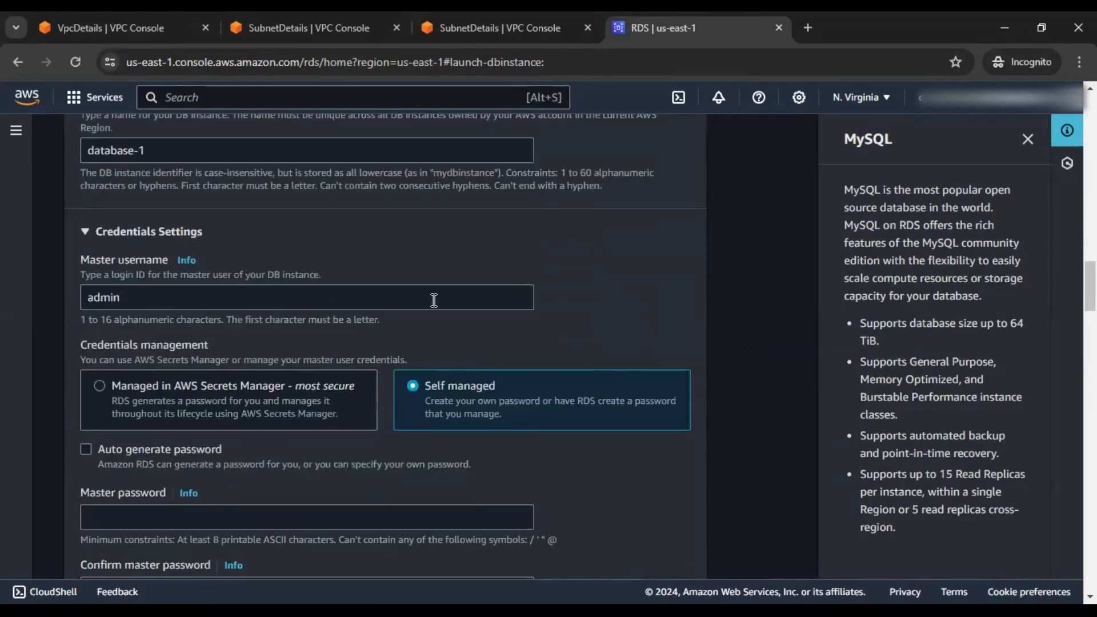
drag(141, 297, 59, 297)
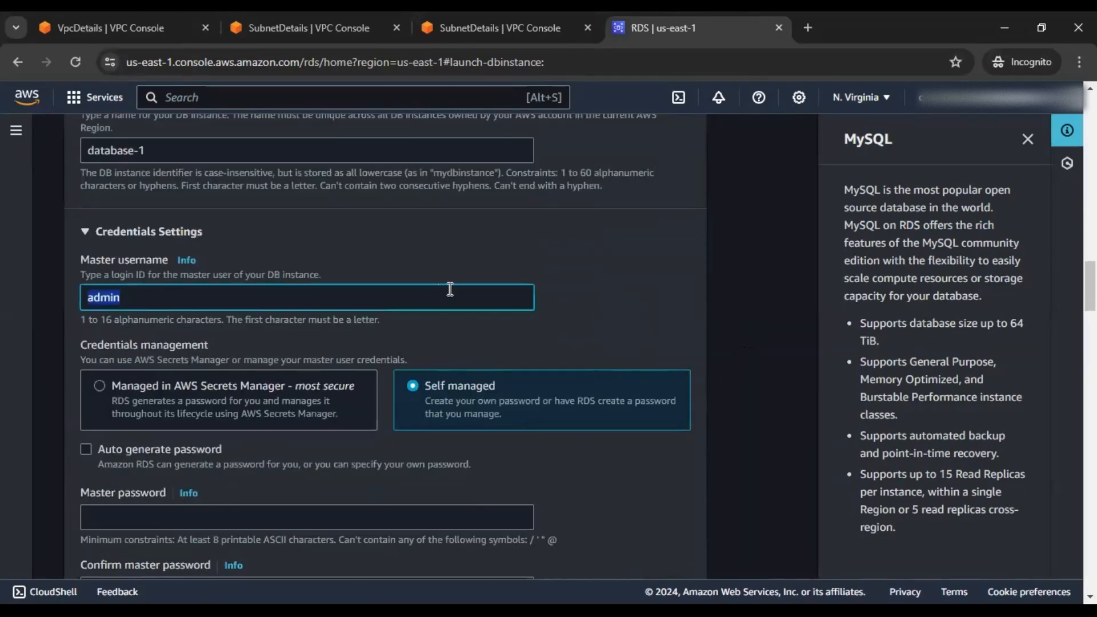
scroll(354, 328, down, 3)
Enter and confirm the self-managed master password for user admin
click(259, 355)
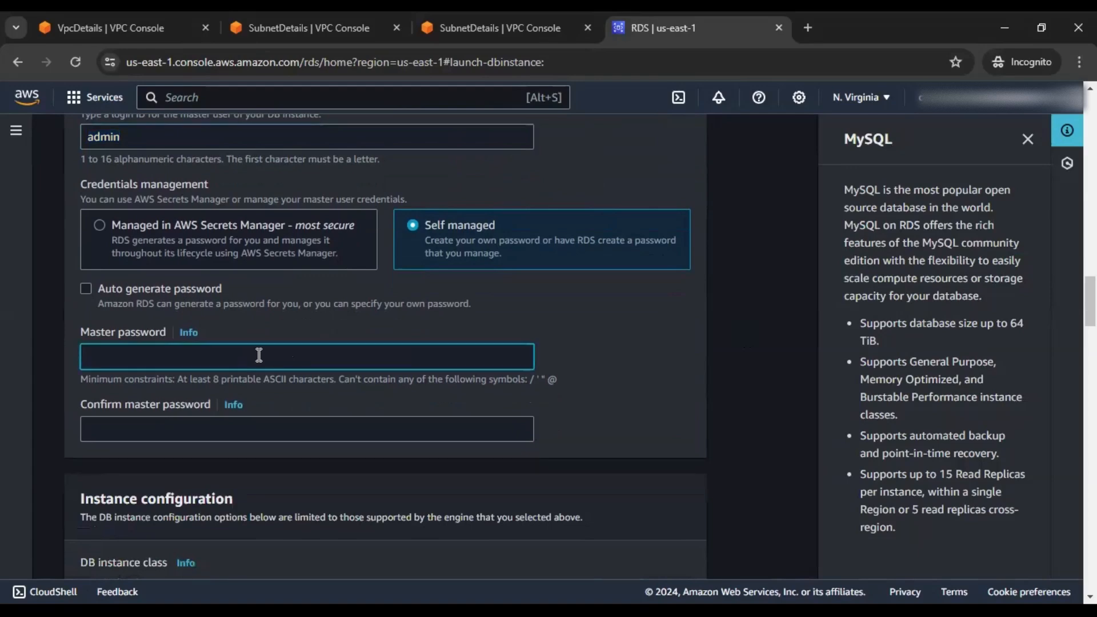
text(•••••••••)
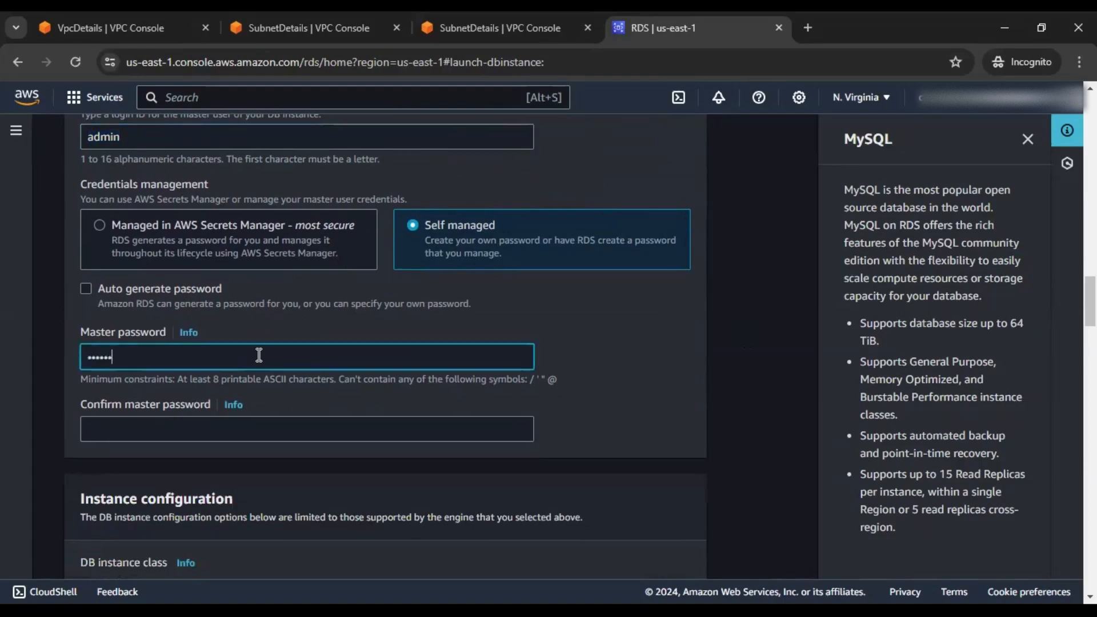
text(•)
click(288, 422)
text(••••••••)
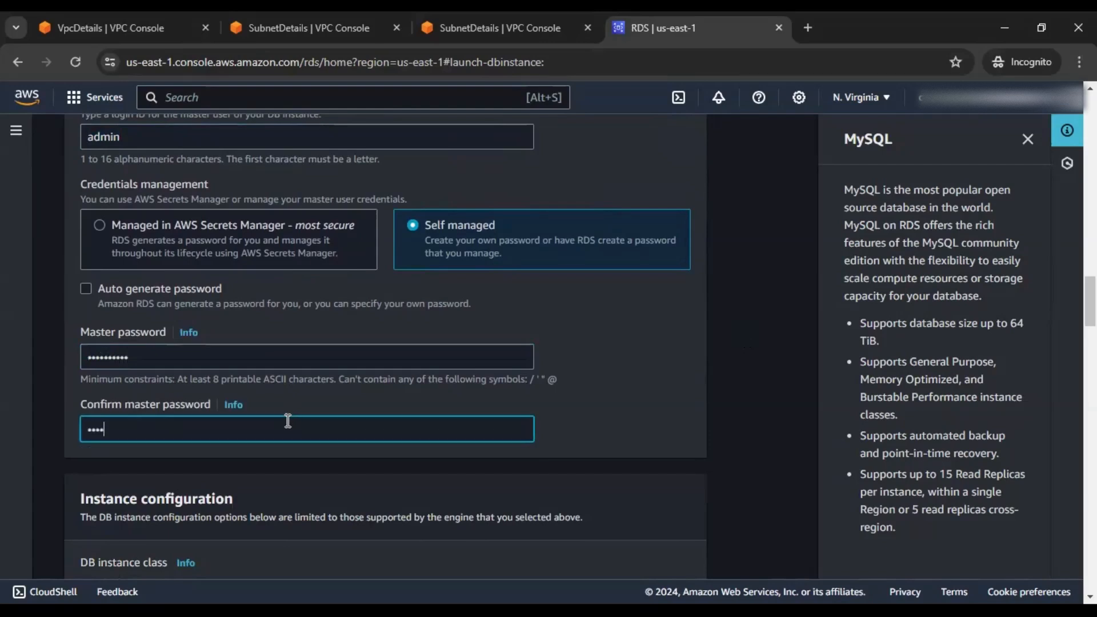
text(••)
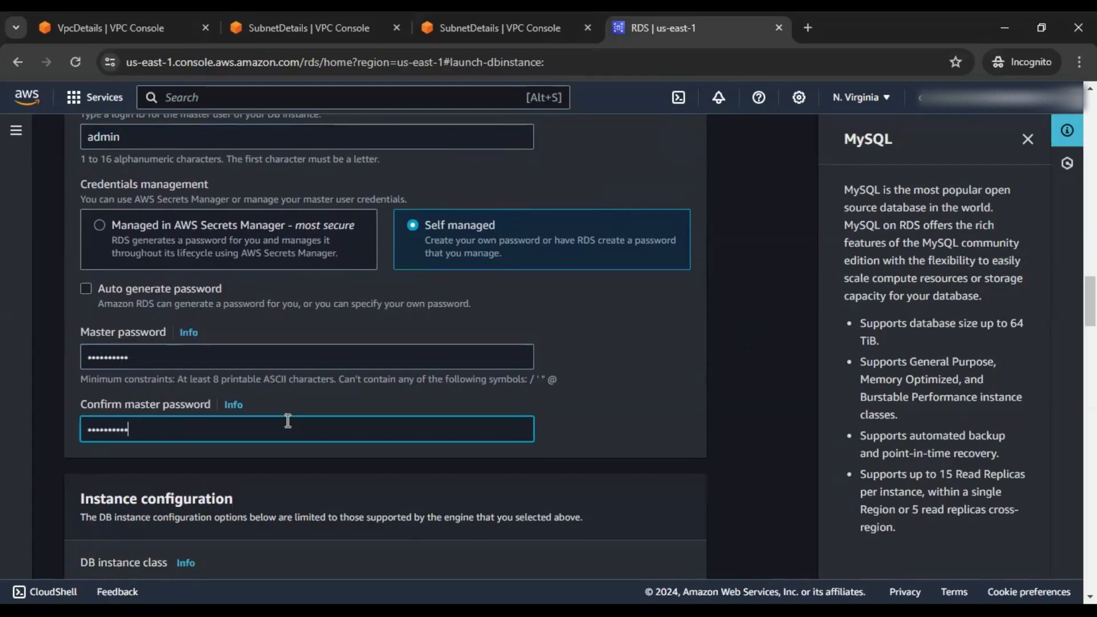
click(657, 390)
scroll(657, 388, down, 3)
Place the database in the myapp-secured-vpc-vpc network
scroll(659, 388, down, 6)
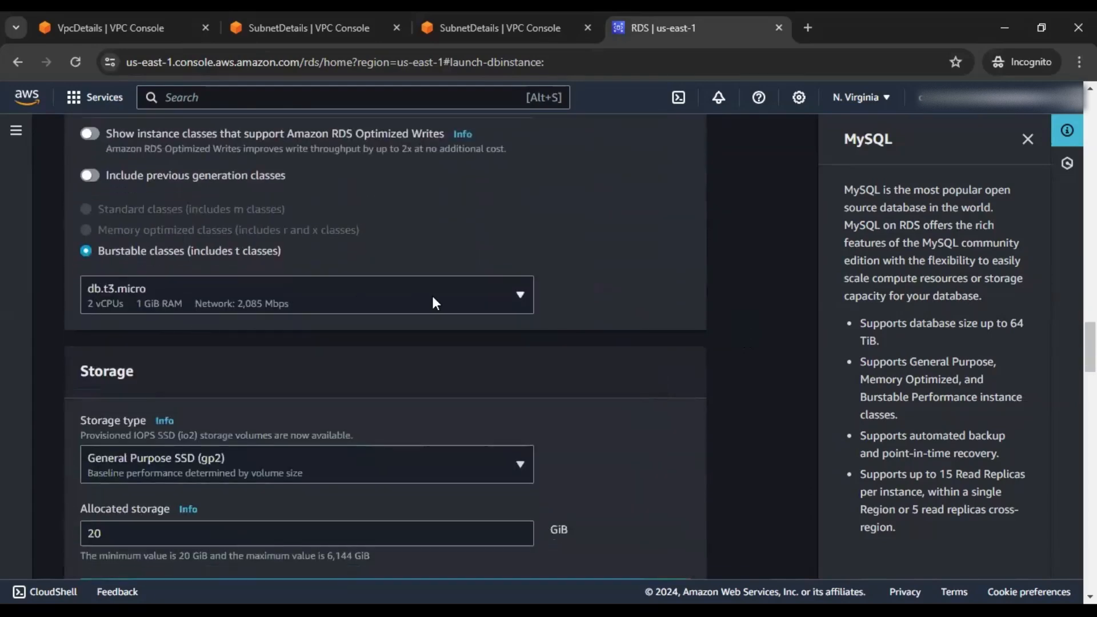
scroll(600, 341, down, 3)
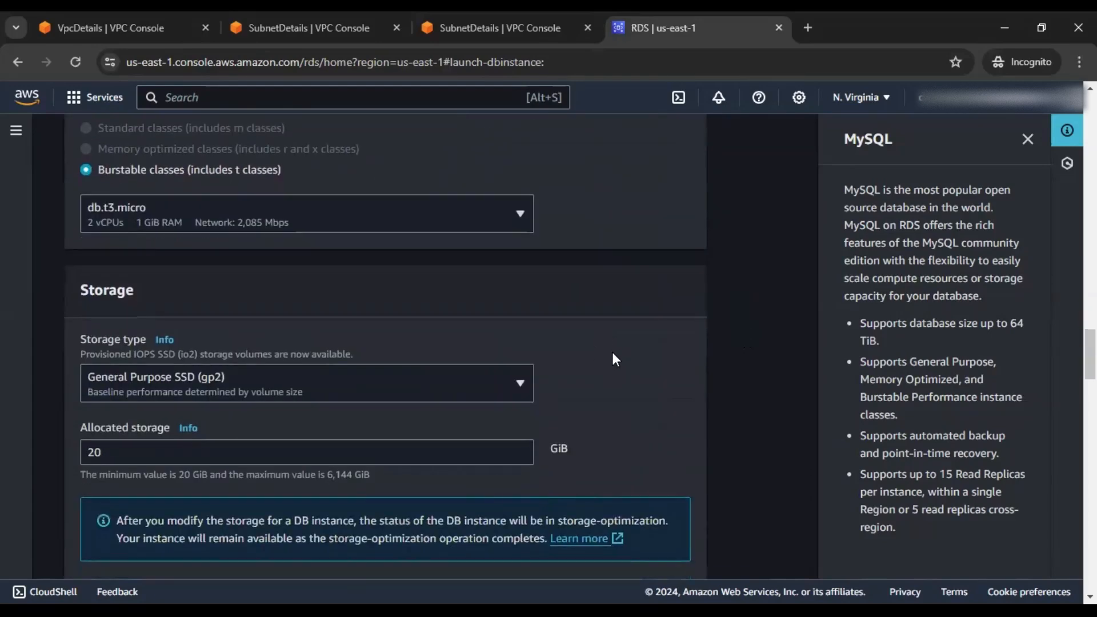
scroll(605, 353, down, 2)
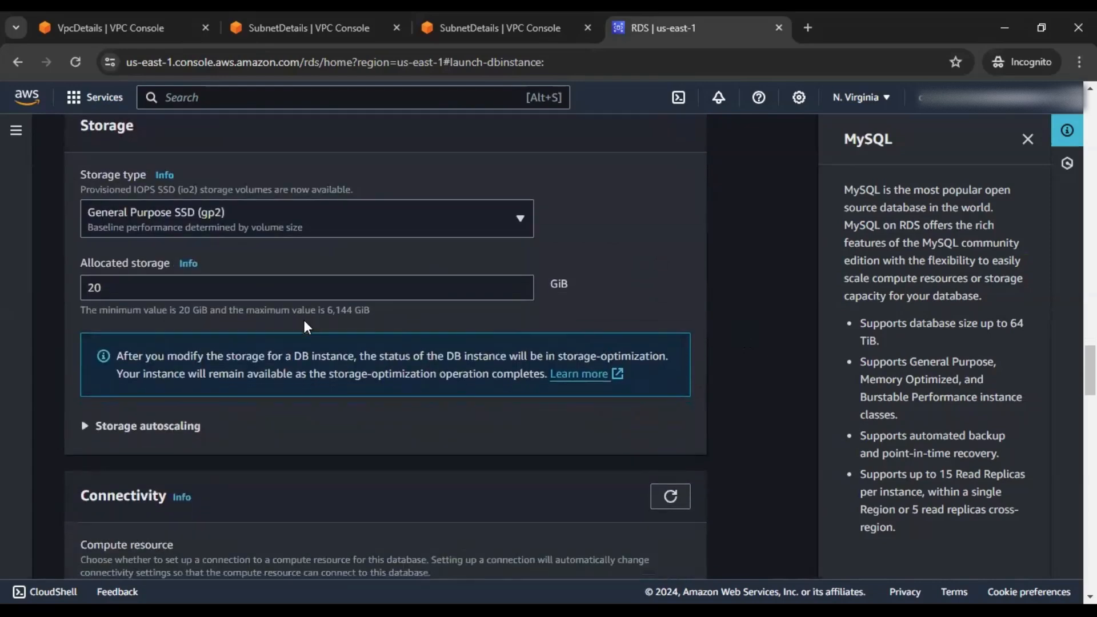
scroll(305, 323, down, 2)
scroll(305, 322, down, 6)
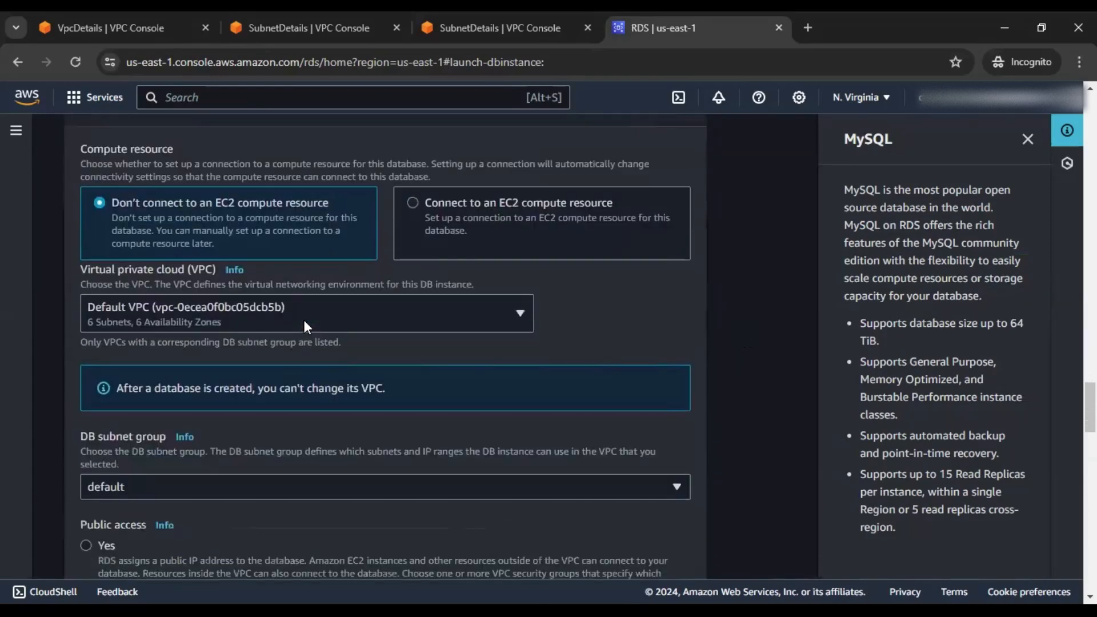
scroll(389, 317, down, 1)
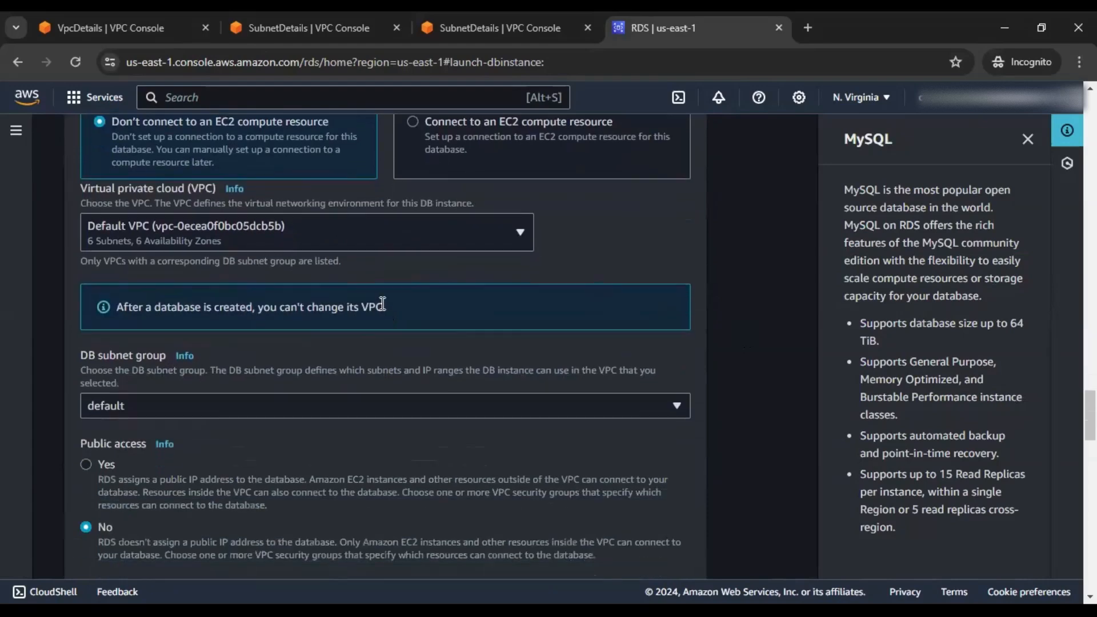
click(376, 231)
click(276, 312)
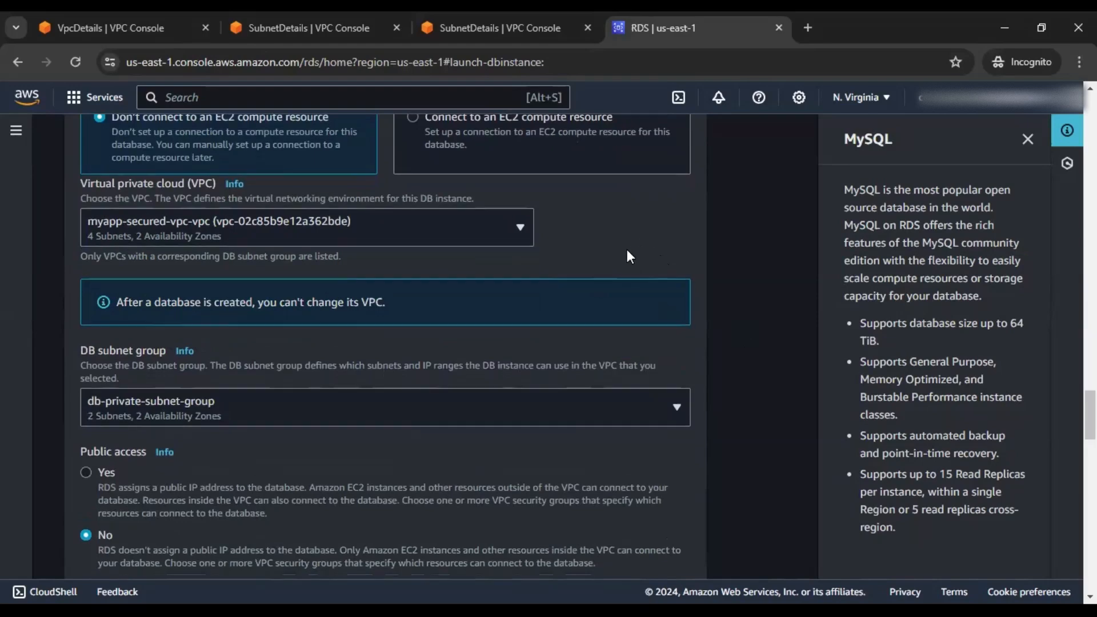
Attach databaseSG as the only VPC security group, removing default
scroll(626, 257, down, 3)
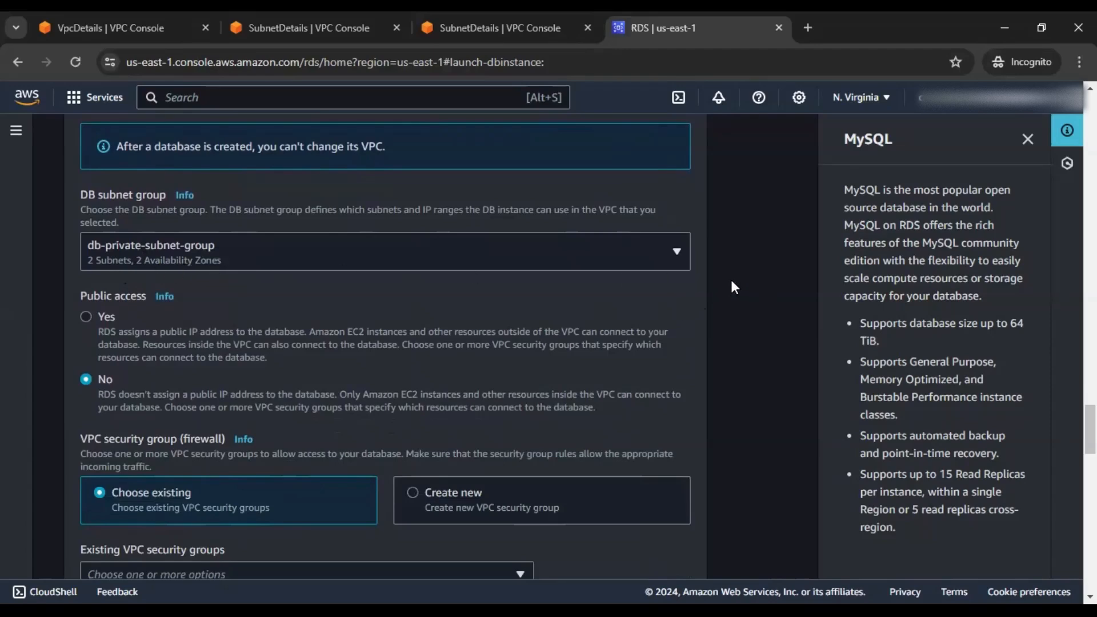
scroll(735, 287, down, 3)
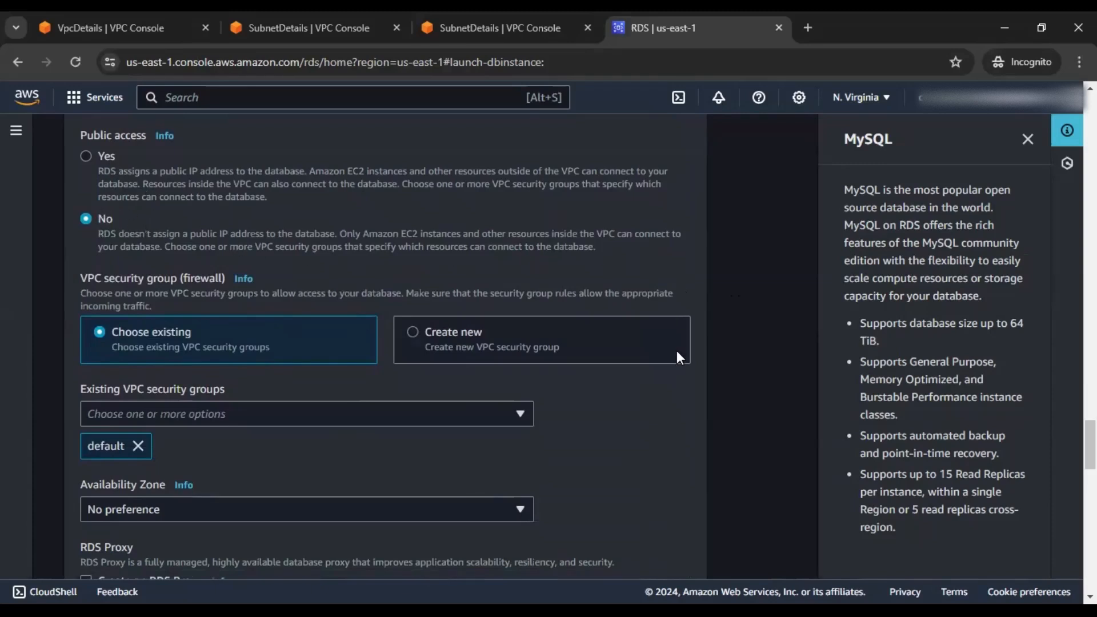
scroll(132, 238, down, 1)
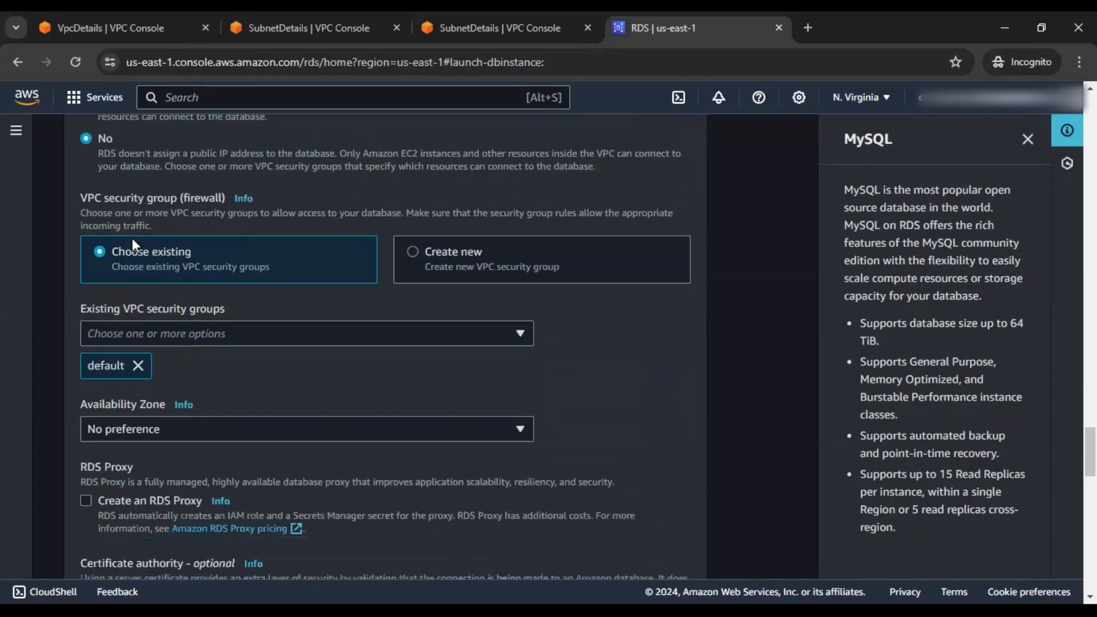
scroll(132, 239, down, 1)
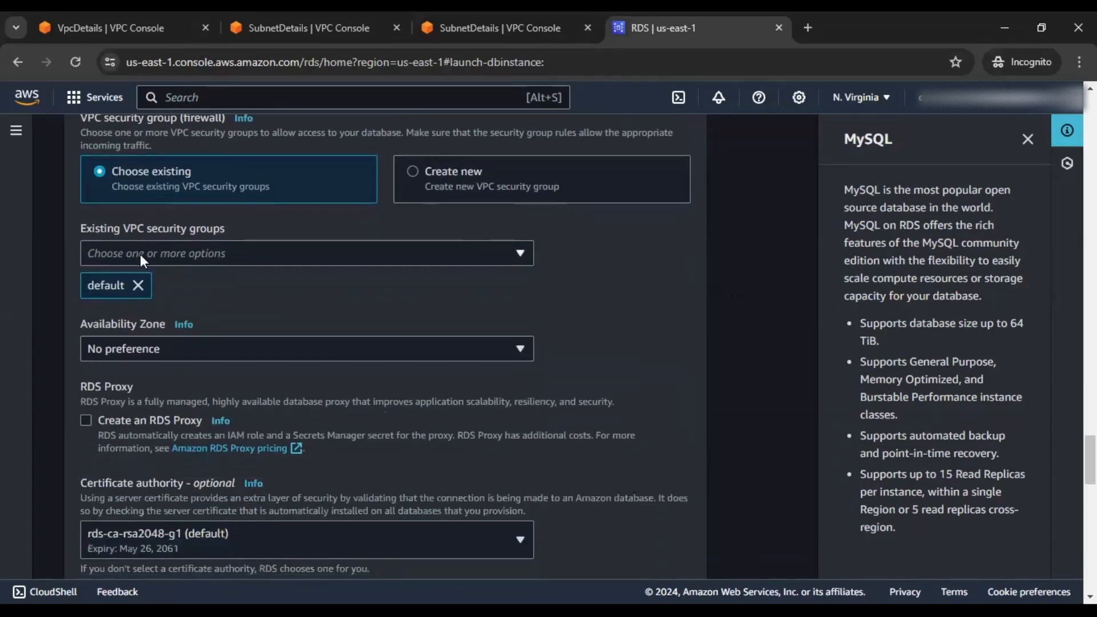
click(185, 255)
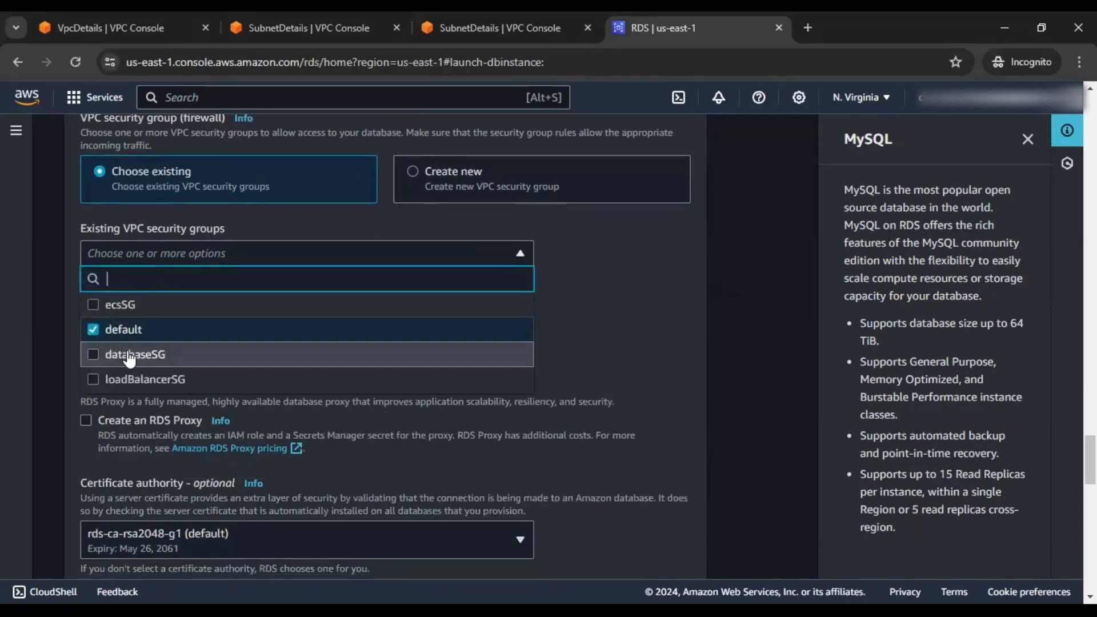
click(97, 356)
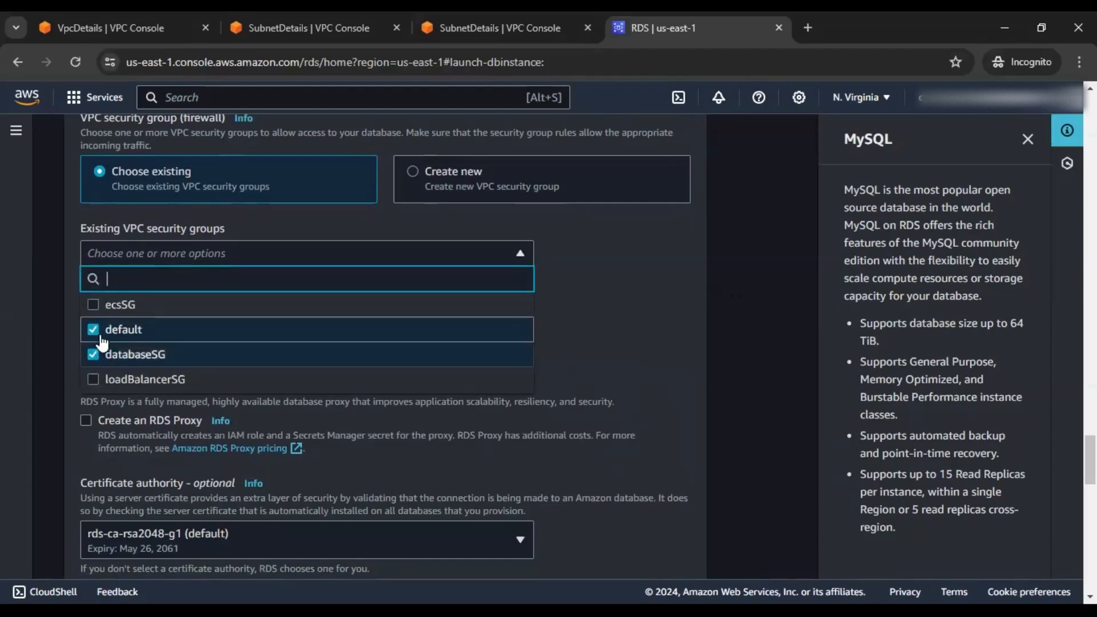
click(100, 337)
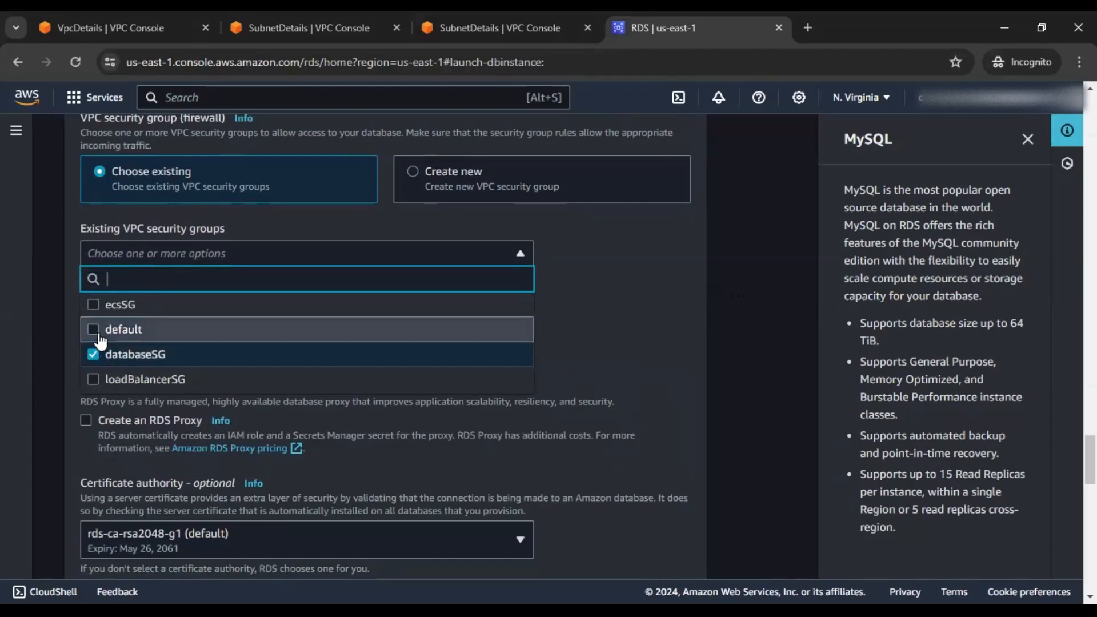
click(602, 326)
Keep Availability Zone at No preference, create database-1, and close the suggested add-ons
scroll(608, 328, down, 1)
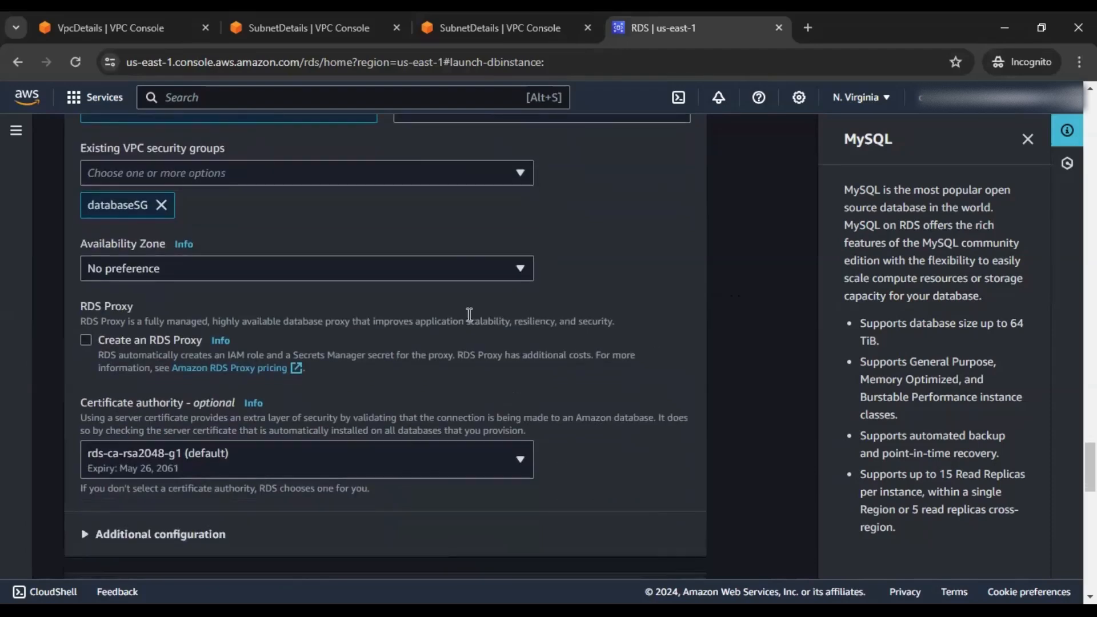
click(356, 274)
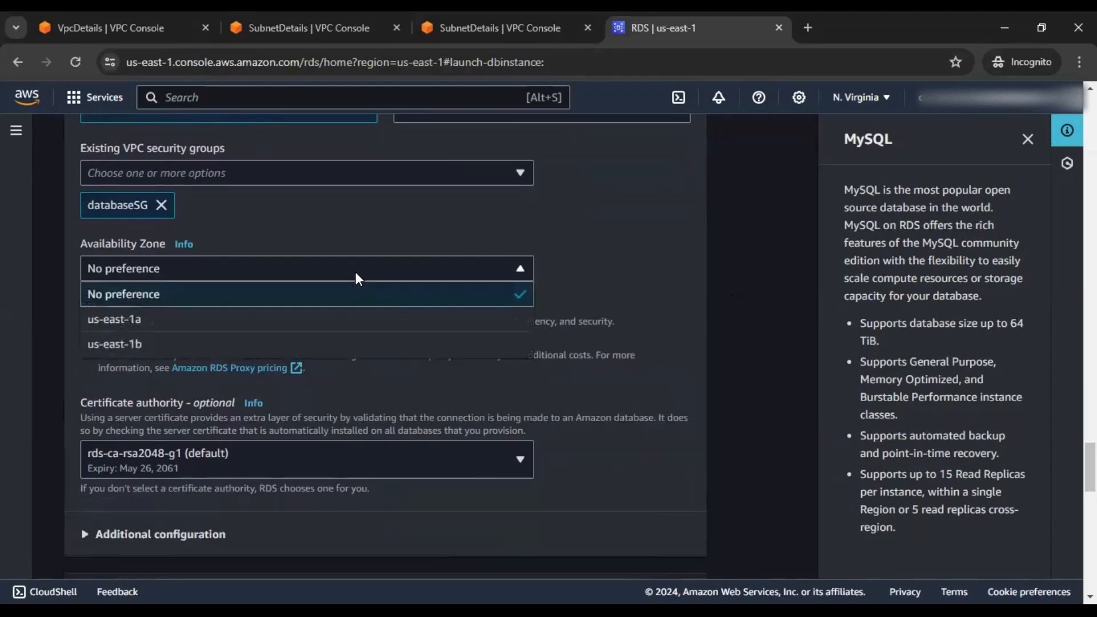
click(633, 288)
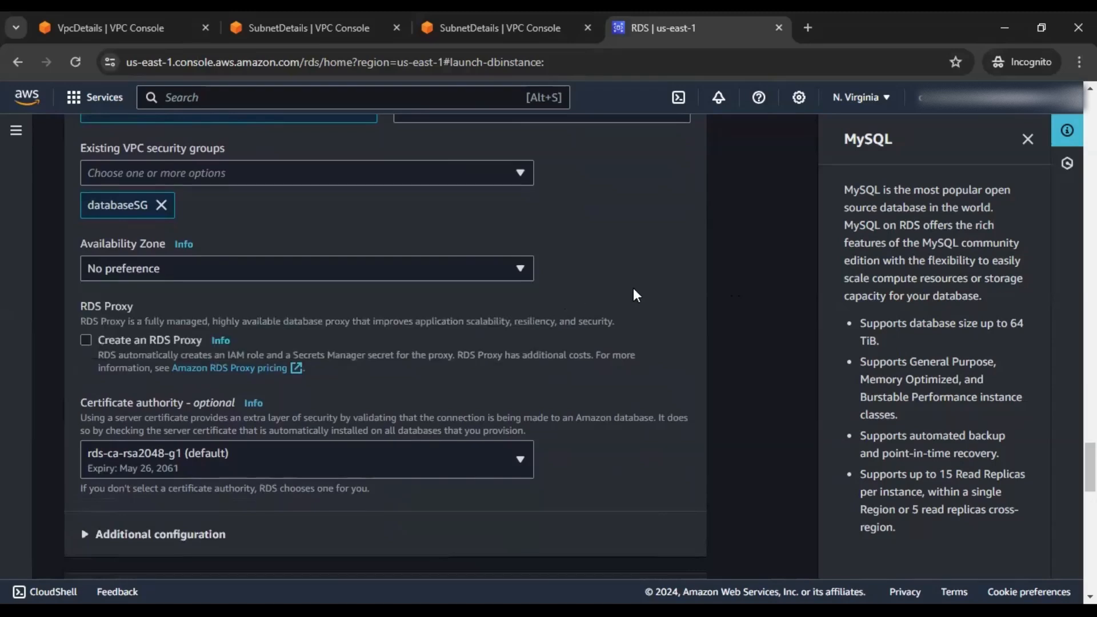
scroll(633, 288, down, 1)
scroll(350, 319, down, 1)
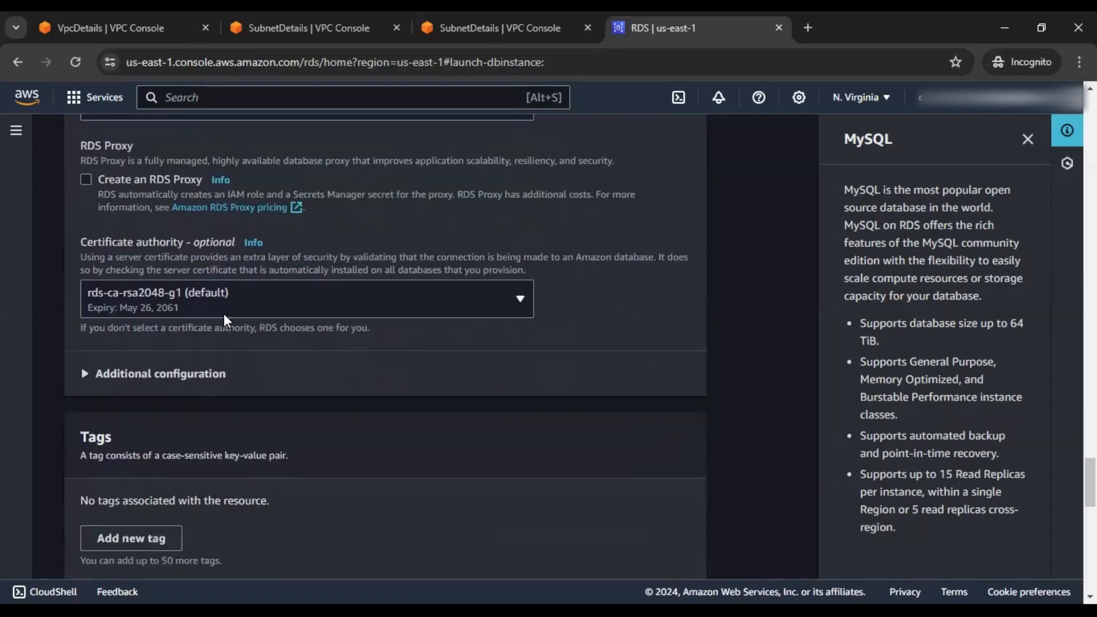
scroll(224, 314, down, 6)
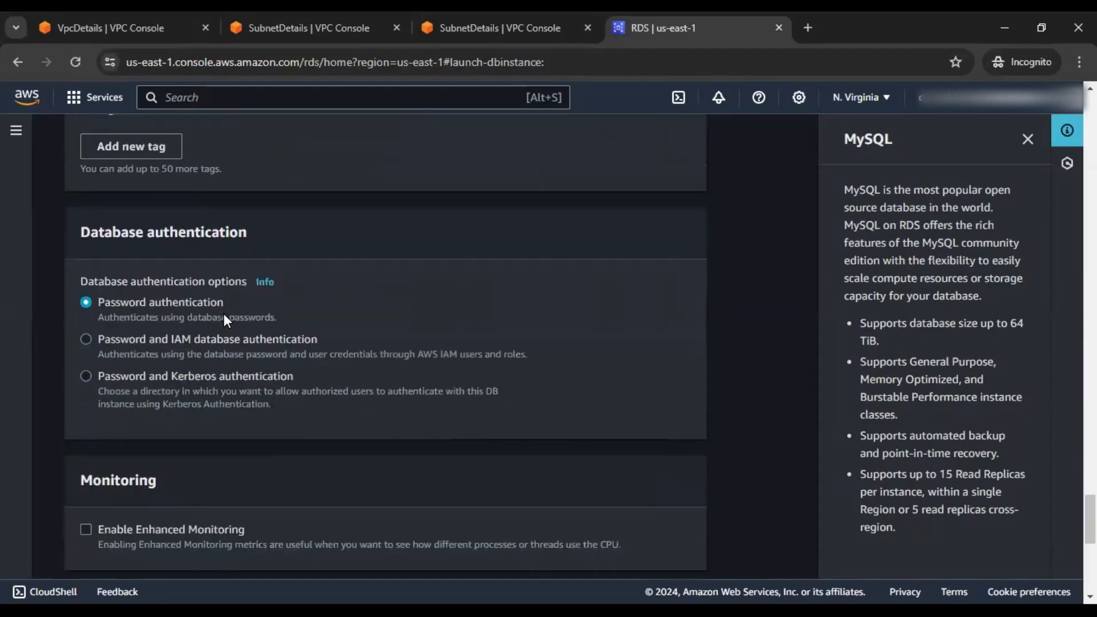
scroll(224, 321, down, 4)
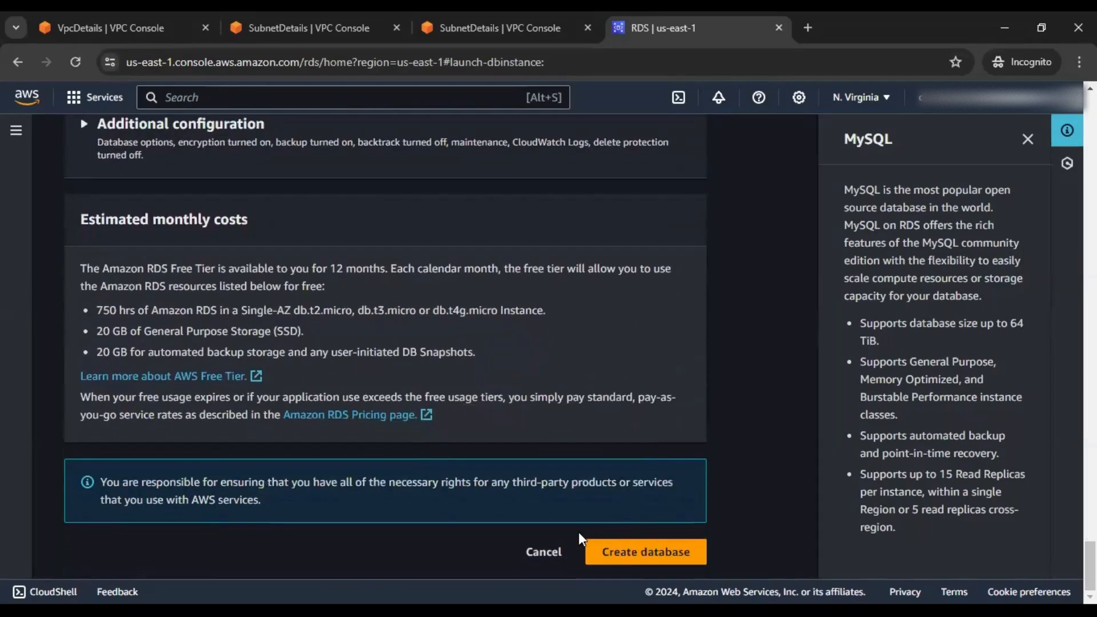
click(636, 557)
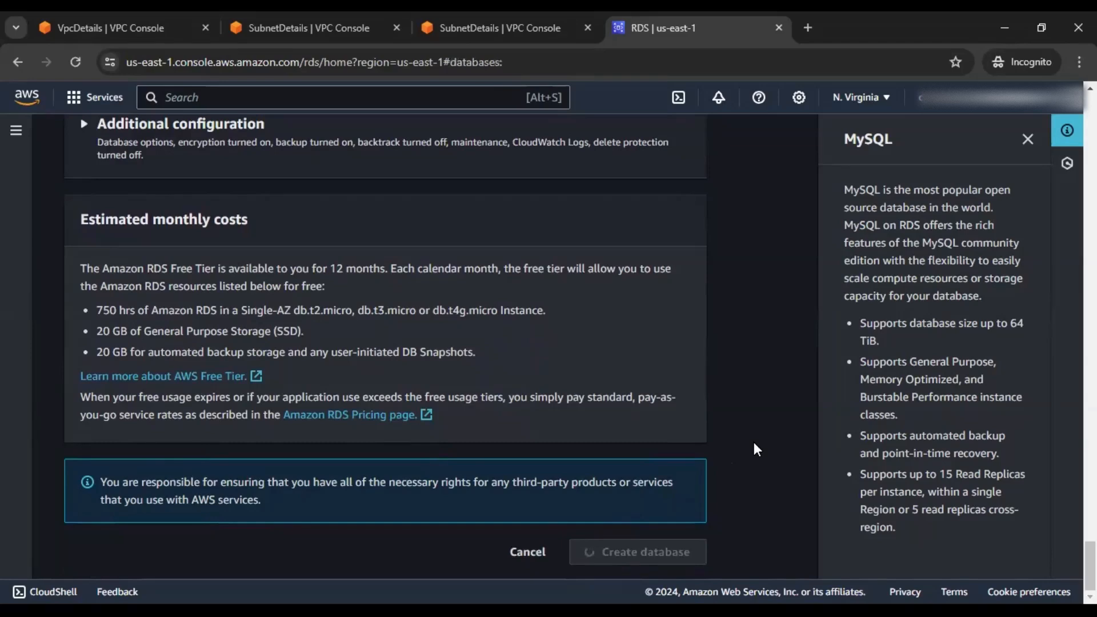
scroll(708, 366, down, 1)
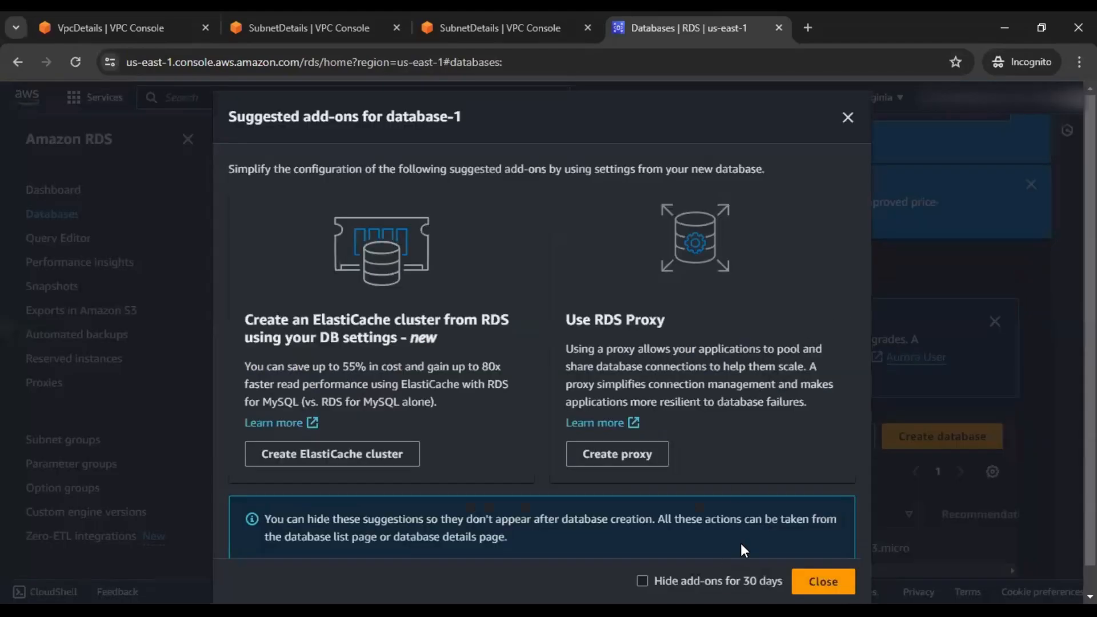
click(823, 581)
scroll(730, 355, down, 1)
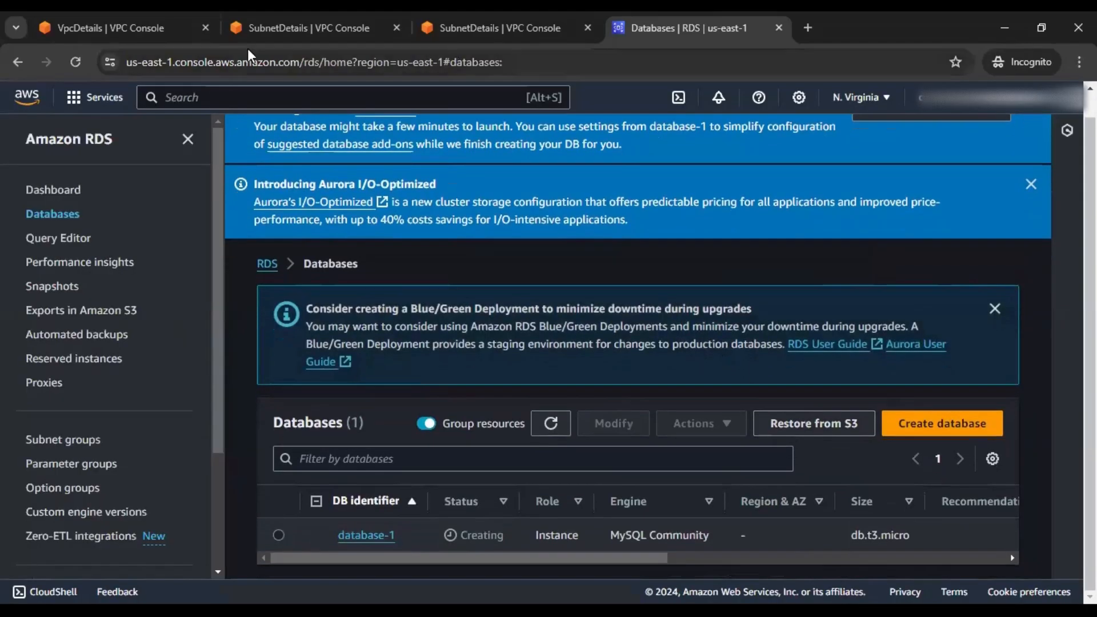
Find Elastic Container Service through the ecs search and start creating a cluster
click(294, 26)
click(287, 94)
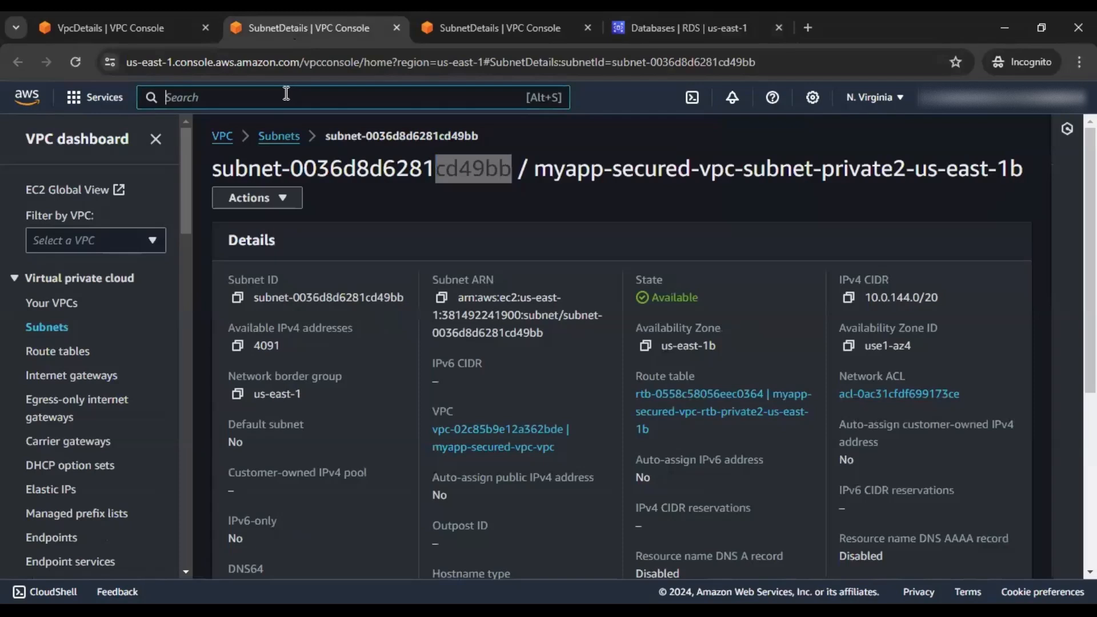
text(ecs)
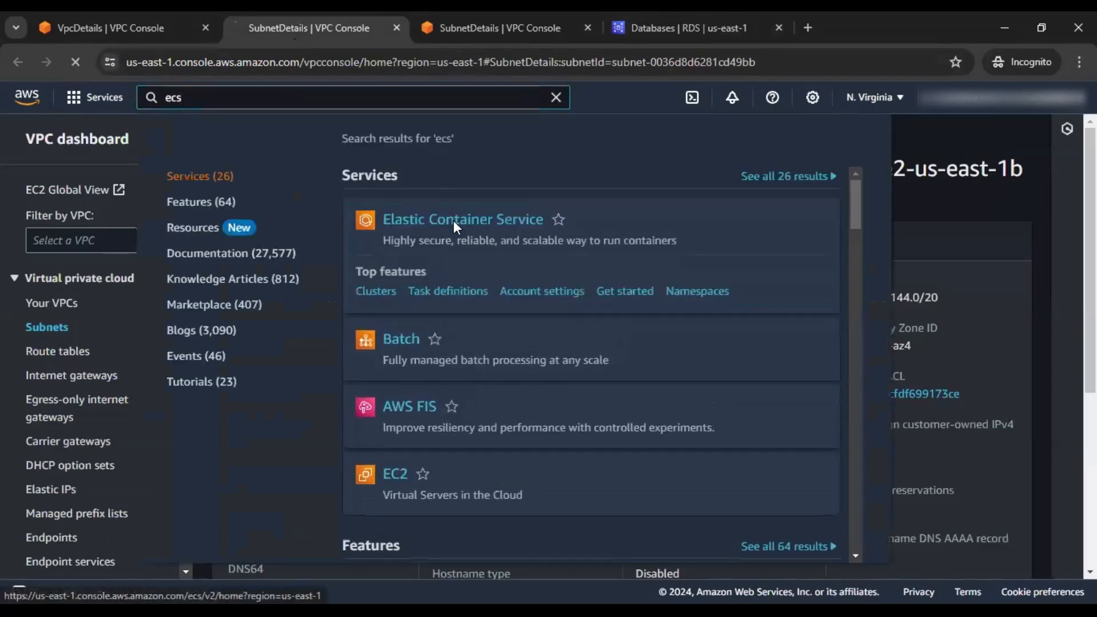
click(455, 225)
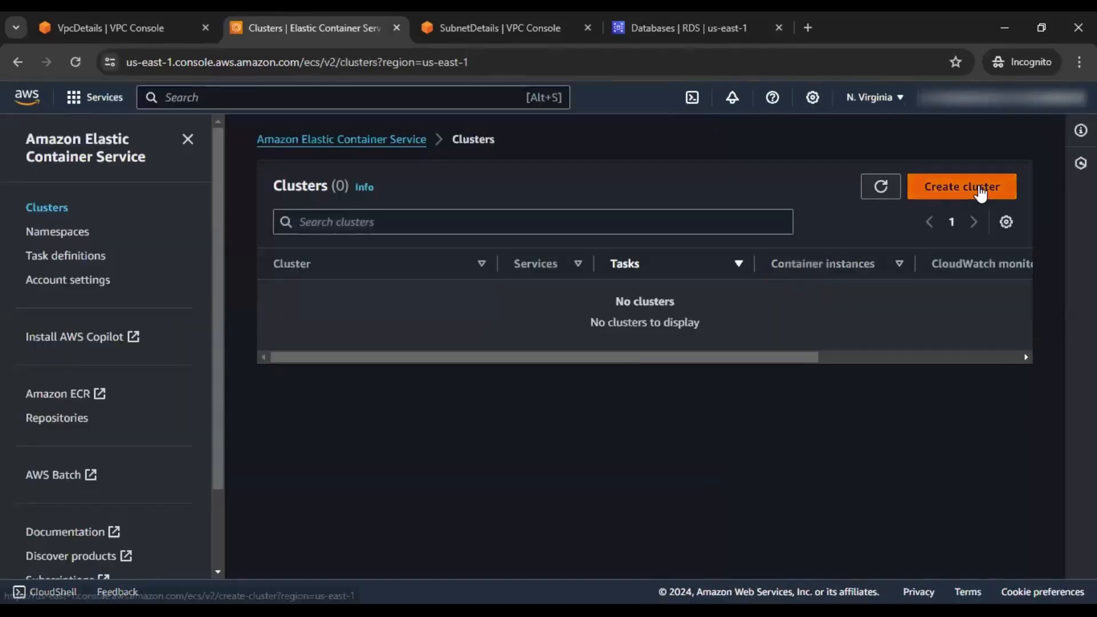
click(981, 193)
Name the cluster myappecscluster and keep AWS Fargate (serverless) infrastructure enabled
click(518, 342)
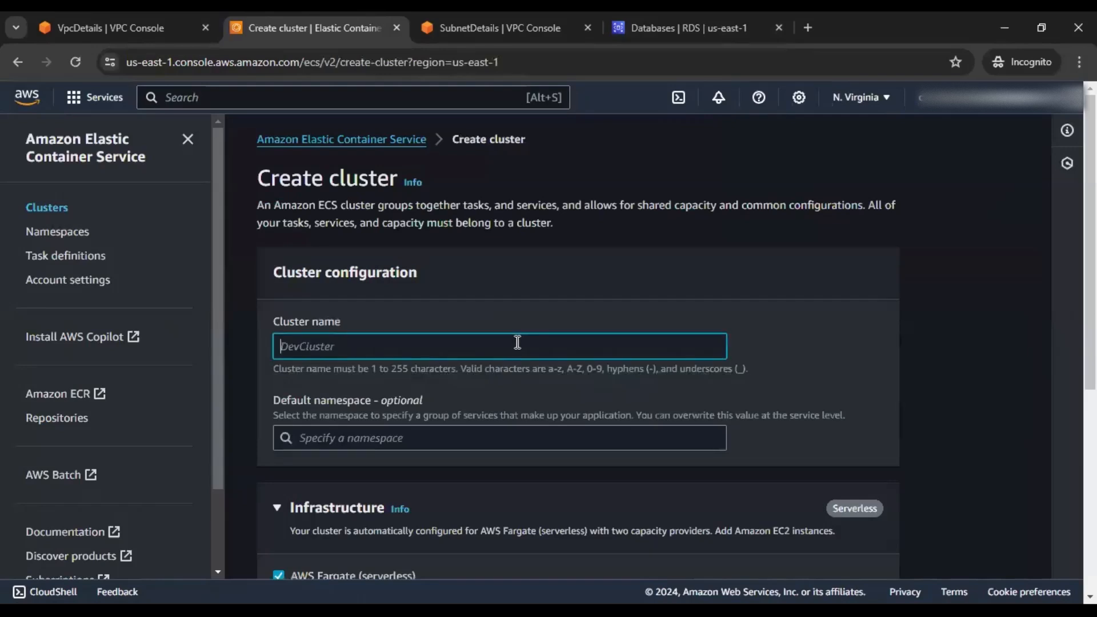
text(myapp)
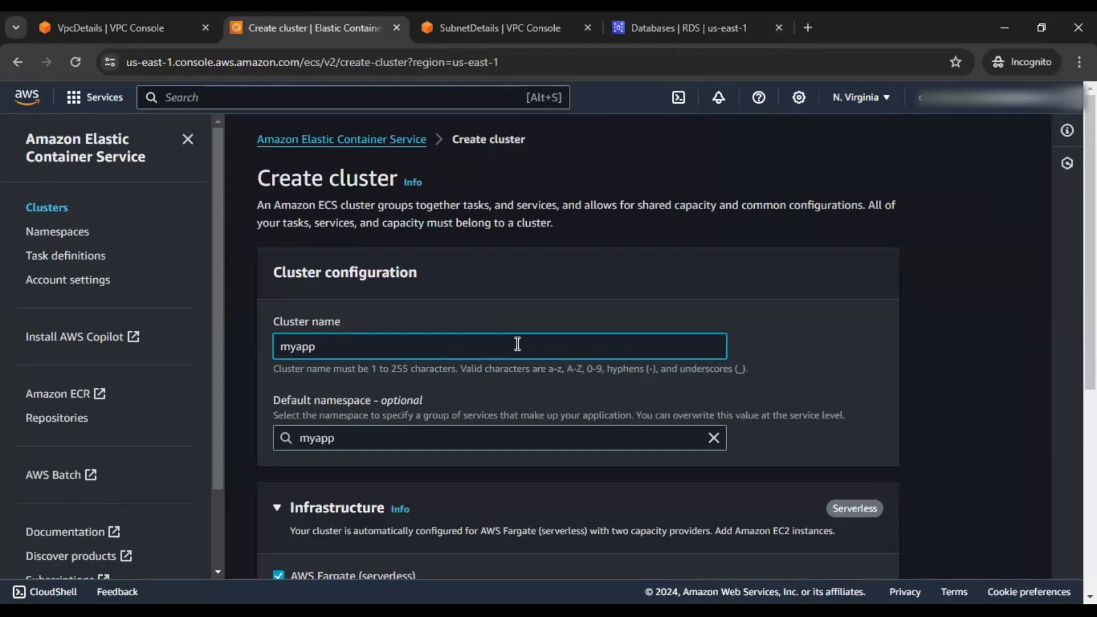
text(ecscluster)
scroll(521, 345, down, 1)
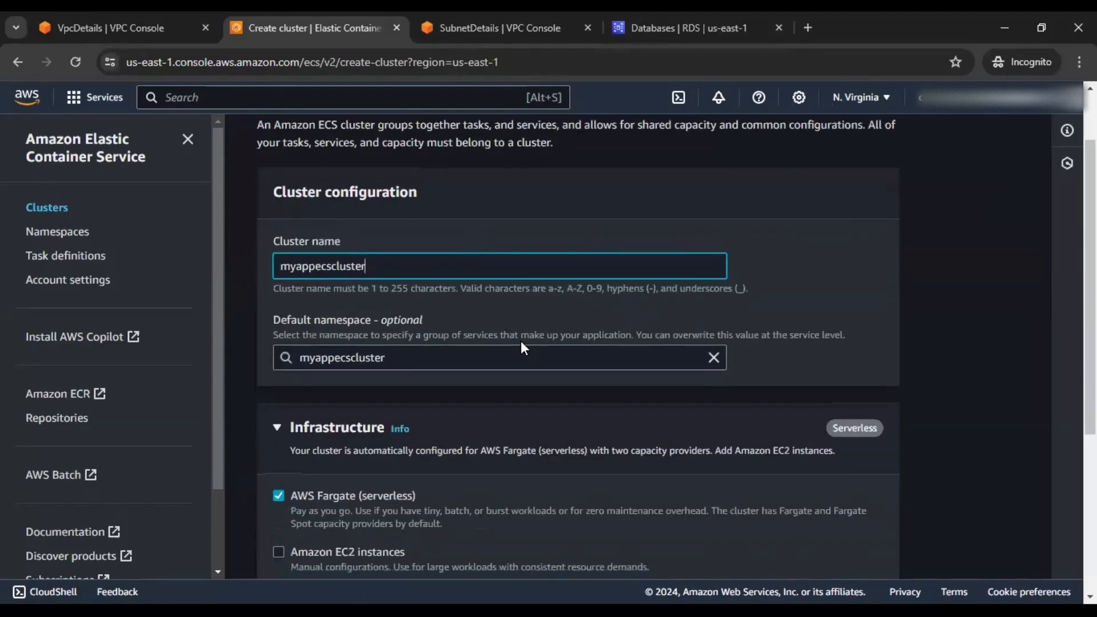
scroll(520, 340, down, 4)
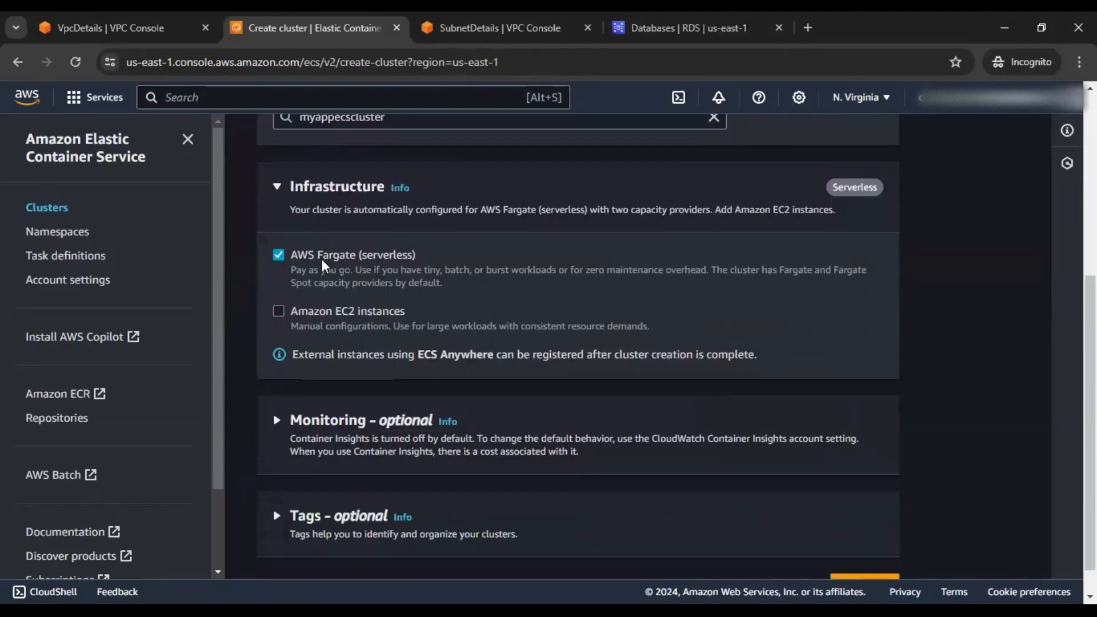
drag(291, 256, 423, 260)
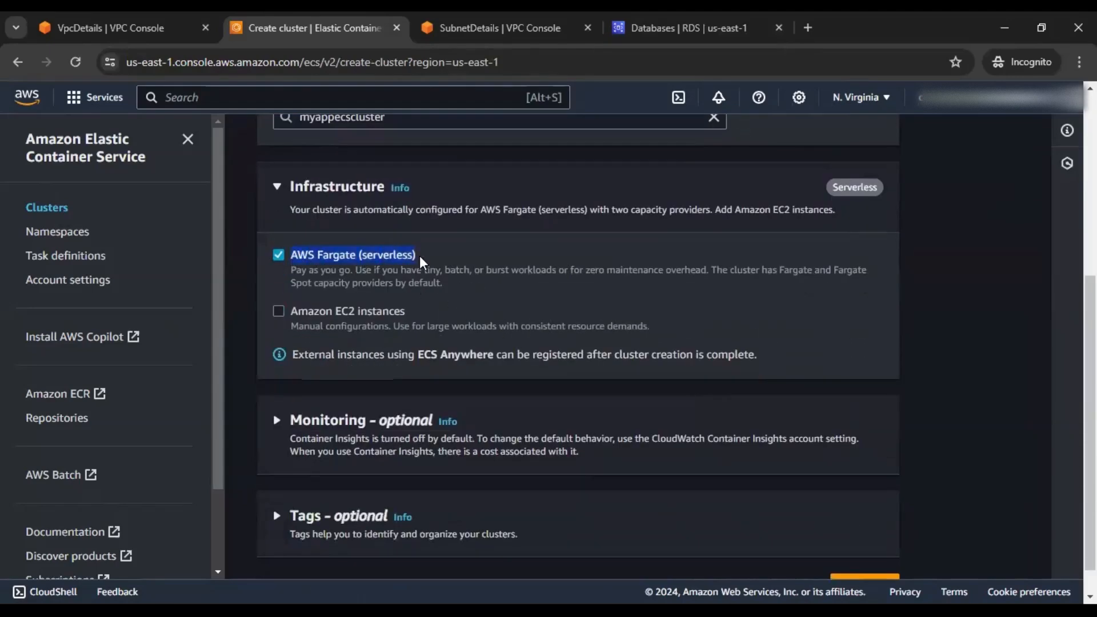
click(926, 276)
click(317, 257)
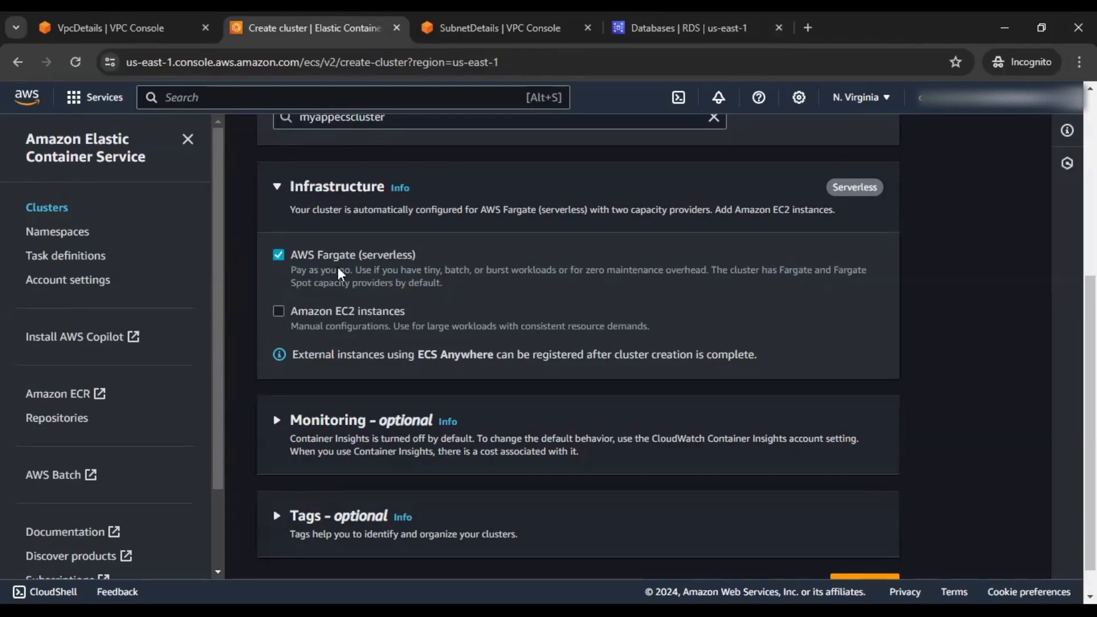
Submit the new Fargate cluster myappecscluster from the bottom of the Create cluster page
scroll(950, 380, down, 1)
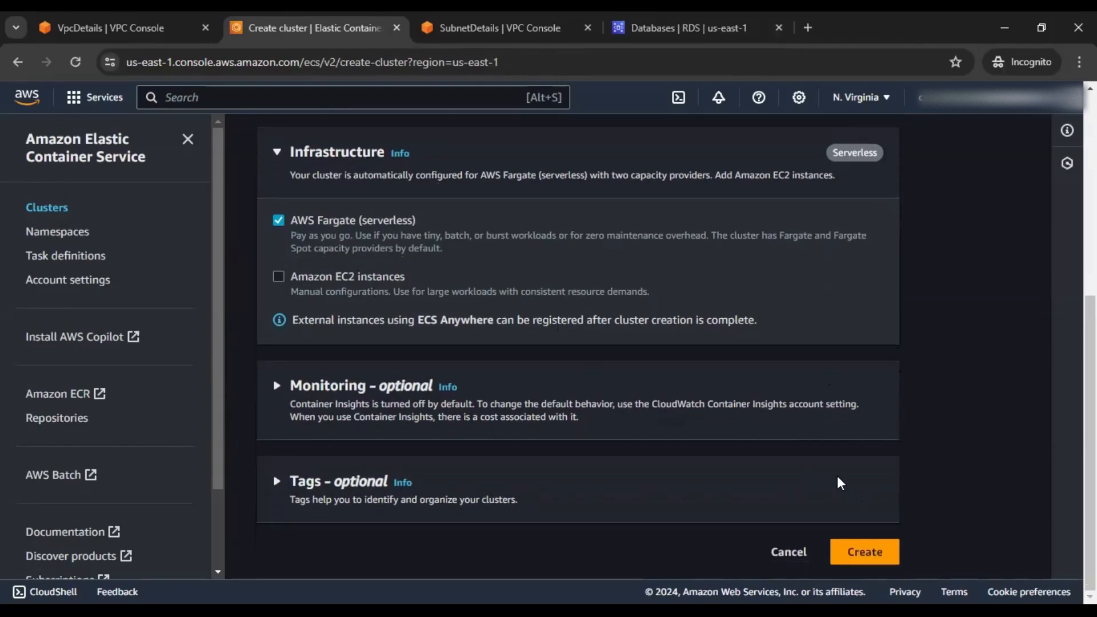
click(845, 552)
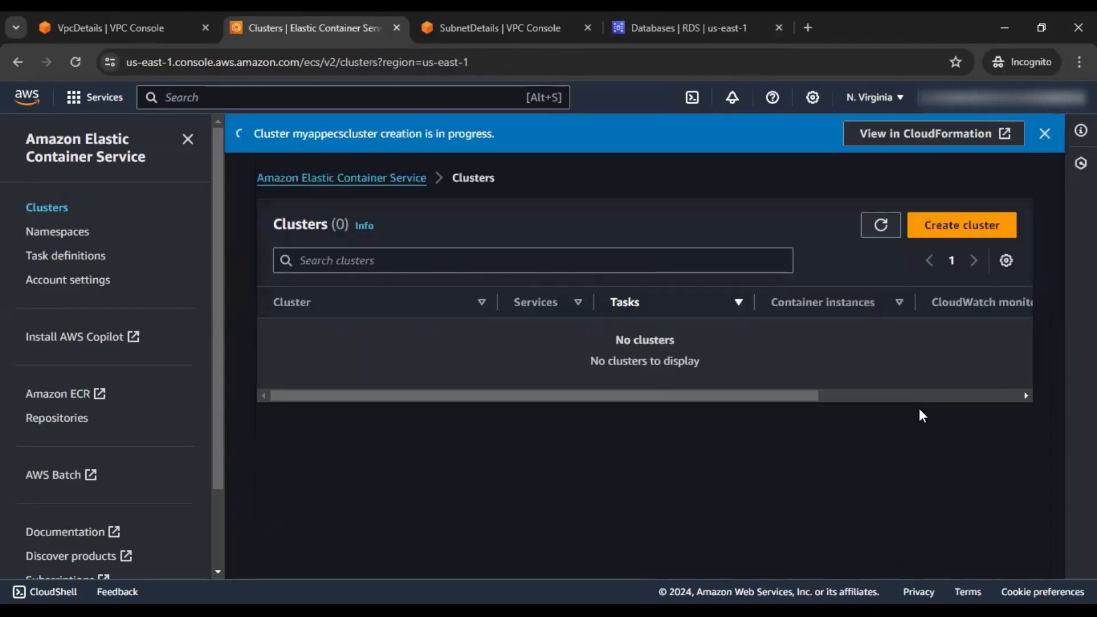
Confirm database-1 is Available with its endpoint on port 3306, then return to the ECS Clusters list
click(541, 23)
click(689, 27)
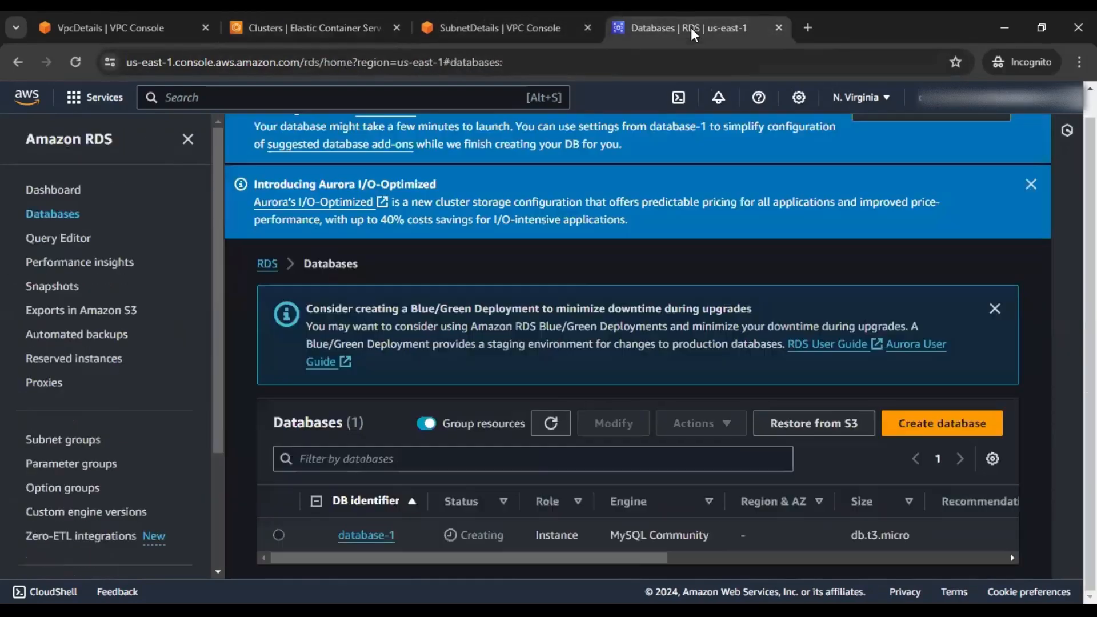
click(318, 15)
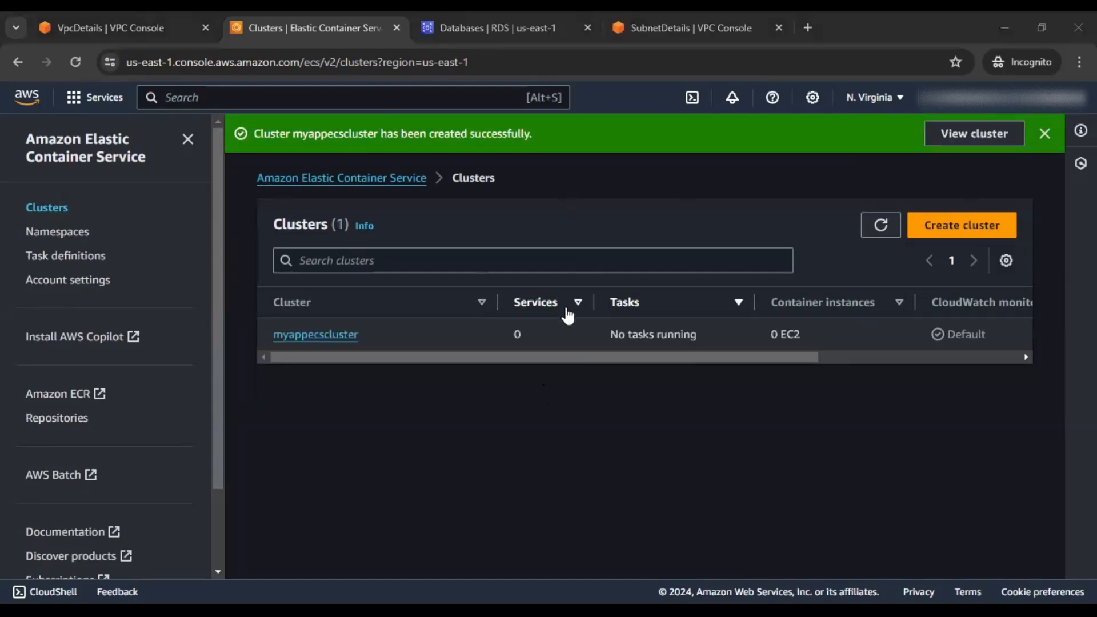
click(502, 29)
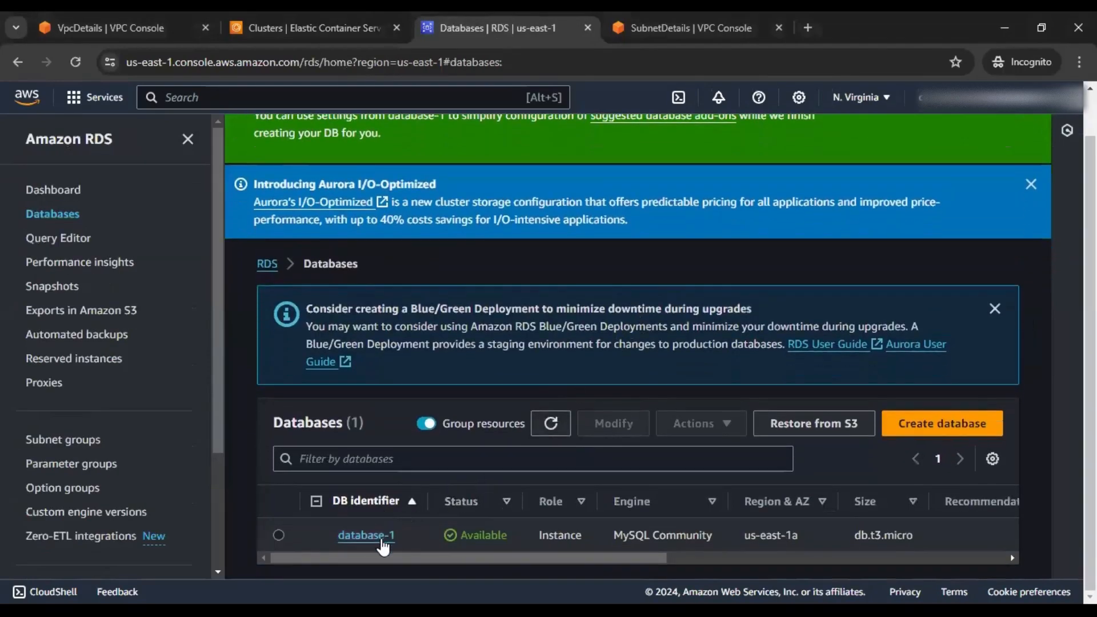
click(377, 535)
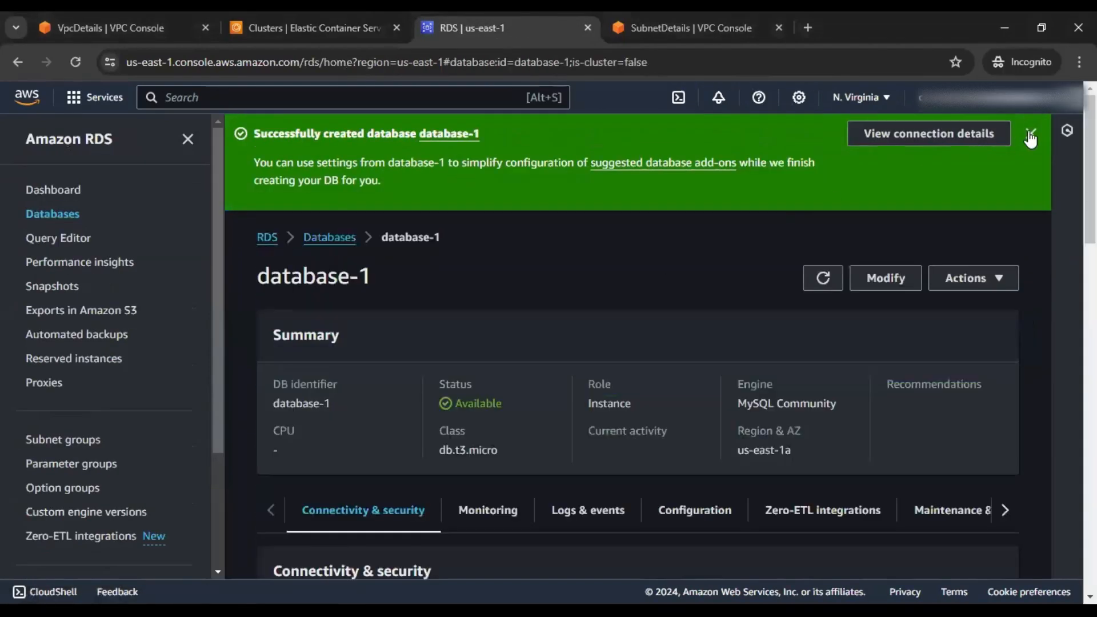
scroll(517, 325, down, 4)
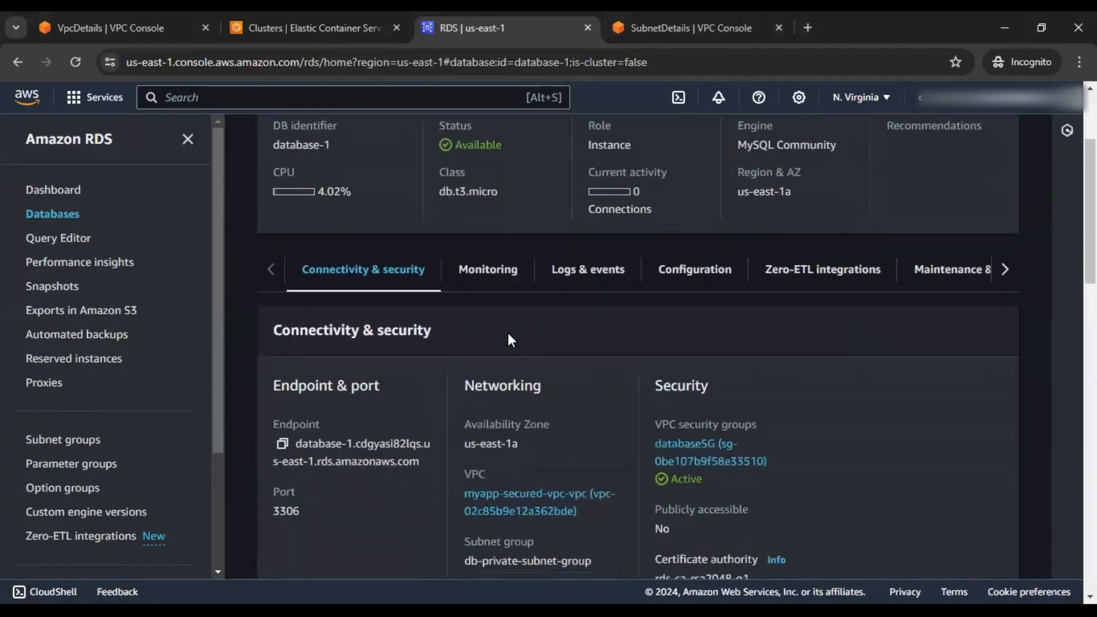
click(303, 29)
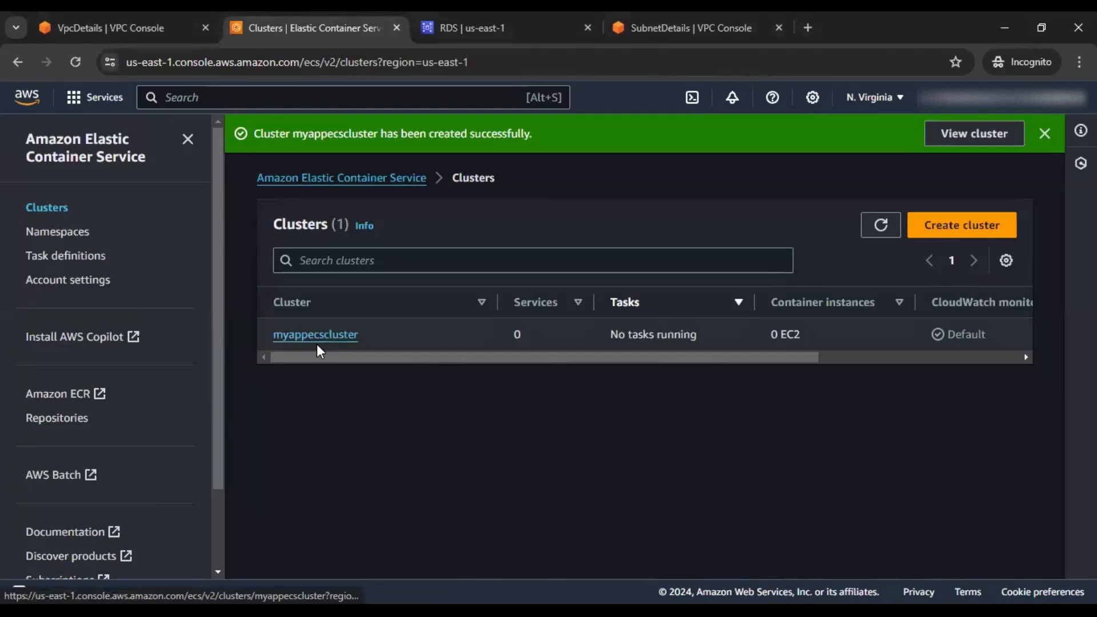
Start a new task definition with family name myapptask
click(84, 266)
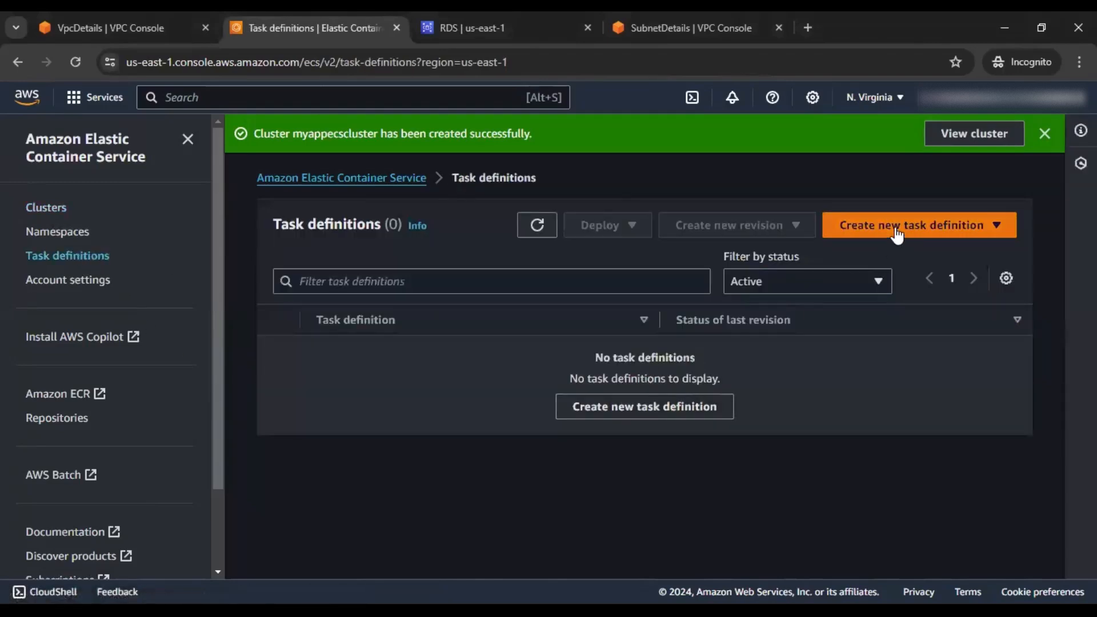
click(1045, 134)
click(889, 194)
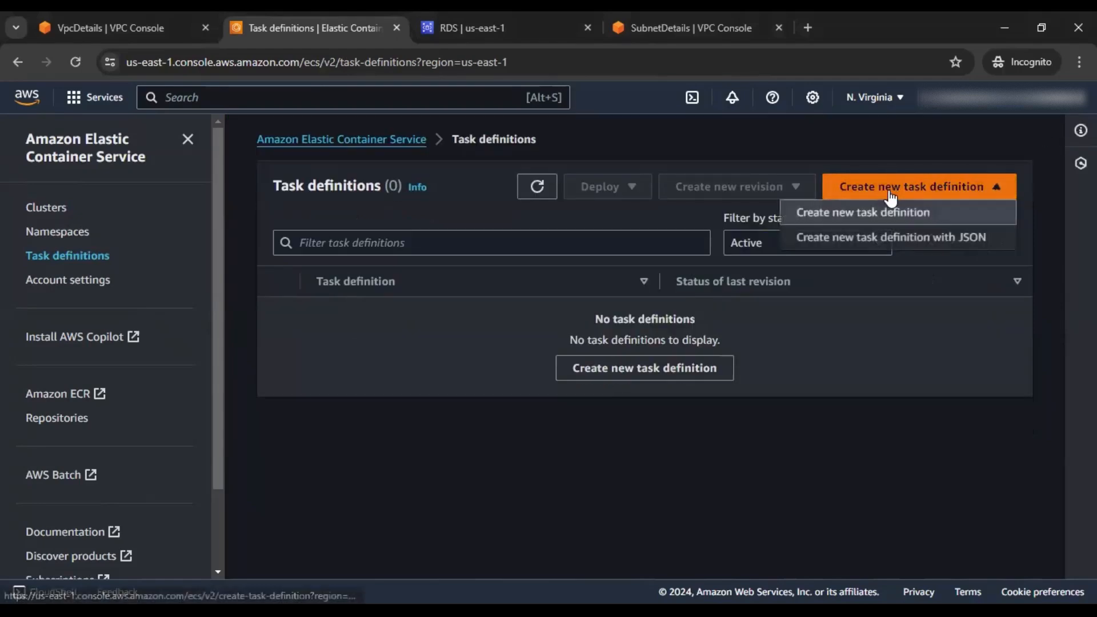
click(883, 211)
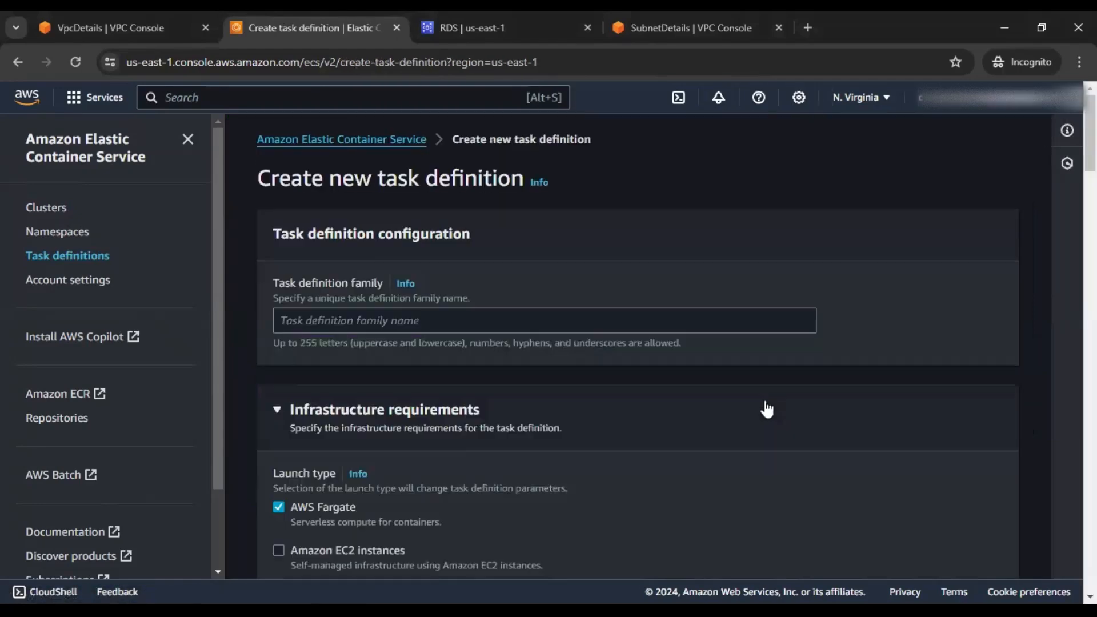
scroll(769, 394, down, 3)
scroll(770, 394, up, 3)
click(502, 320)
text(myapp)
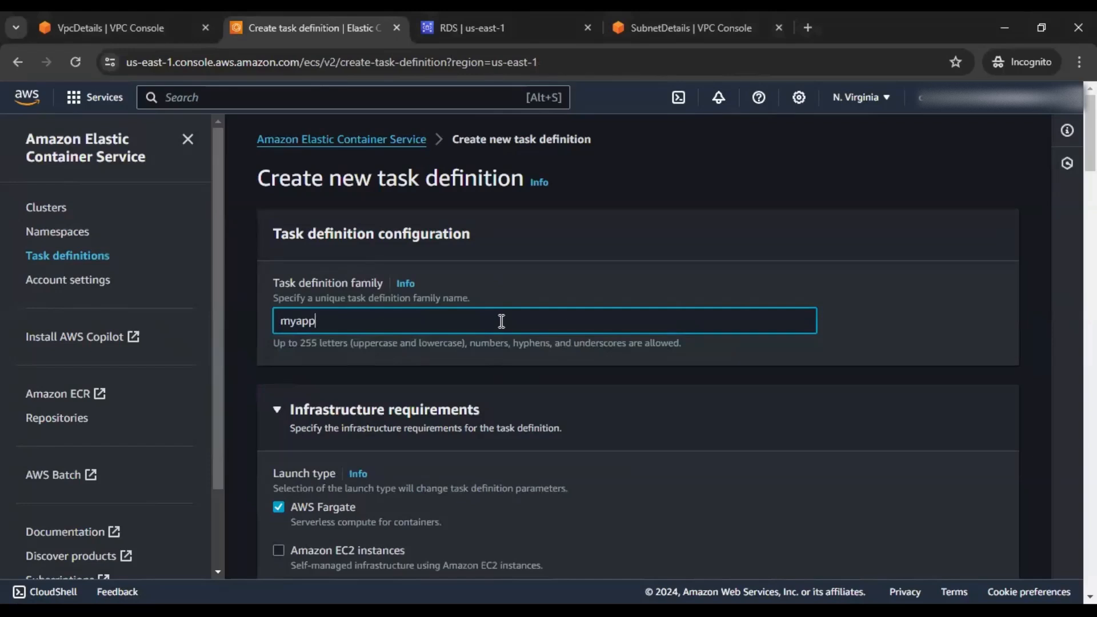
text(task)
Size the task at 2 GB memory and .5 vCPU
scroll(501, 323, down, 1)
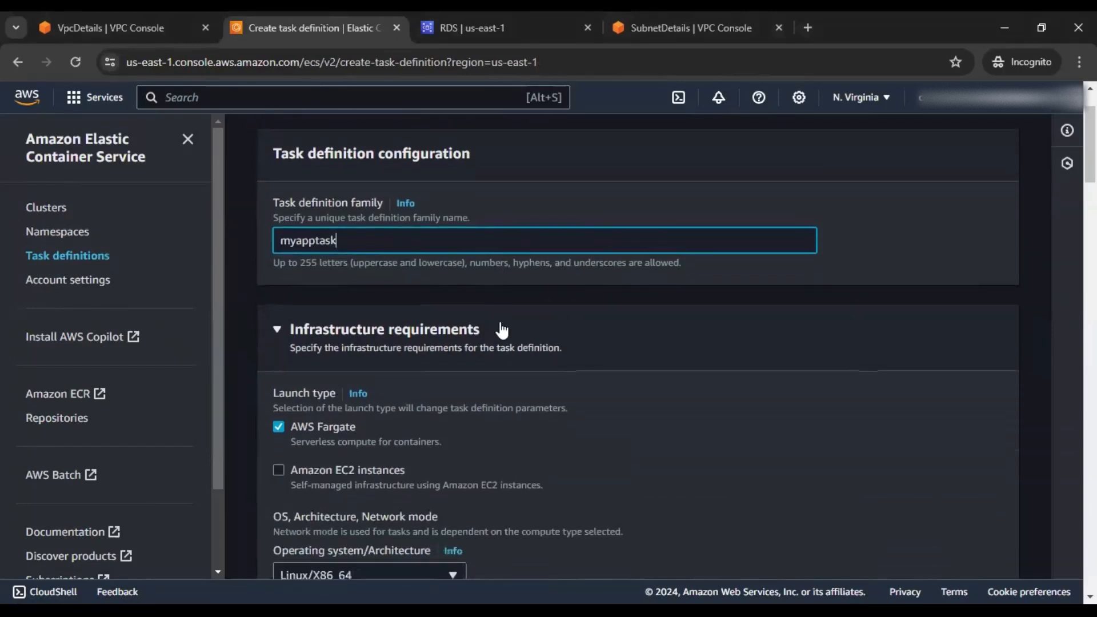
scroll(501, 327, down, 1)
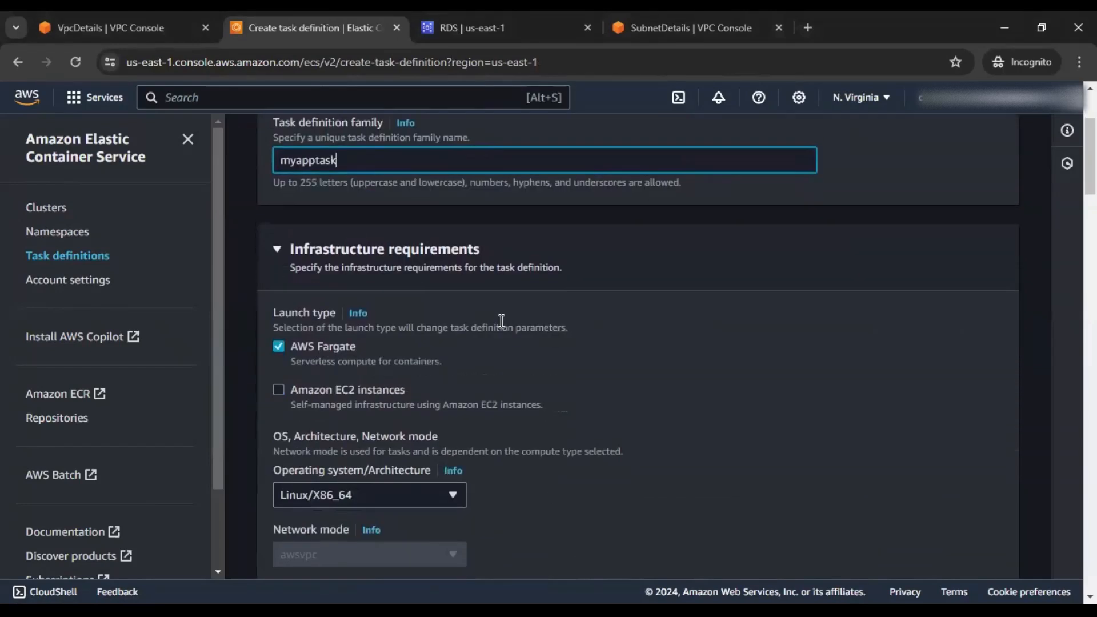
scroll(500, 321, down, 1)
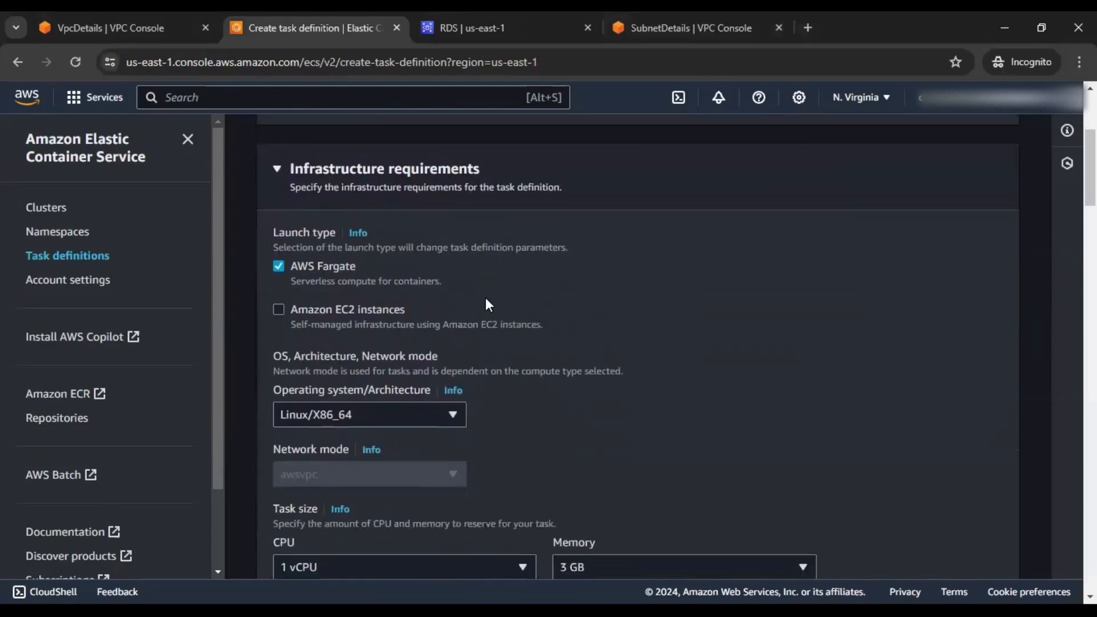
scroll(487, 305, down, 1)
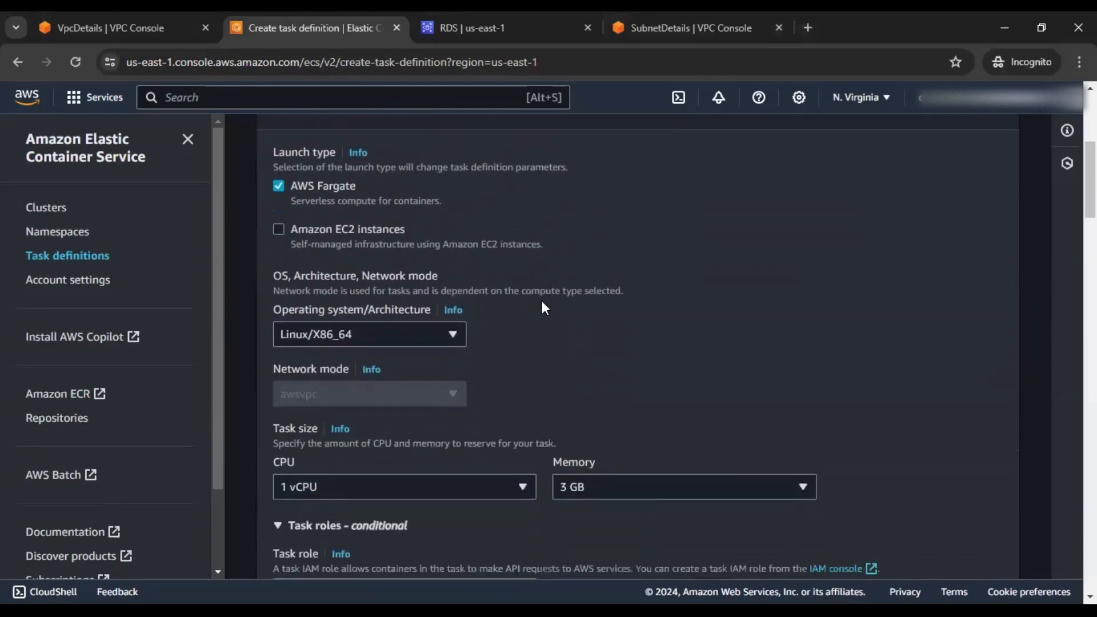
scroll(542, 304, down, 2)
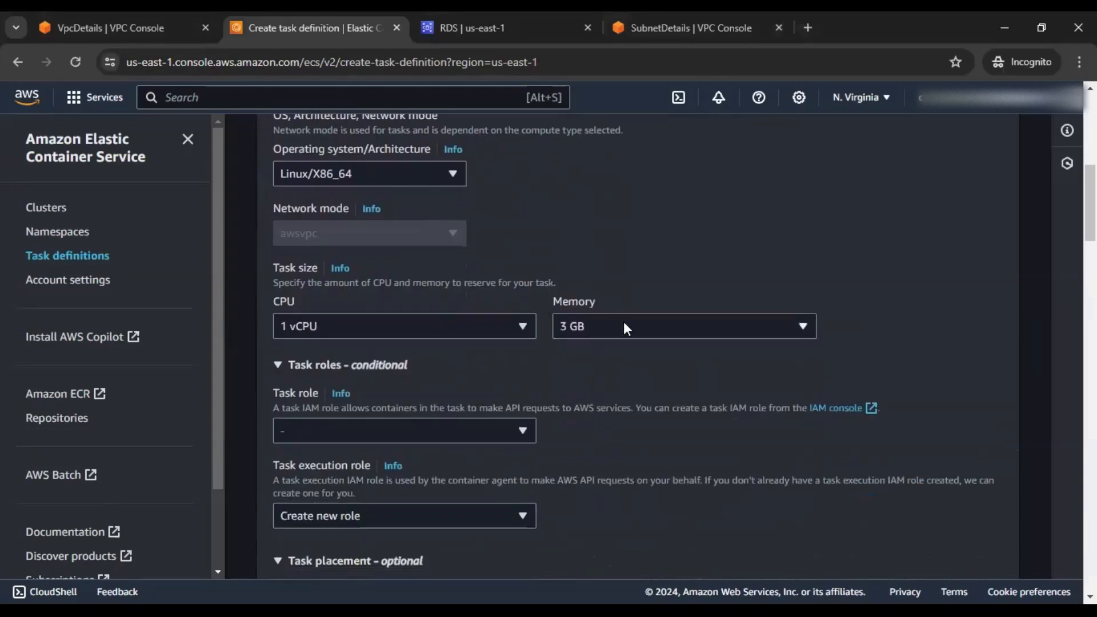
click(624, 327)
click(660, 410)
scroll(931, 297, down, 2)
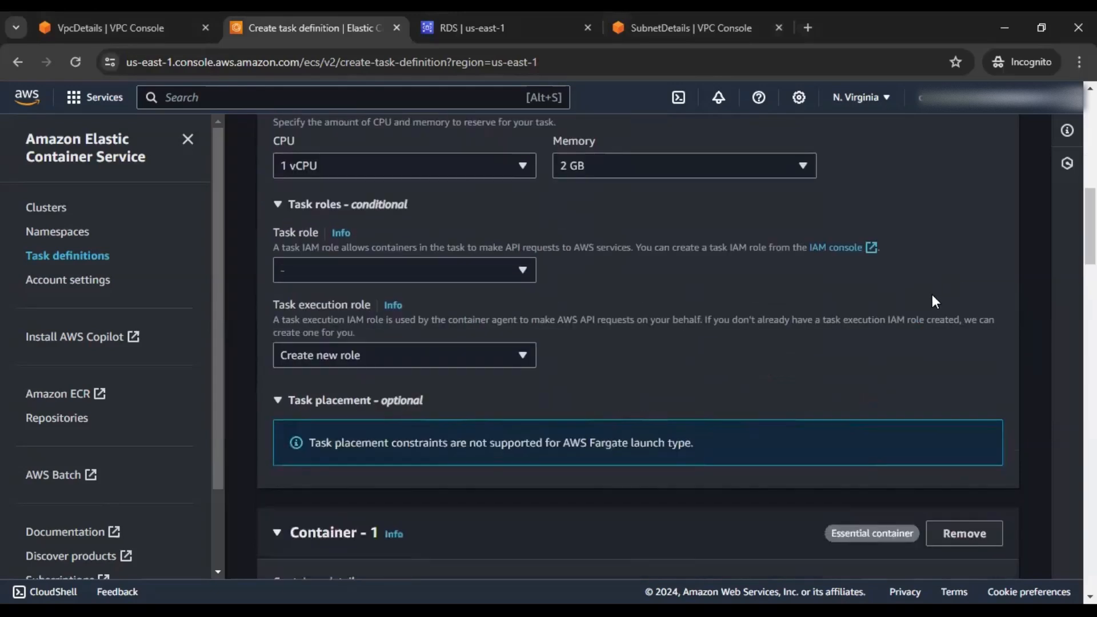
click(503, 170)
click(416, 256)
click(454, 169)
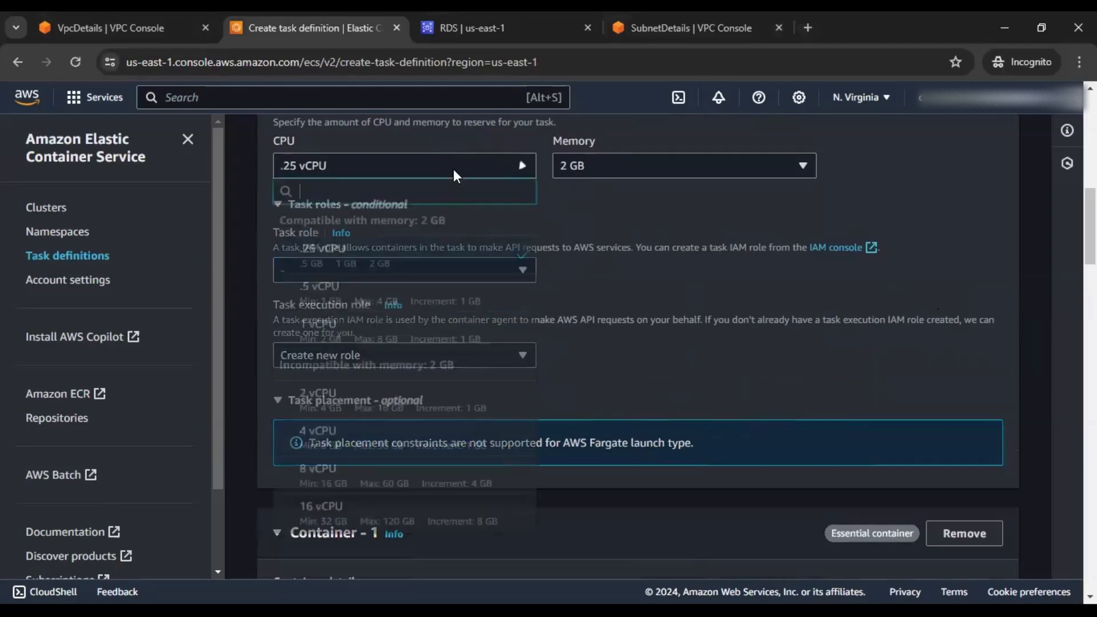
click(342, 291)
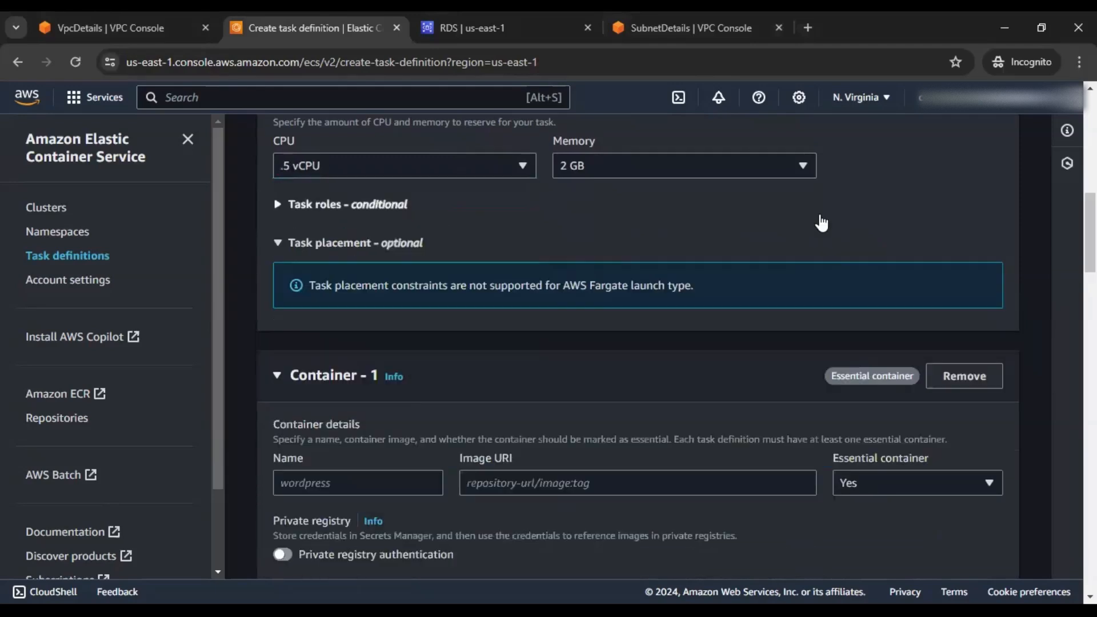
Assign ecstaskrole as the task role and keep the execution role as Create new role
click(821, 220)
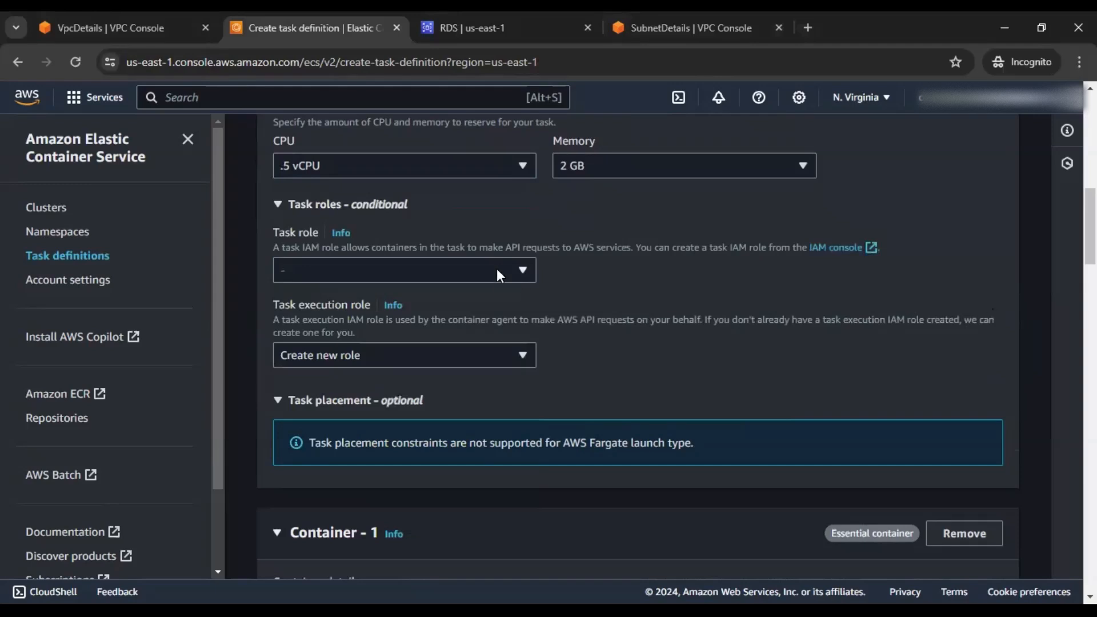
click(412, 268)
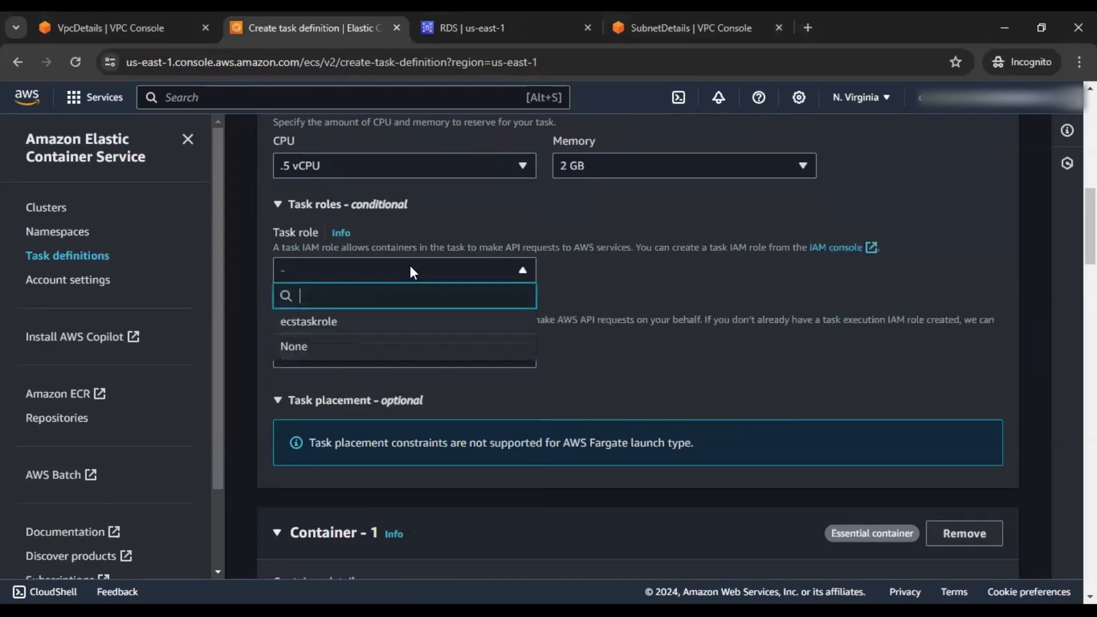
click(368, 324)
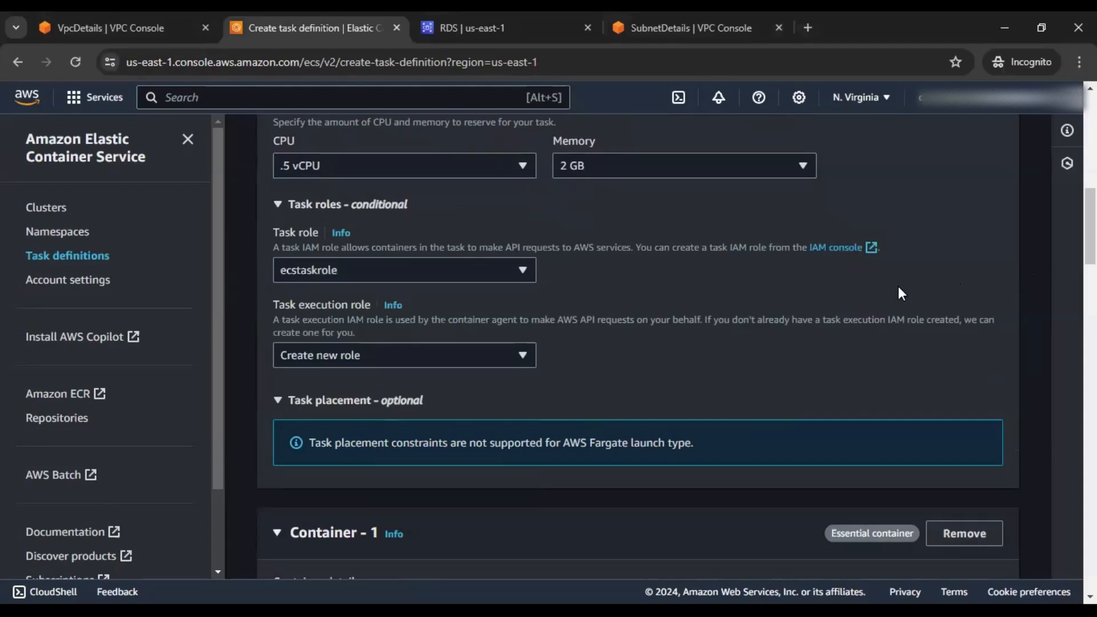
click(502, 355)
click(681, 354)
scroll(699, 351, down, 1)
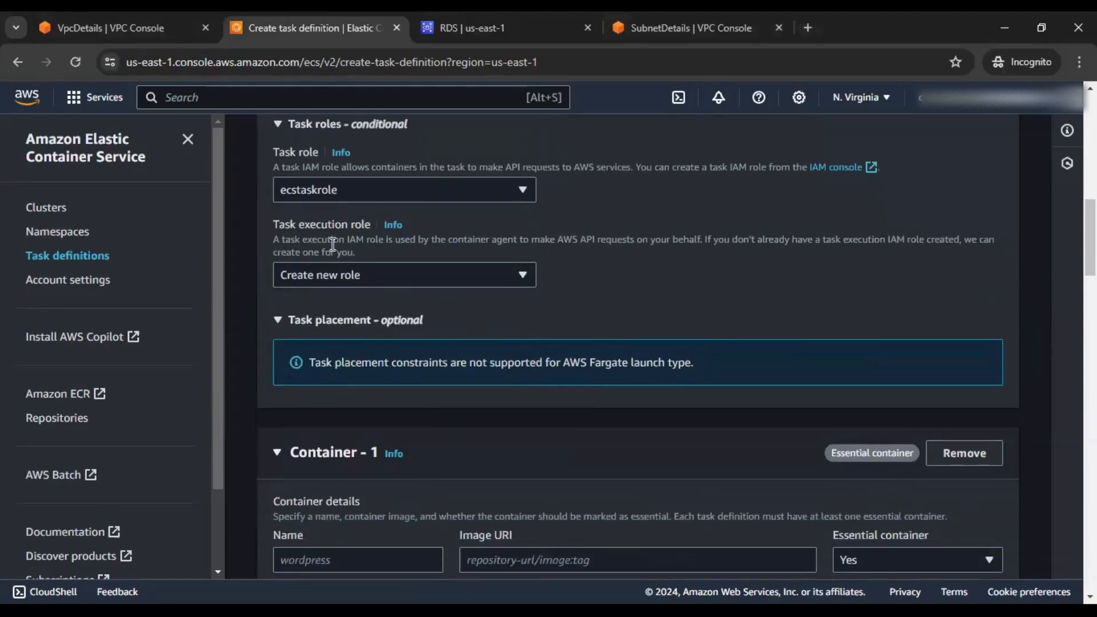
scroll(334, 238, up, 1)
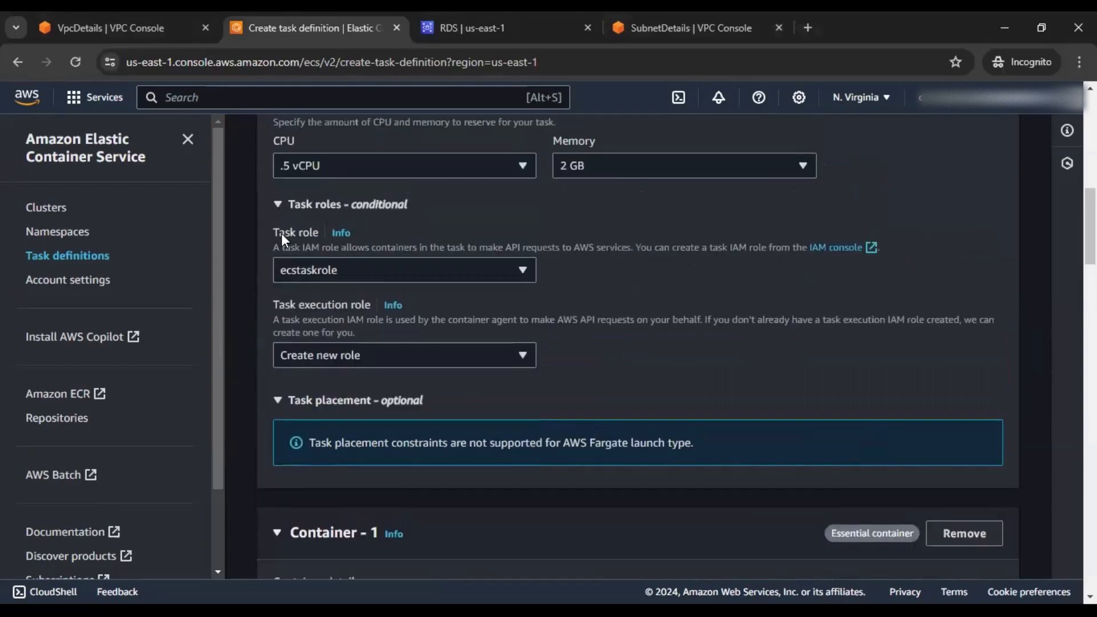
click(314, 327)
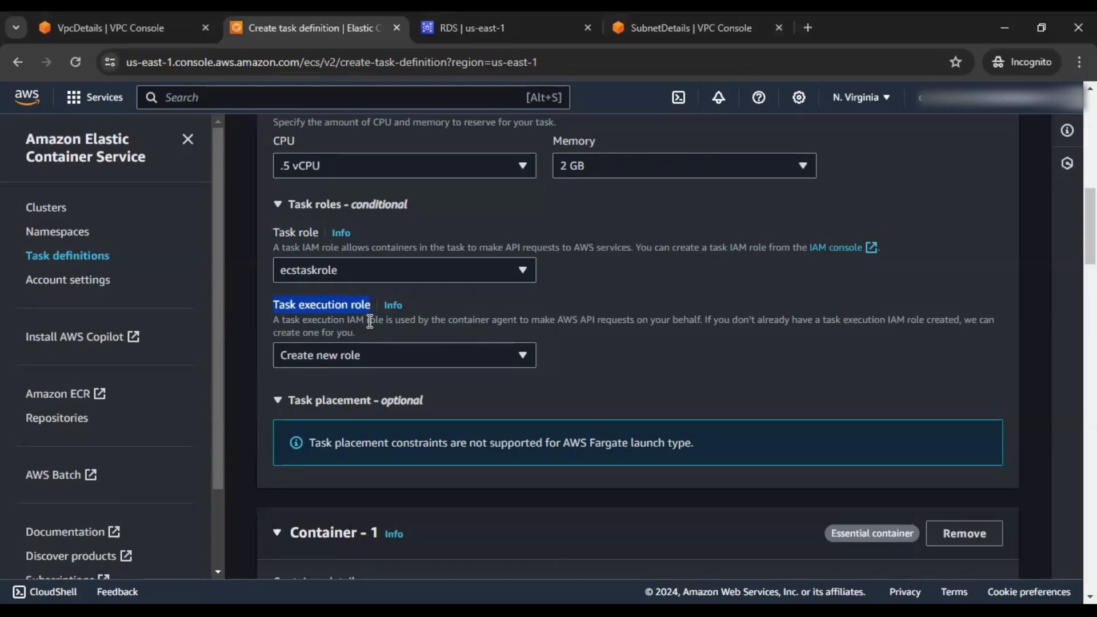
click(698, 354)
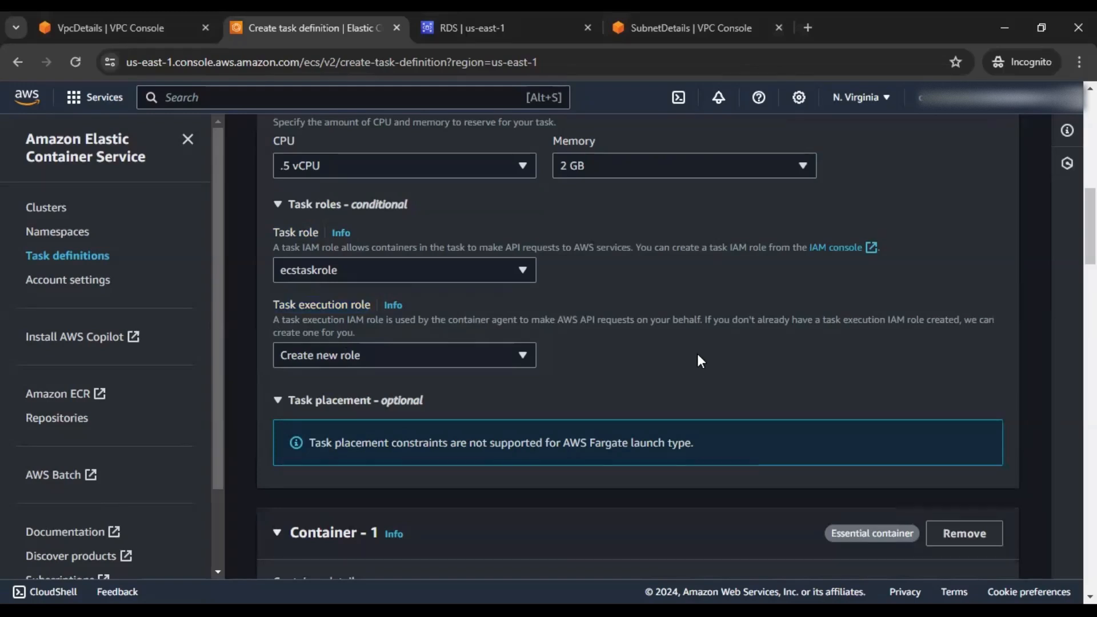
scroll(698, 351, down, 4)
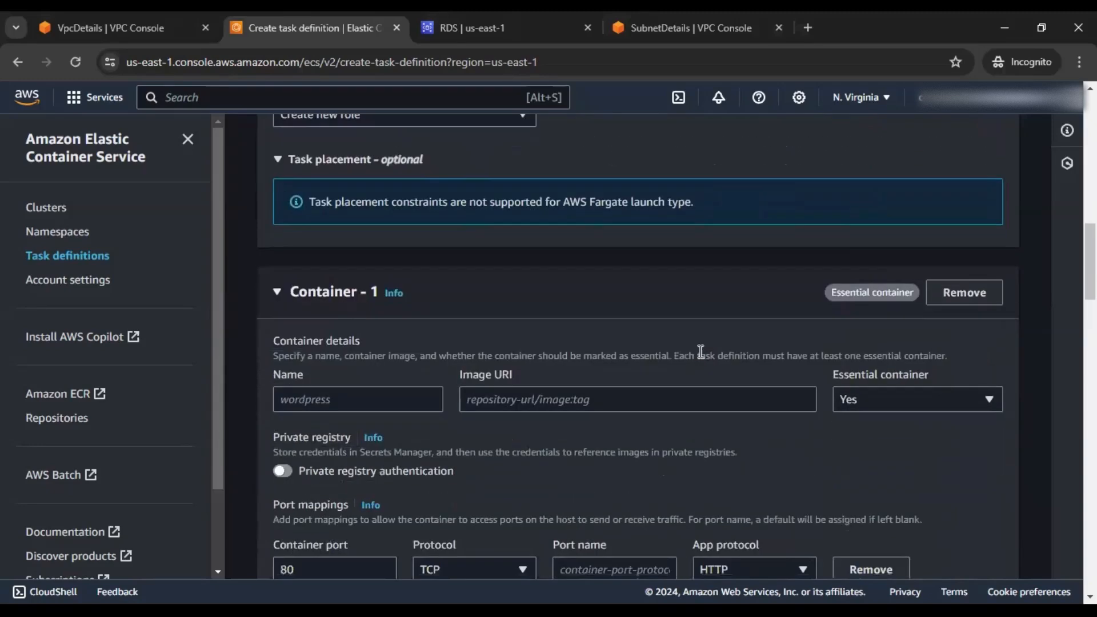
Name Container-1 myapp
scroll(572, 343, down, 1)
click(429, 318)
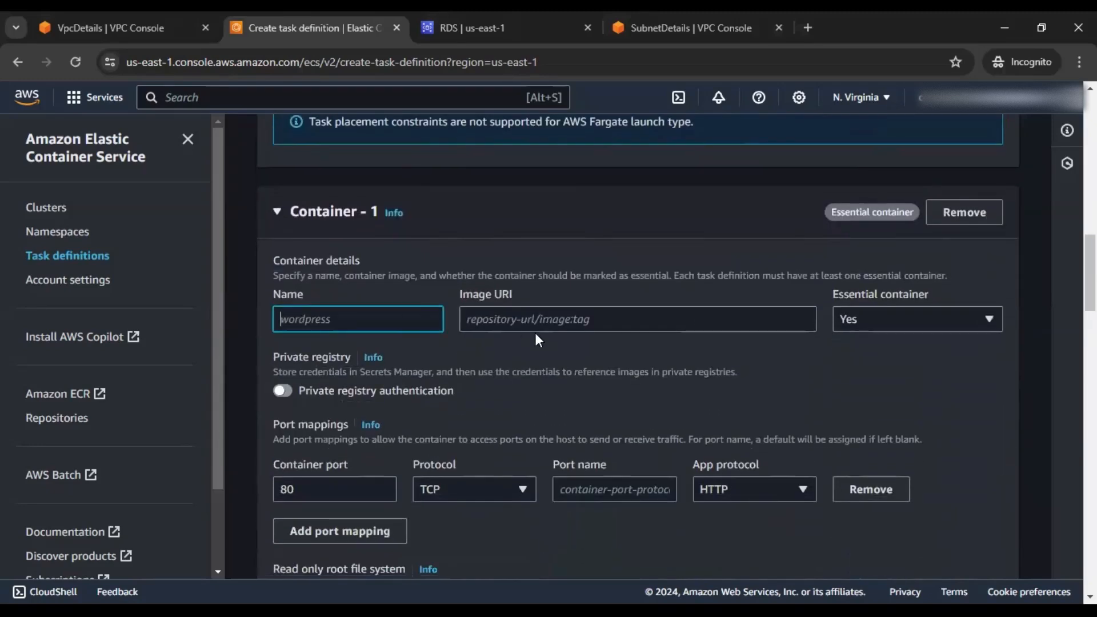
text(myapp)
click(538, 318)
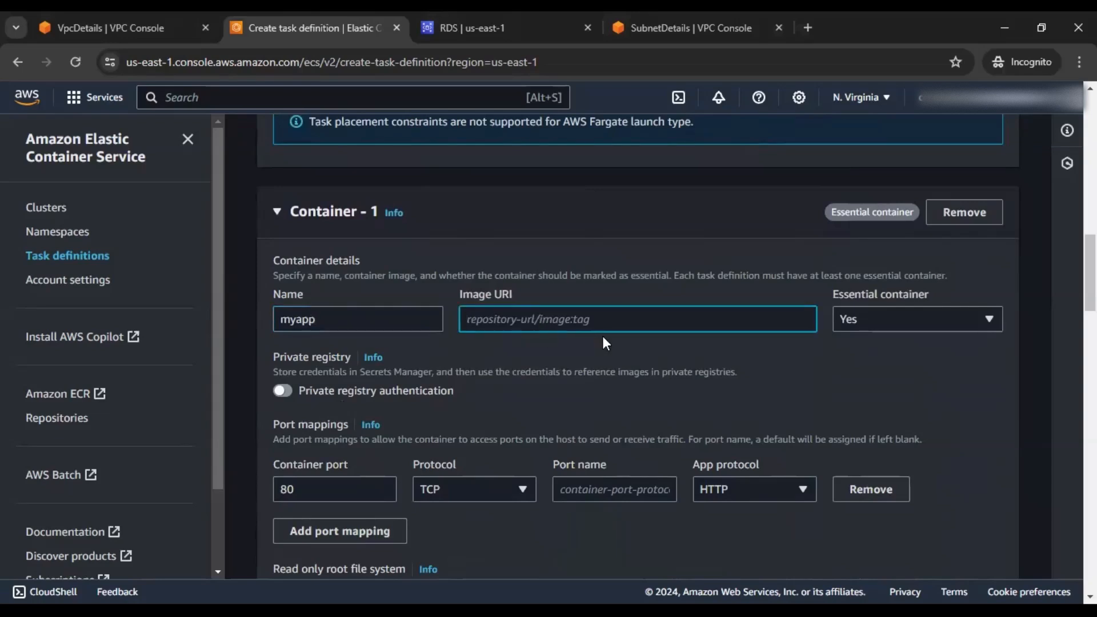
Paste docker.io/learninglight/myapp:v1.1 as the image URI and bring up the Docker Hub repository page
key(alt+Tab)
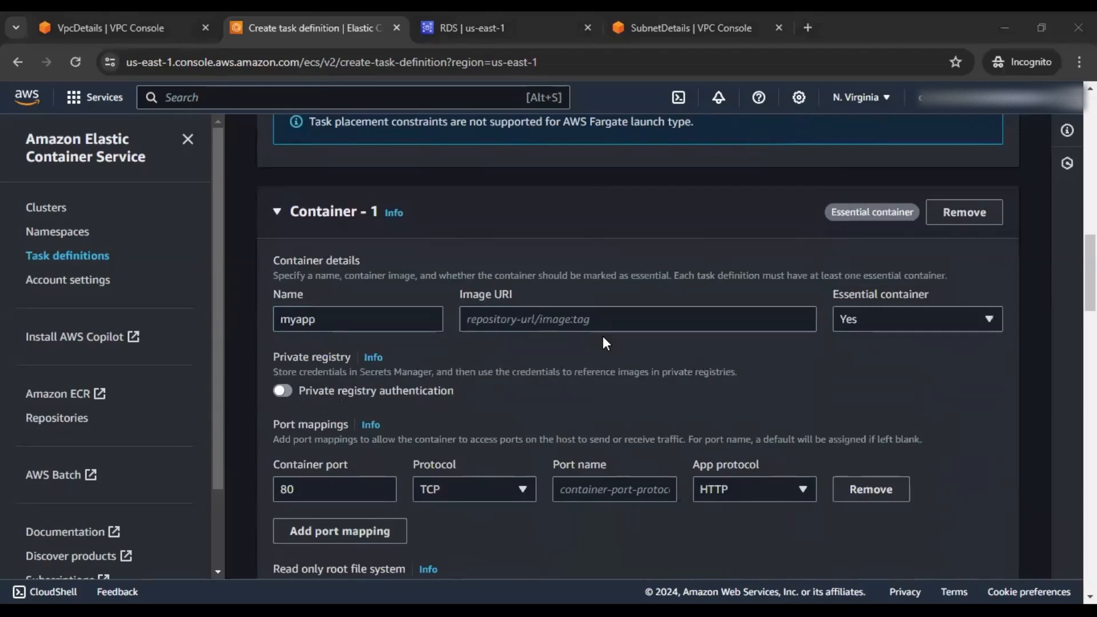
key(alt+Tab)
text(docker.io/learninglight/myapp:v1.1)
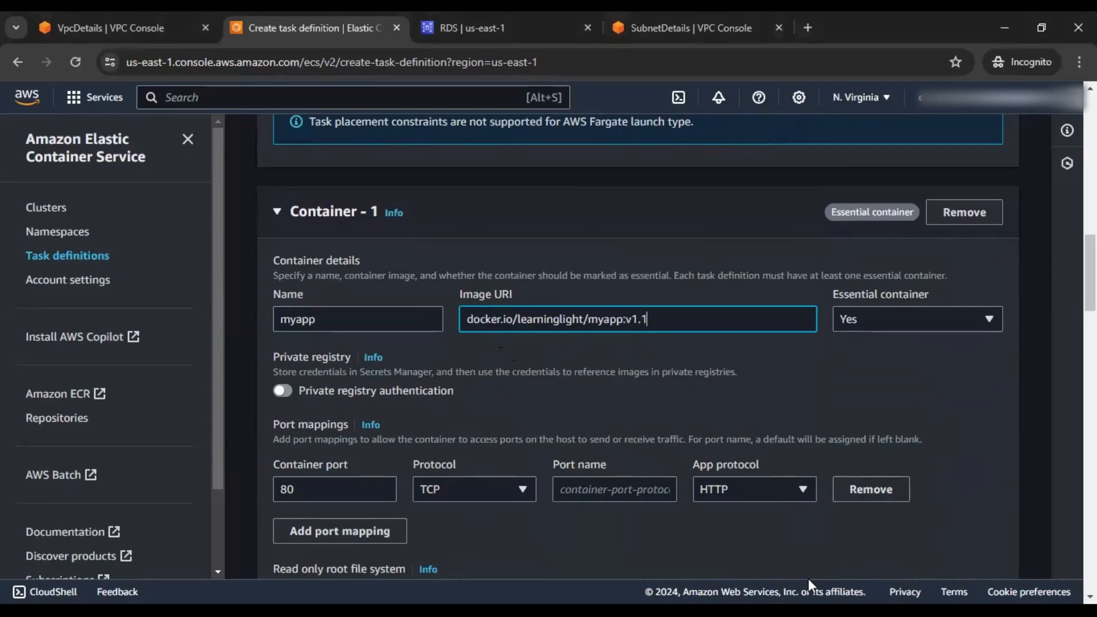
key(alt+Tab)
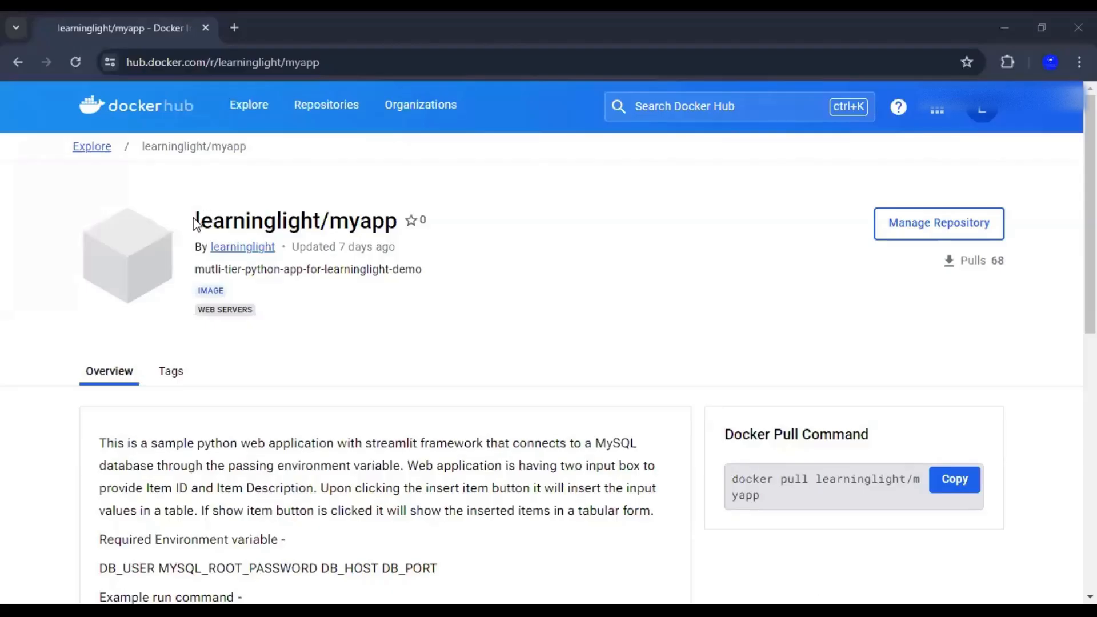
Highlight the learninglight/myapp repository name on Docker Hub
drag(196, 222, 400, 223)
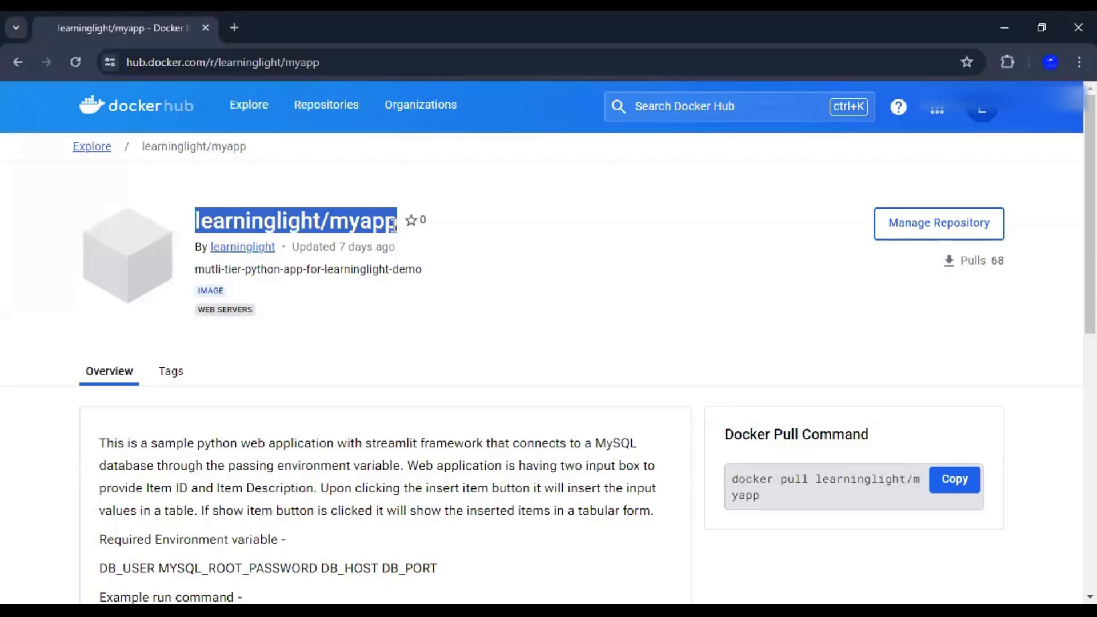
click(516, 347)
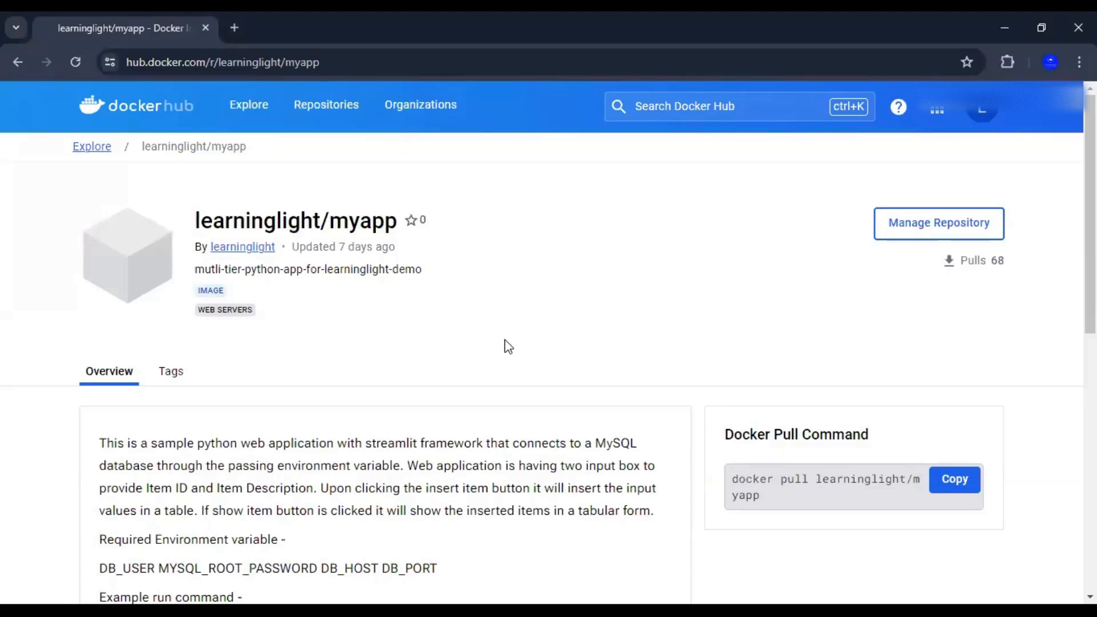
drag(198, 219, 397, 222)
click(196, 223)
drag(196, 223, 421, 237)
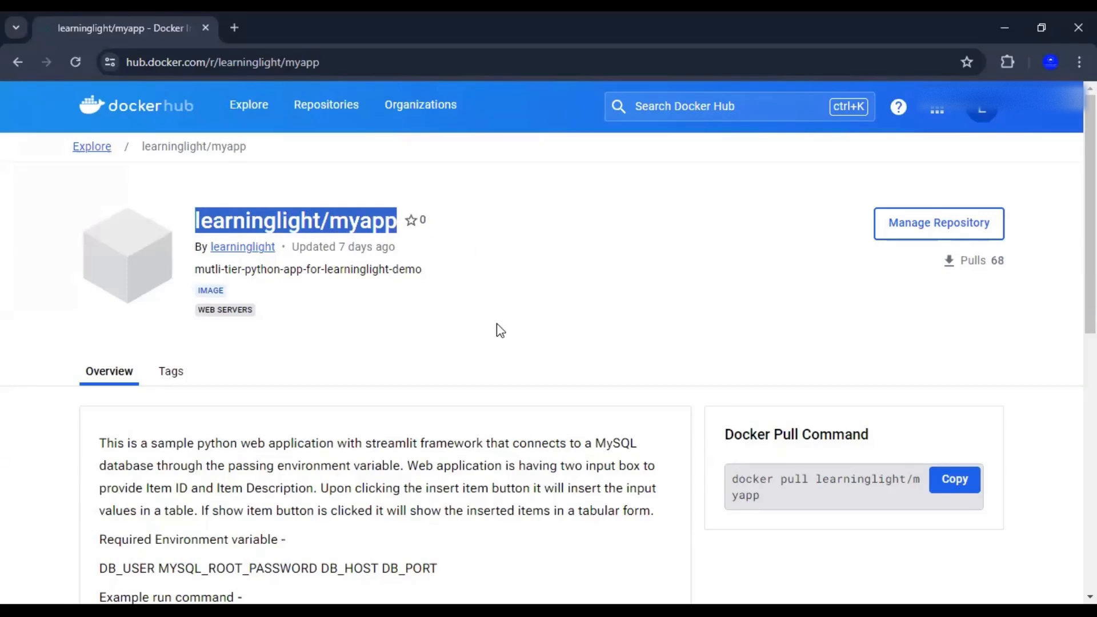
Review the required environment variables, then return to the form and check the myapp:v1.1 image address
scroll(481, 331, down, 2)
scroll(482, 331, down, 2)
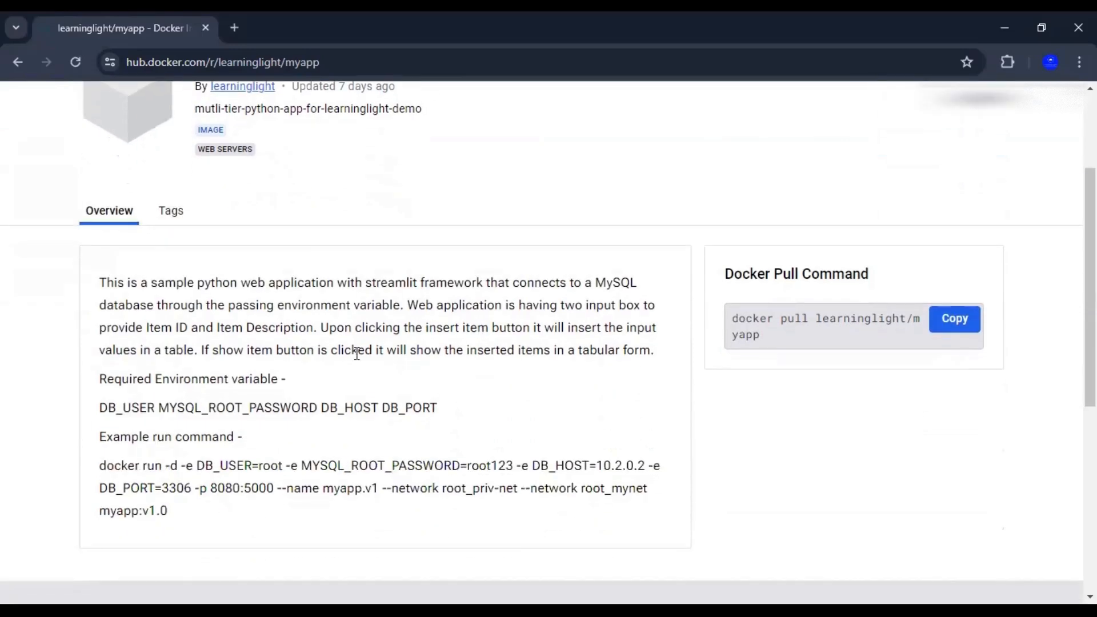
drag(100, 408, 448, 417)
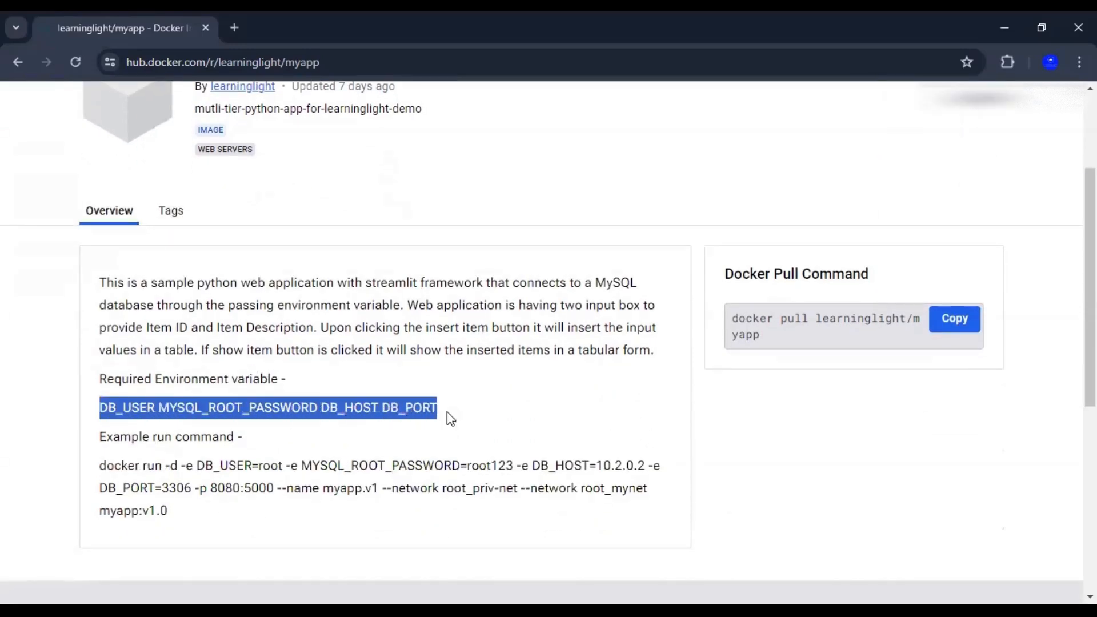
scroll(512, 382, up, 2)
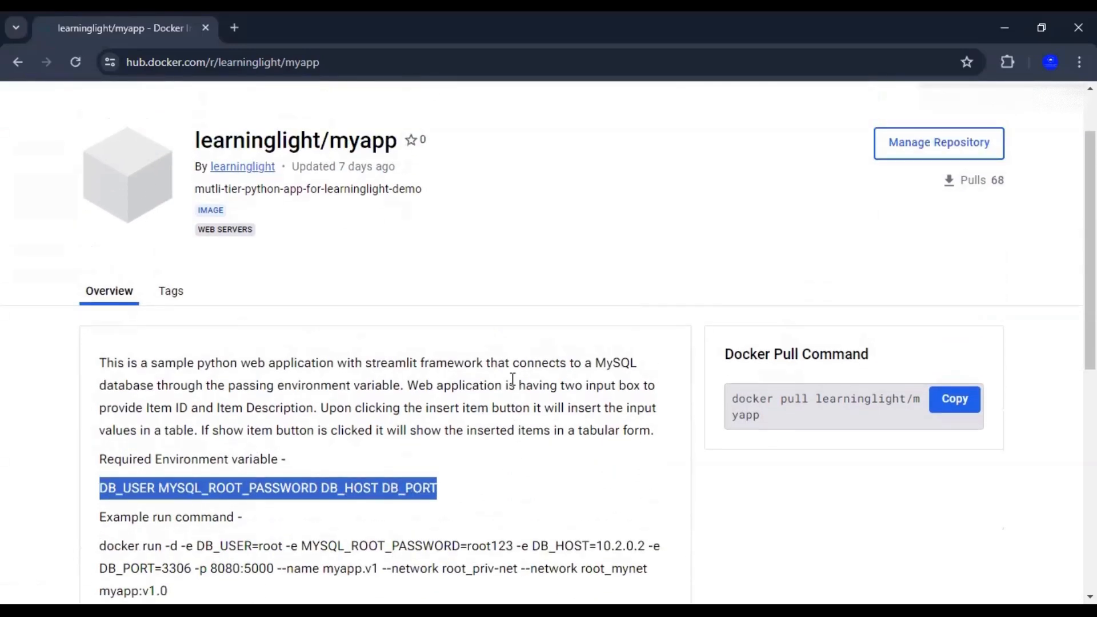
scroll(512, 379, up, 2)
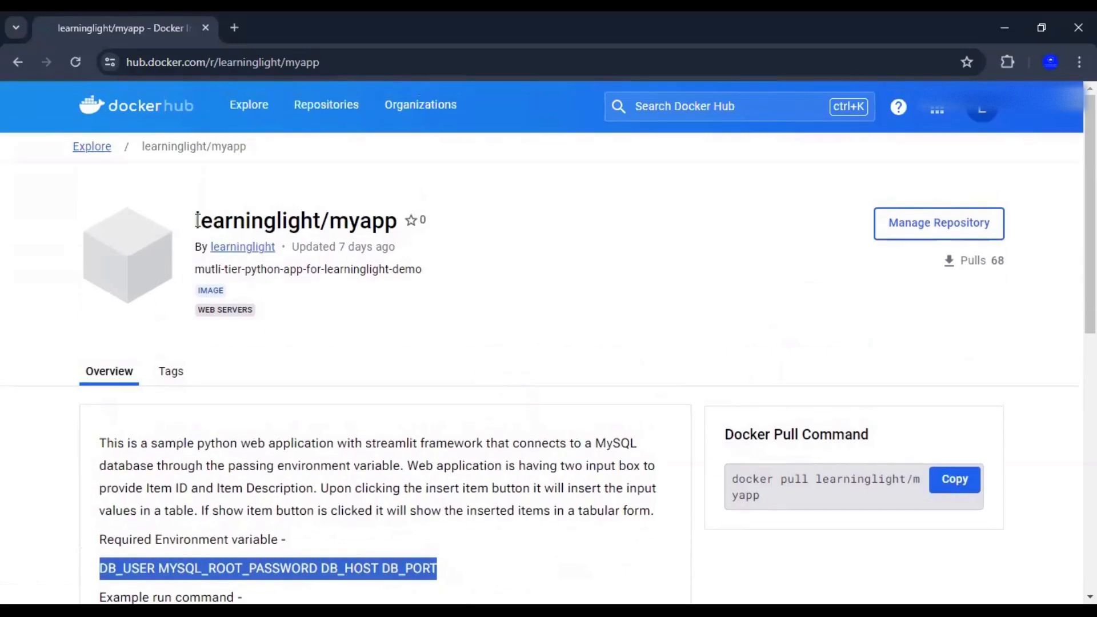
drag(197, 220, 399, 221)
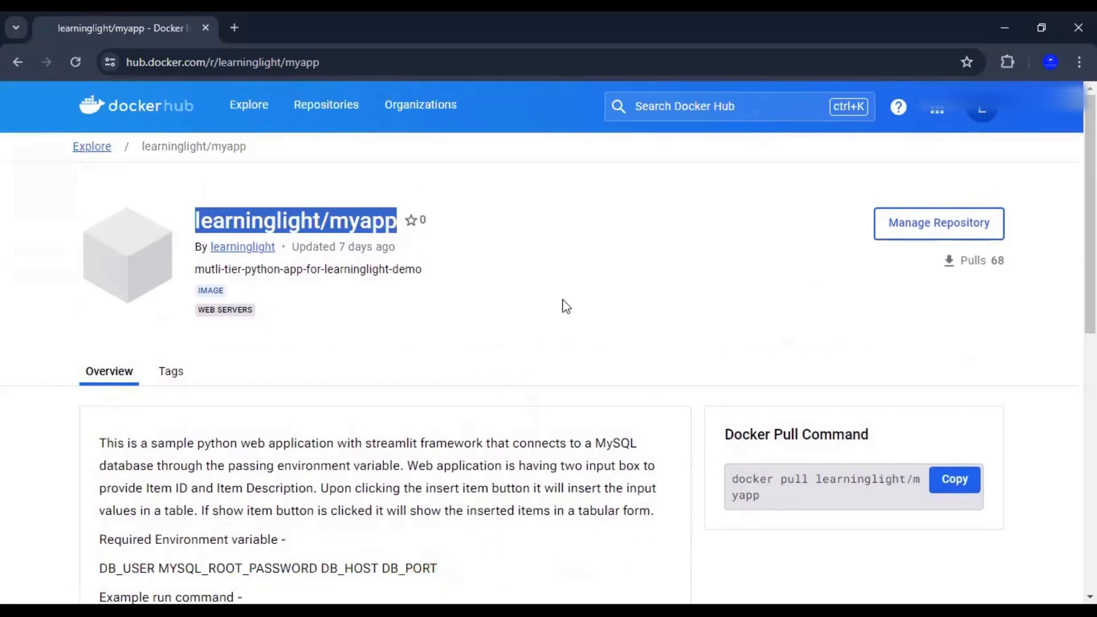
click(574, 313)
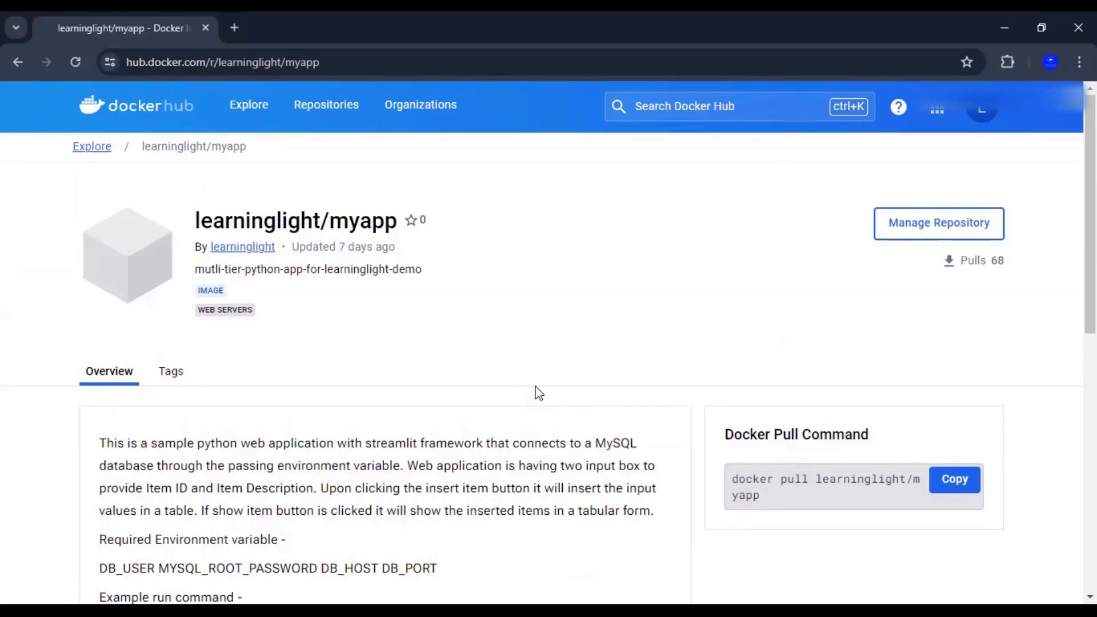
key(alt+Tab)
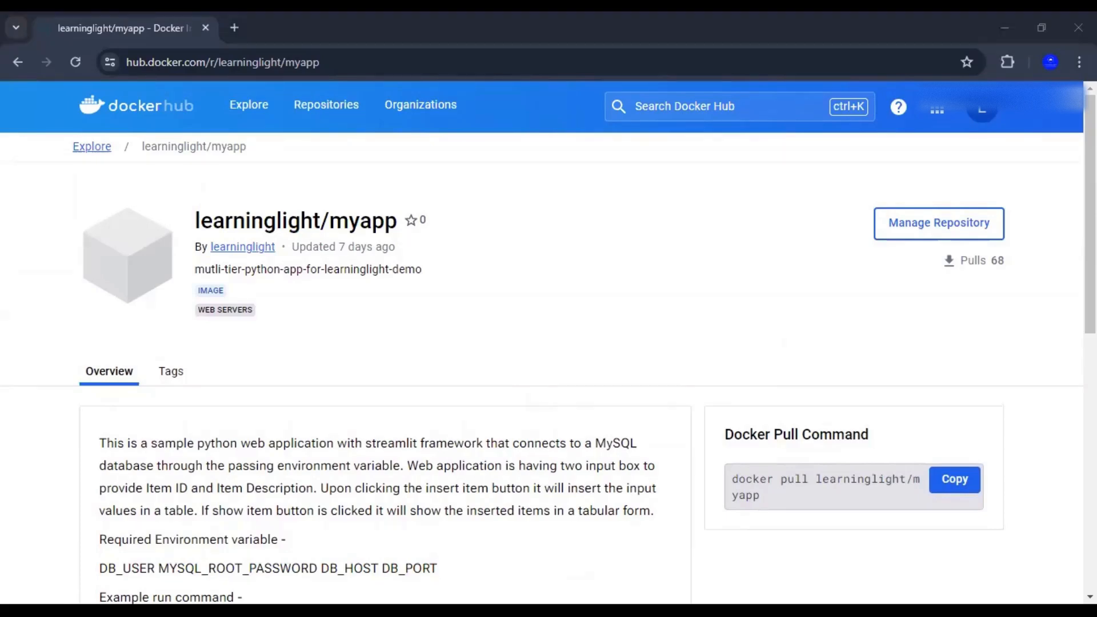
key(alt+Tab)
drag(517, 319, 678, 321)
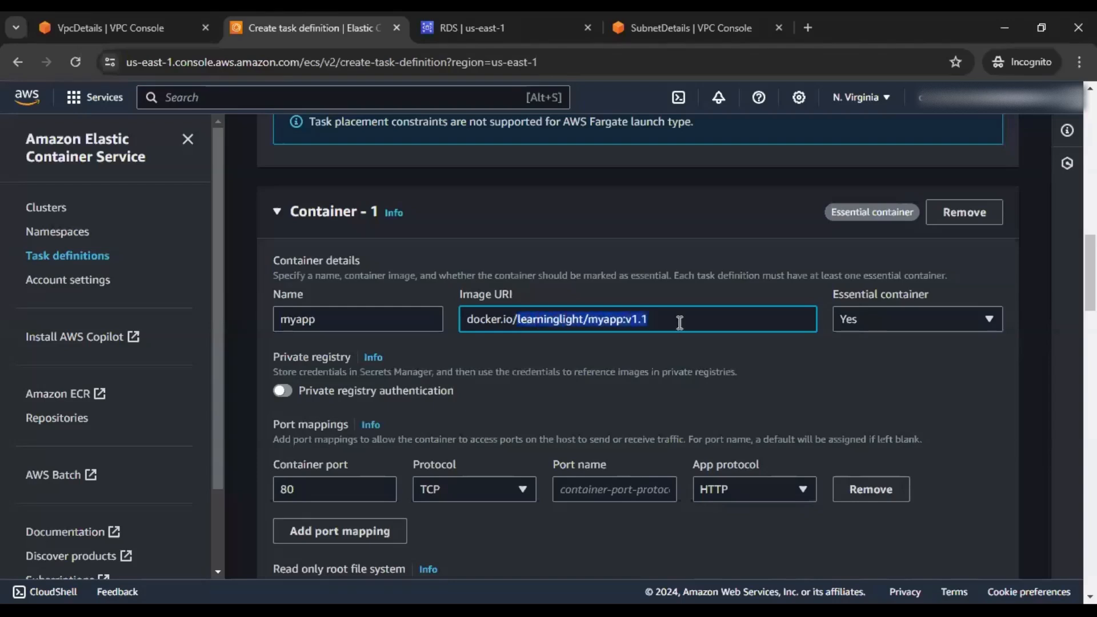
Change Container-1's port from 80 to 5000 and name the port myappport
click(752, 364)
scroll(752, 364, down, 1)
double_click(276, 413)
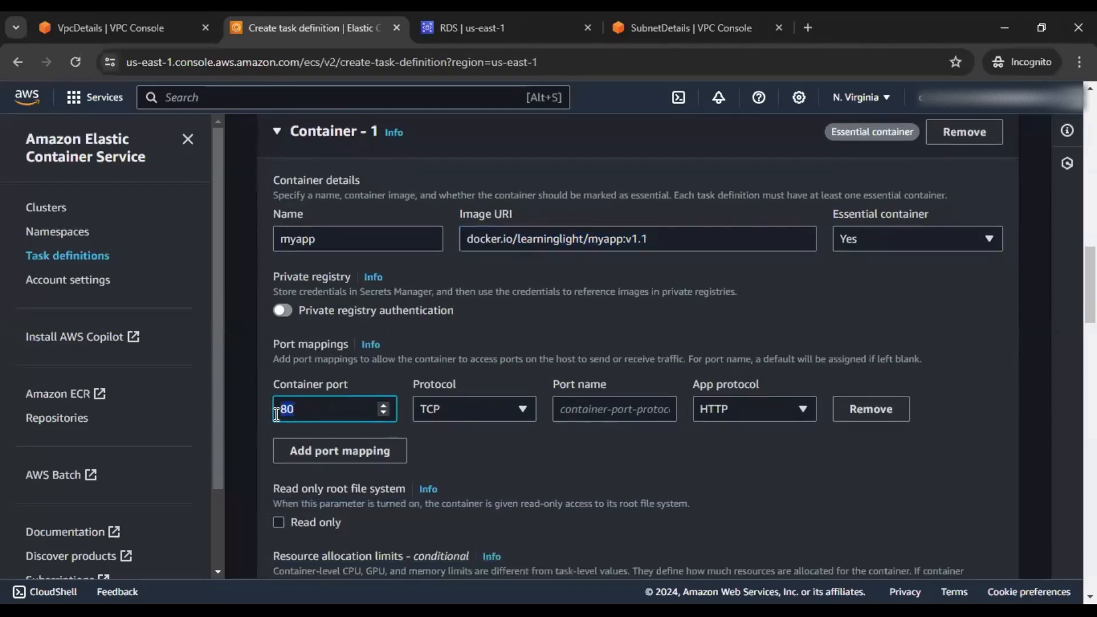
text(5000)
click(856, 322)
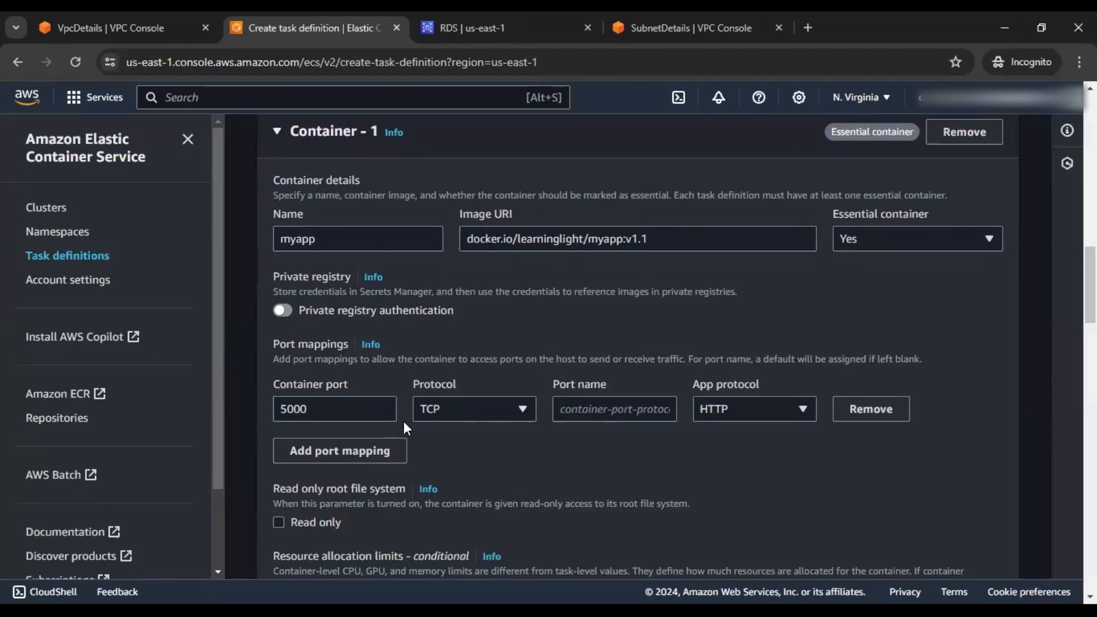
click(585, 409)
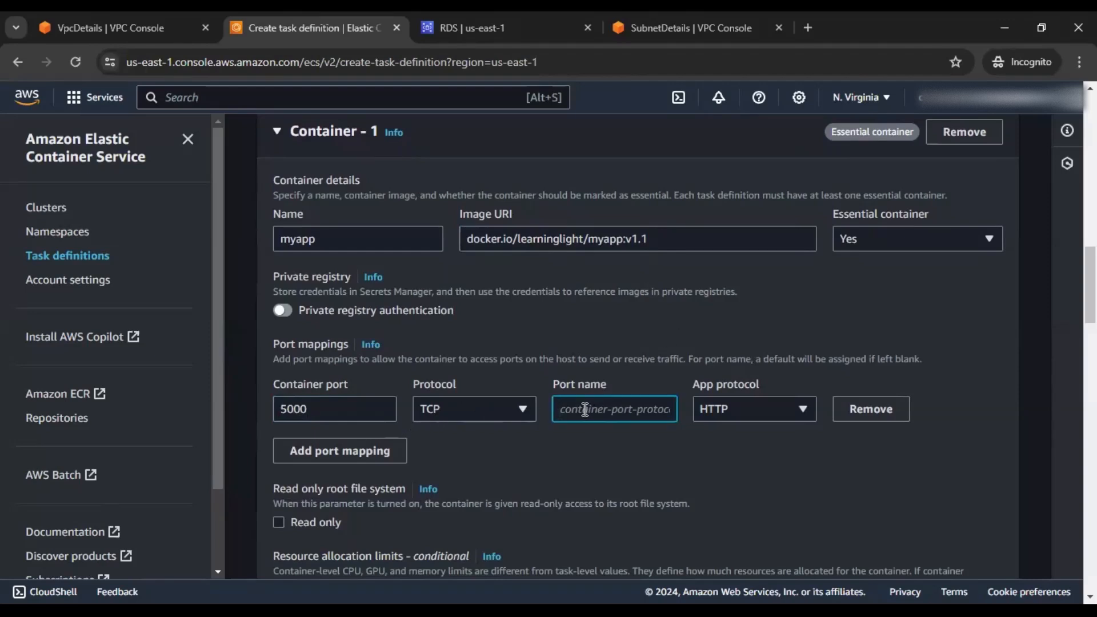
text(myapp)
text(port)
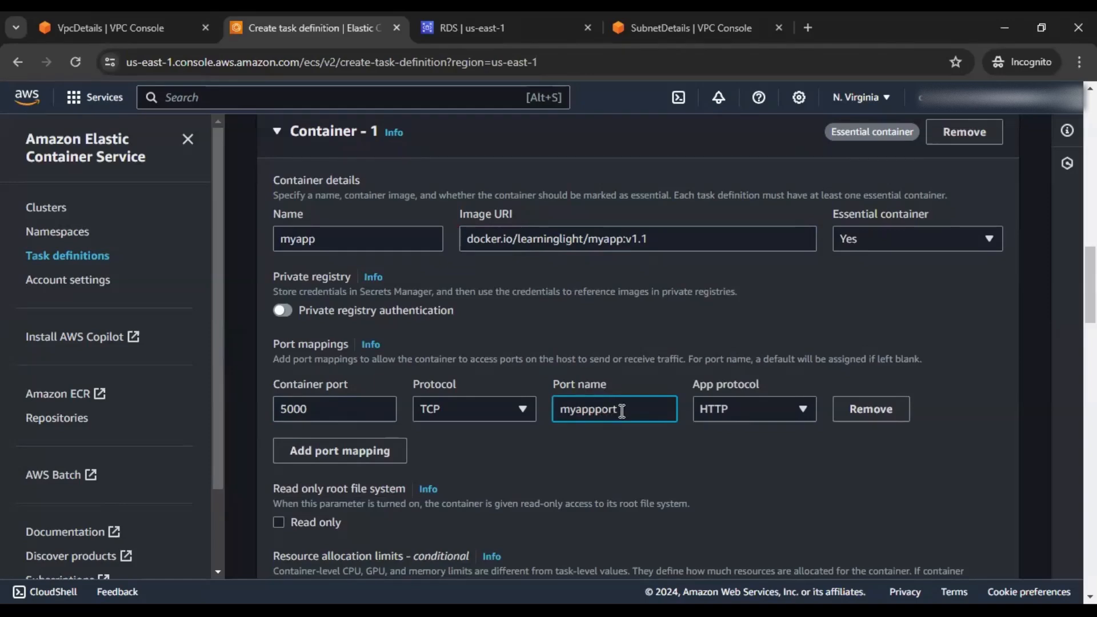
scroll(621, 411, down, 3)
scroll(635, 412, down, 3)
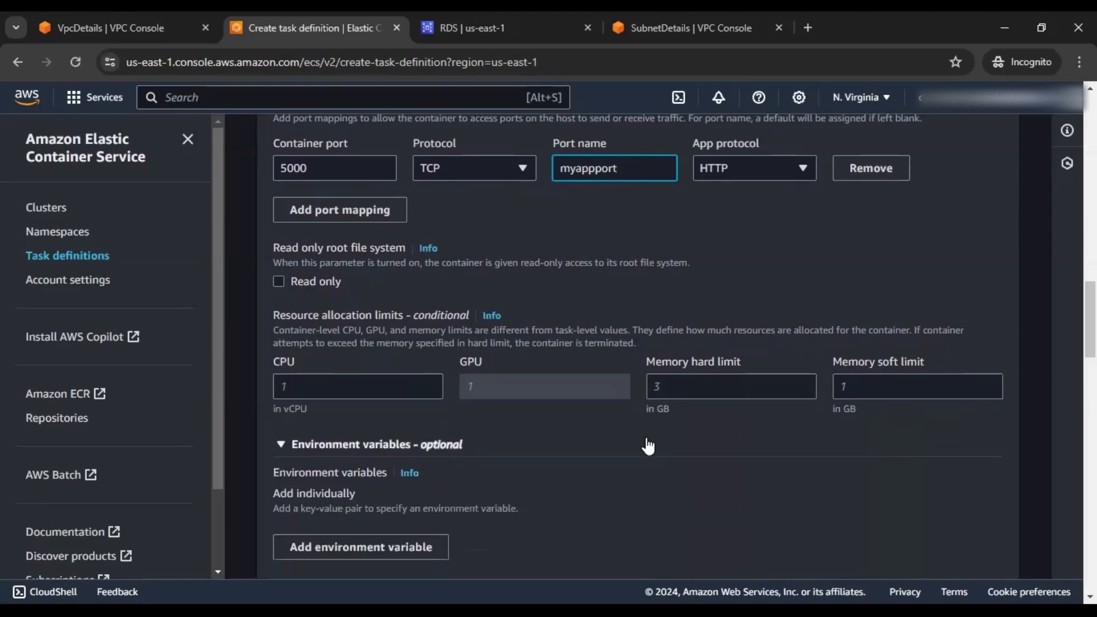
scroll(648, 444, down, 3)
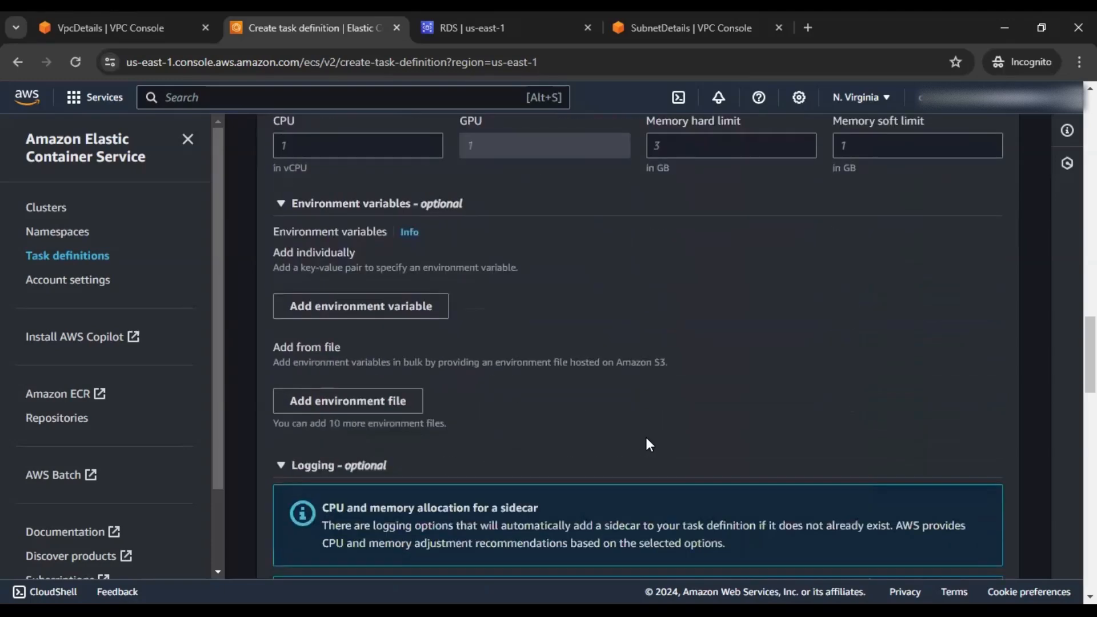
Add environment variable DB_USER with value admin
click(357, 313)
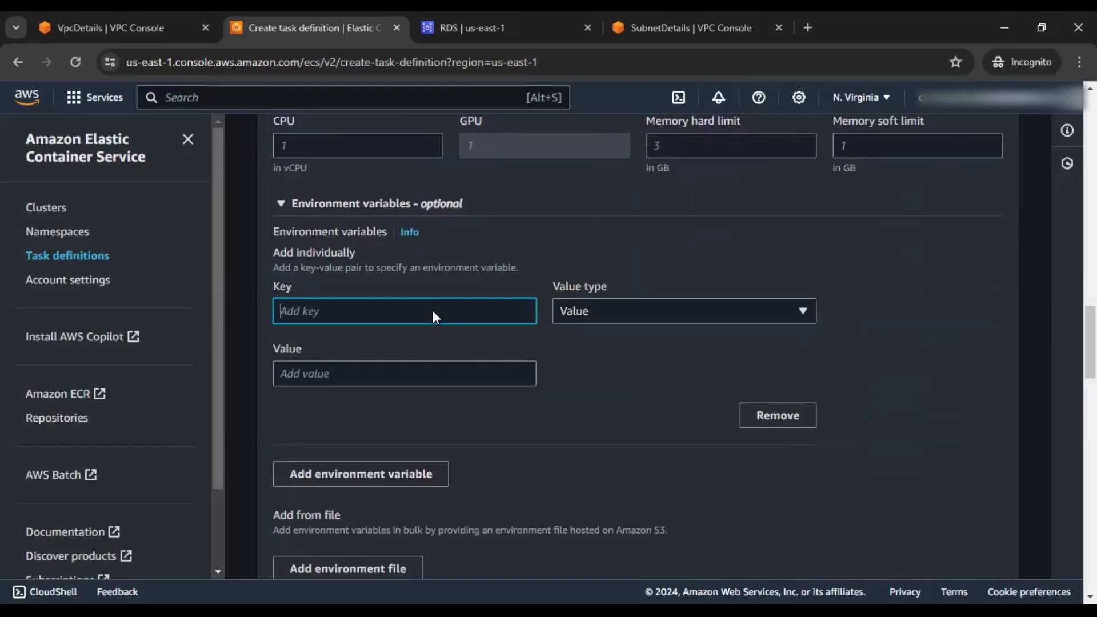
key(alt+Tab)
drag(100, 407, 156, 413)
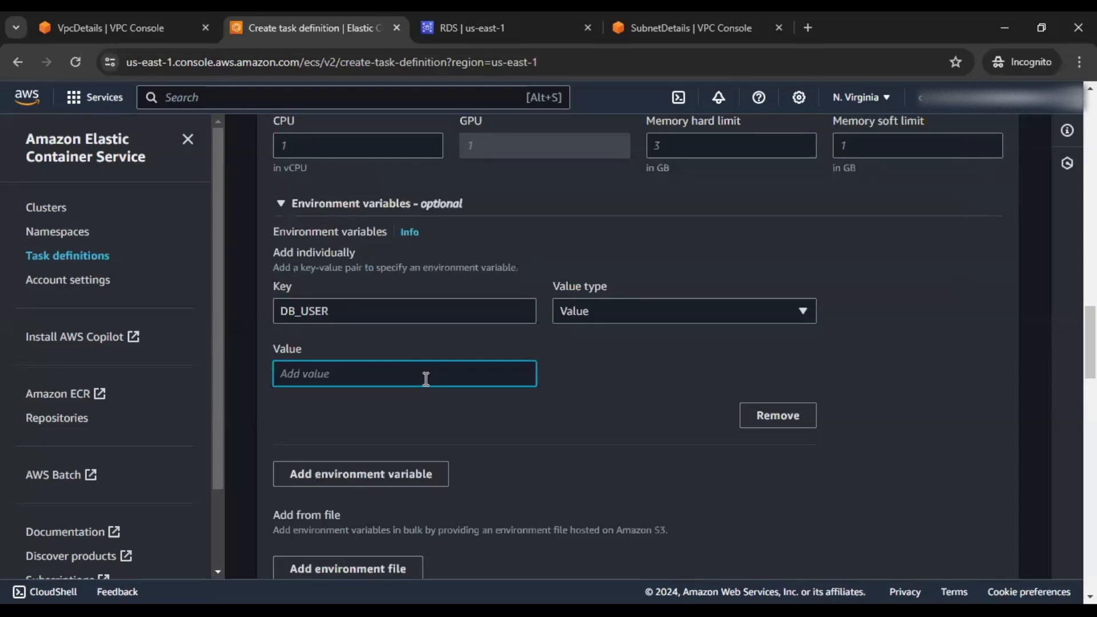
text(admin)
scroll(411, 389, down, 1)
Add environment variable MYSQL_ROOT_PASSWORD with the database root password as value
click(417, 389)
scroll(420, 384, down, 1)
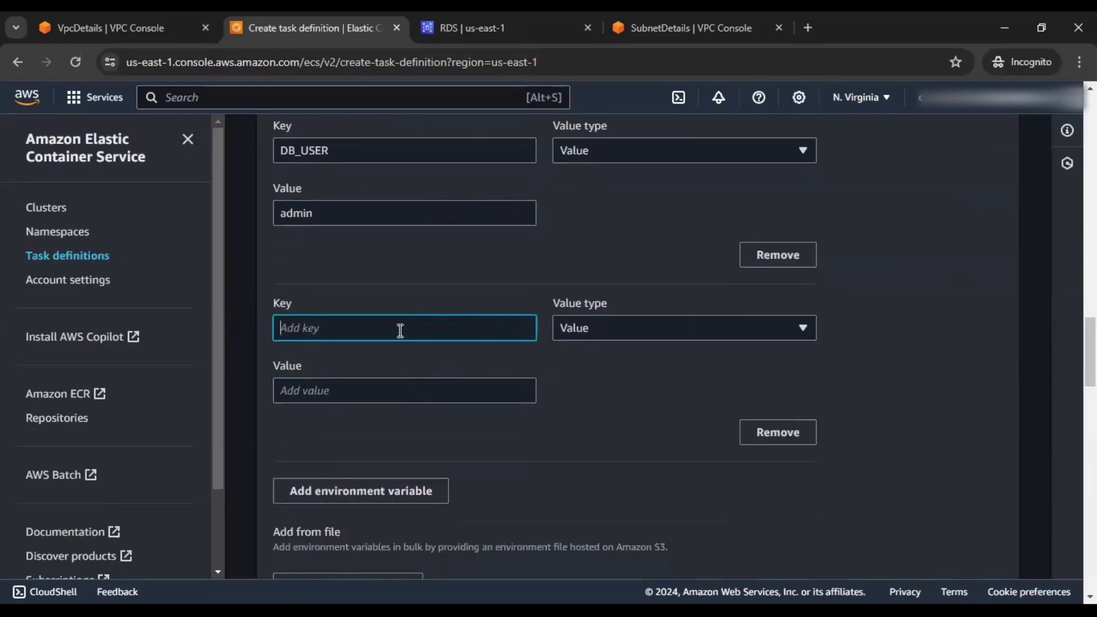
drag(159, 408, 318, 412)
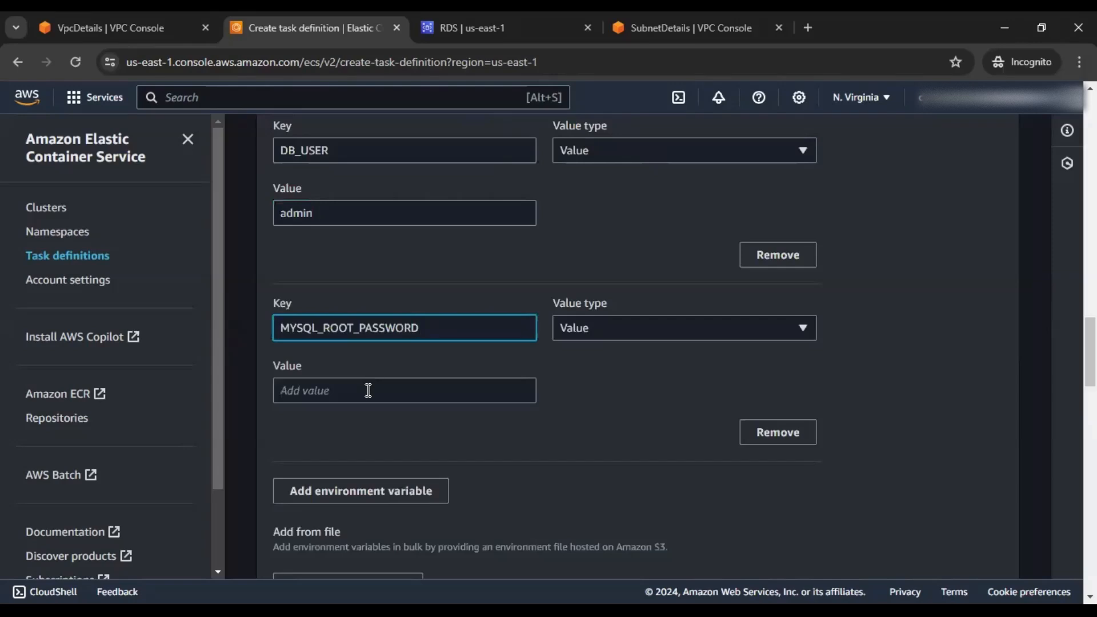
click(368, 391)
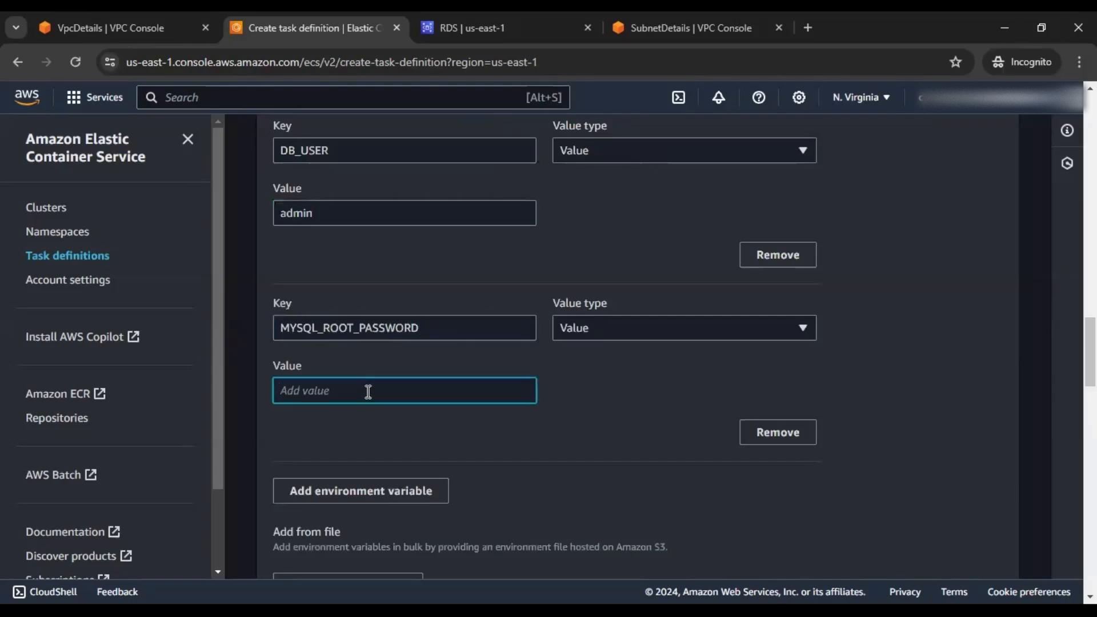
Add environment variable DB_HOST set to database-1's copied endpoint
click(378, 488)
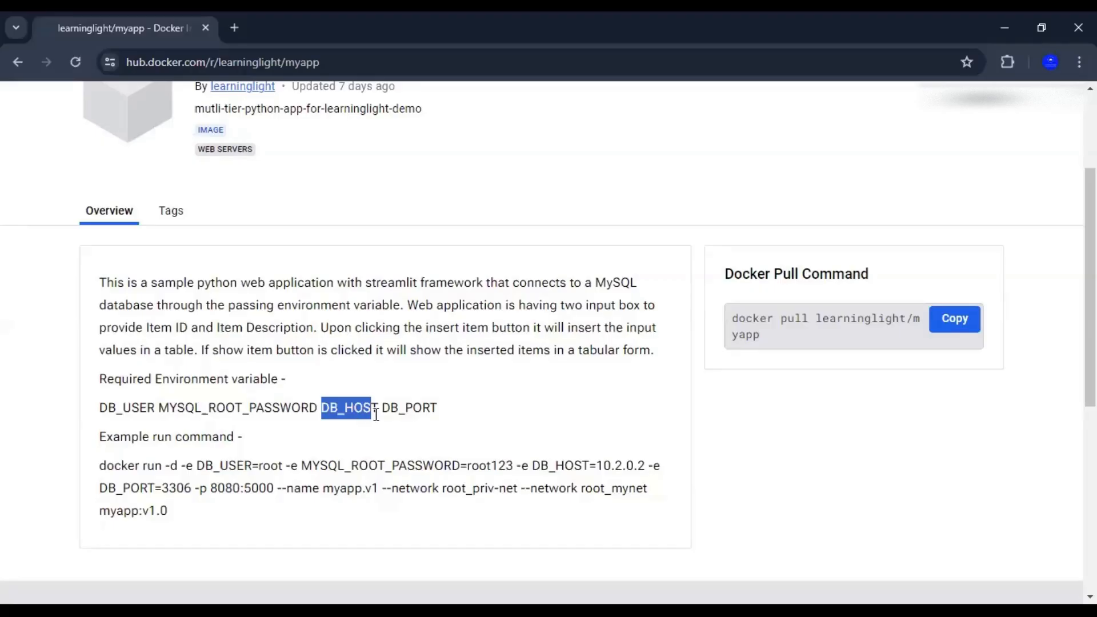
drag(322, 409, 377, 414)
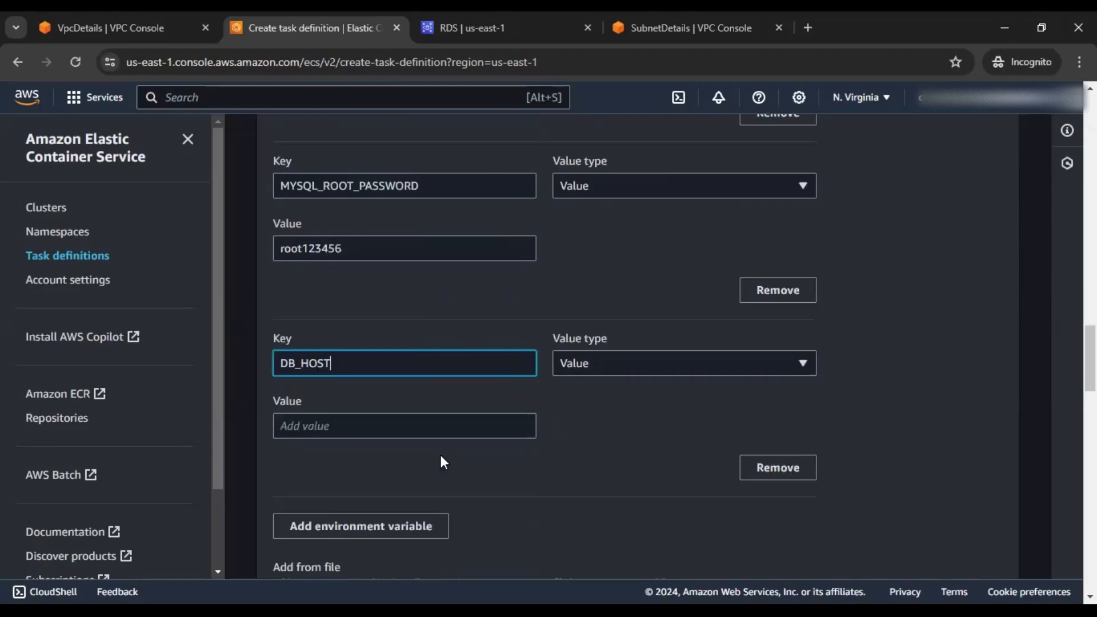
scroll(383, 299, down, 2)
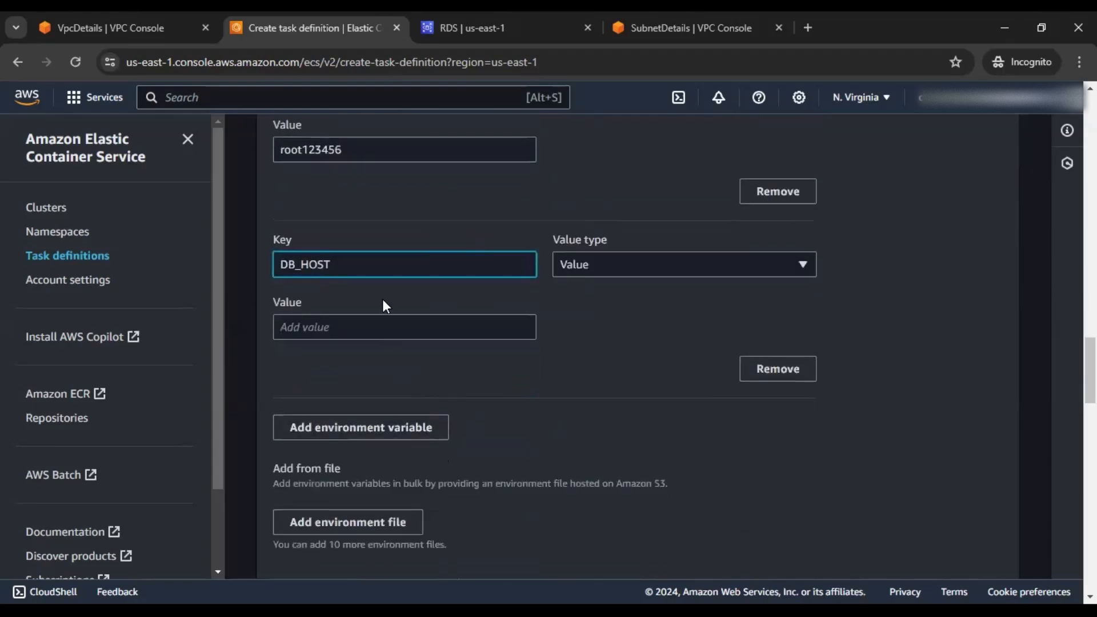
click(377, 337)
click(515, 31)
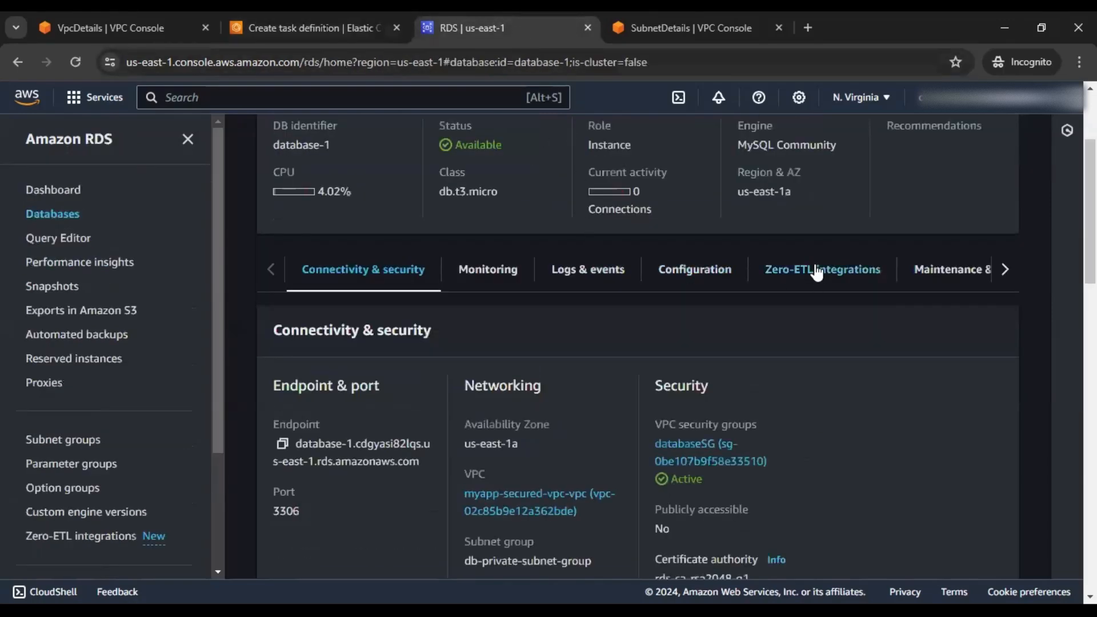
click(283, 444)
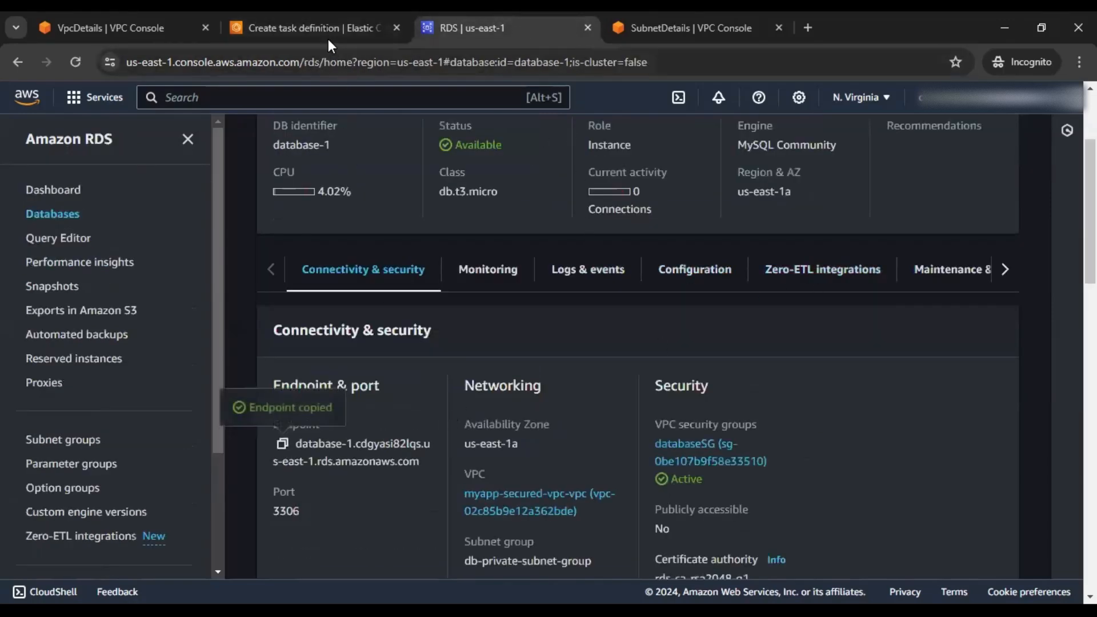
click(320, 29)
key(ctrl+v)
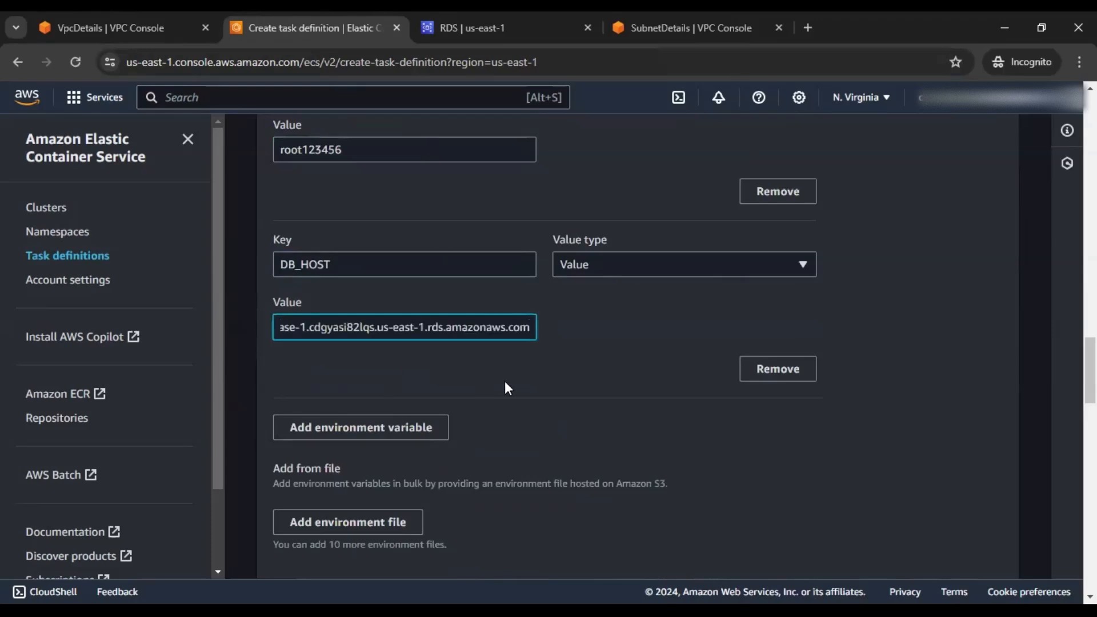
Add environment variable DB_PORT, copied from the Docker Hub docs, with value 3306
click(379, 428)
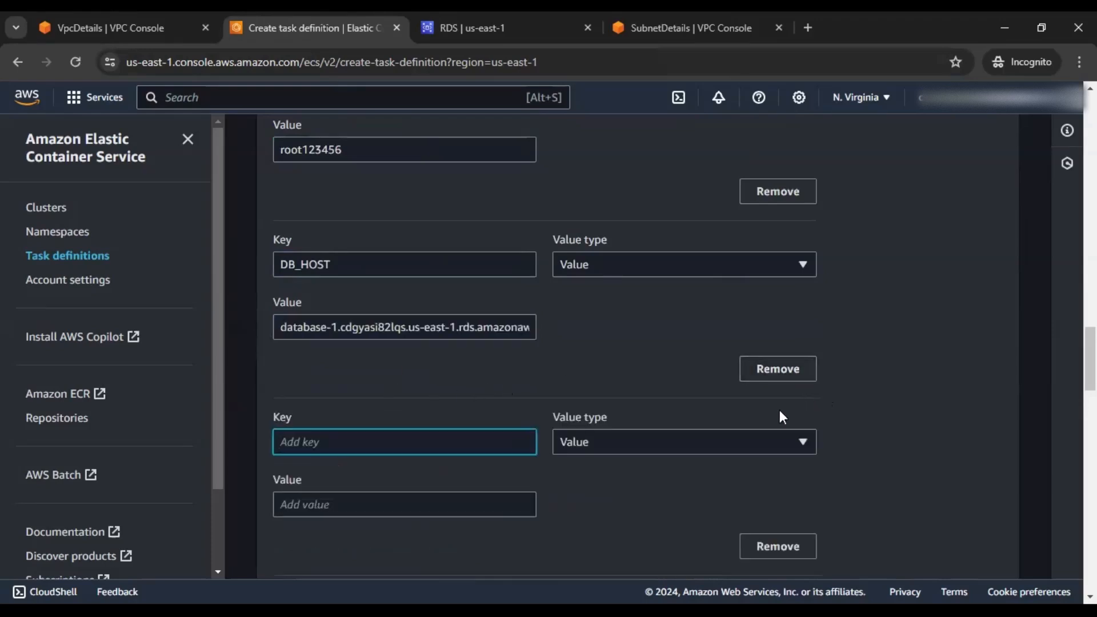
key(alt+Tab)
drag(382, 409, 435, 413)
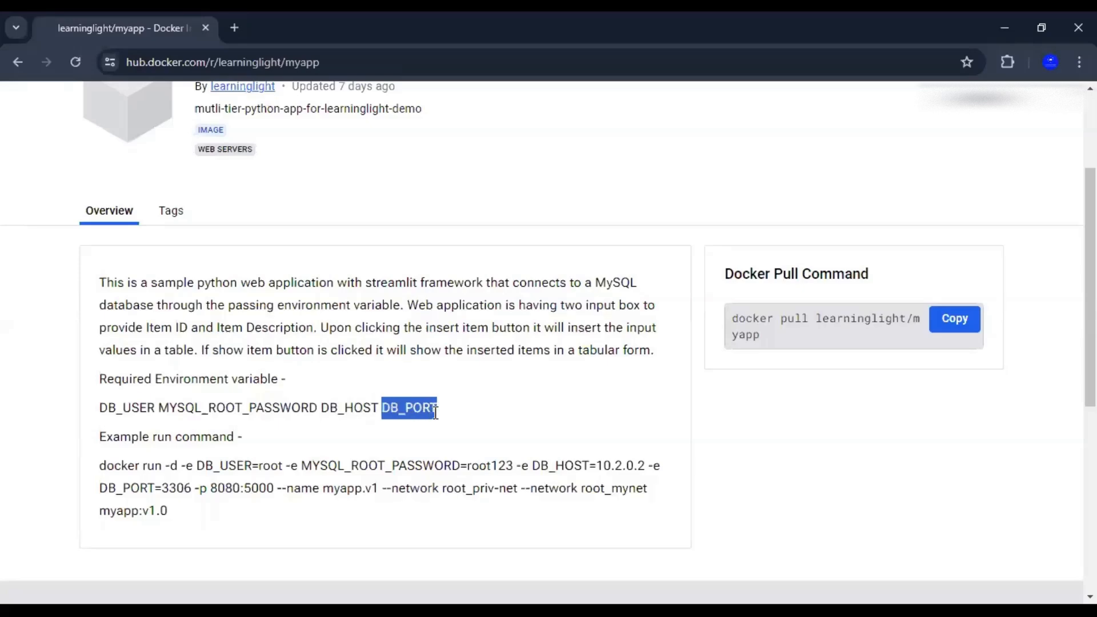
key(ctrl+c)
key(alt+Tab)
key(ctrl+v)
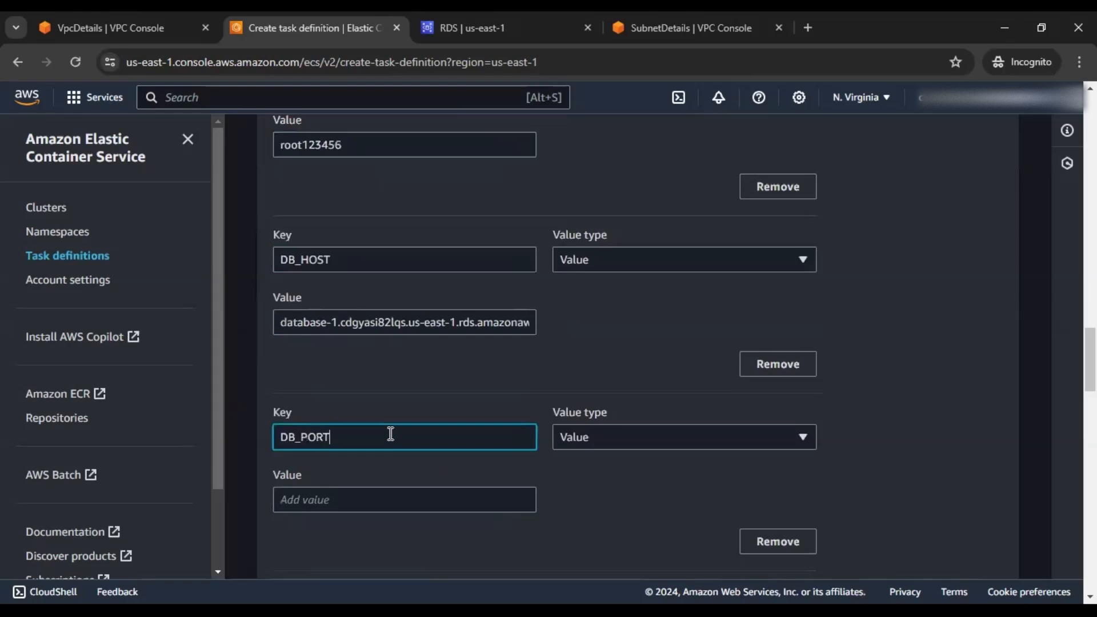
click(386, 424)
text(3306)
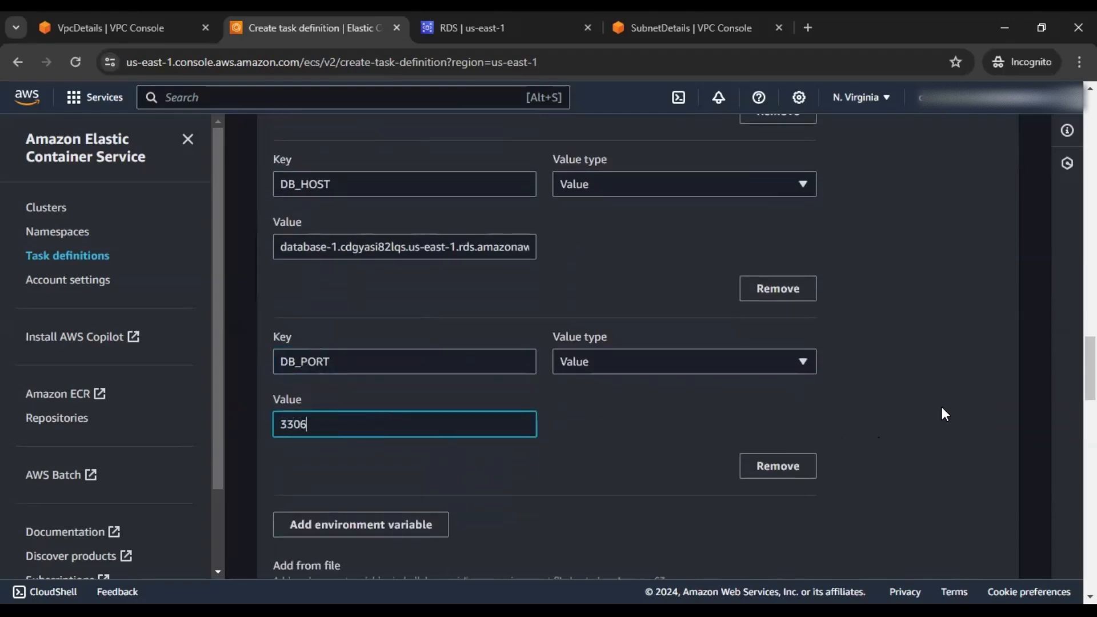
Review the completed form and create the task definition, producing ACTIVE revision myapptask:1
scroll(940, 408, down, 3)
scroll(940, 409, down, 3)
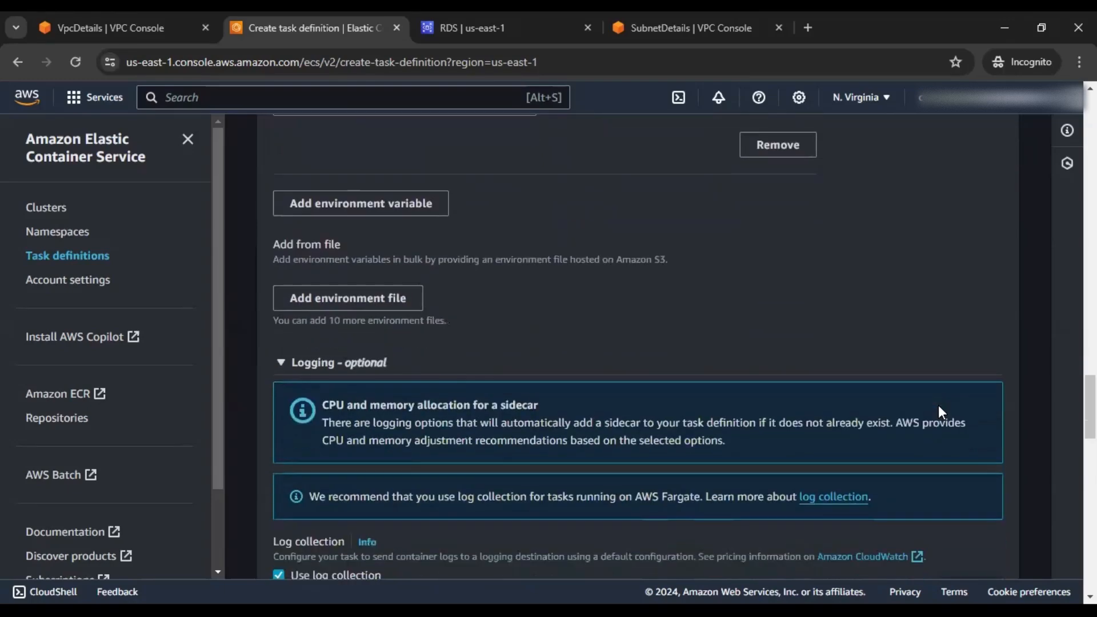
scroll(940, 410, down, 10)
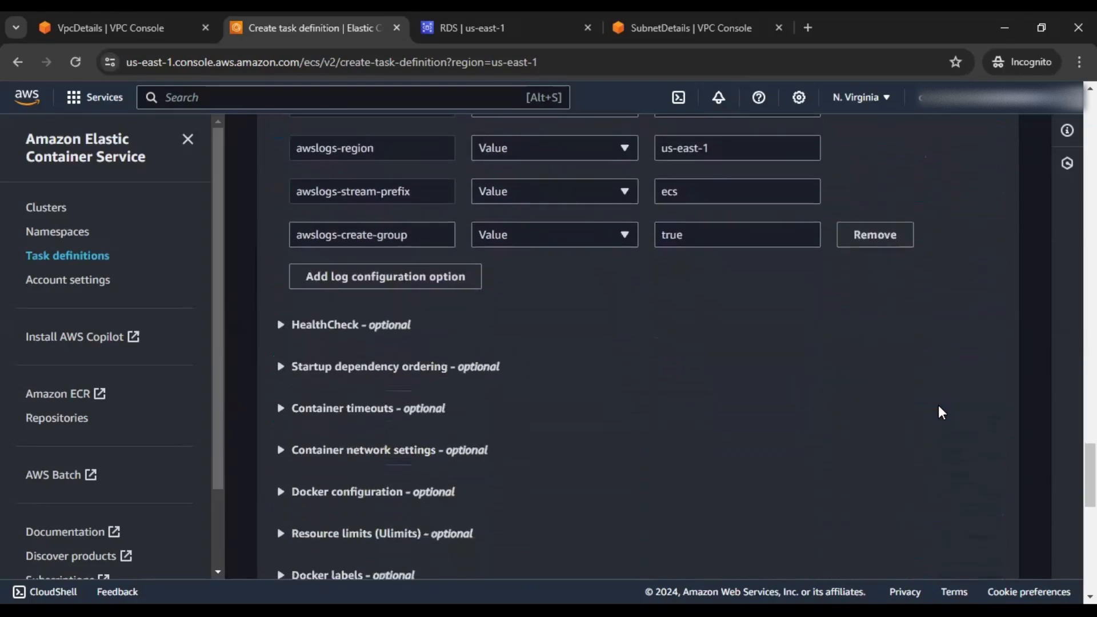
scroll(939, 407, down, 2)
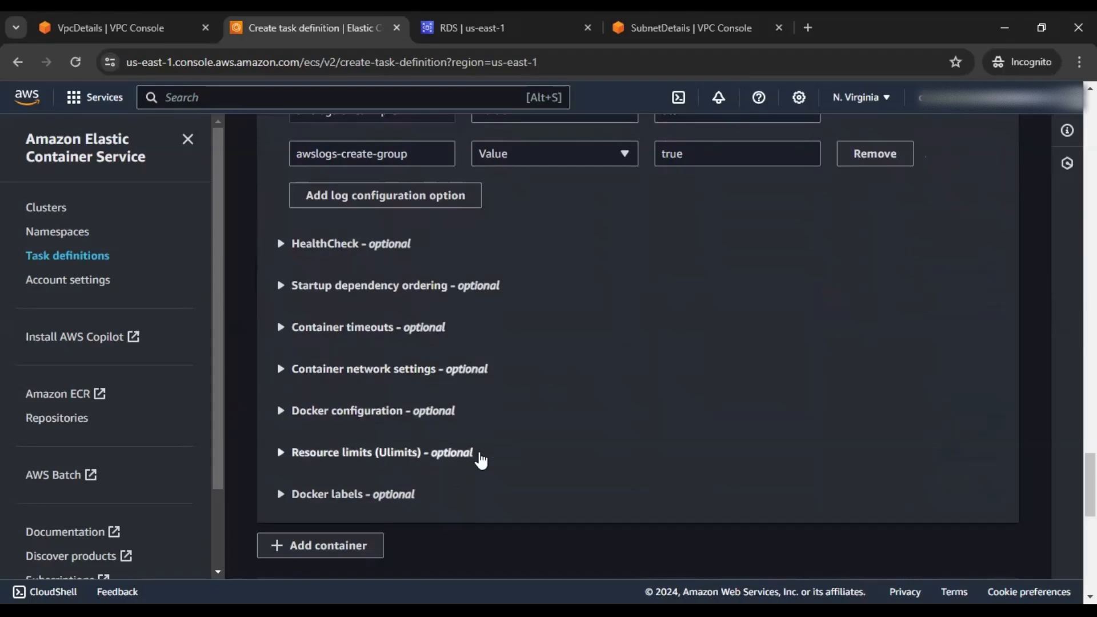
scroll(919, 443, up, 20)
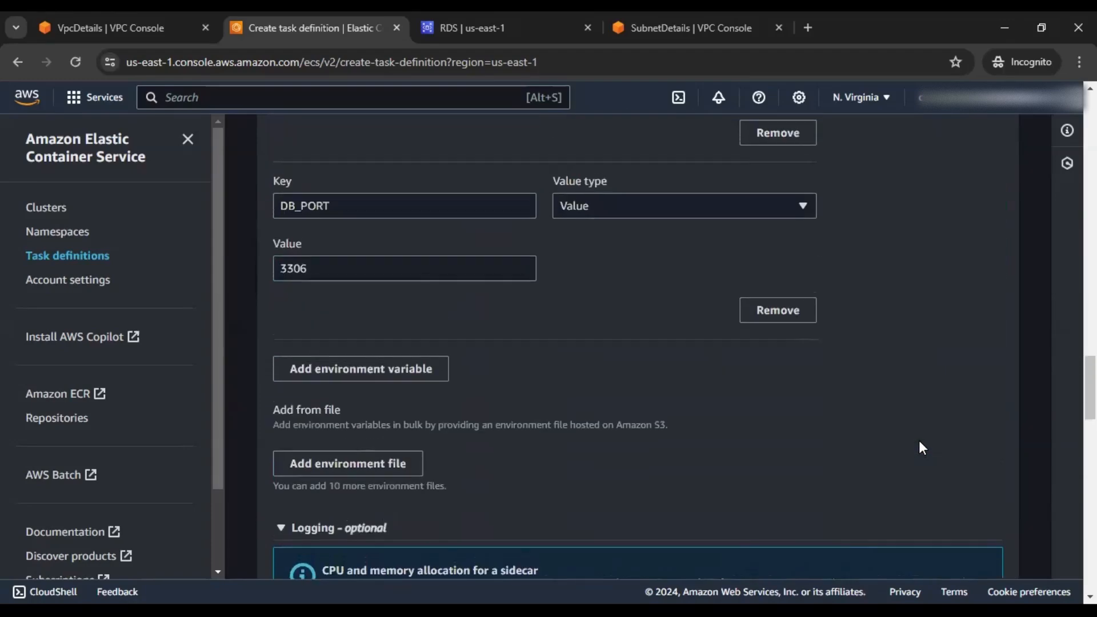
scroll(921, 447, up, 7)
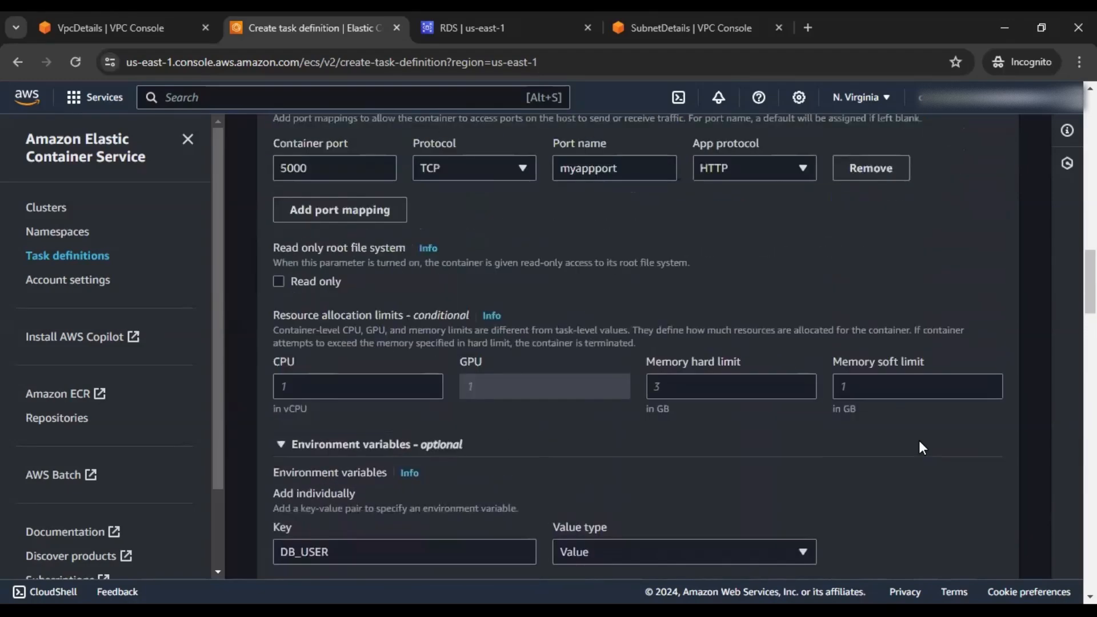
scroll(922, 450, up, 8)
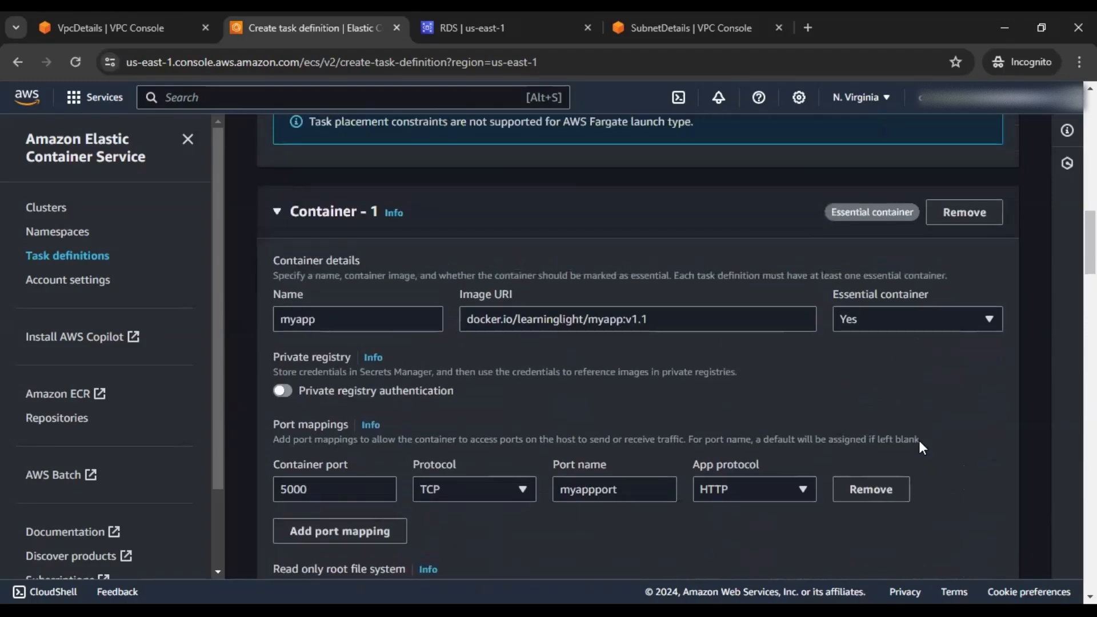
scroll(921, 447, up, 8)
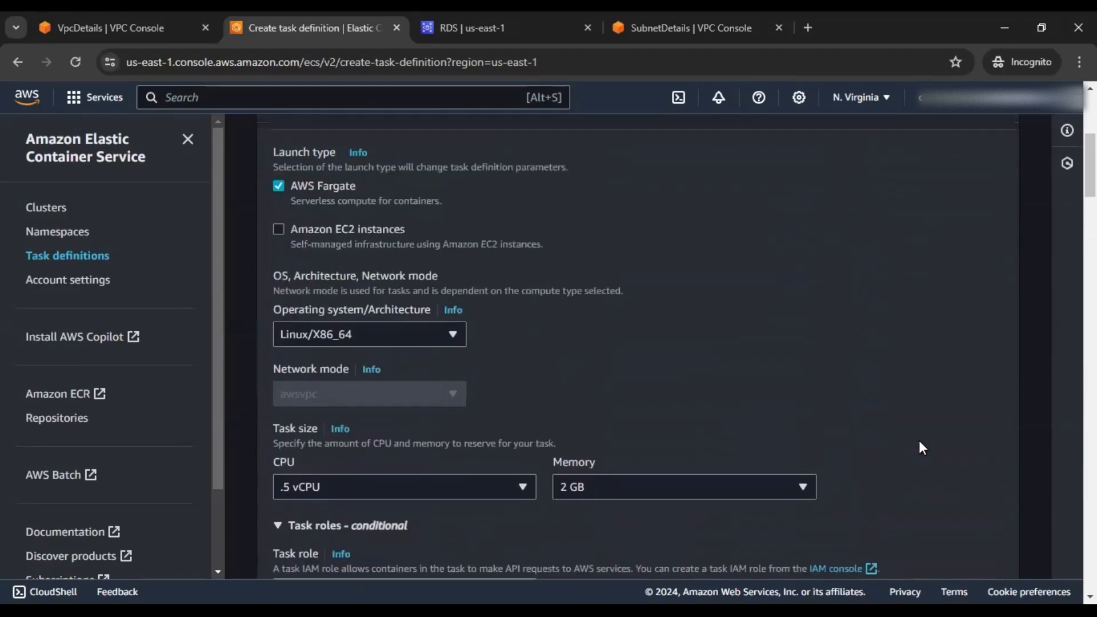
scroll(921, 449, down, 20)
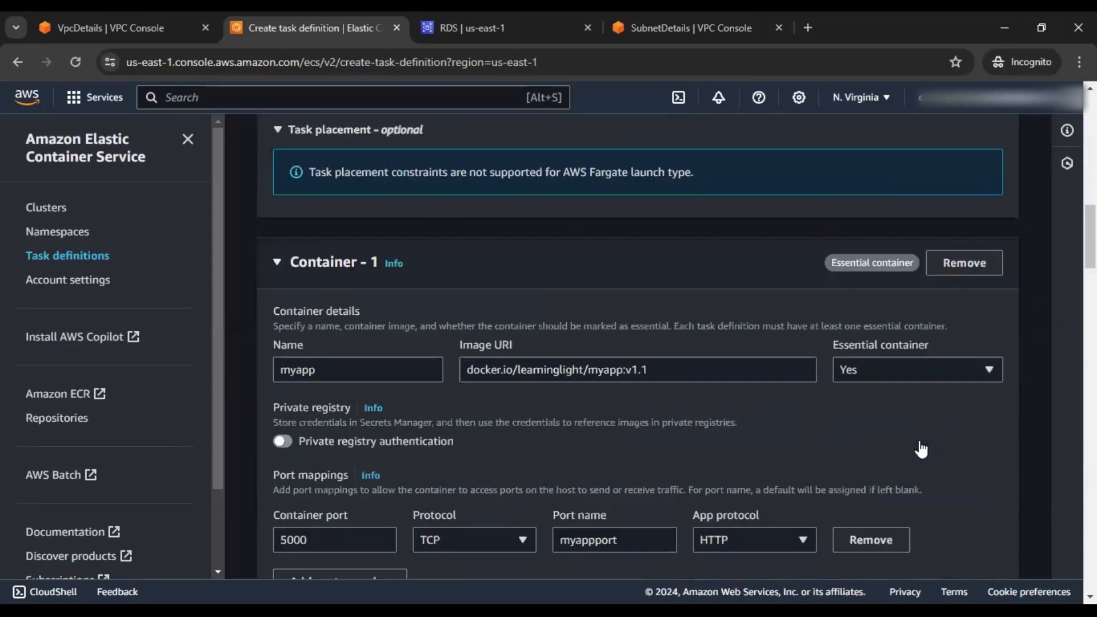
scroll(920, 451, down, 15)
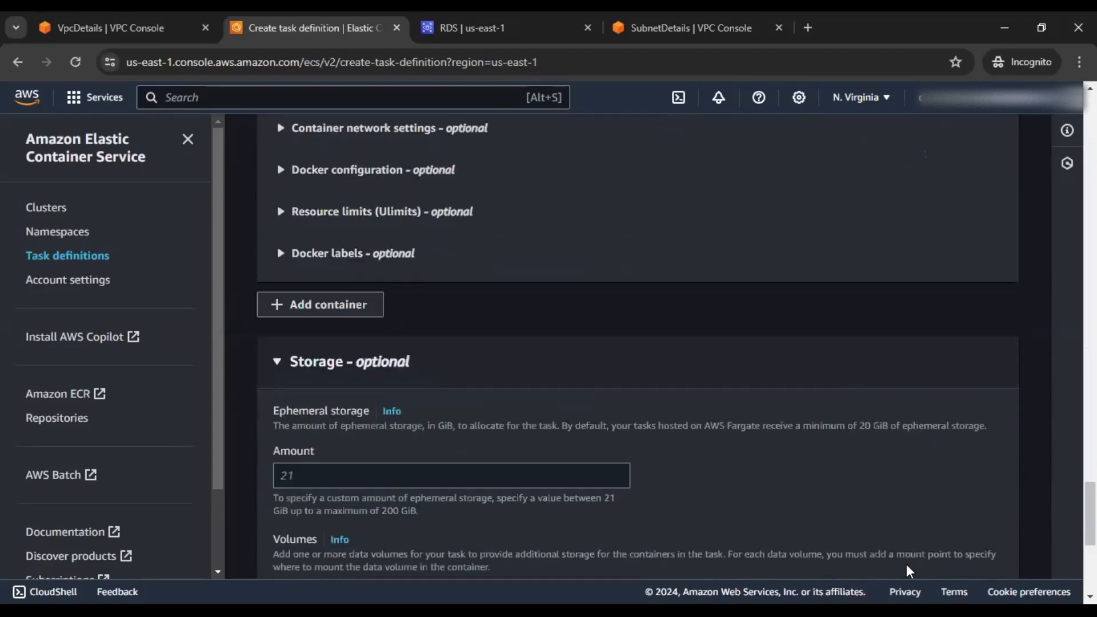
click(977, 557)
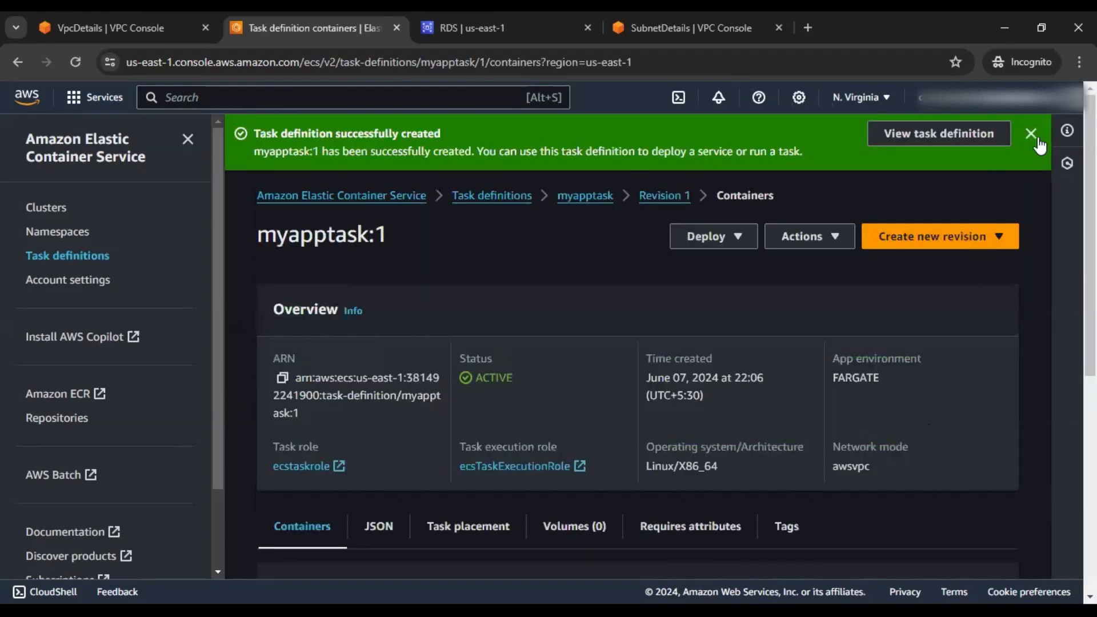
Dismiss the success banner and start a new service in myappecscluster
click(1031, 137)
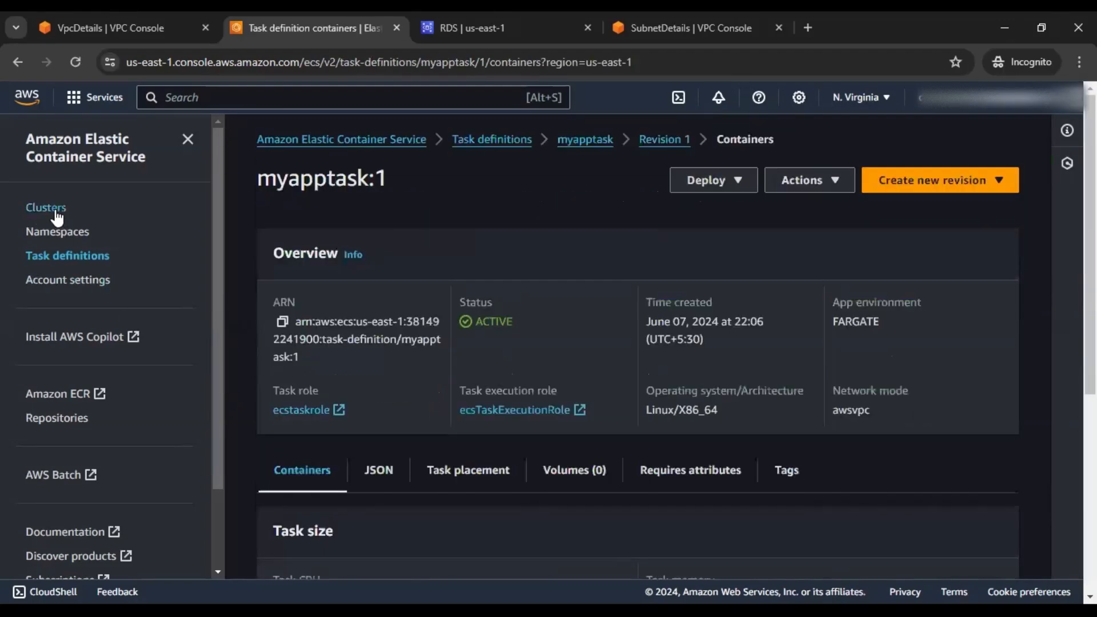
click(45, 207)
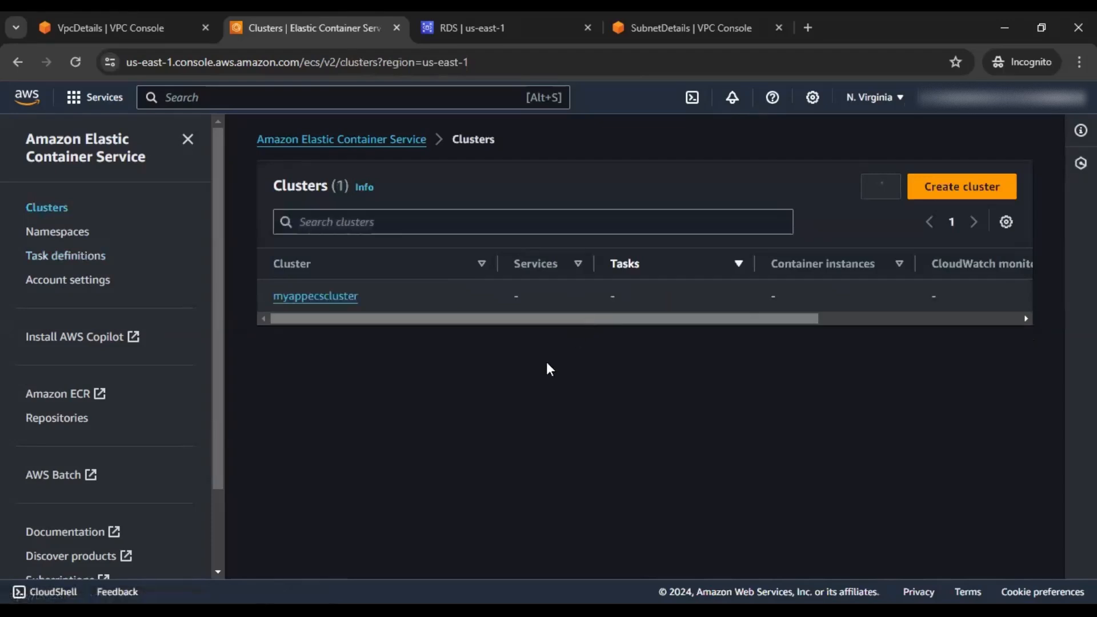
click(344, 297)
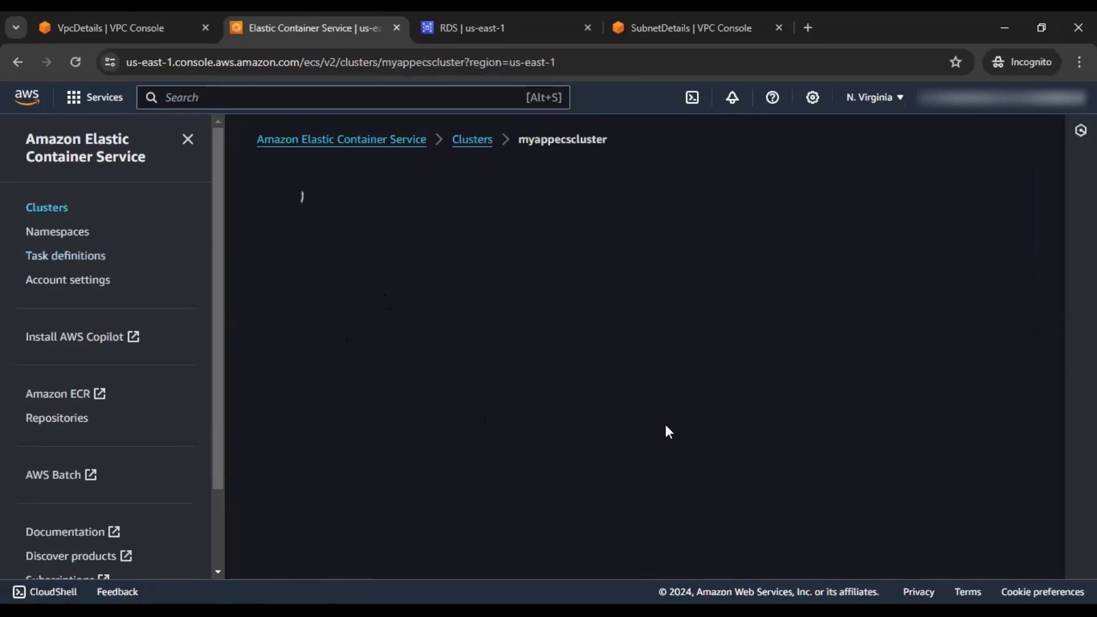
scroll(665, 428, down, 4)
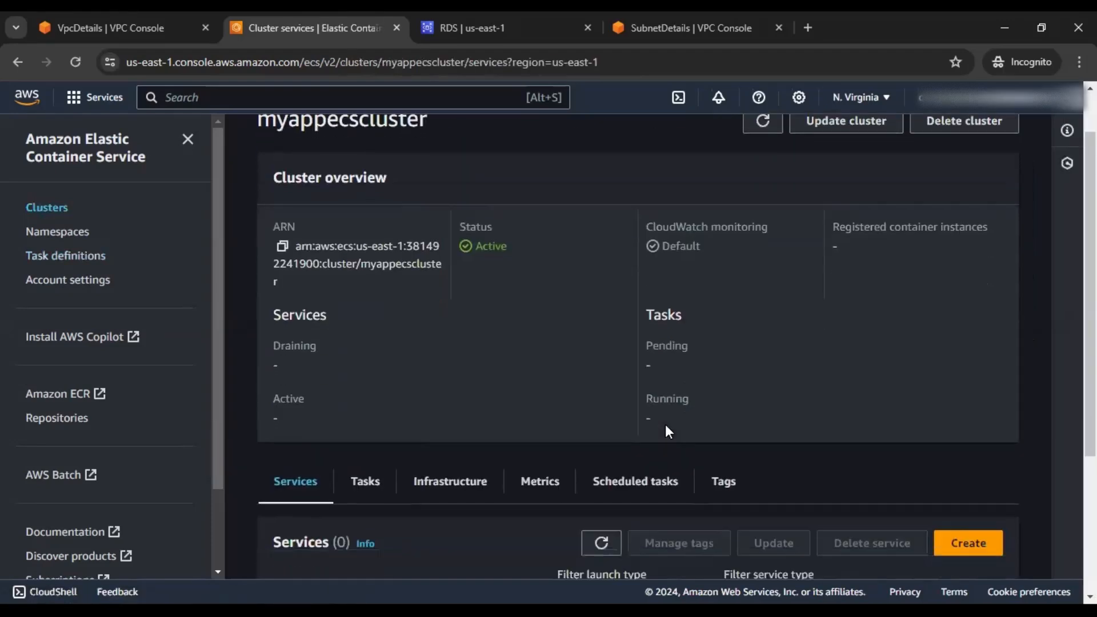
click(639, 541)
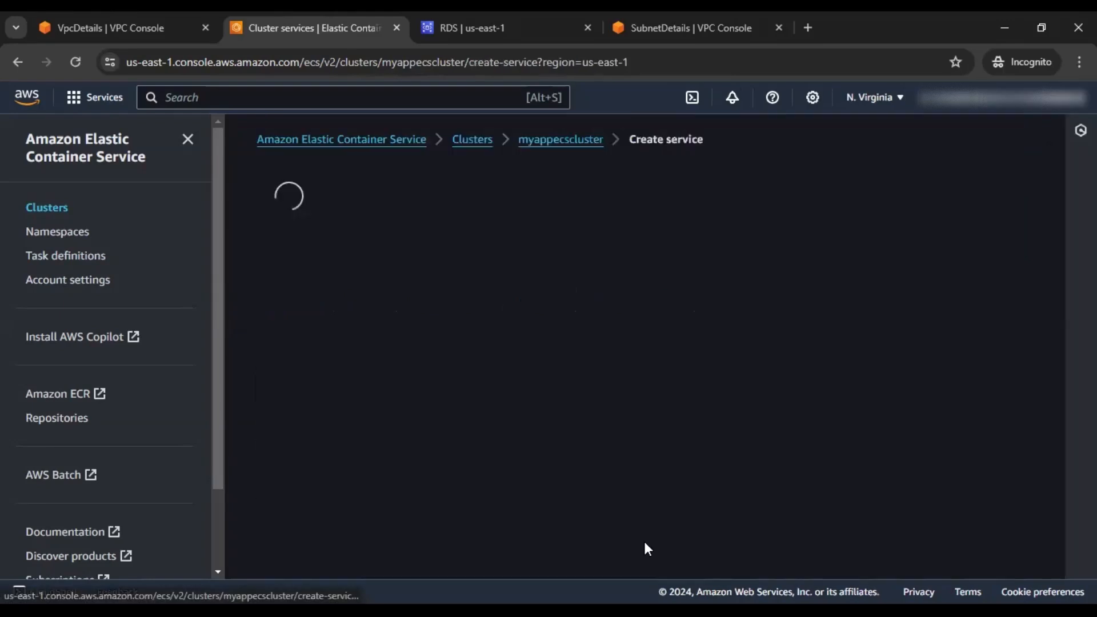
Change the FARGATE capacity provider base from 0 to 3
scroll(794, 326, down, 3)
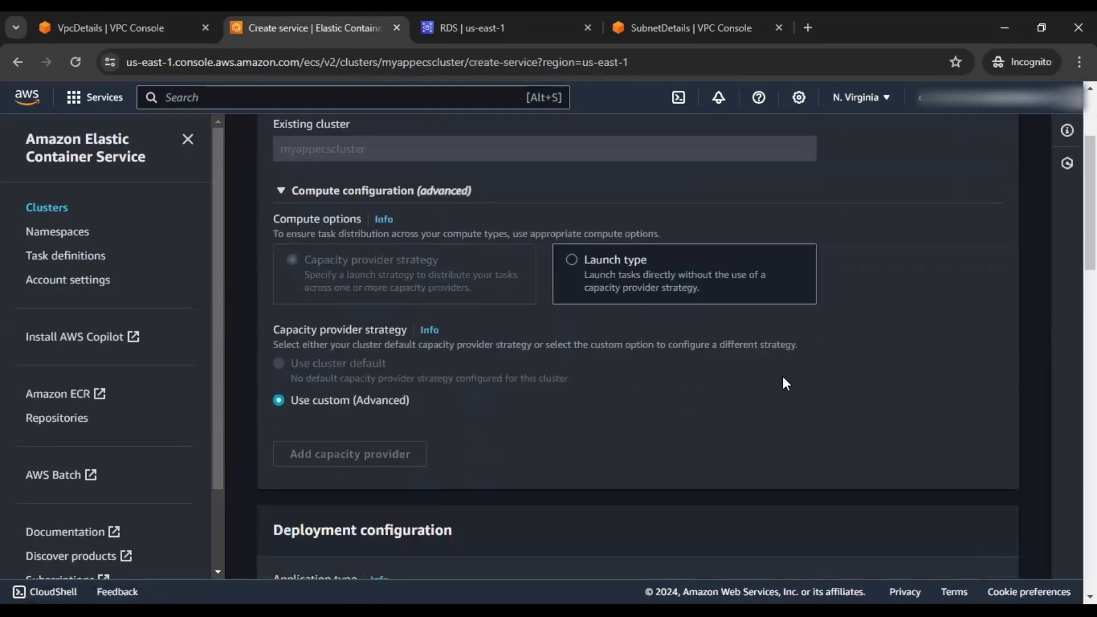
scroll(598, 347, down, 1)
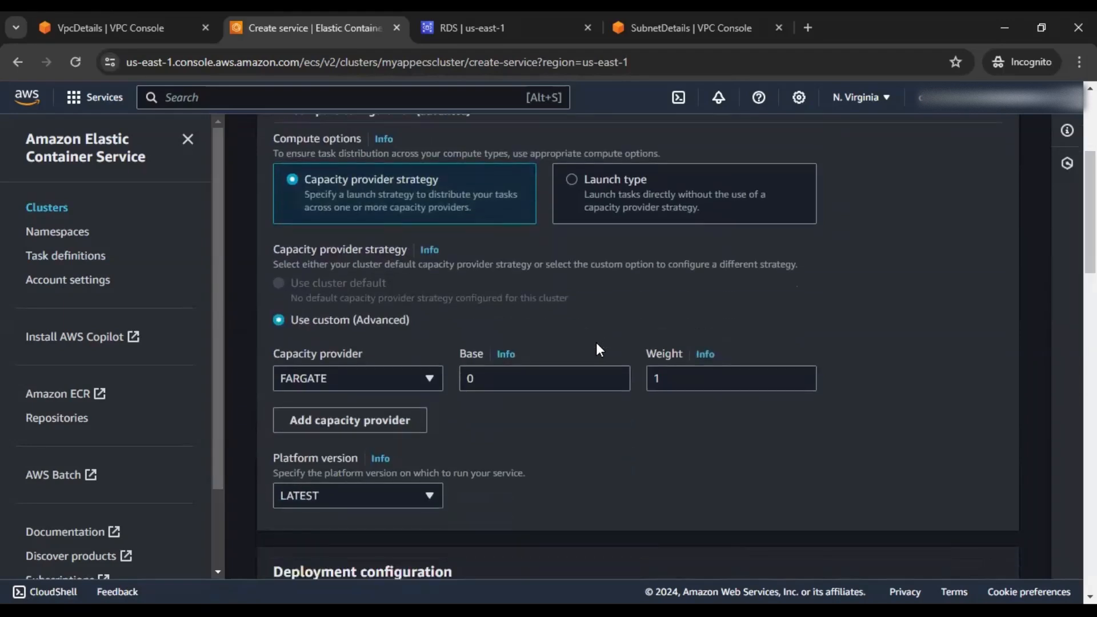
scroll(595, 342, down, 1)
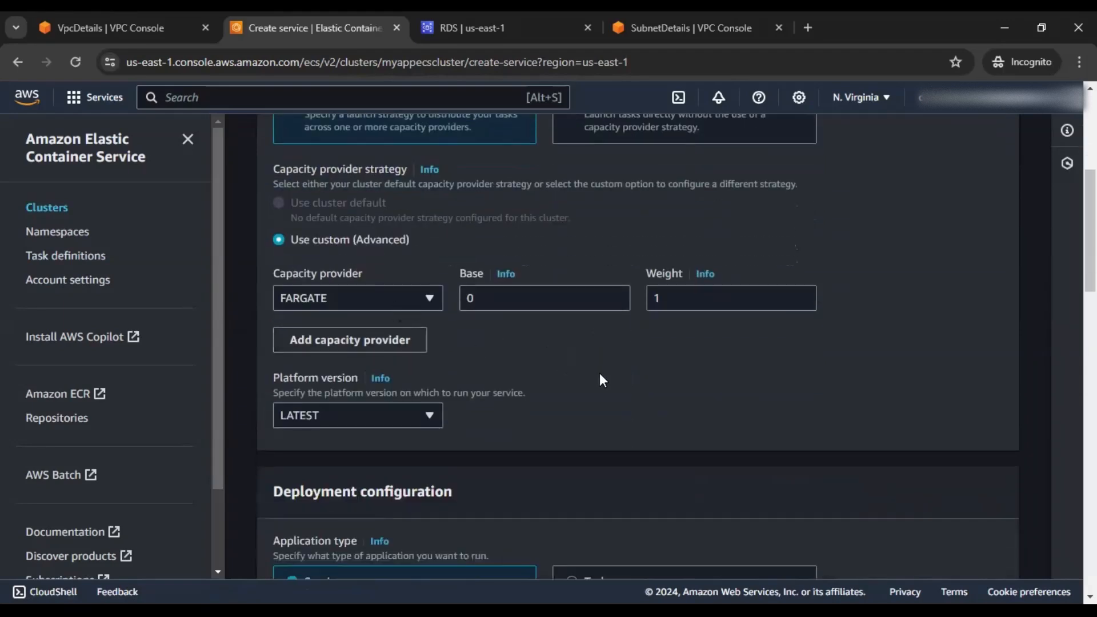
click(478, 298)
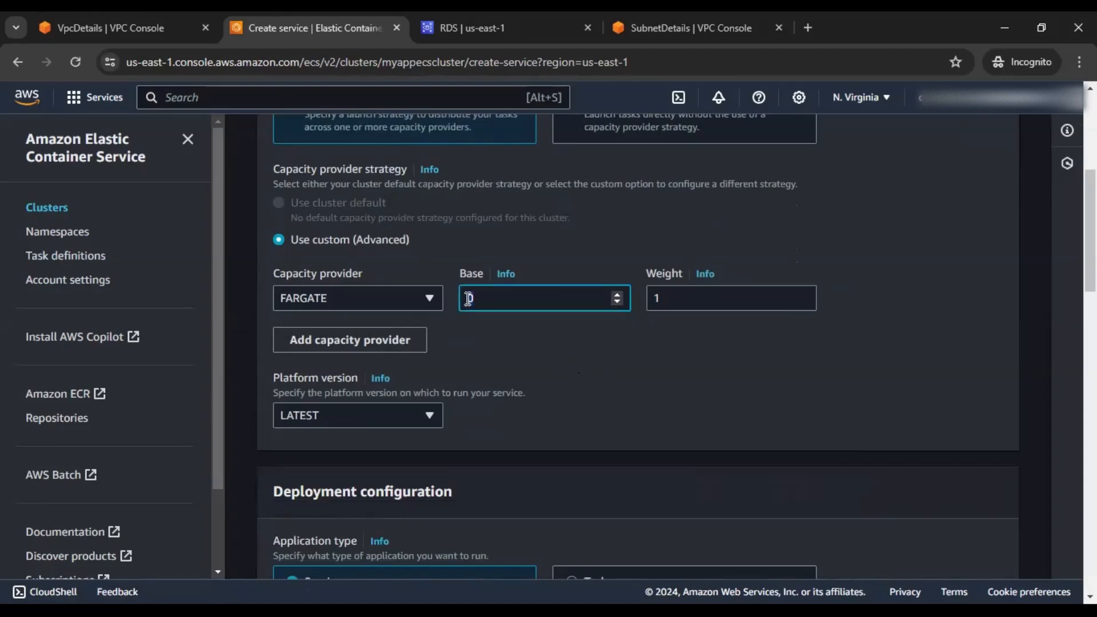
key(BackSpace)
text(3)
click(679, 370)
scroll(679, 370, down, 3)
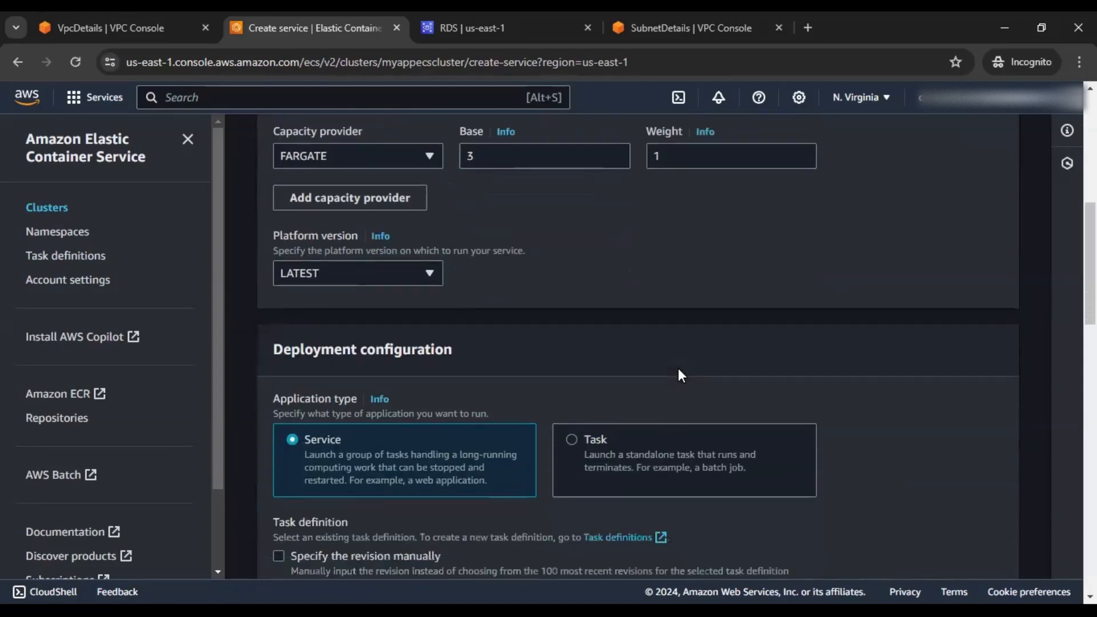
scroll(678, 376, down, 3)
scroll(679, 375, down, 2)
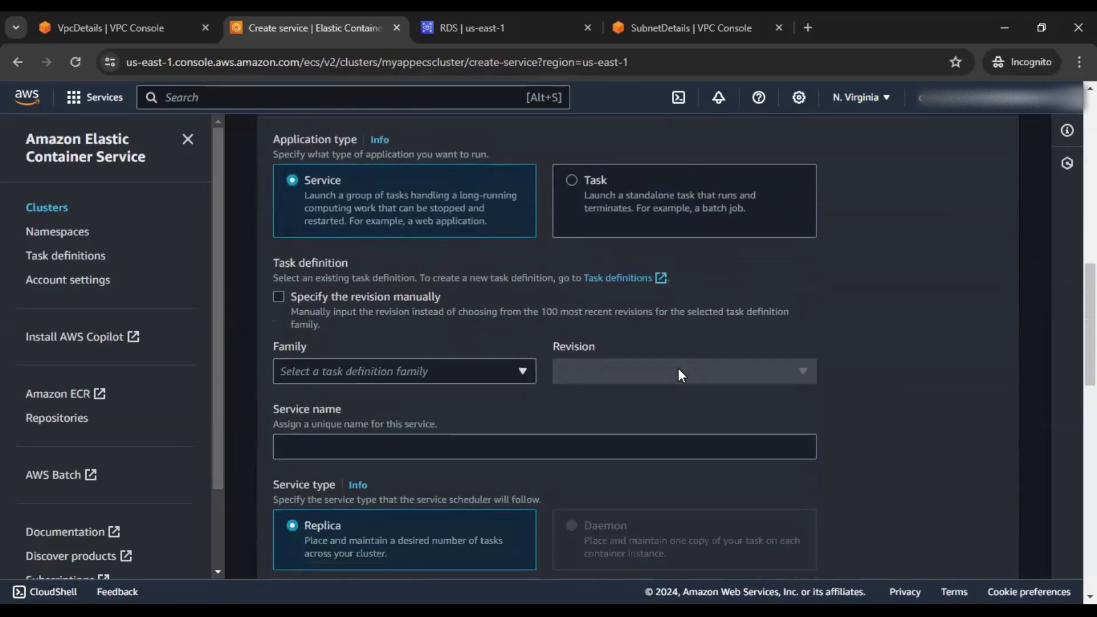
Choose the myapptask task definition family and name the service myappservice
click(517, 371)
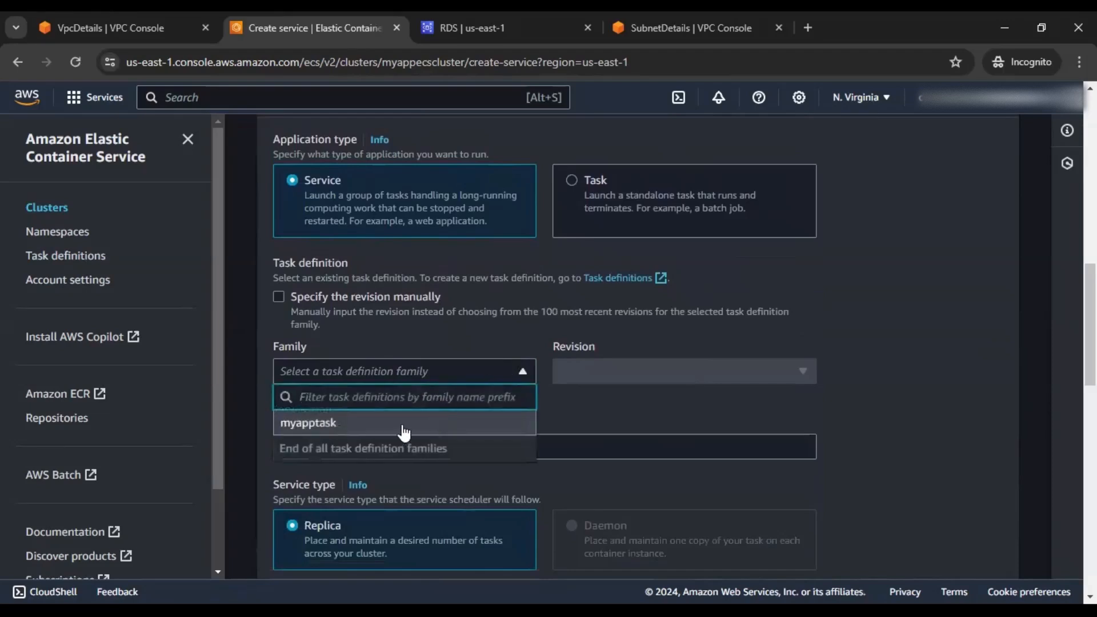
click(351, 427)
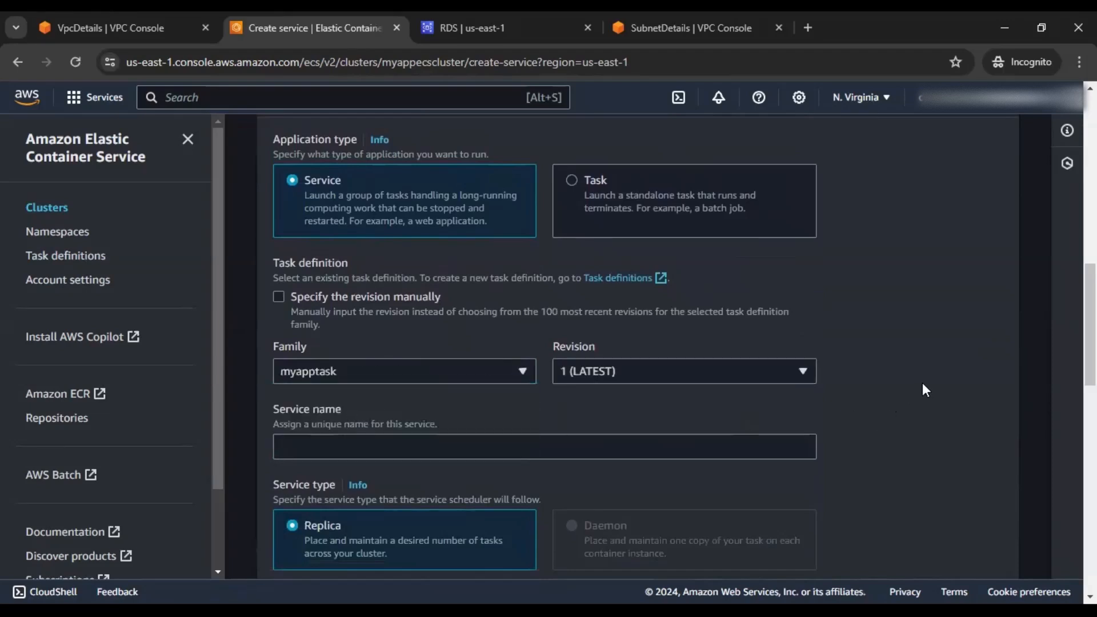
scroll(832, 386, down, 1)
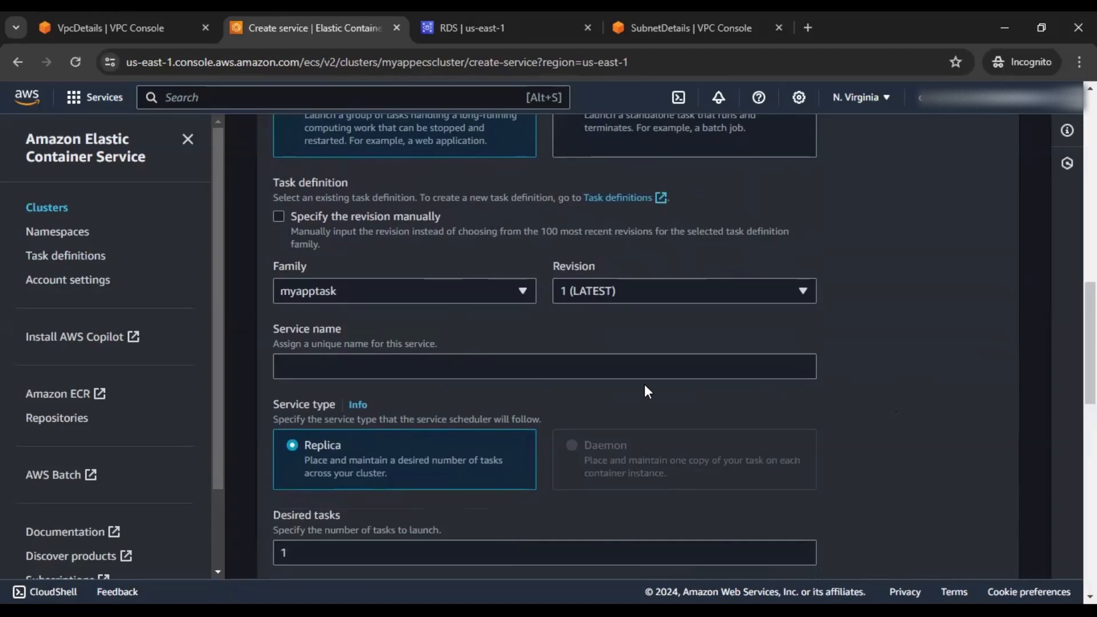
click(645, 369)
text(mya)
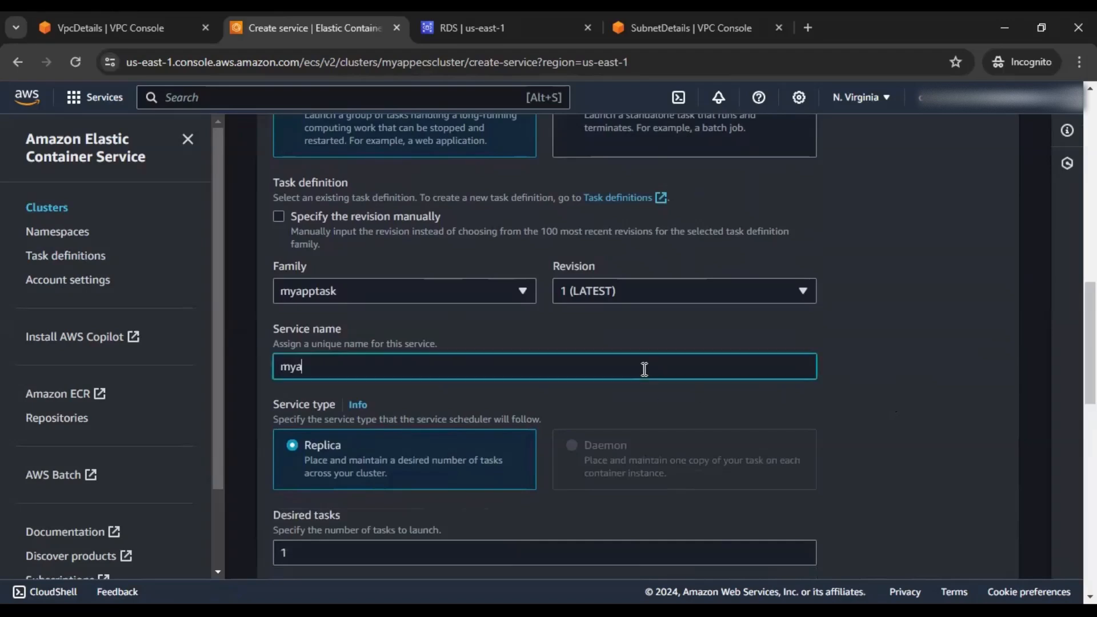
text(ppservice)
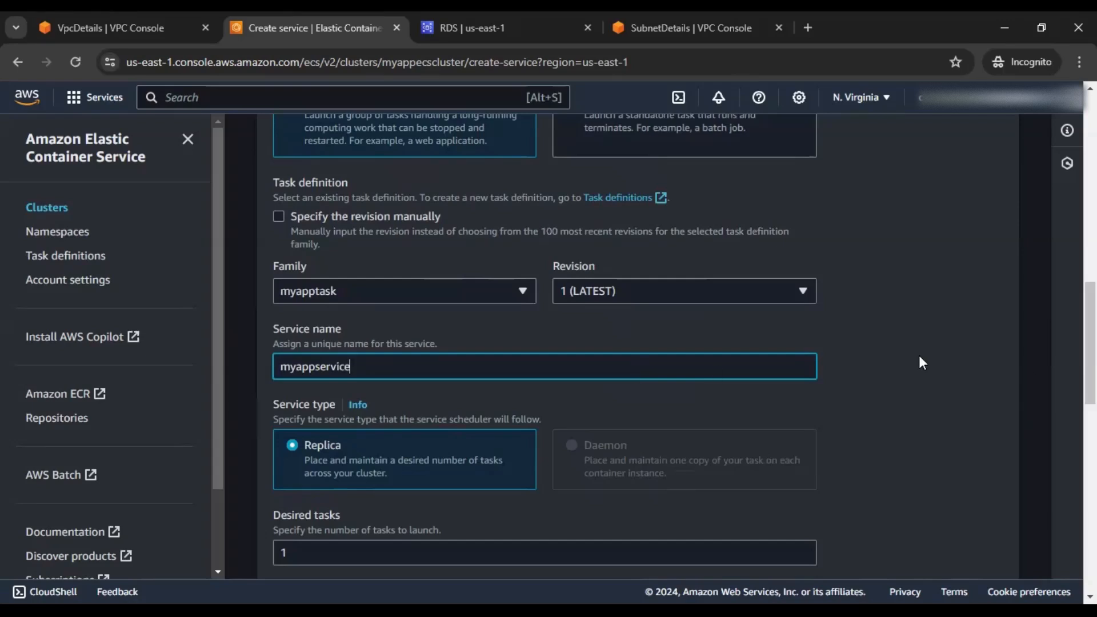
click(941, 341)
Set the desired task count to 3
scroll(941, 340, down, 2)
drag(308, 390, 281, 391)
text(3)
click(931, 371)
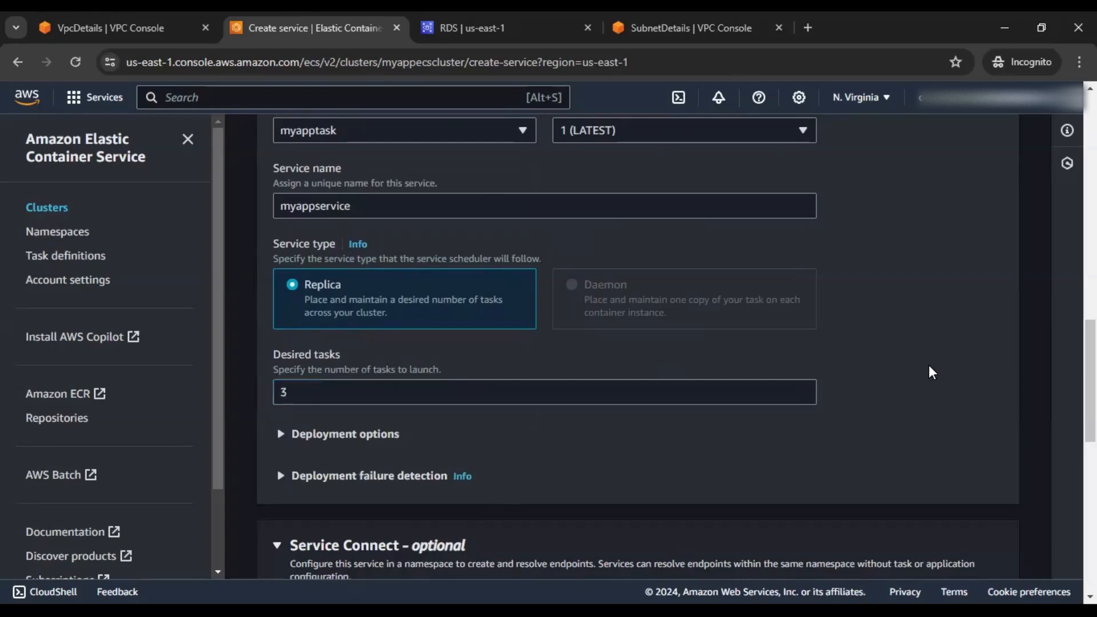
scroll(918, 383, down, 1)
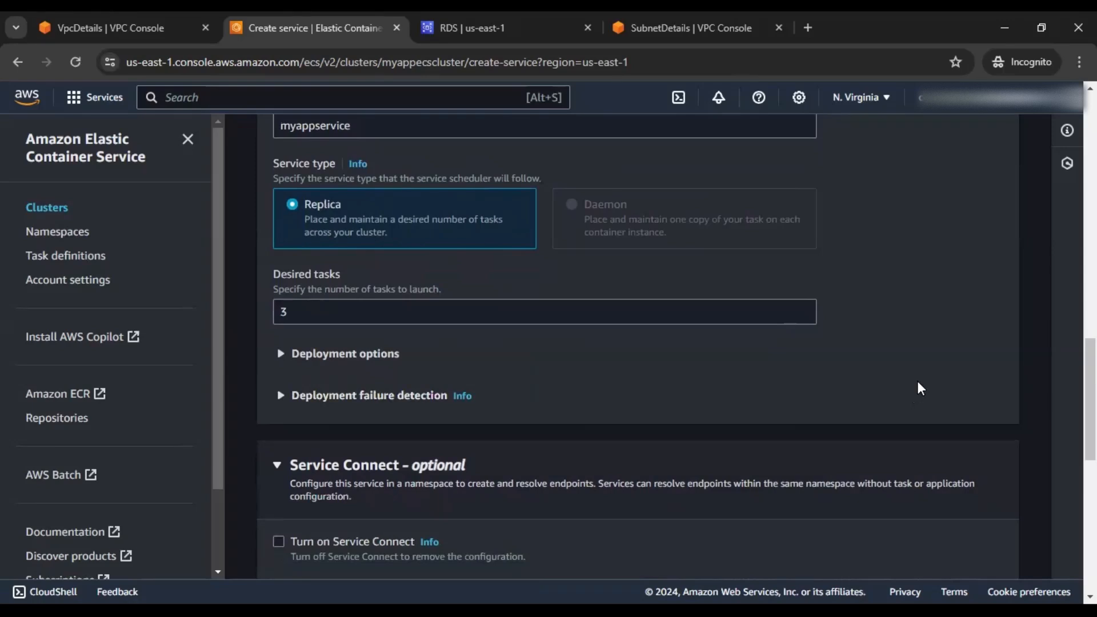
scroll(918, 384, down, 1)
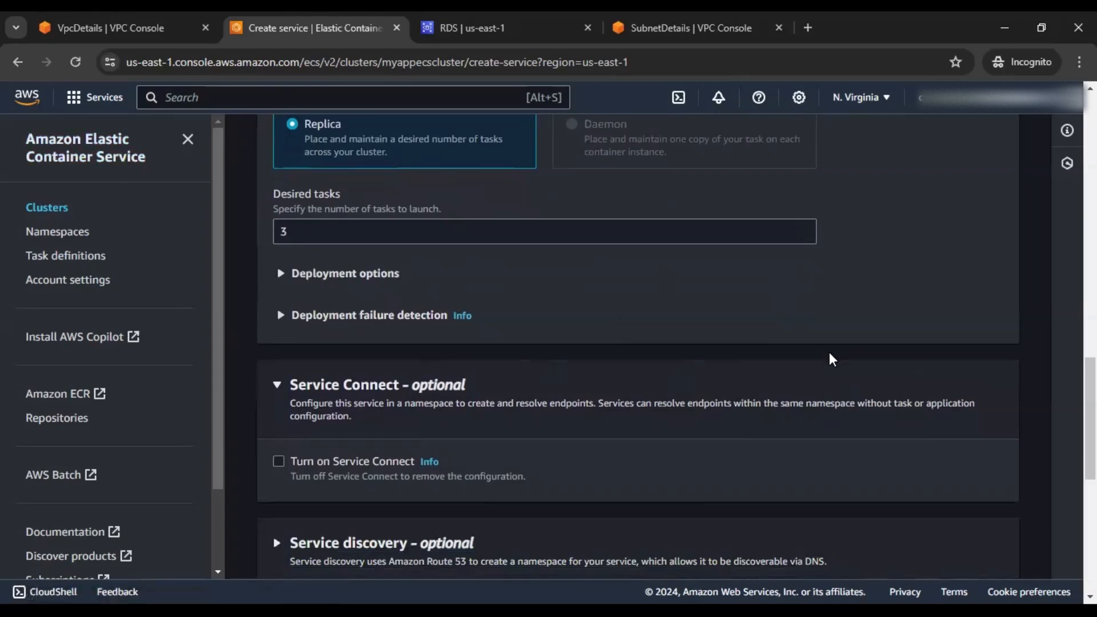
scroll(832, 360, down, 1)
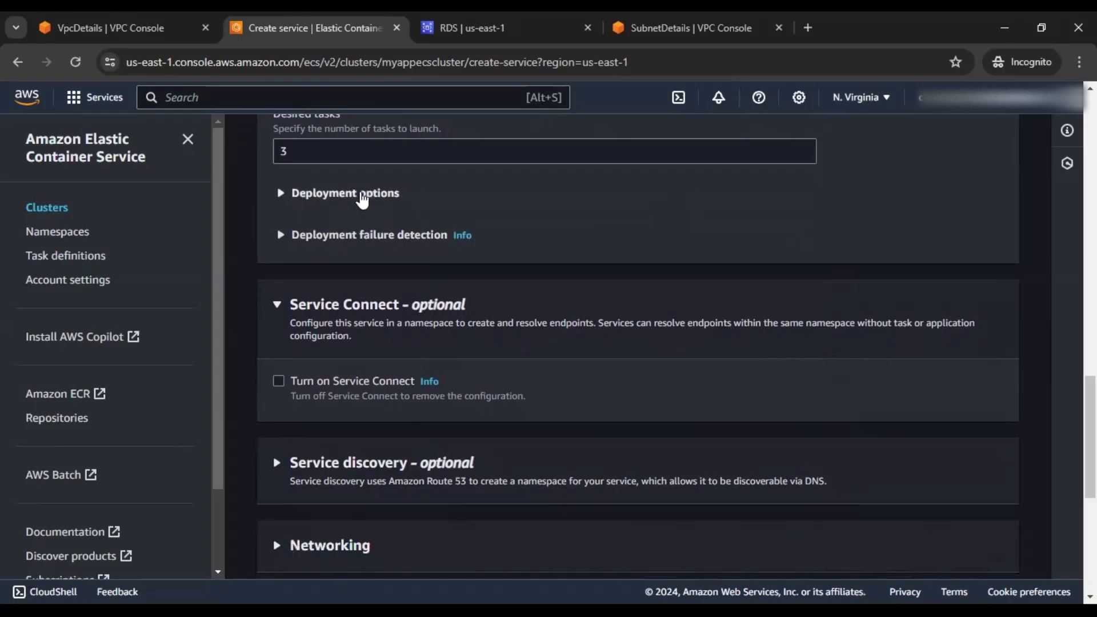
Review the deployment defaults: rolling update at 100–200% running tasks and circuit breaker with rollback
click(373, 200)
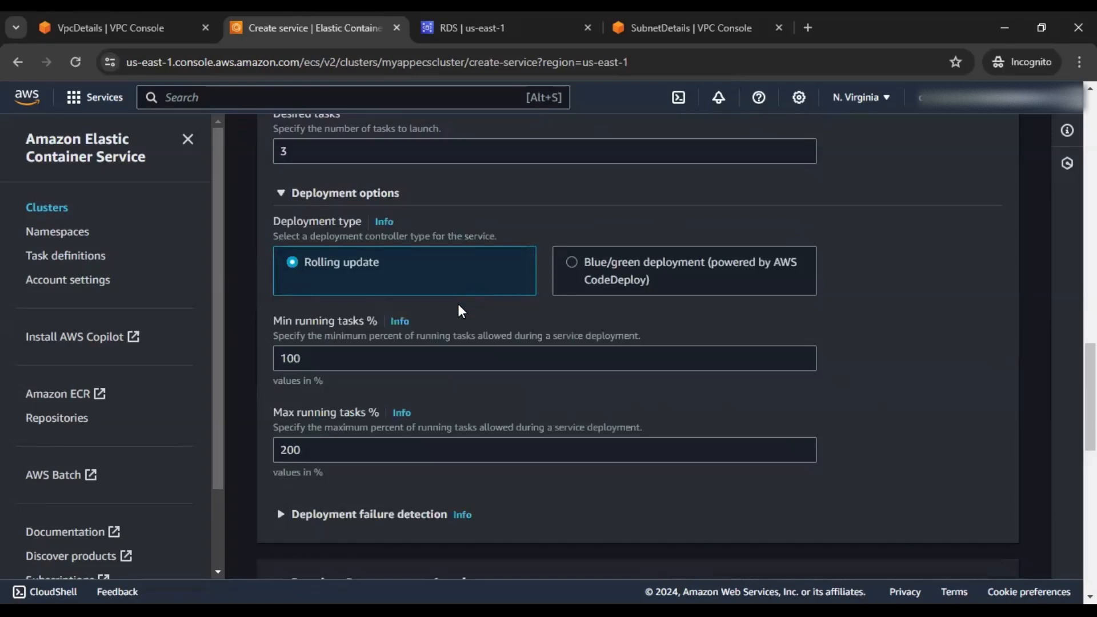
scroll(360, 354, down, 4)
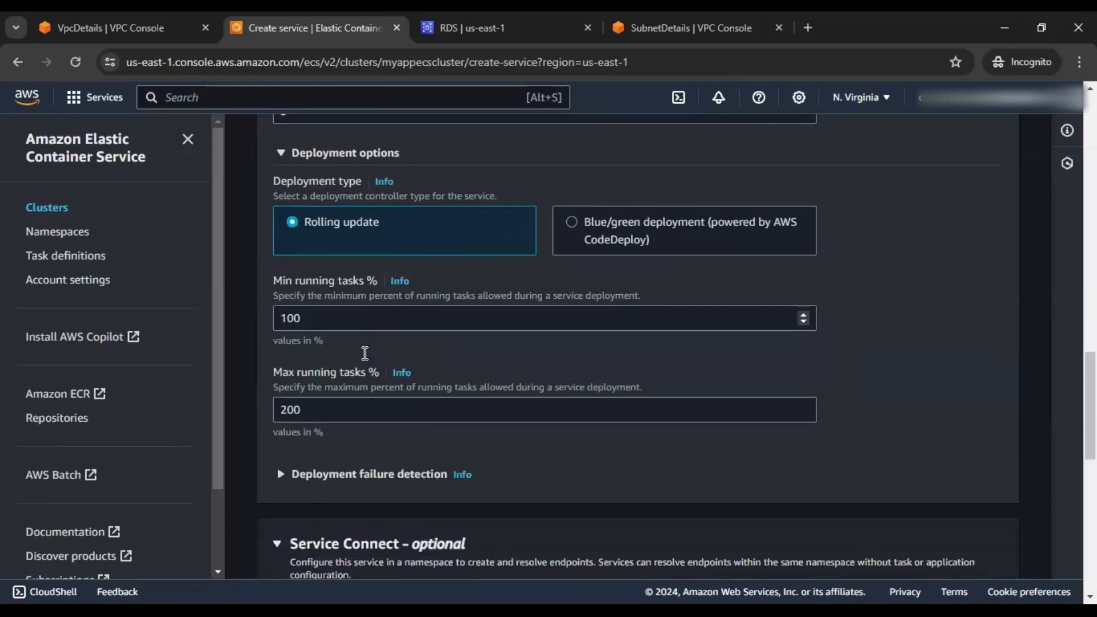
click(376, 276)
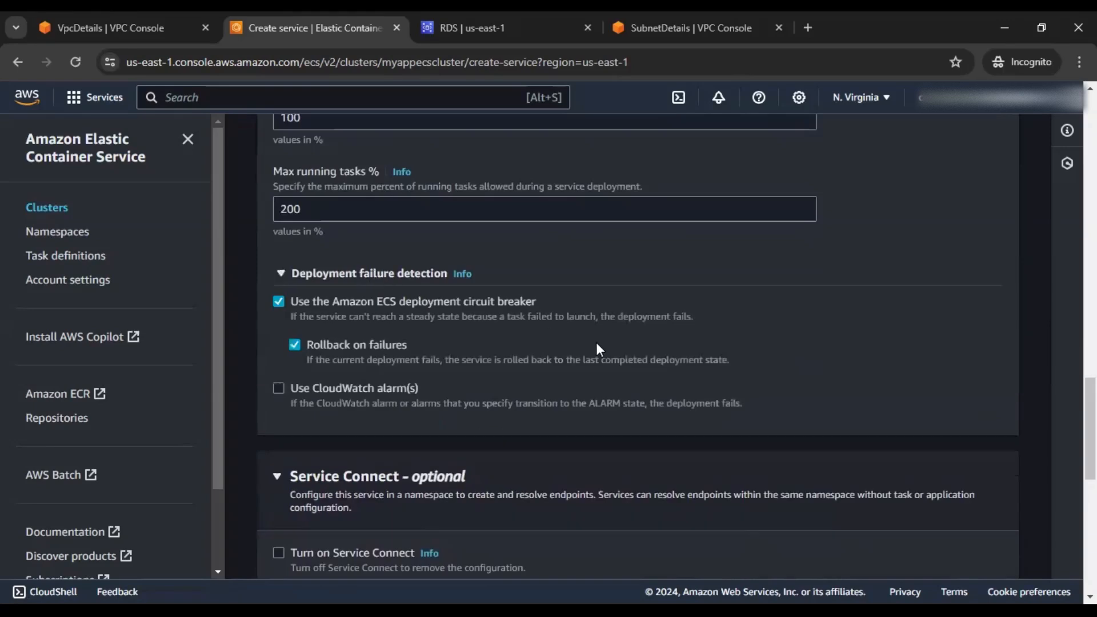
scroll(599, 349, down, 1)
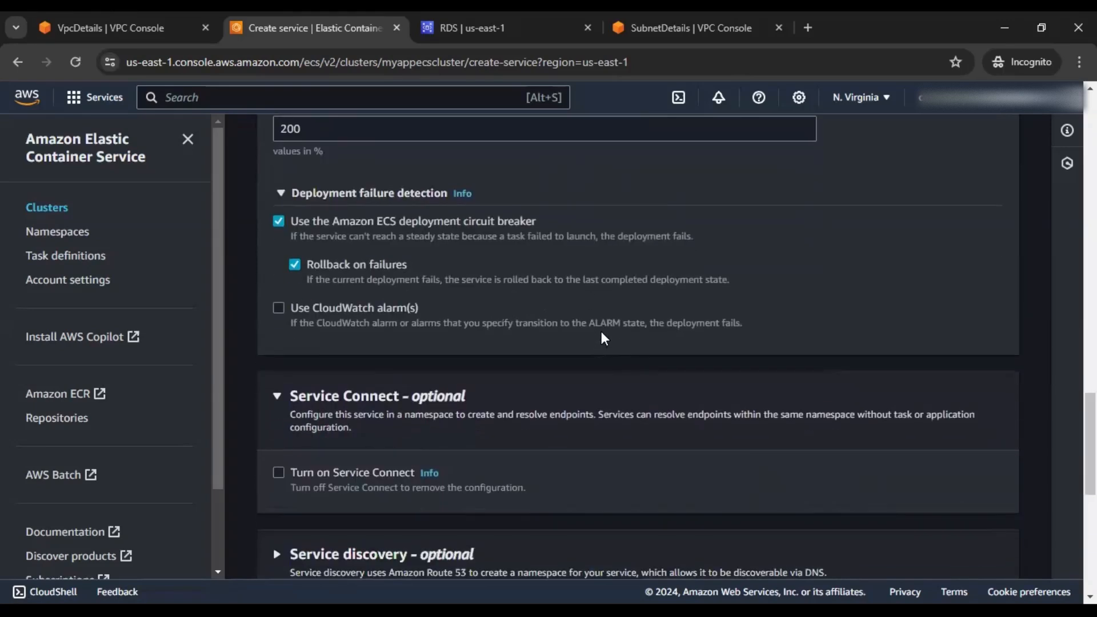
scroll(602, 334, down, 4)
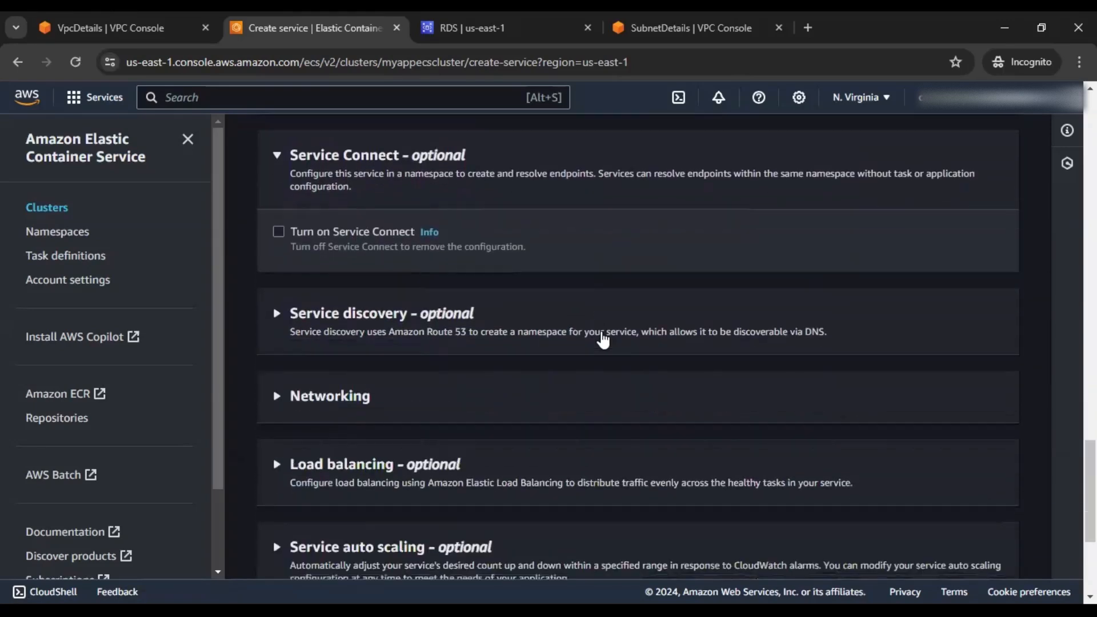
scroll(359, 327, down, 1)
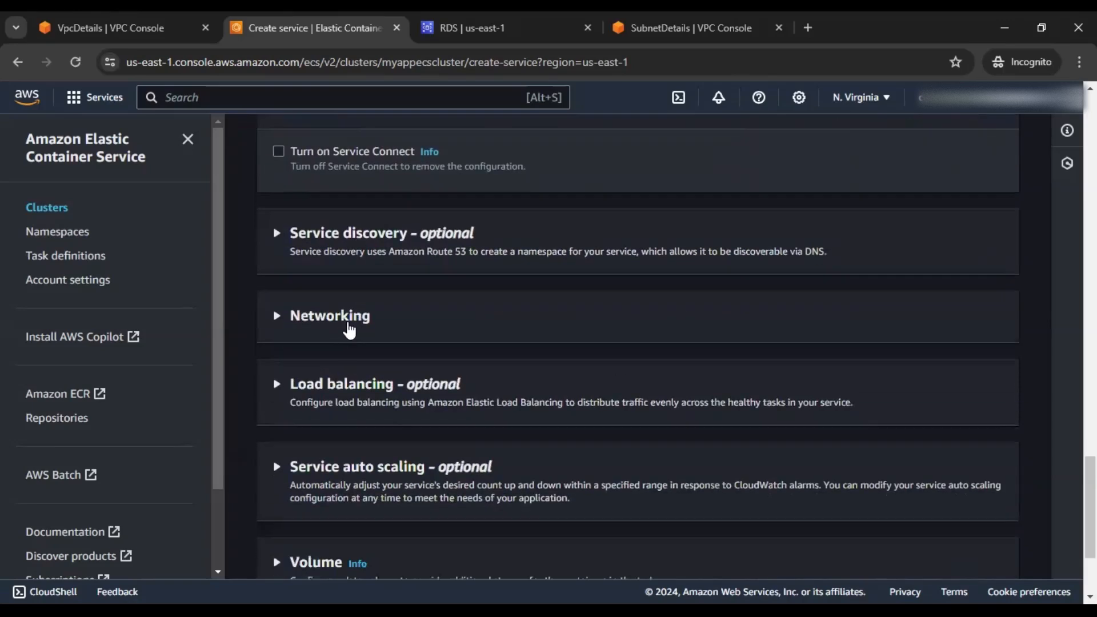
Put the service on myapp-secured-vpc-vpc and remove both private subnets, keeping the two public ones
click(343, 324)
scroll(499, 340, down, 1)
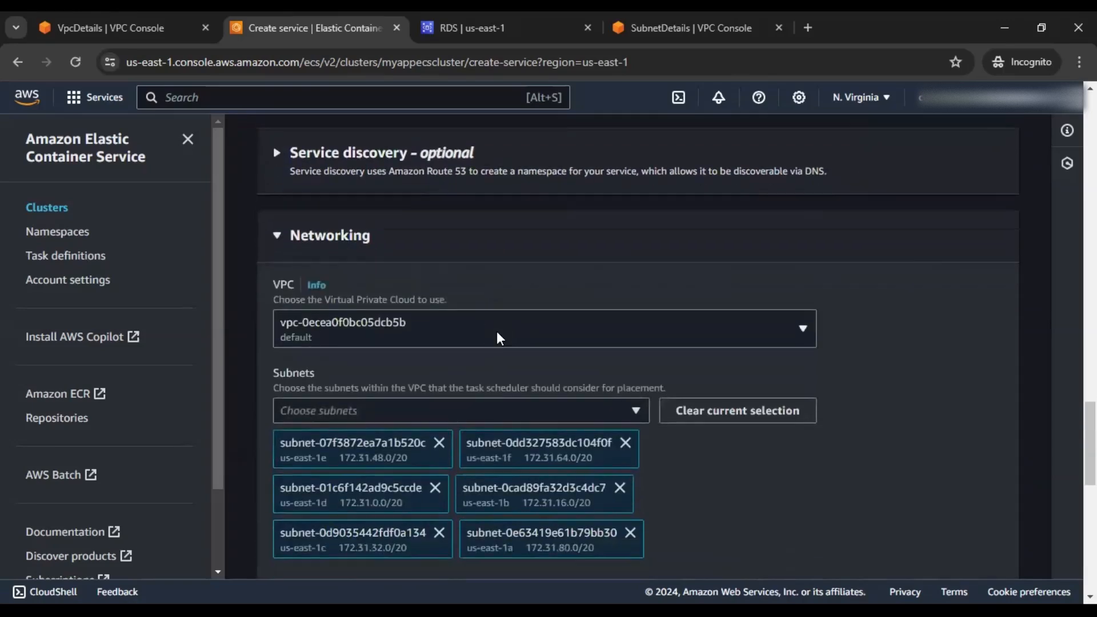
scroll(606, 262, down, 3)
click(629, 170)
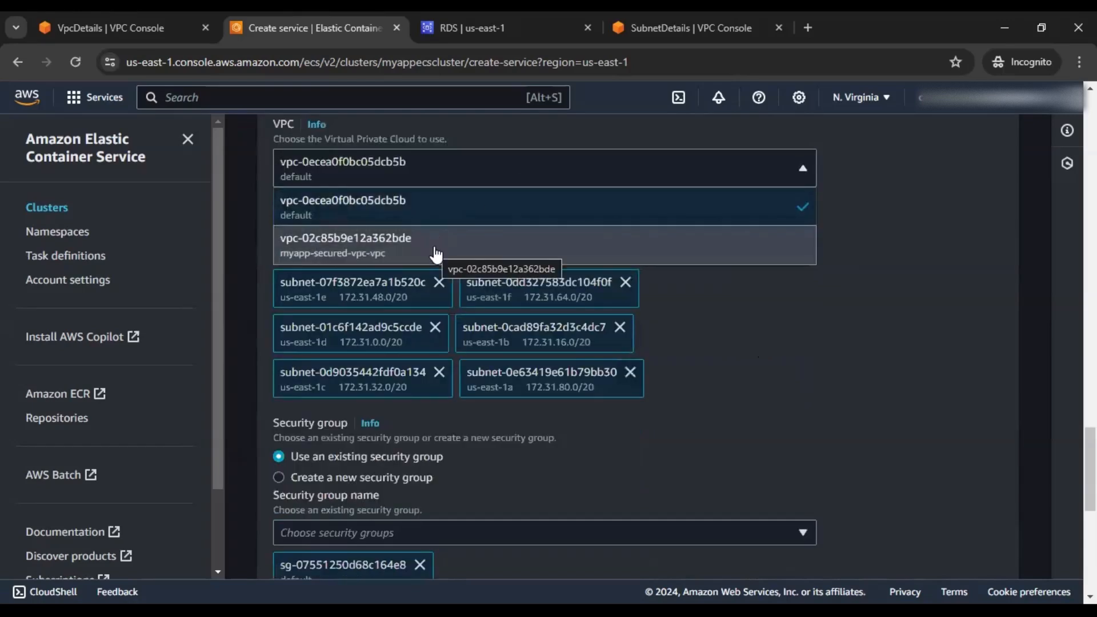
click(465, 256)
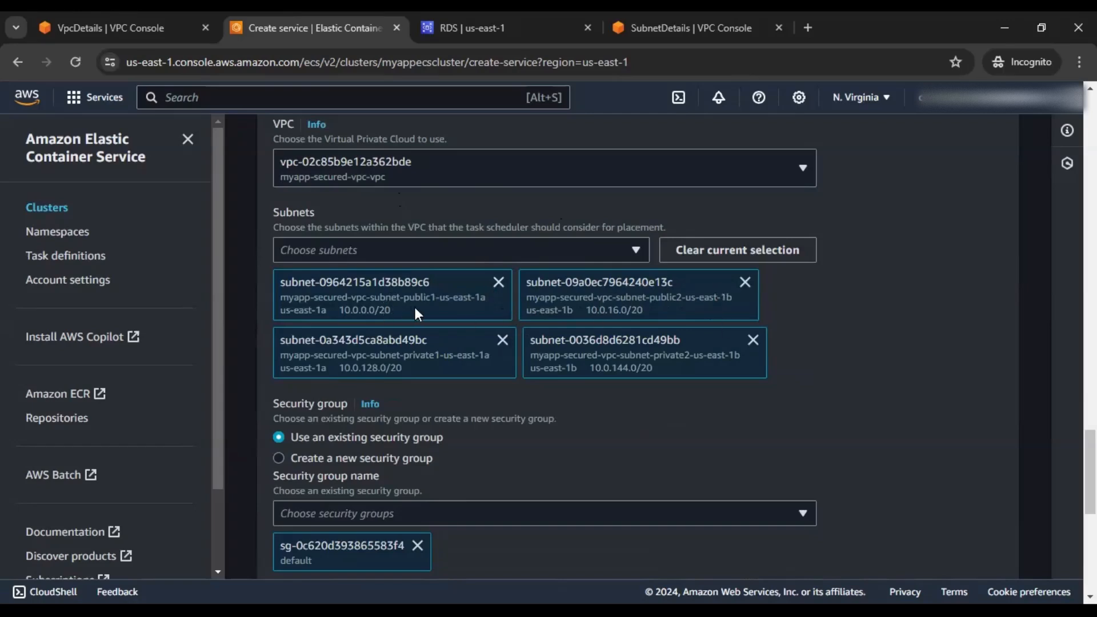
click(503, 340)
click(504, 340)
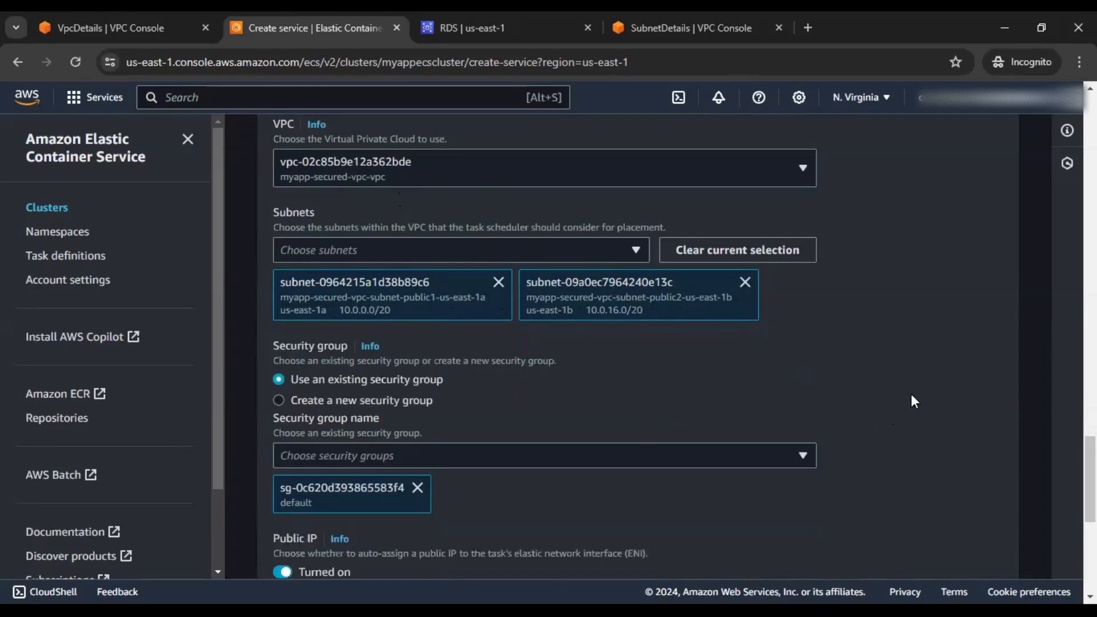
scroll(915, 401, down, 3)
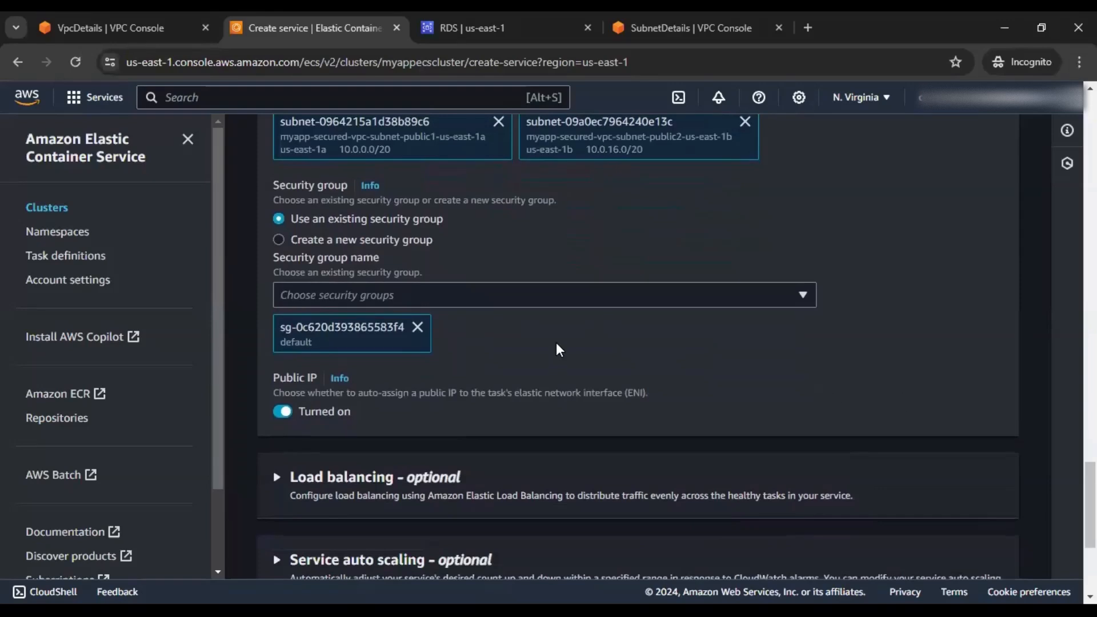
Replace the default security group with ecsSG for myappservice
click(594, 305)
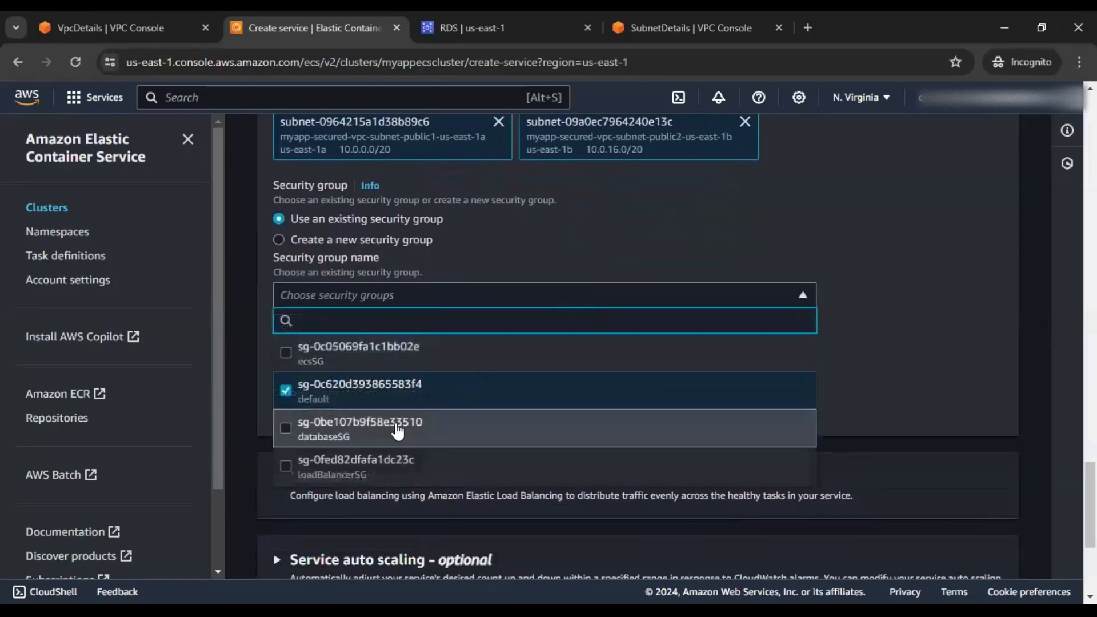
click(350, 366)
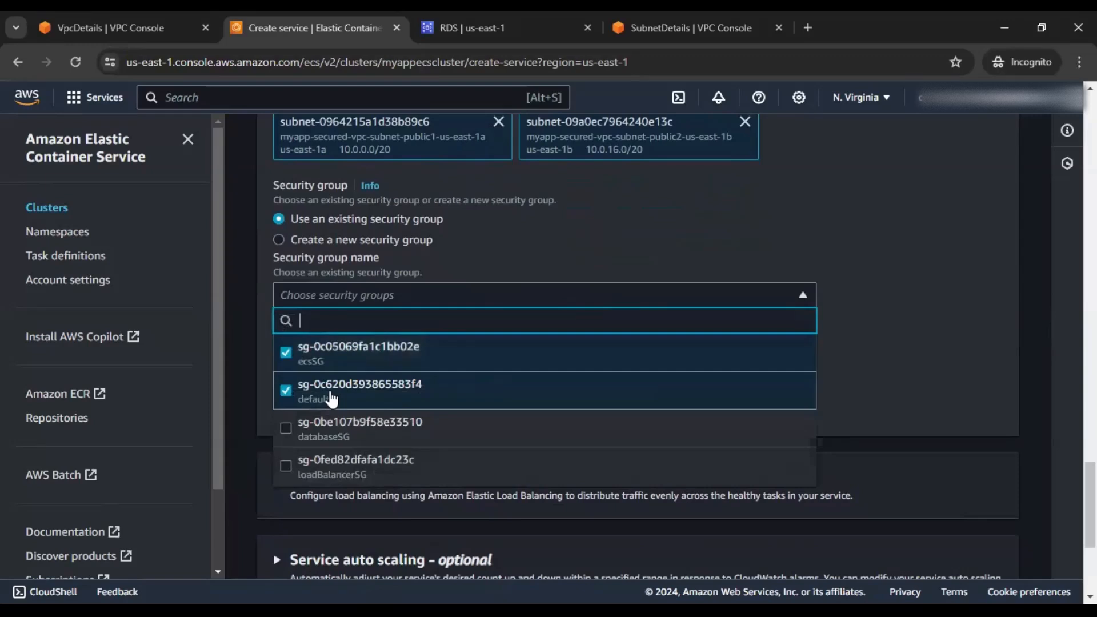
click(407, 400)
click(874, 398)
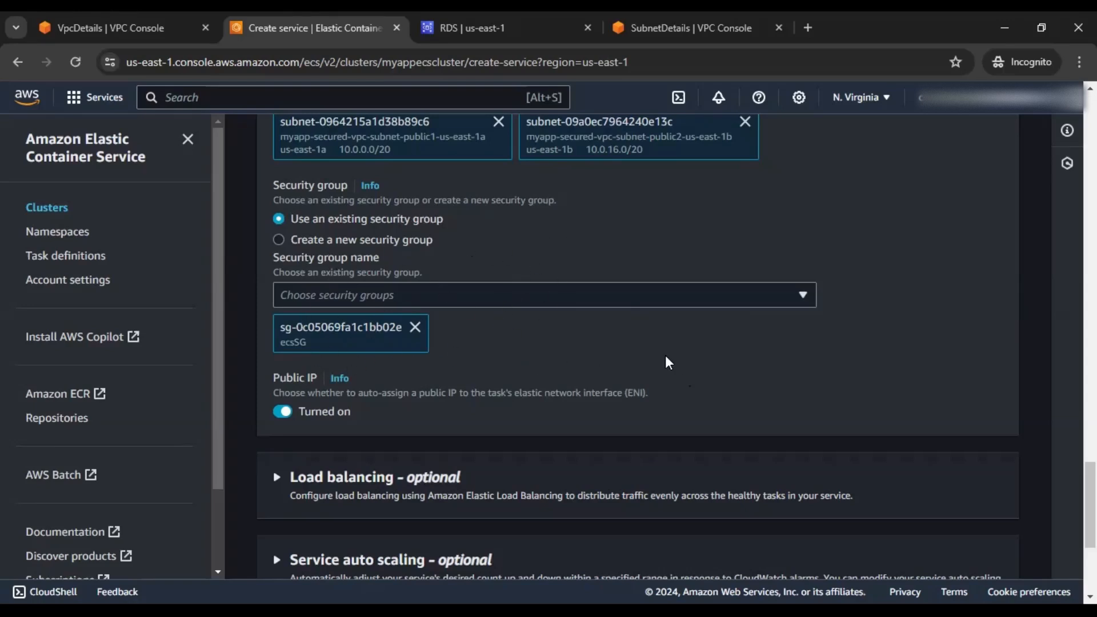
scroll(725, 407, down, 2)
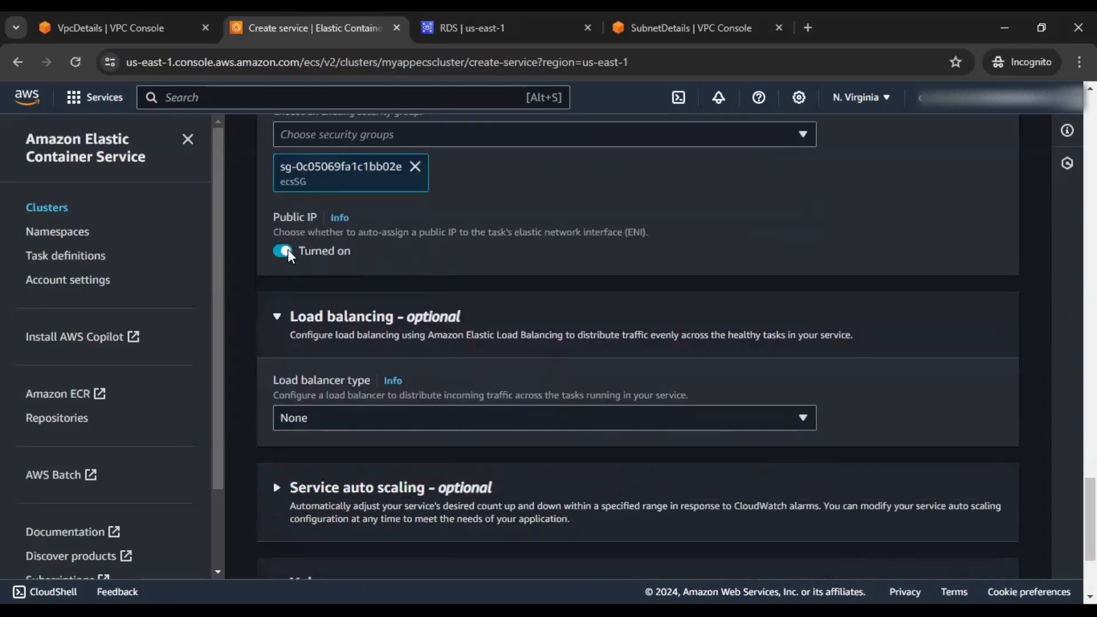
Choose an Application Load Balancer for the service's load balancing
scroll(445, 319, down, 2)
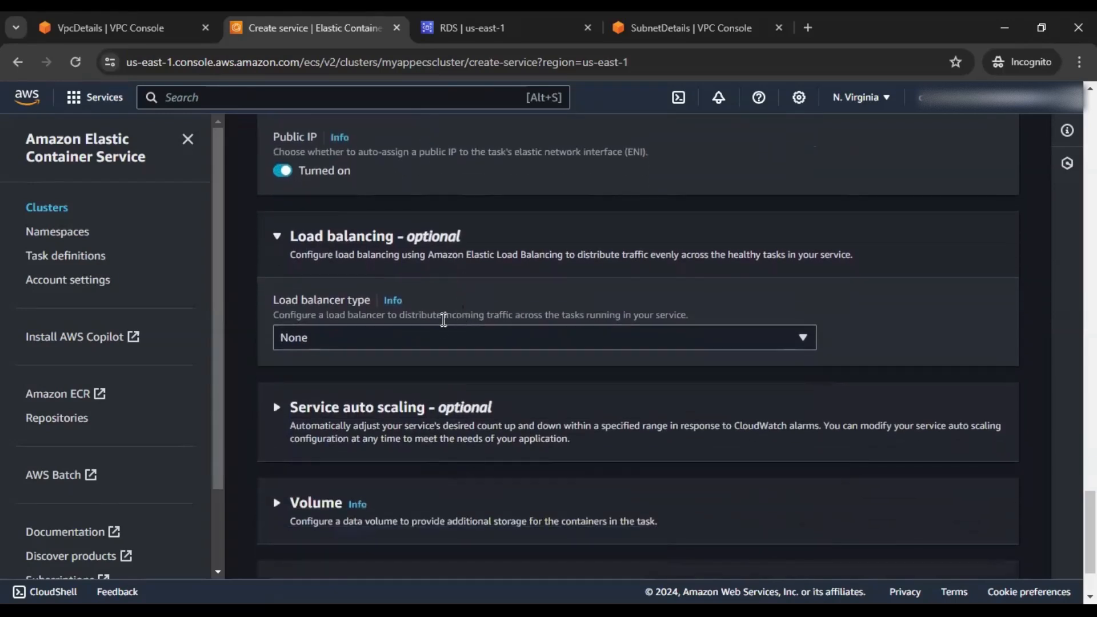
click(424, 337)
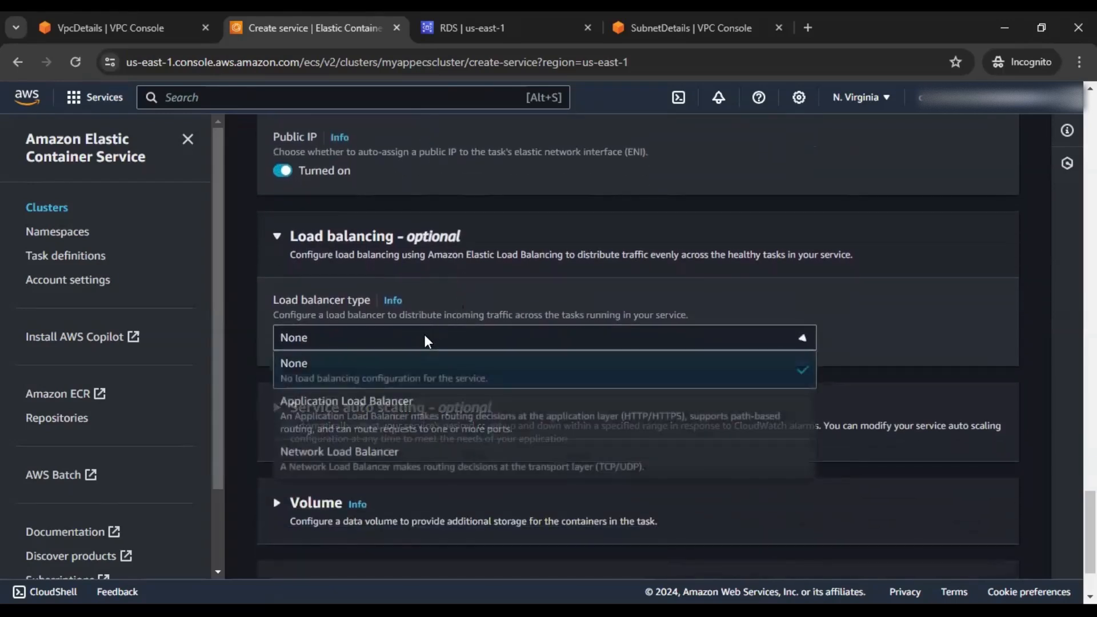
click(400, 419)
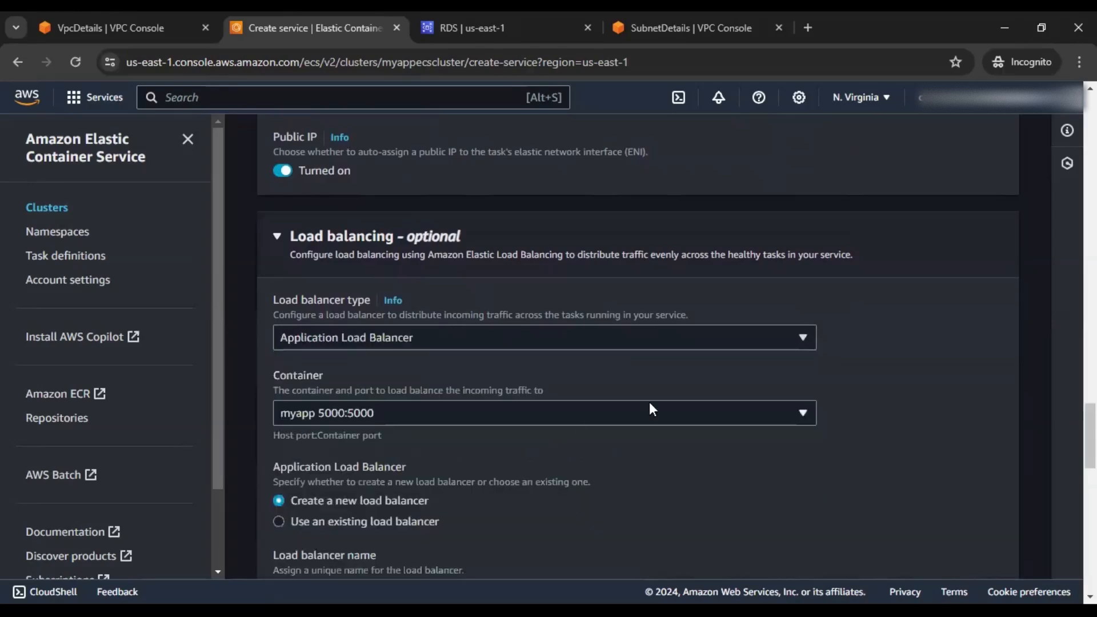
scroll(841, 378, down, 2)
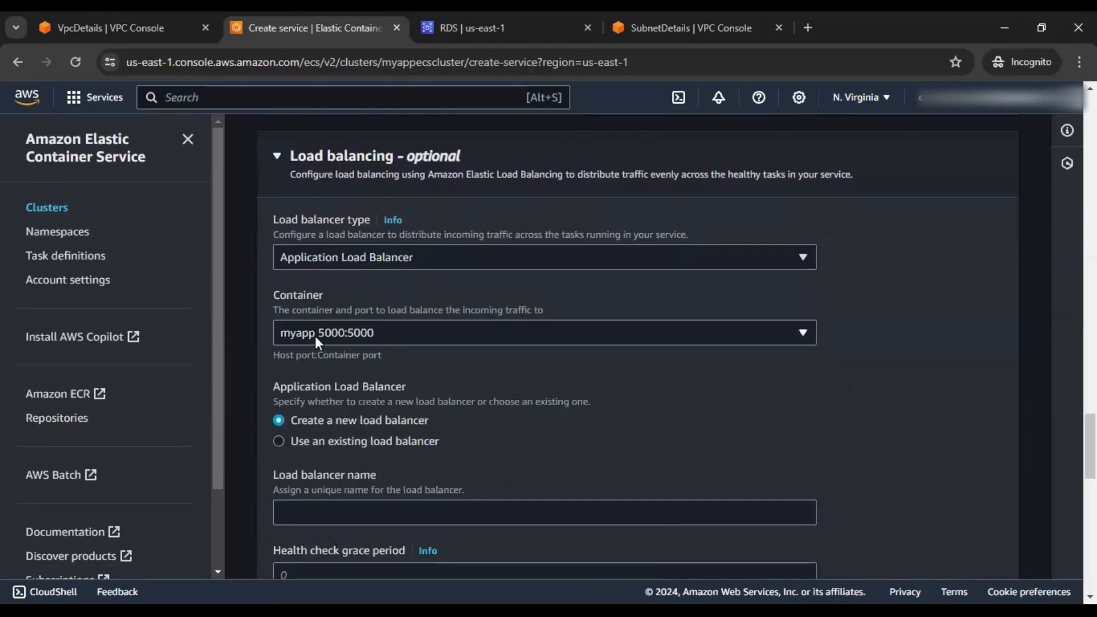
scroll(438, 350, down, 2)
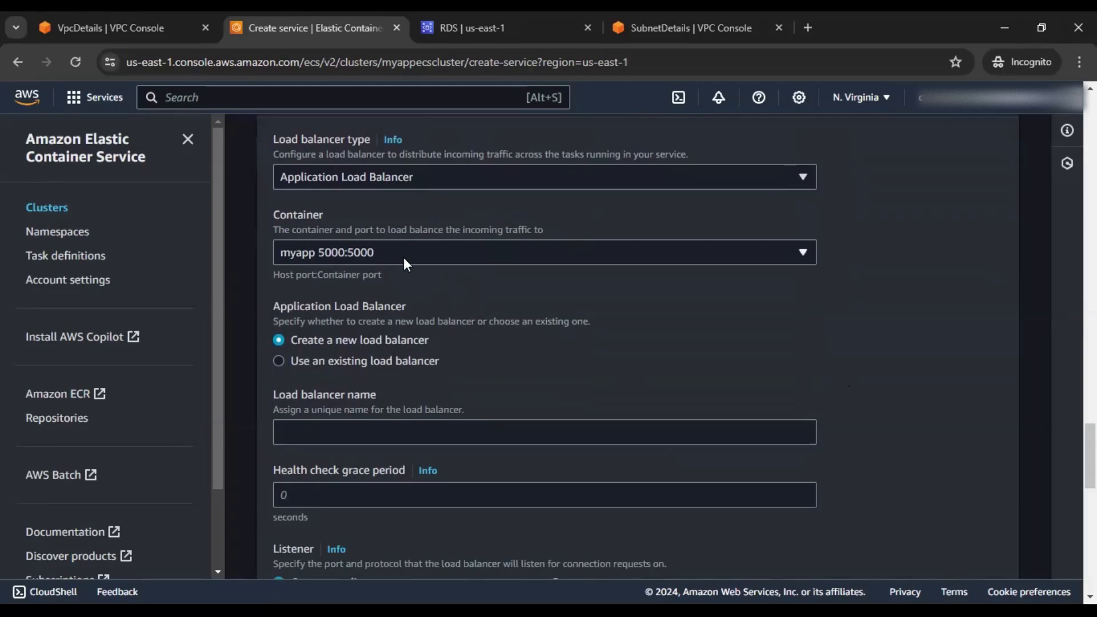
scroll(403, 259, down, 2)
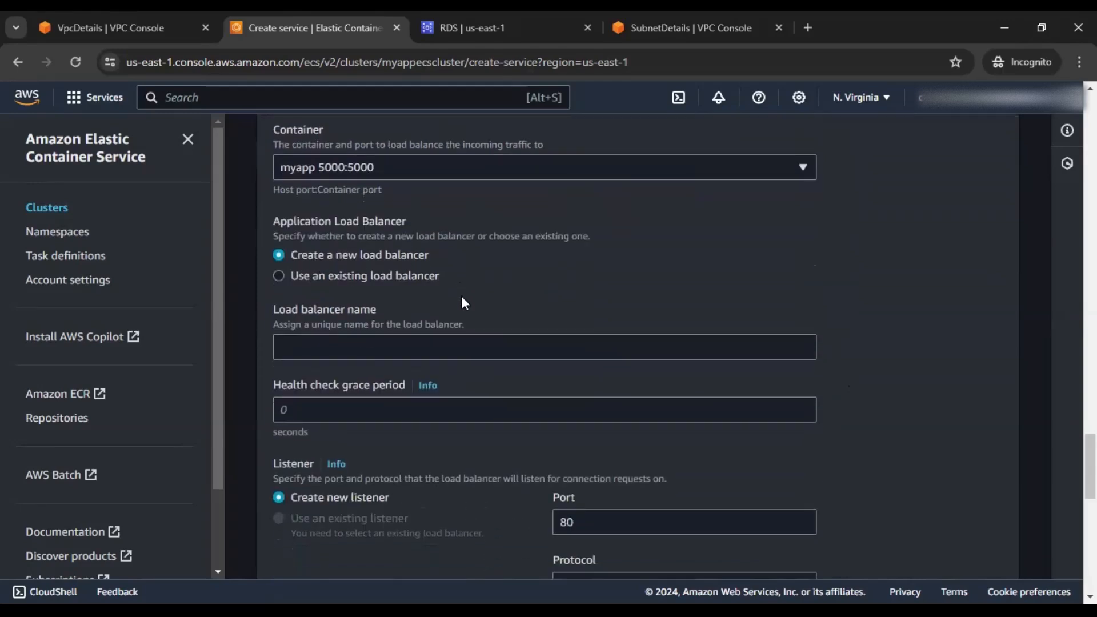
scroll(386, 276, down, 2)
Name the load balancer mylb and set its HTTP listener port to 5000
click(386, 276)
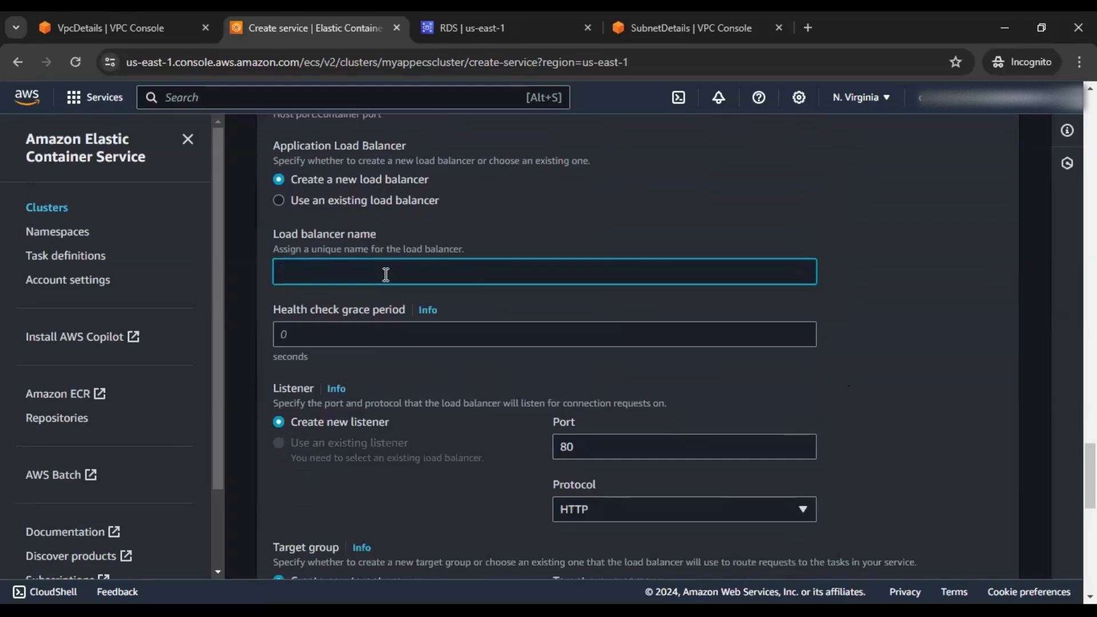
text(mylb)
scroll(470, 272, down, 4)
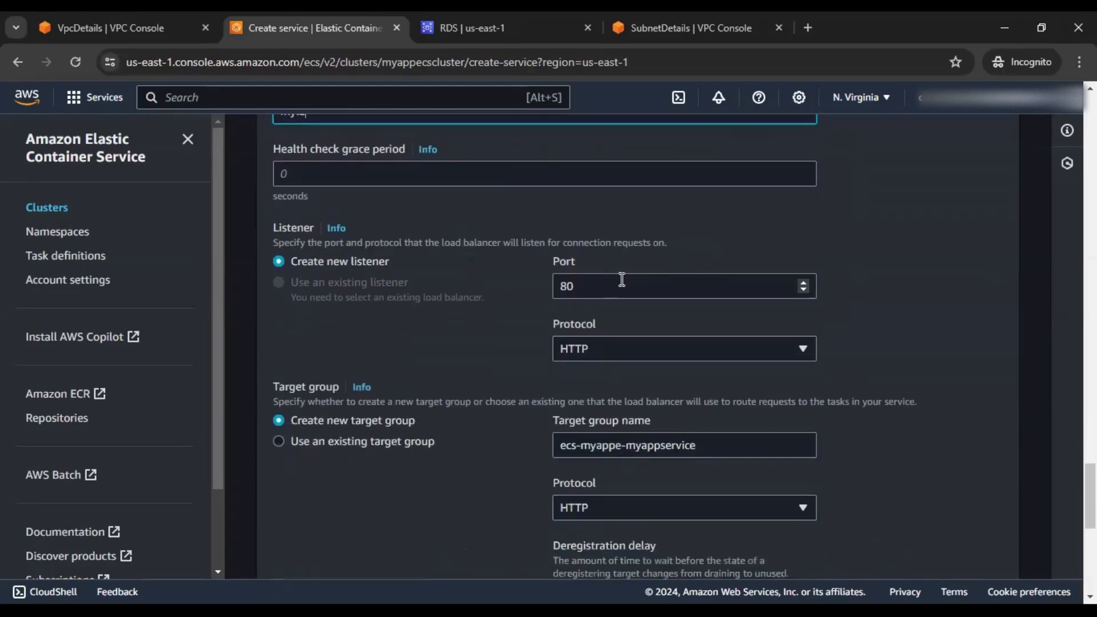
double_click(574, 284)
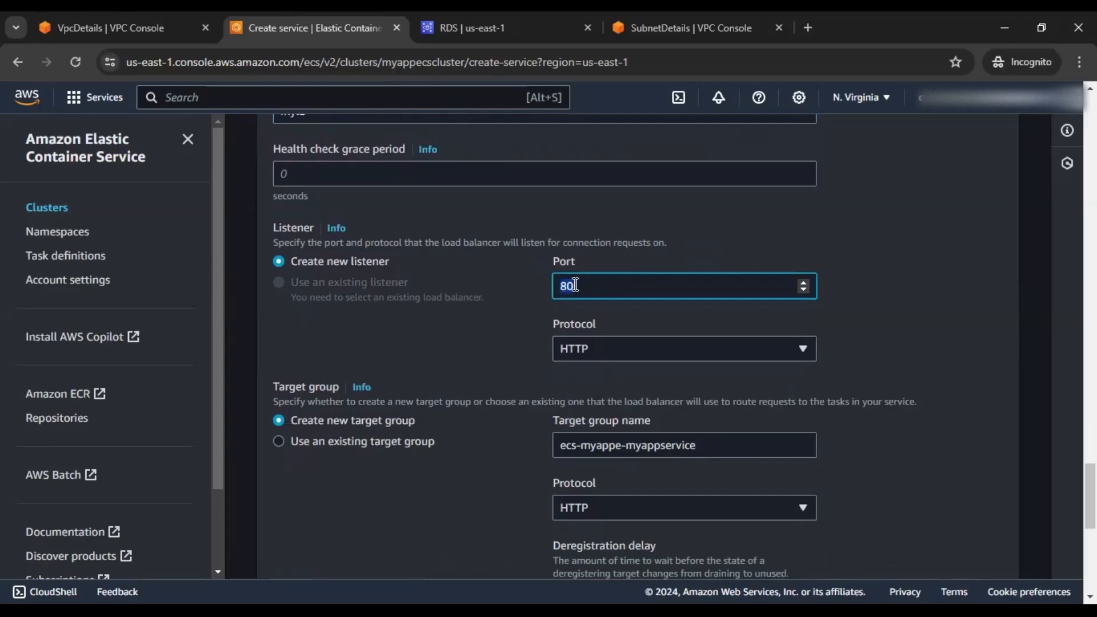
text(5000)
scroll(876, 273, down, 3)
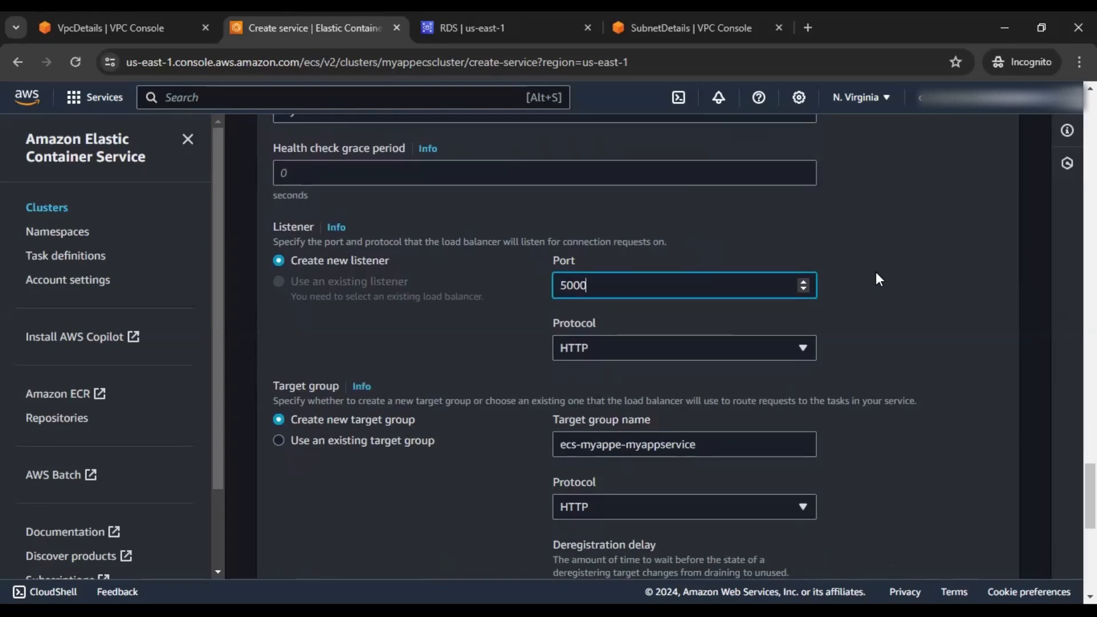
scroll(876, 272, down, 6)
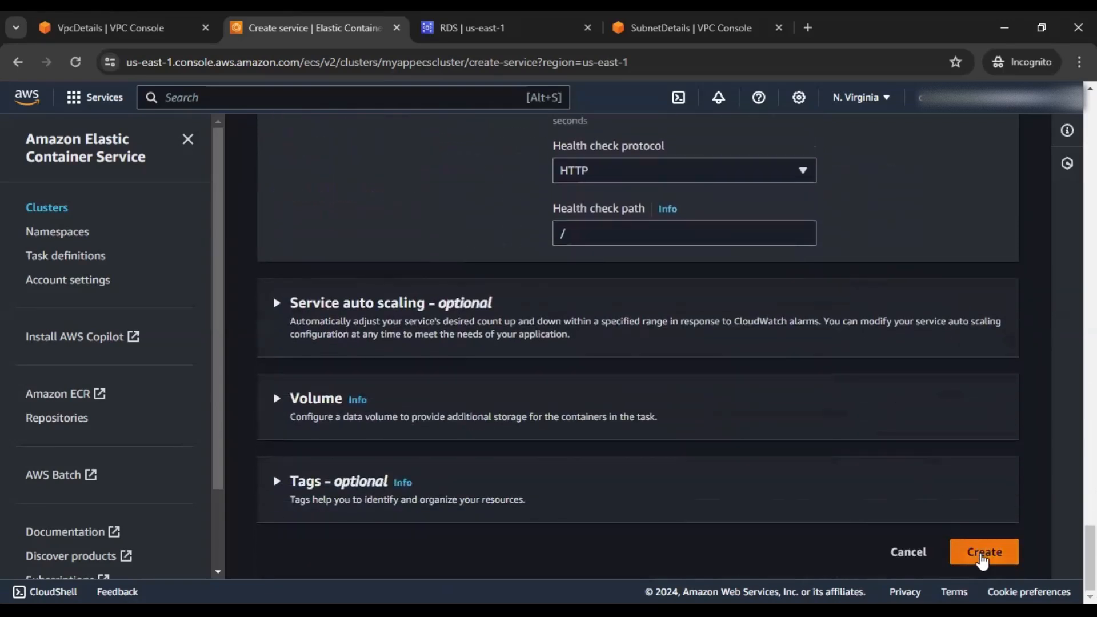
Create myappservice and watch its deployment start in myappecscluster
click(982, 559)
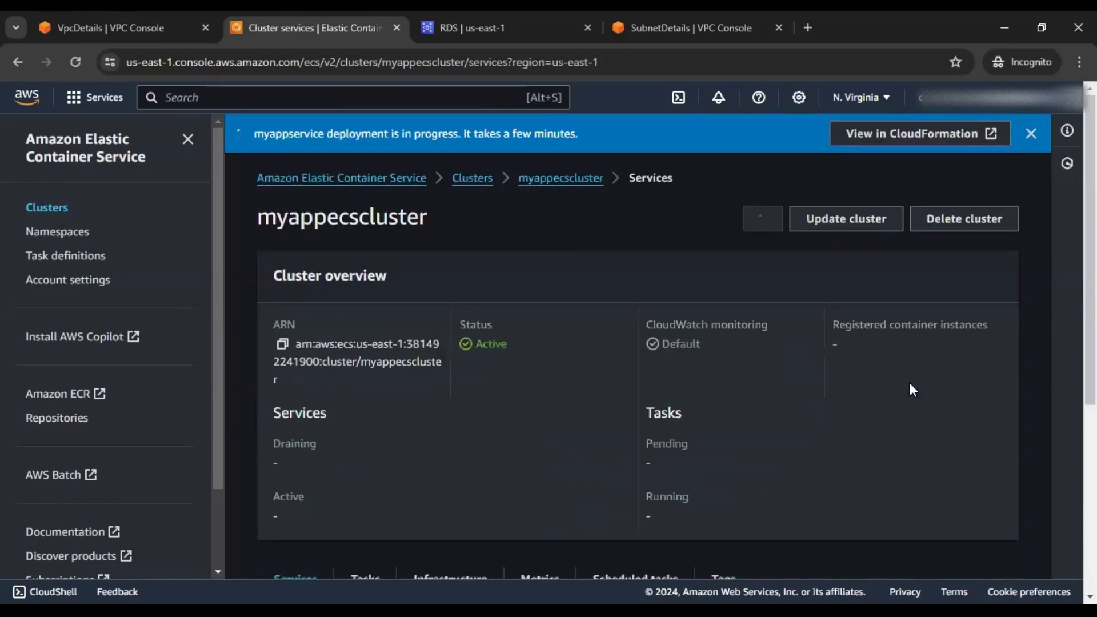
scroll(910, 382, down, 5)
scroll(910, 385, down, 1)
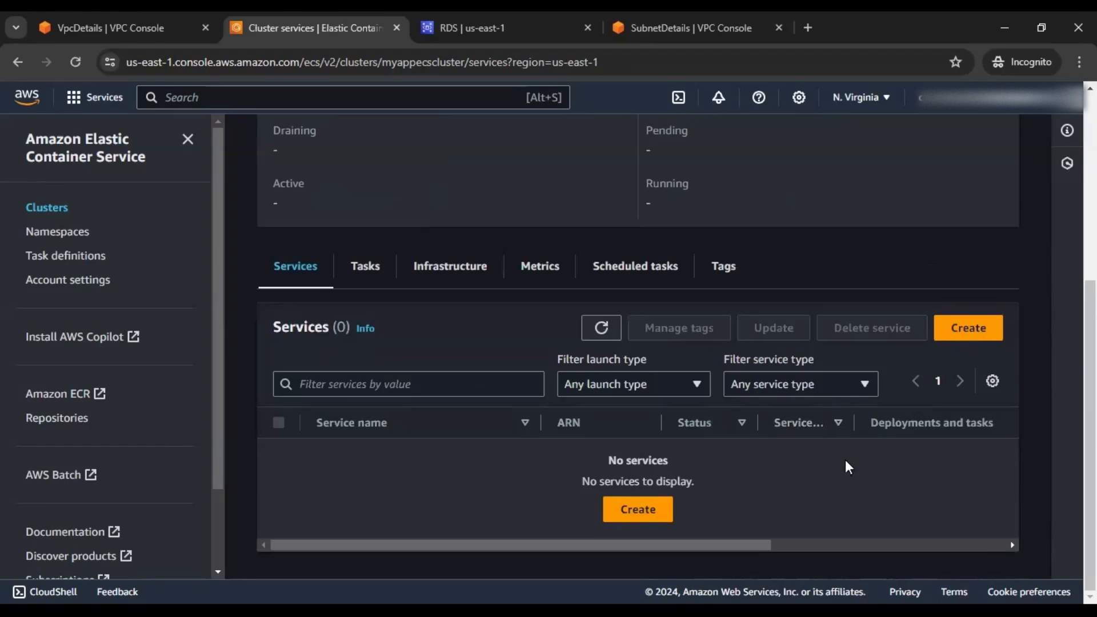
scroll(796, 455, up, 6)
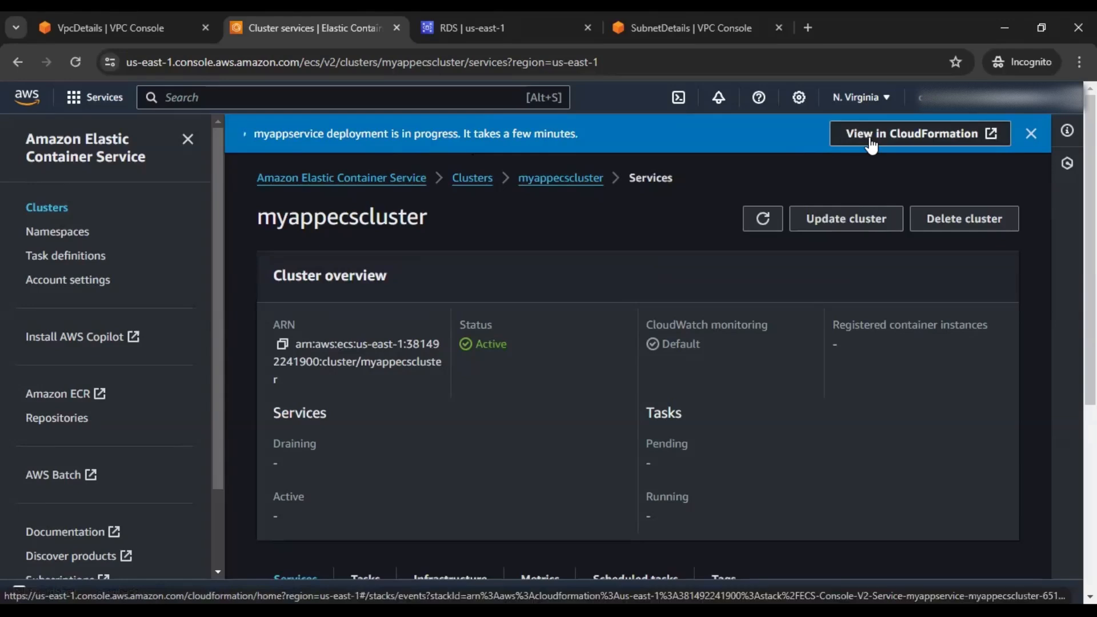
Follow the service's CloudFormation stack events until the ECSService resource reaches CREATE_COMPLETE
click(905, 138)
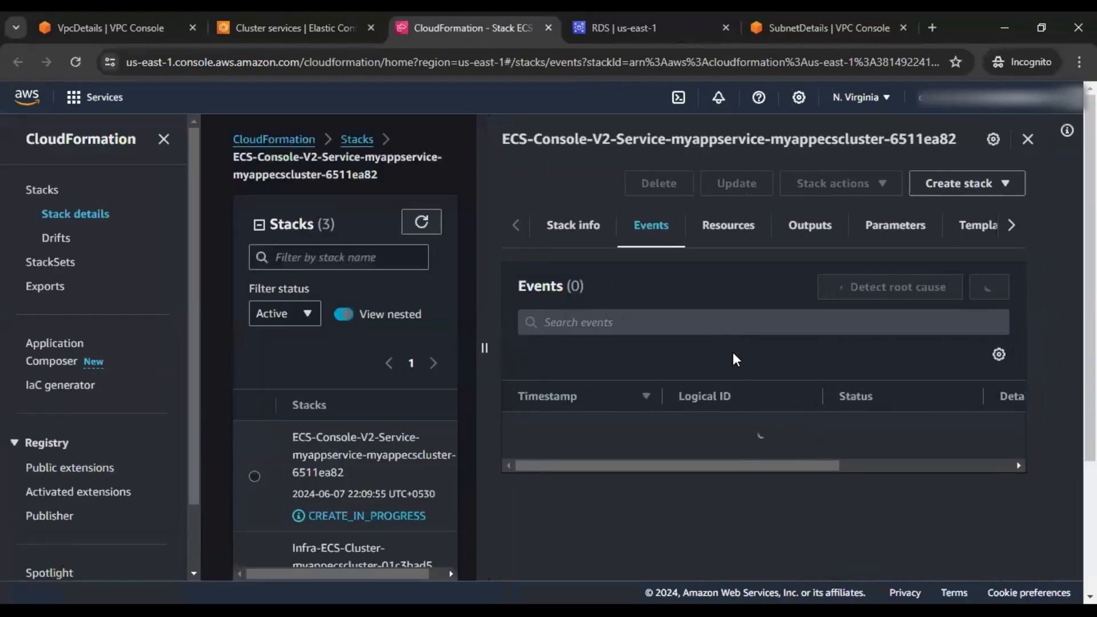
scroll(1009, 403, down, 3)
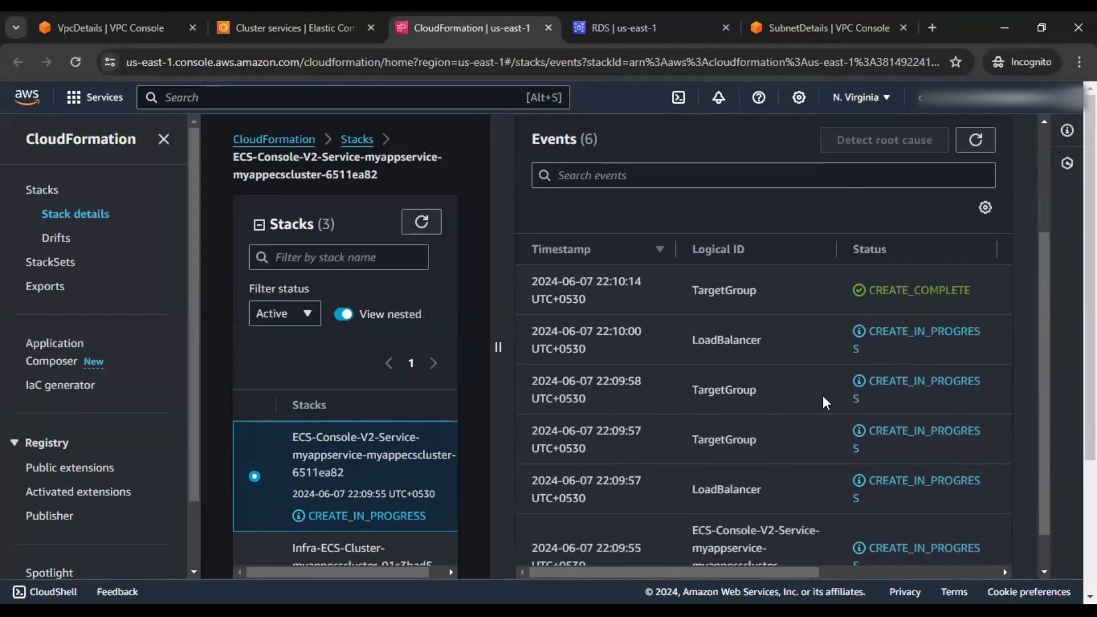
scroll(851, 392, down, 1)
scroll(852, 392, up, 3)
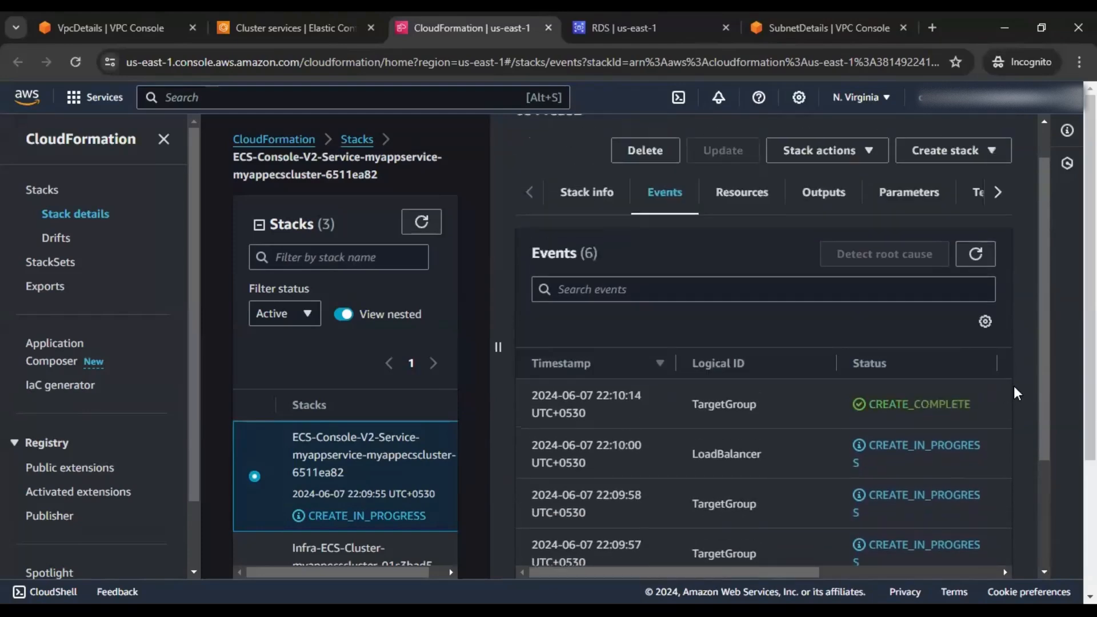
scroll(1030, 375, down, 2)
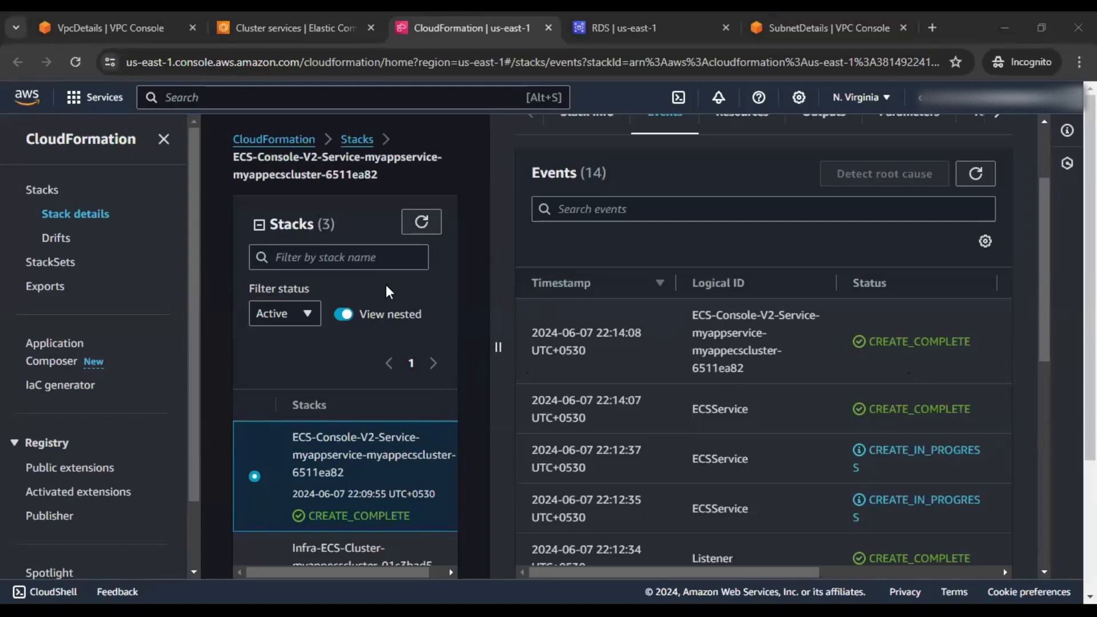
Go back to myappecscluster and view myappservice's running tasks
click(330, 28)
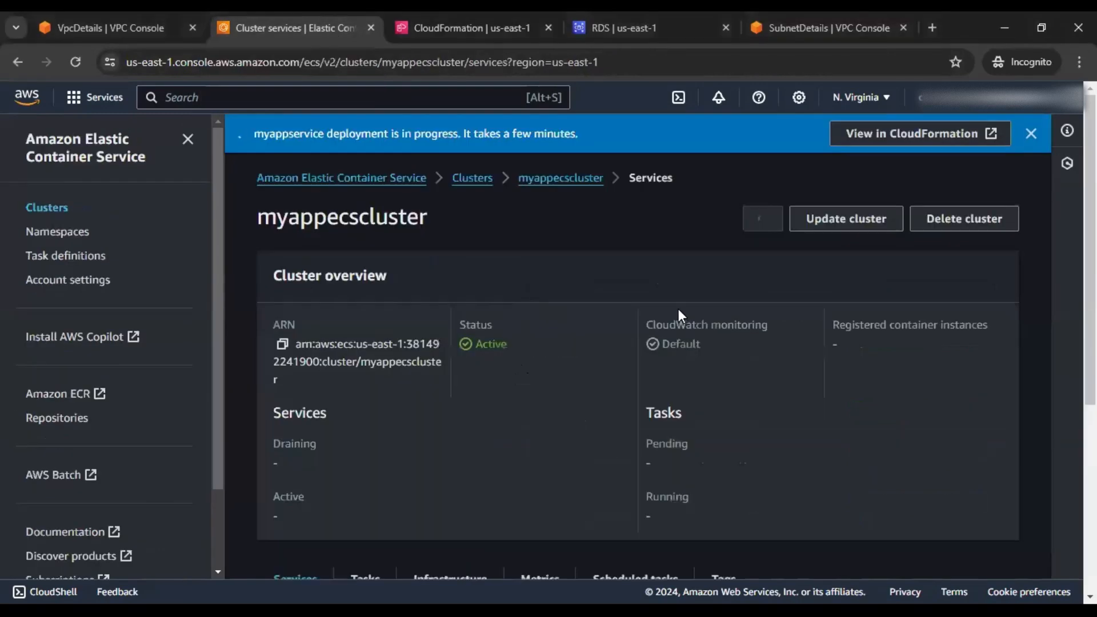
click(1030, 140)
scroll(619, 318, down, 4)
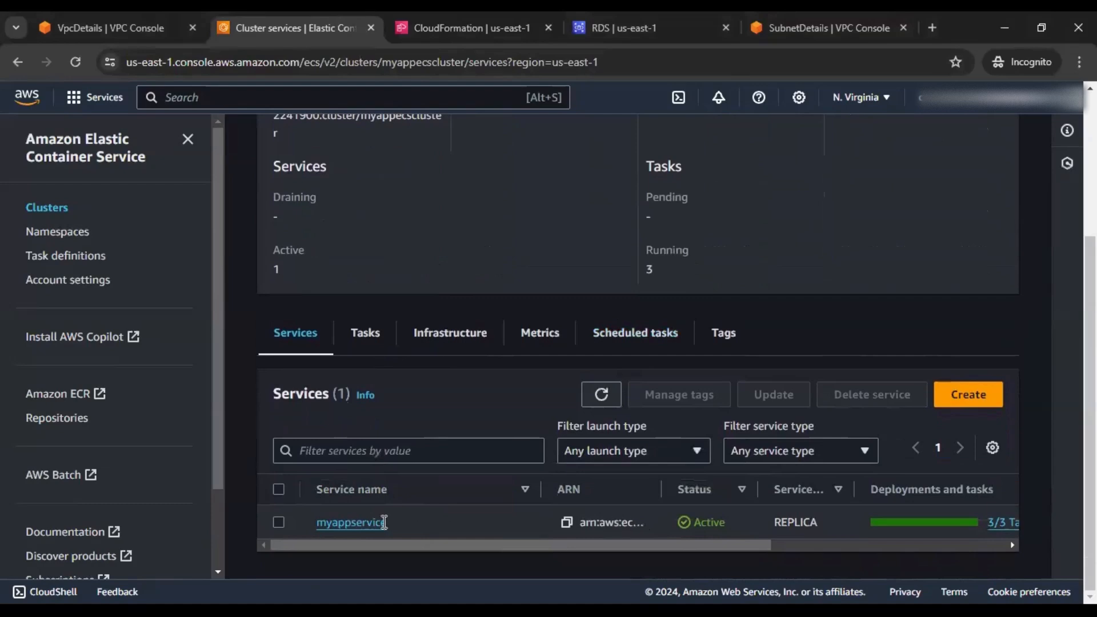
click(346, 524)
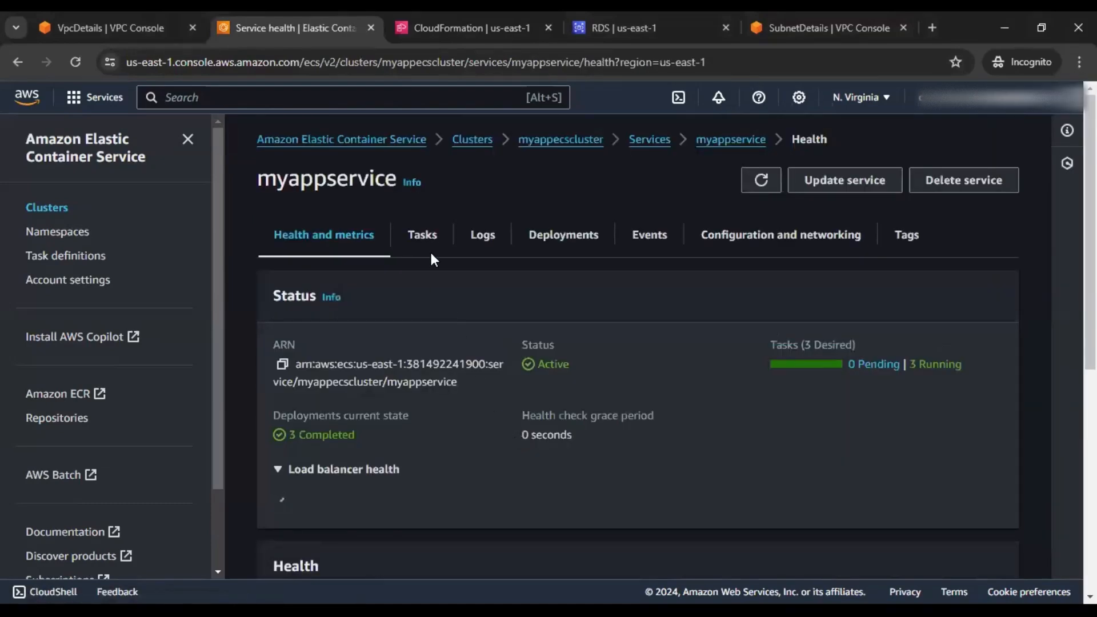
click(423, 236)
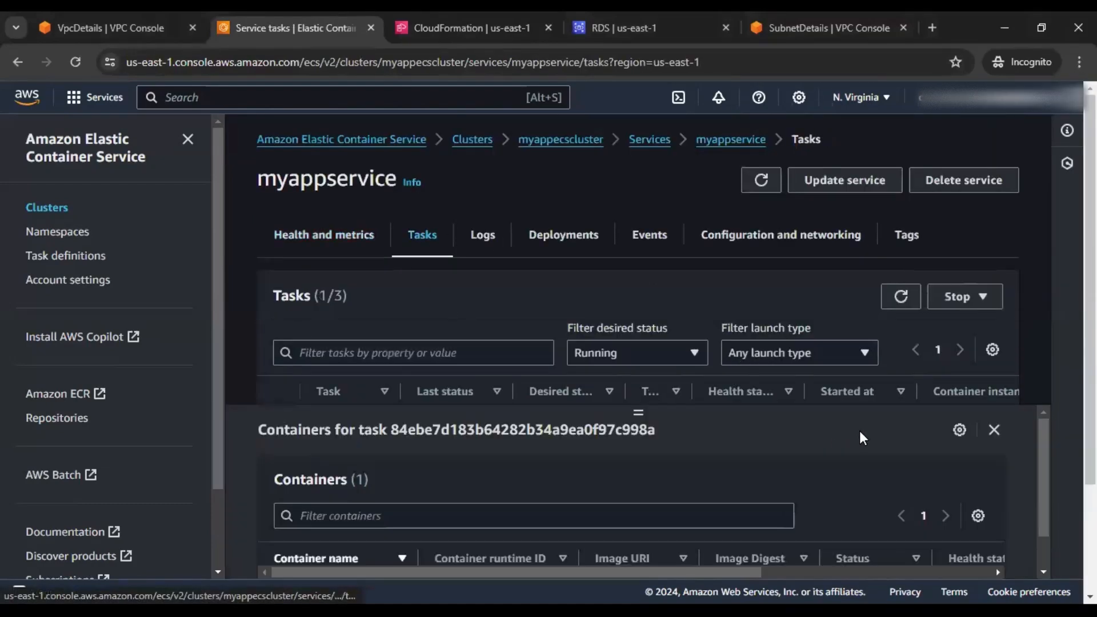
click(995, 429)
scroll(742, 344, down, 1)
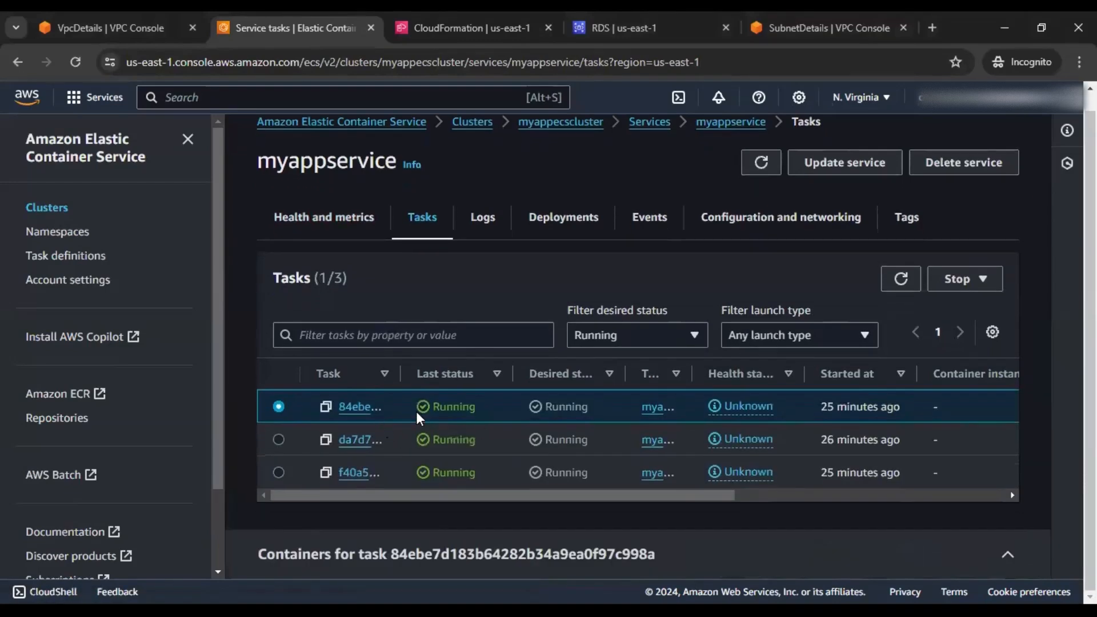
Open the first running task and copy its public IP 34.238.83.177
click(362, 408)
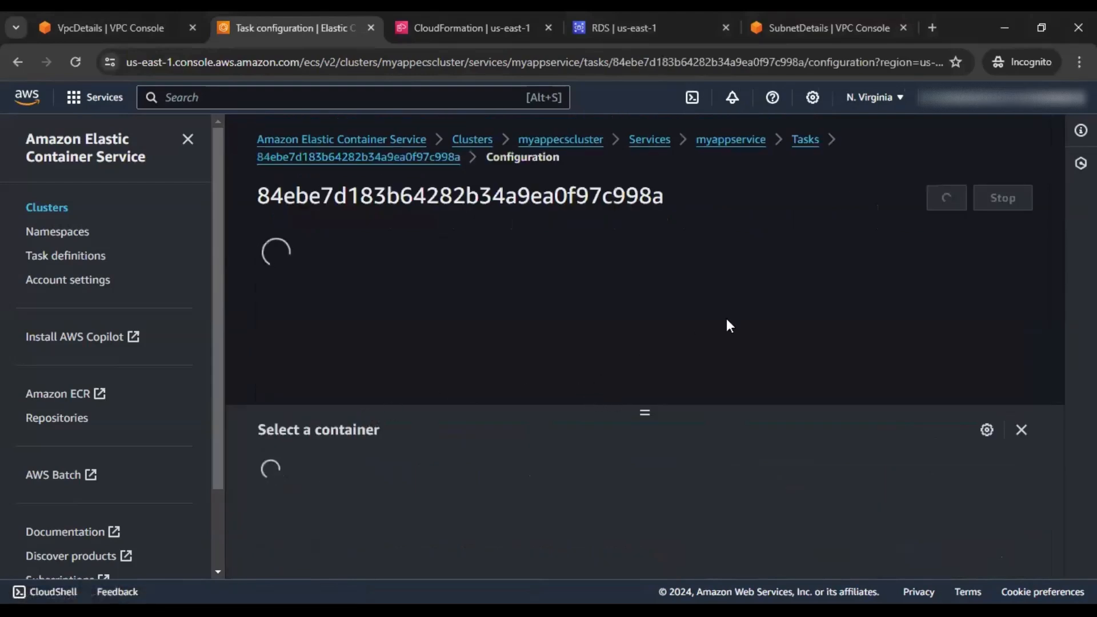
scroll(882, 370, down, 2)
click(995, 430)
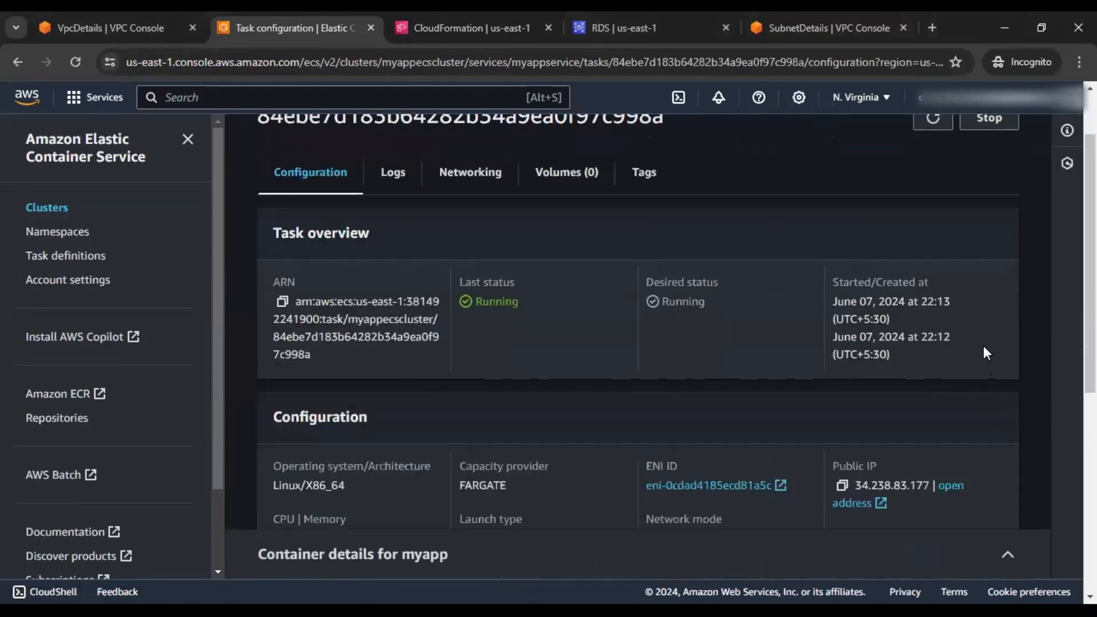
scroll(983, 345, down, 2)
scroll(664, 361, up, 3)
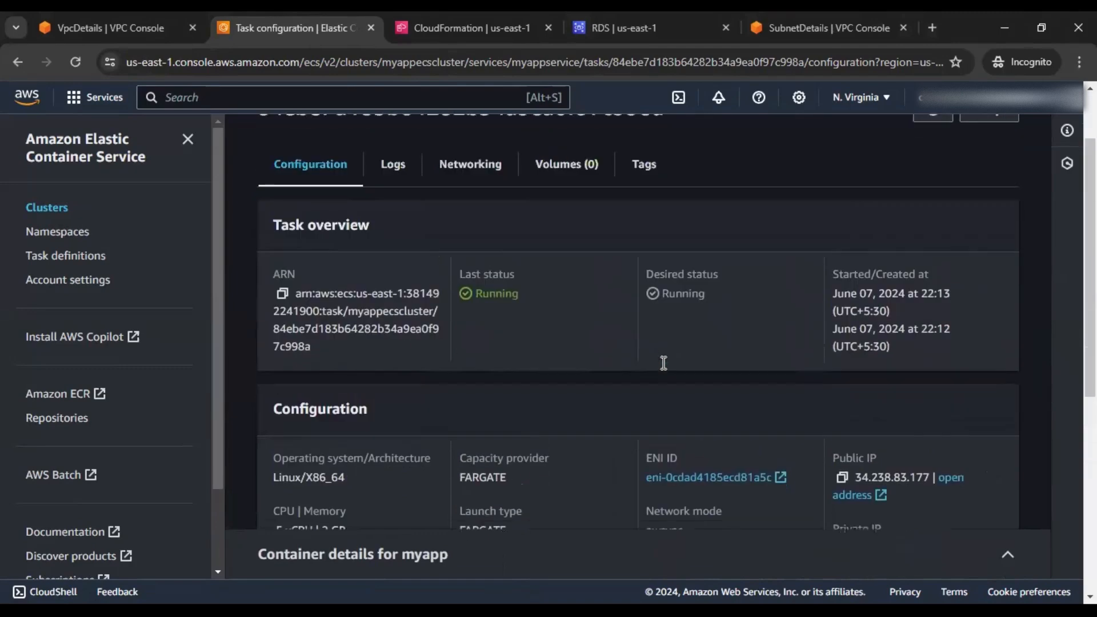
scroll(815, 360, down, 3)
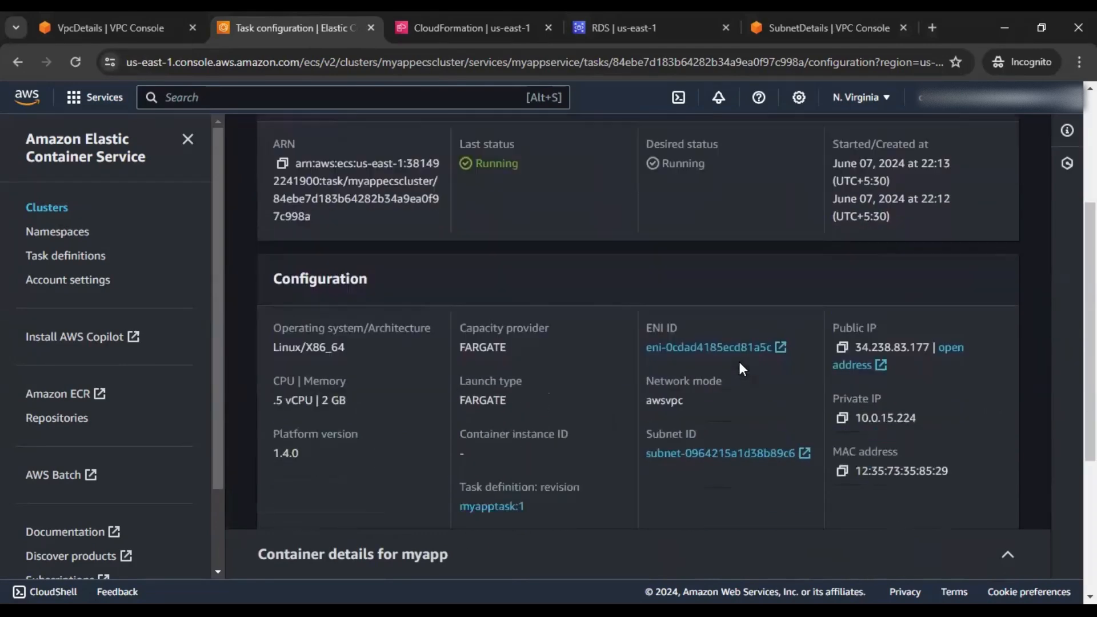
click(842, 325)
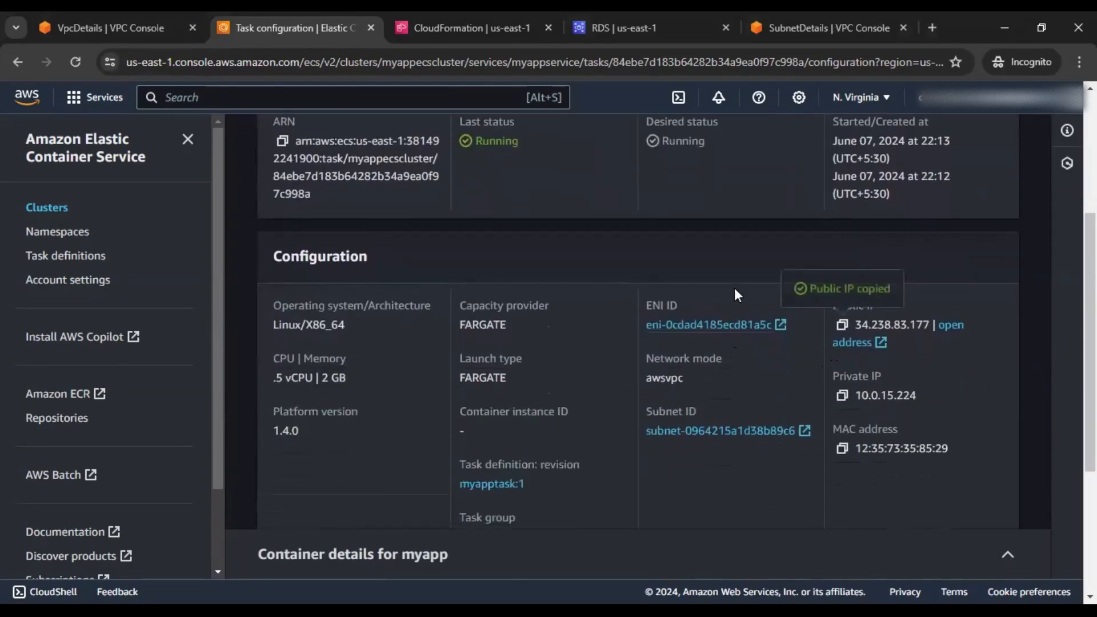
Load the app at 34.238.83.177:5000 in a new tab, then return to the subnet details page
click(932, 29)
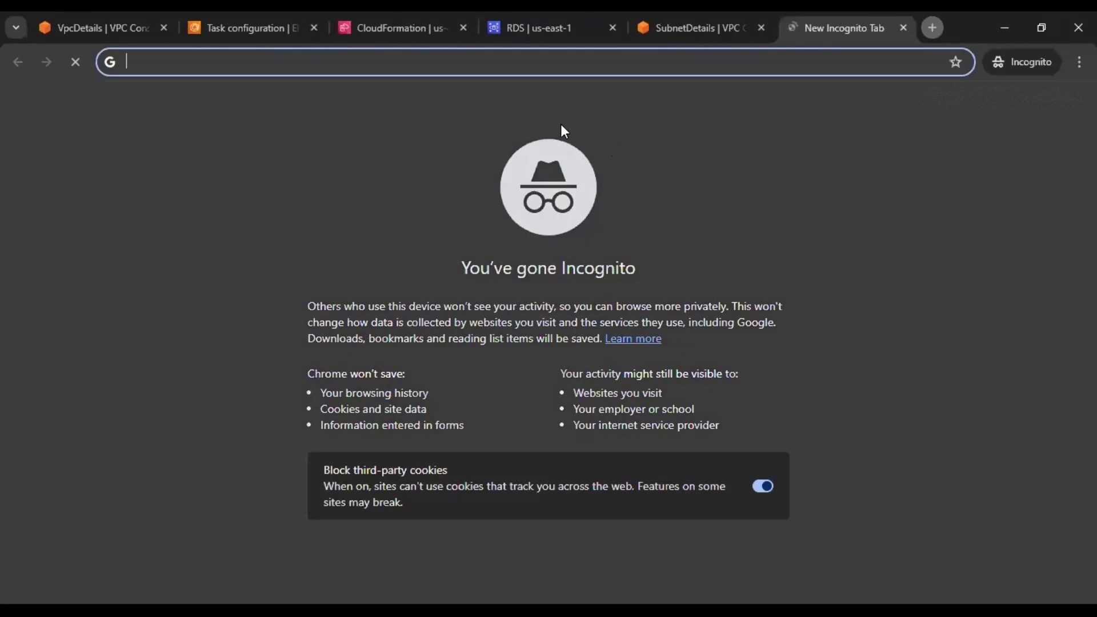
key(ctrl+v)
text(:)
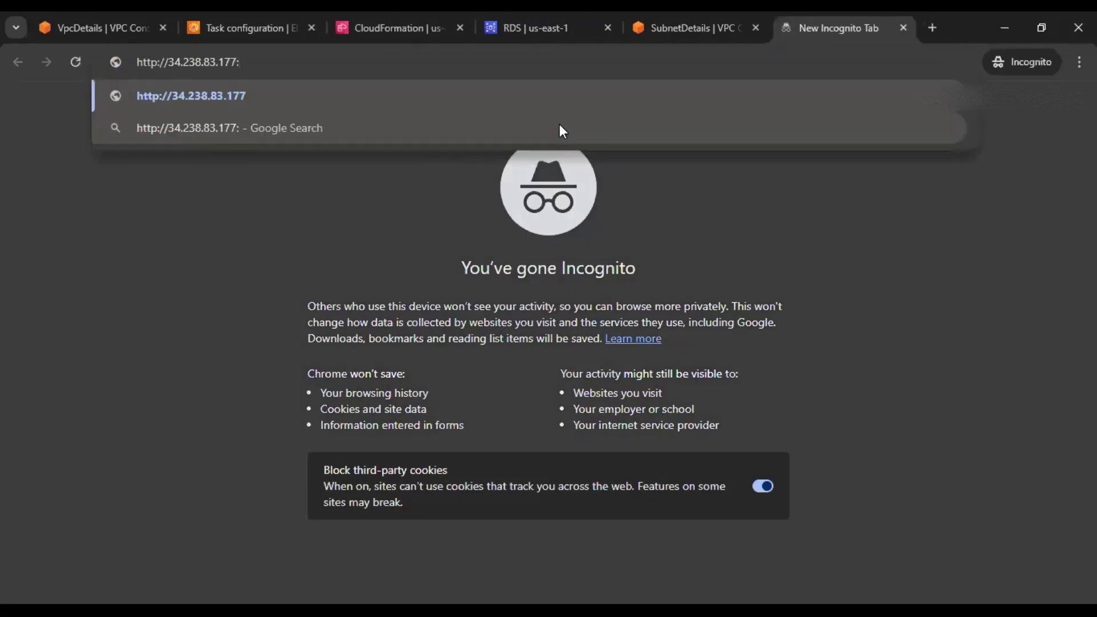
text(5000)
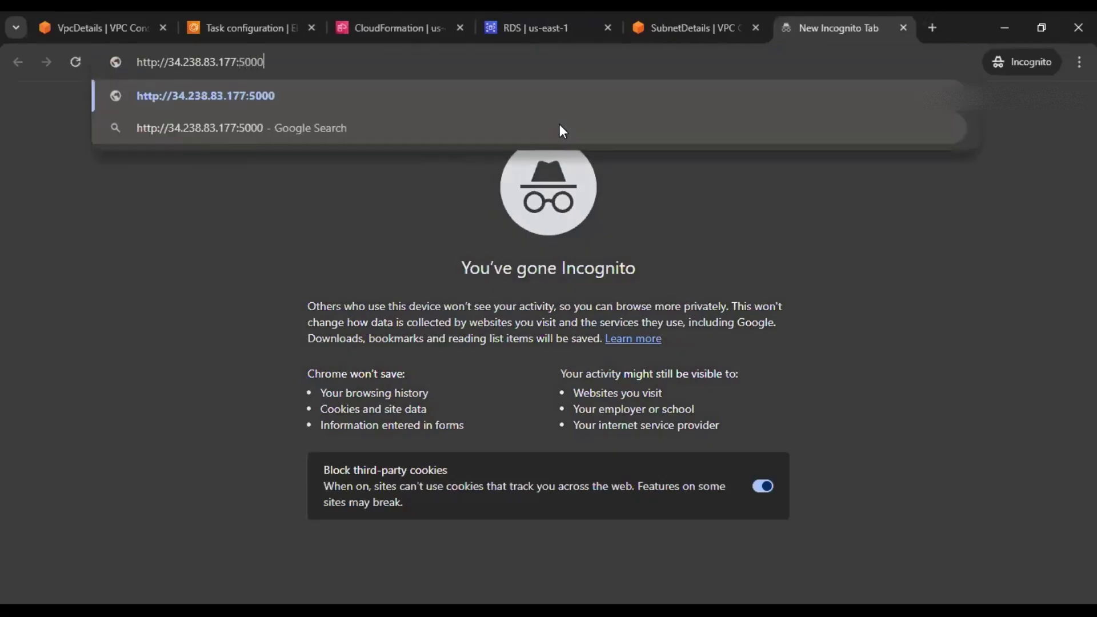
key(Return)
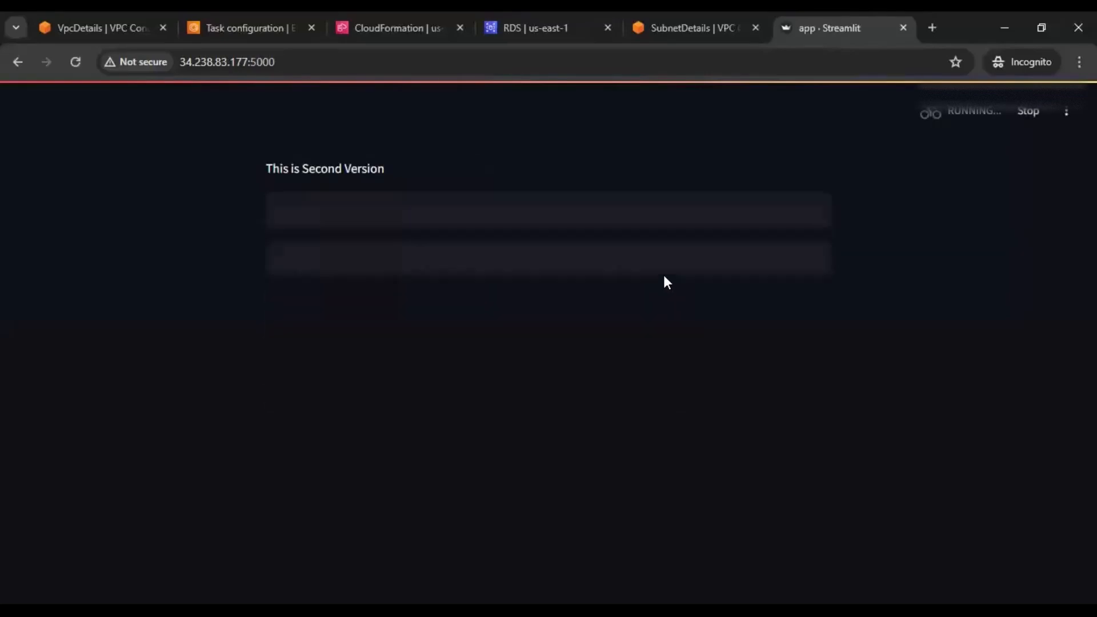
click(461, 233)
click(584, 318)
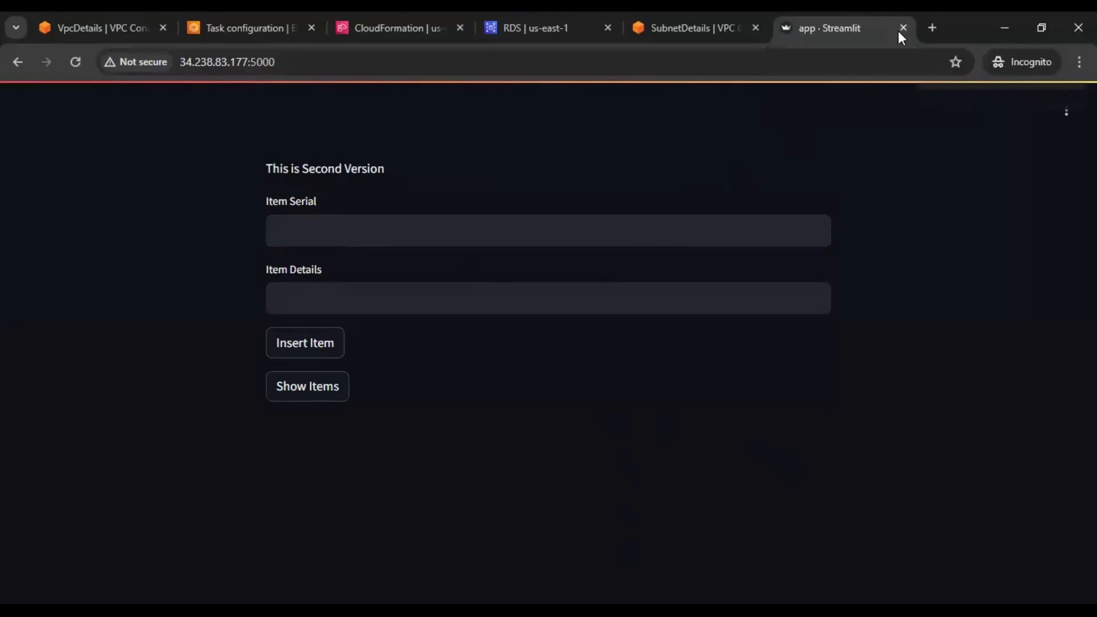
click(677, 28)
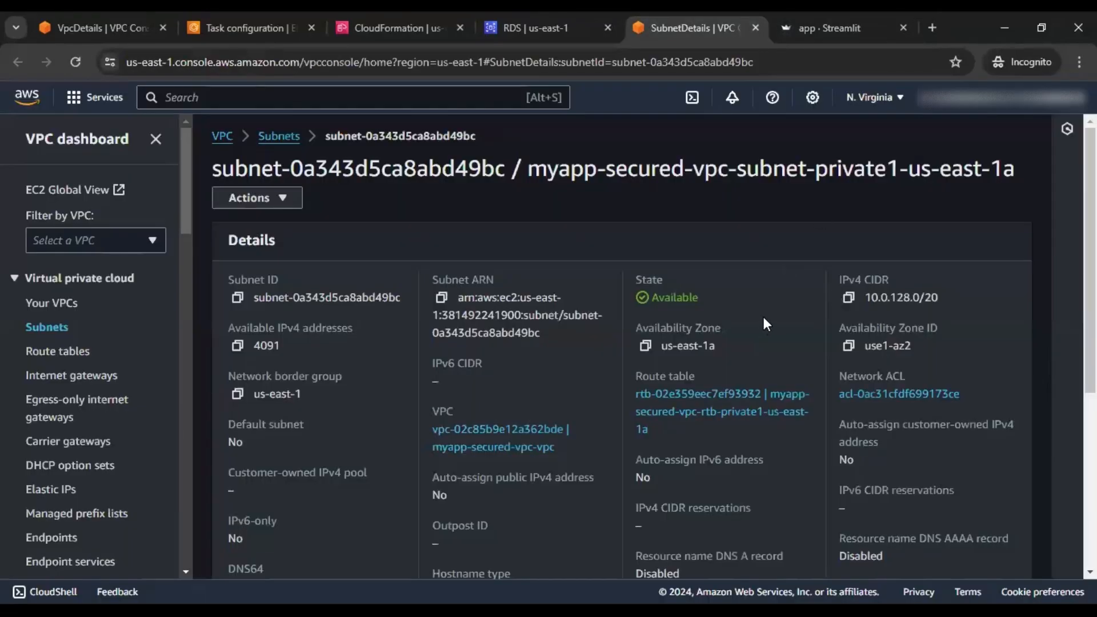
Search the console for 'load' and open Load balancers in a new tab
scroll(763, 324, down, 1)
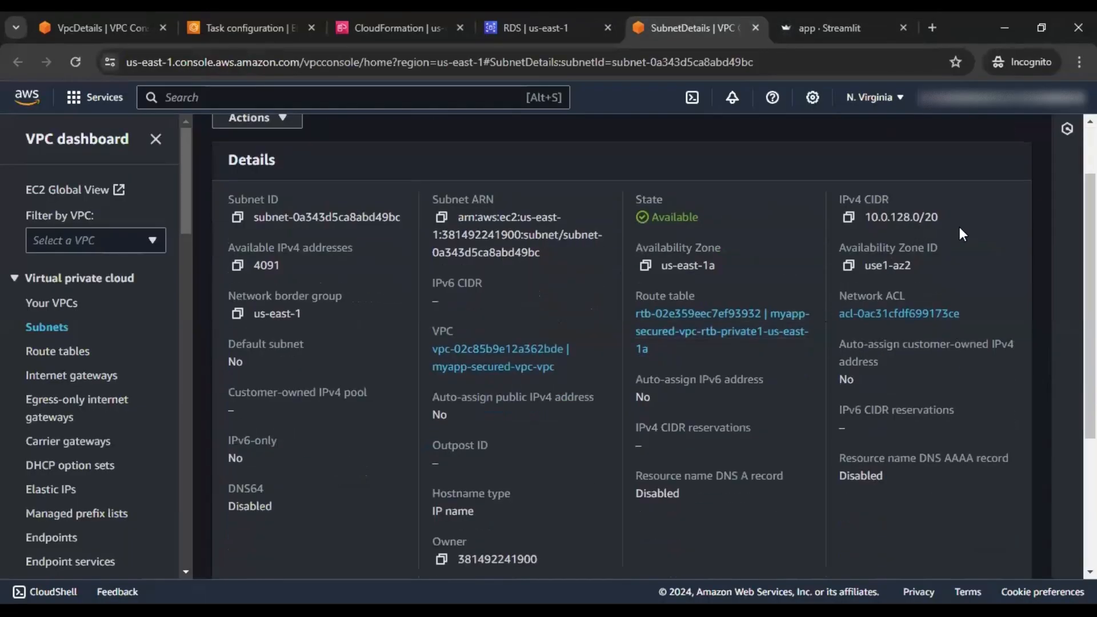
scroll(609, 362, up, 1)
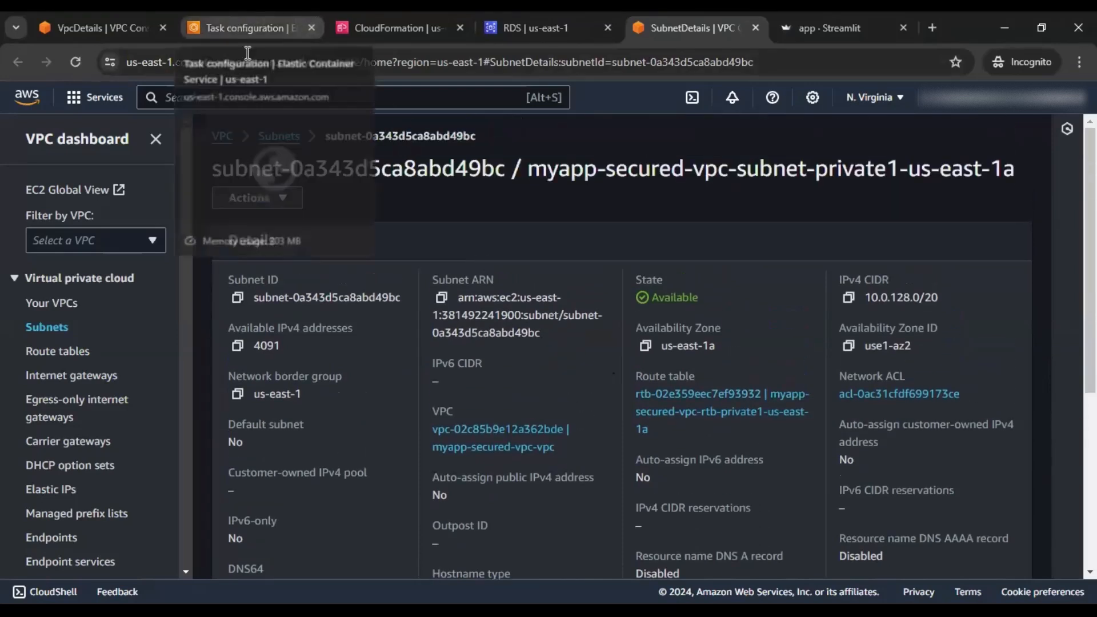
click(332, 106)
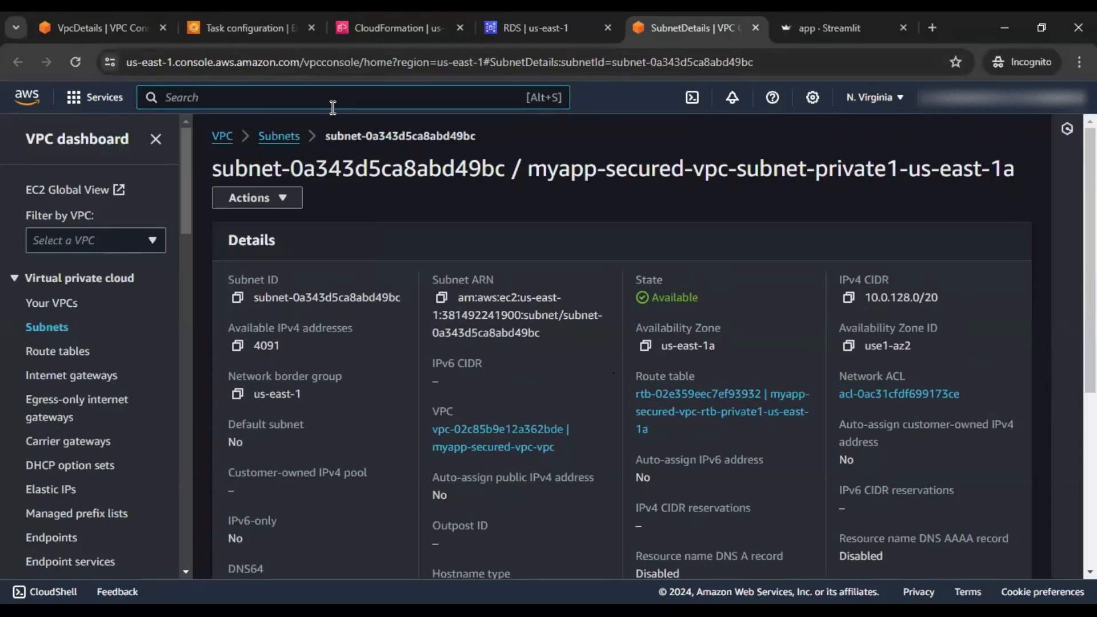
text(load)
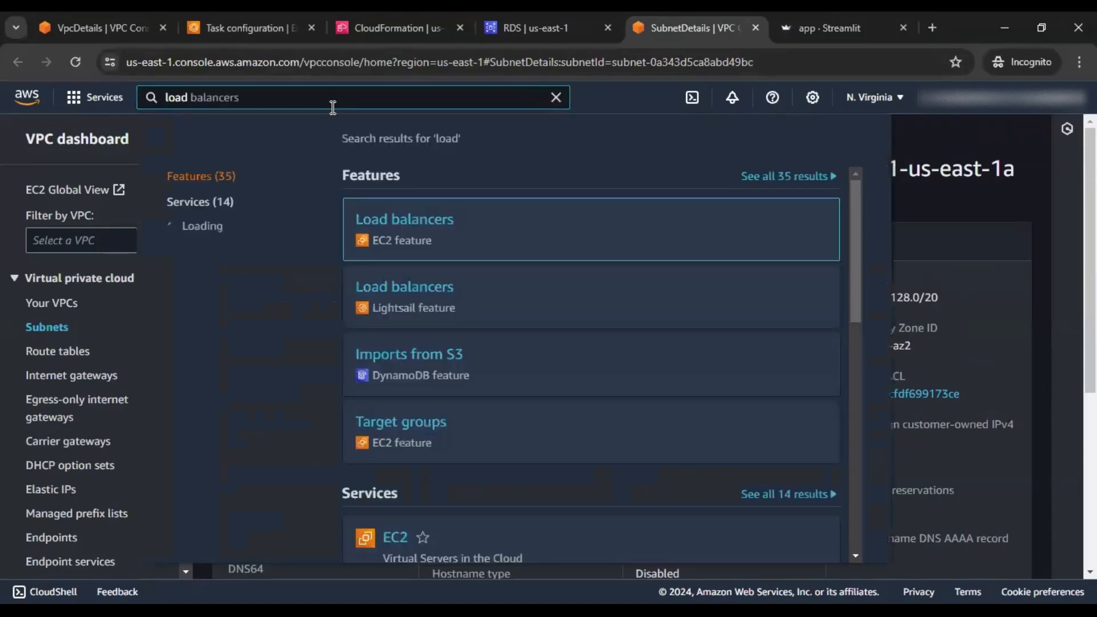
right_click(447, 223)
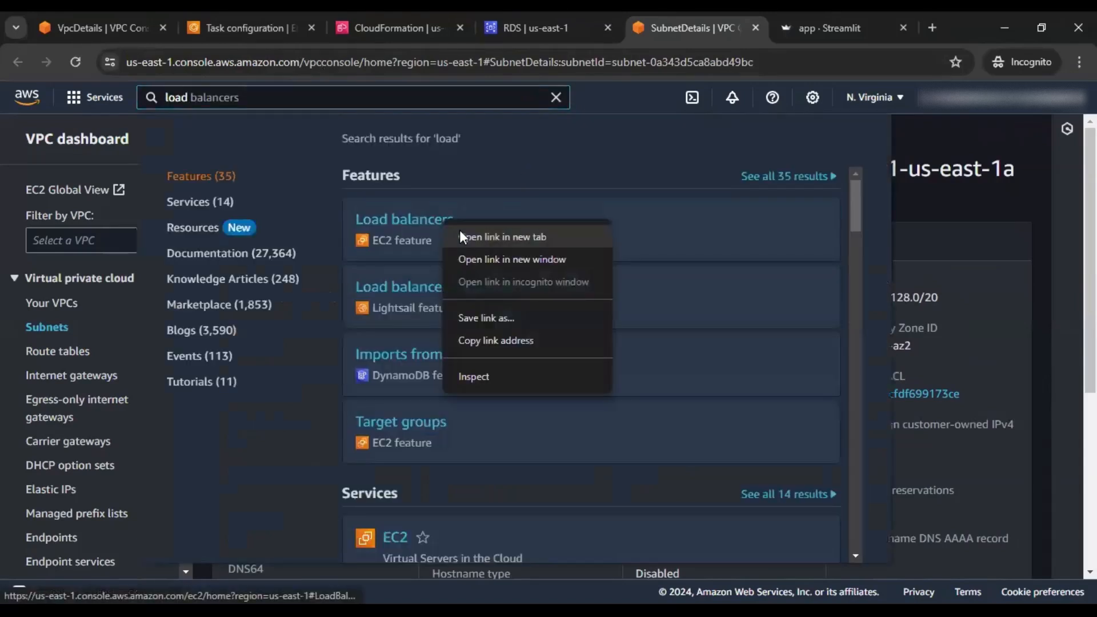
click(480, 235)
click(696, 29)
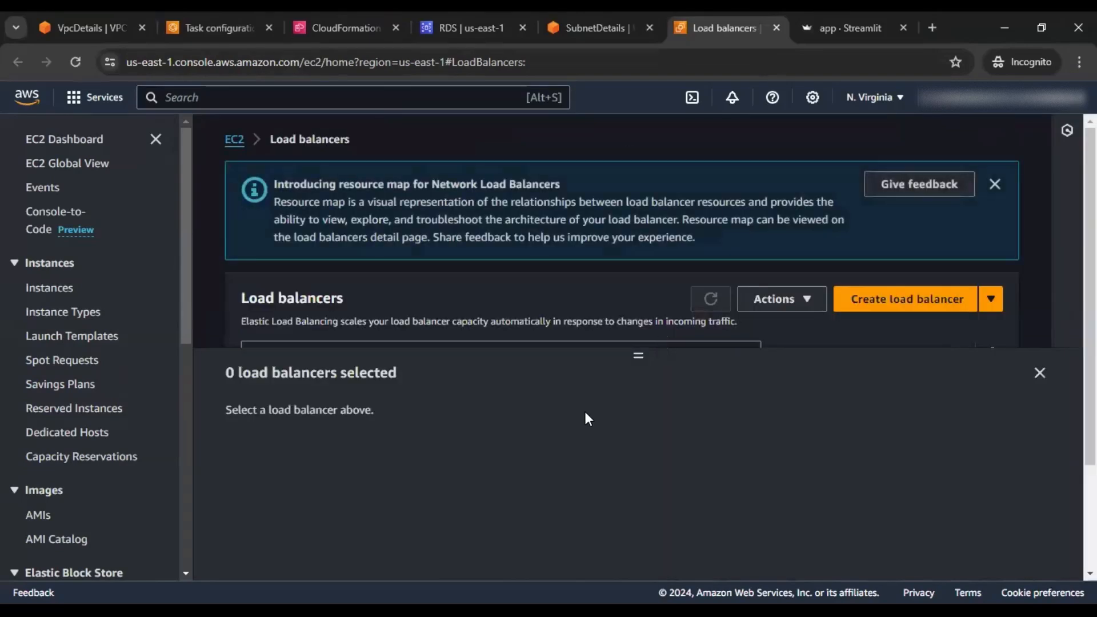
Open mylb's details and view its security group ecsSG
click(1040, 373)
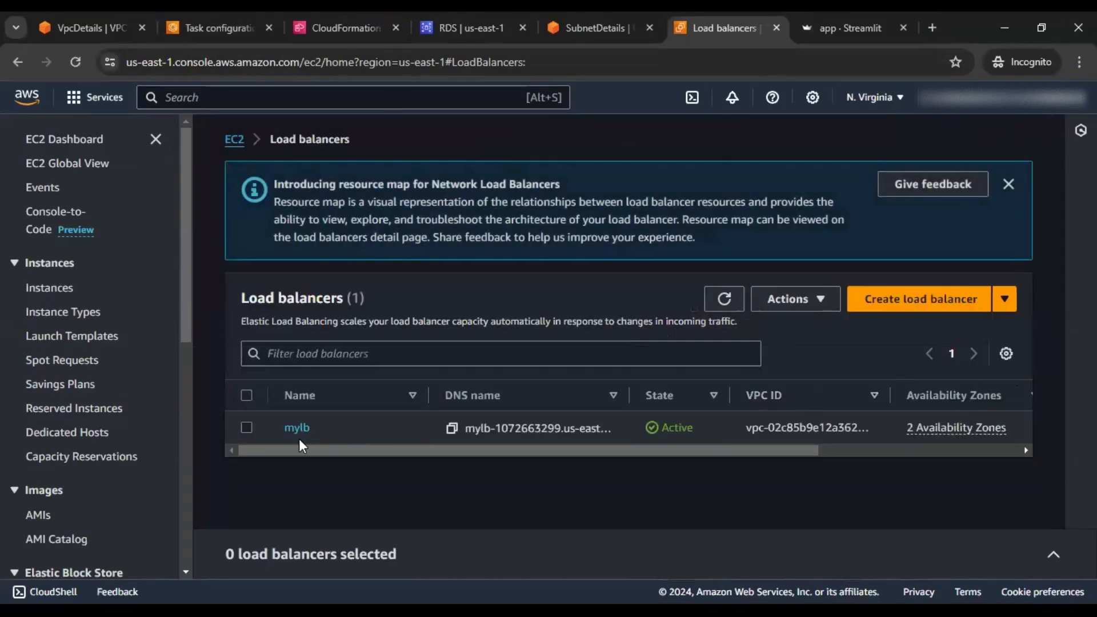
click(296, 427)
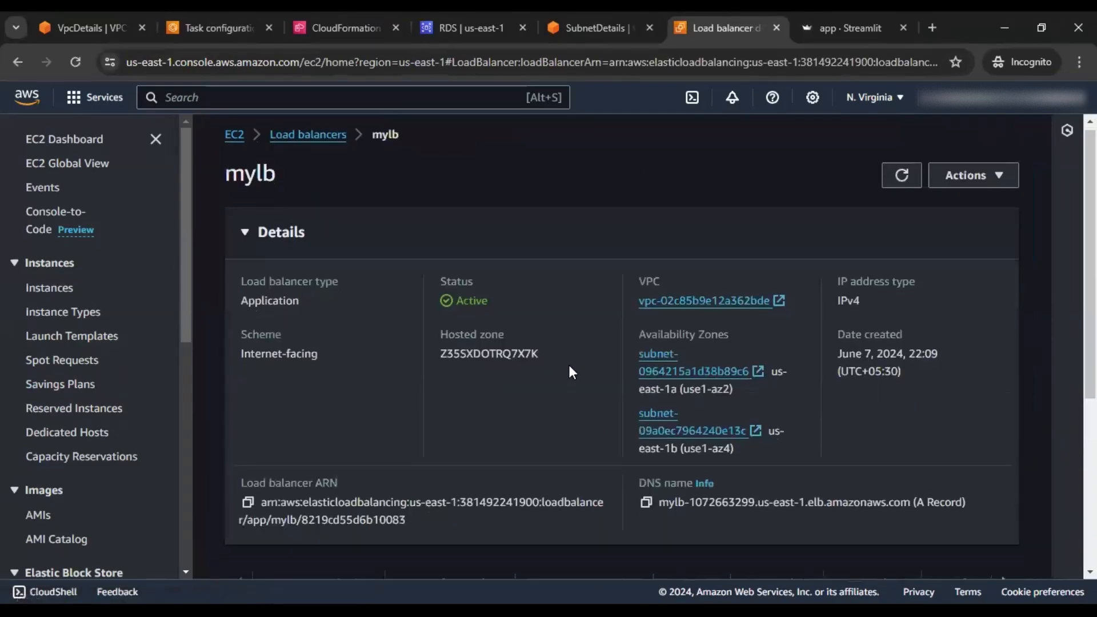
scroll(568, 366, down, 5)
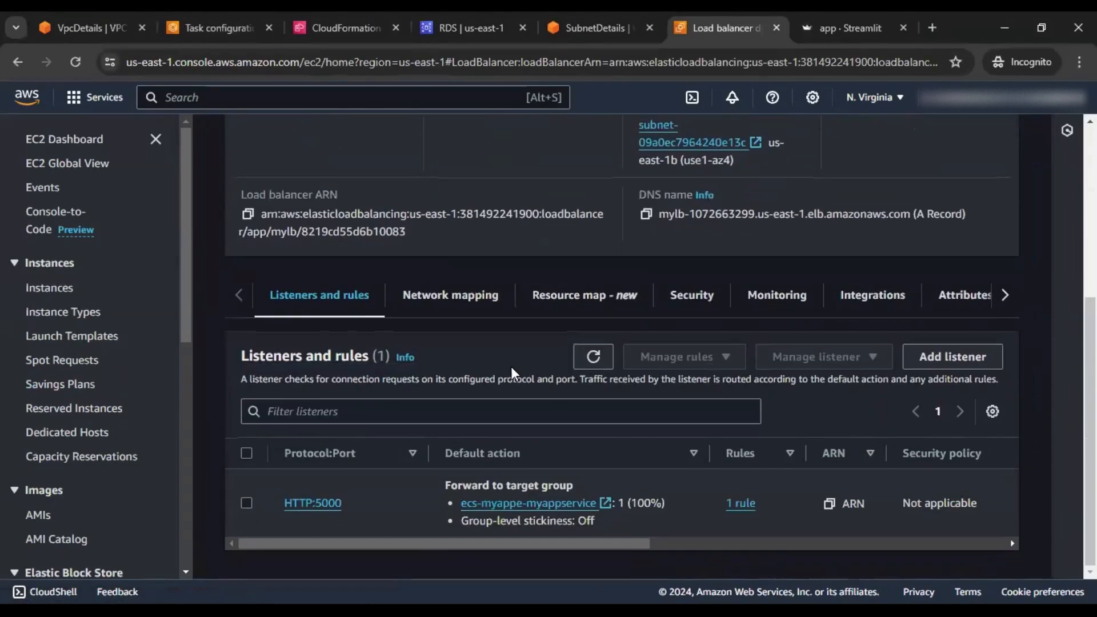
click(678, 304)
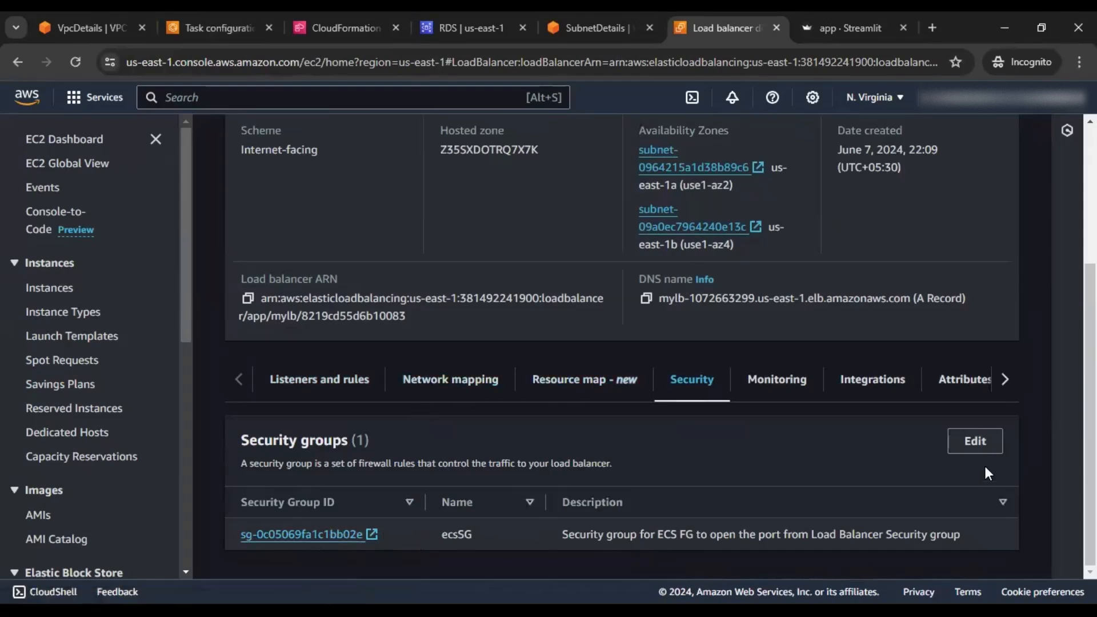
drag(442, 534, 527, 533)
Replace ecsSG with loadBalancerSG on mylb and save the change
click(976, 441)
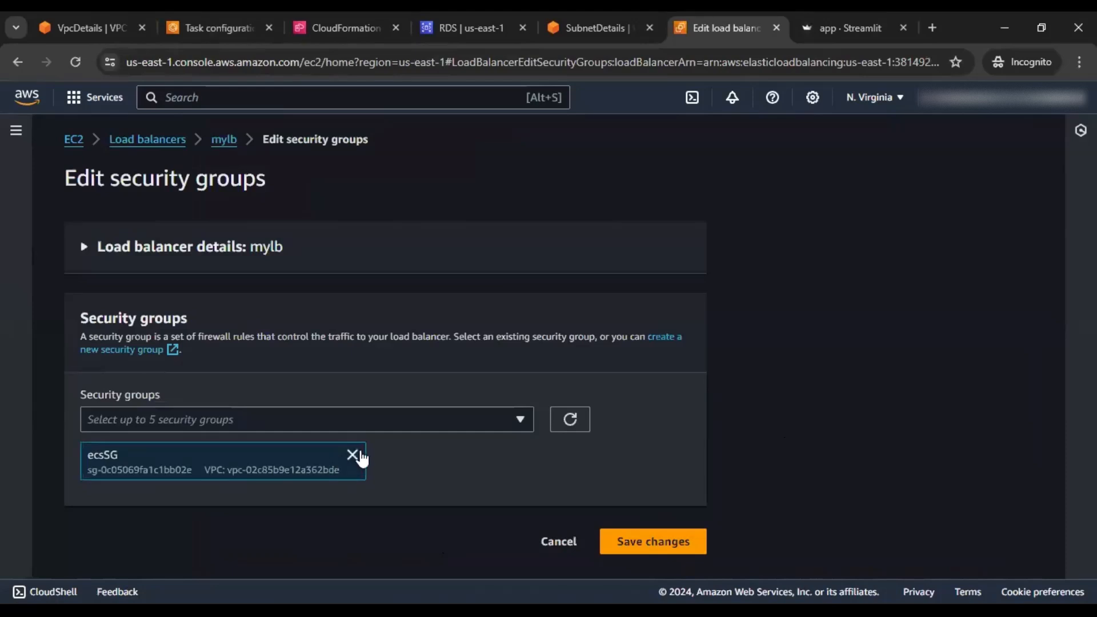
click(382, 430)
click(95, 273)
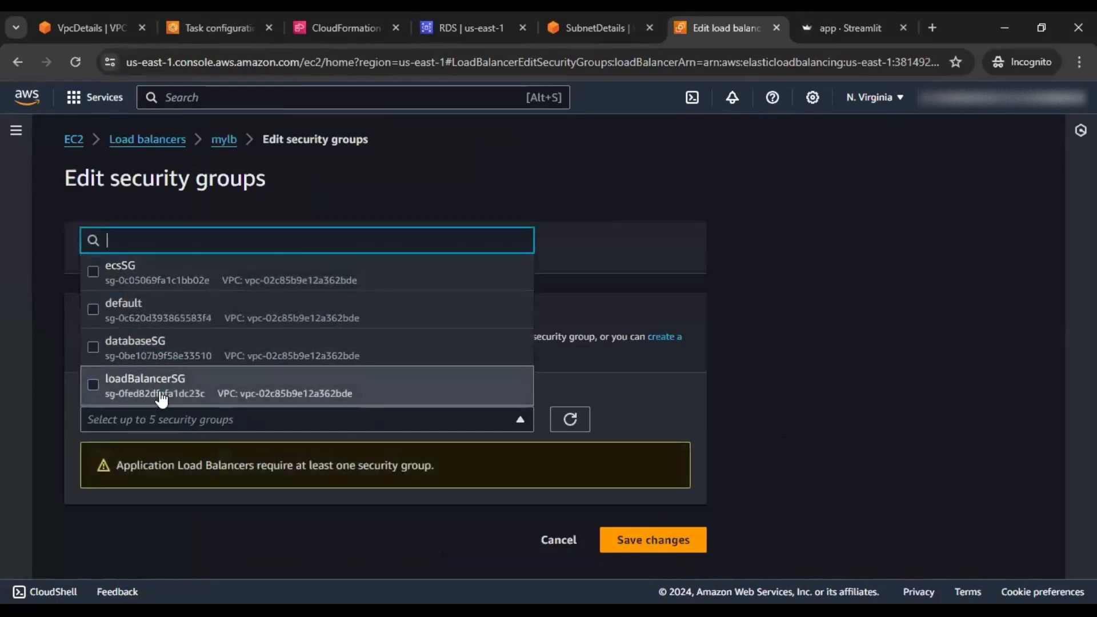
click(162, 400)
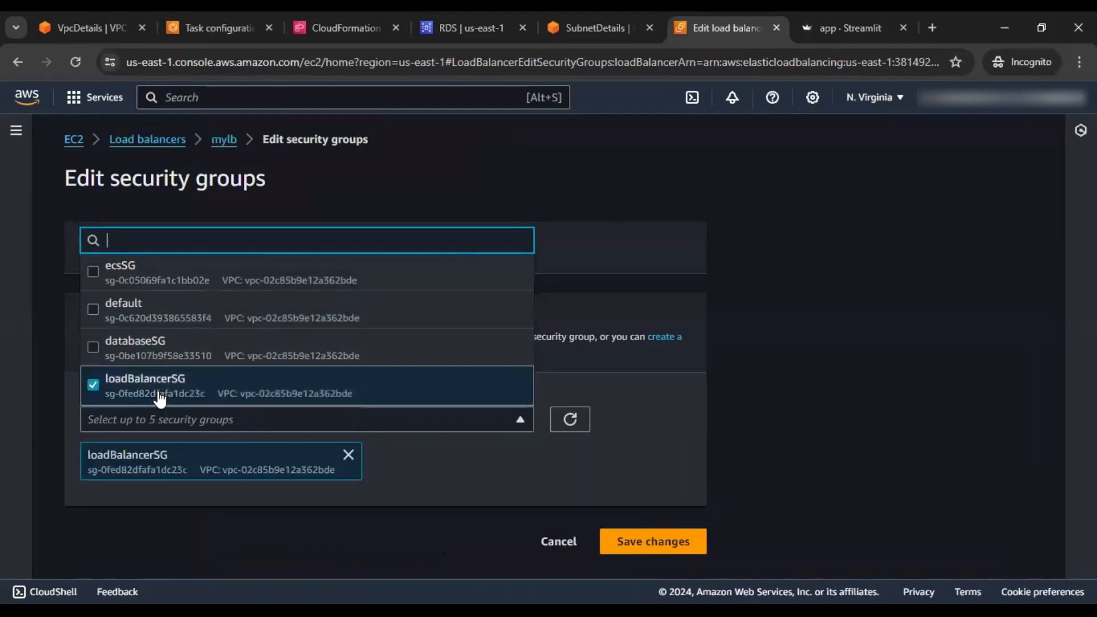
click(698, 400)
click(644, 544)
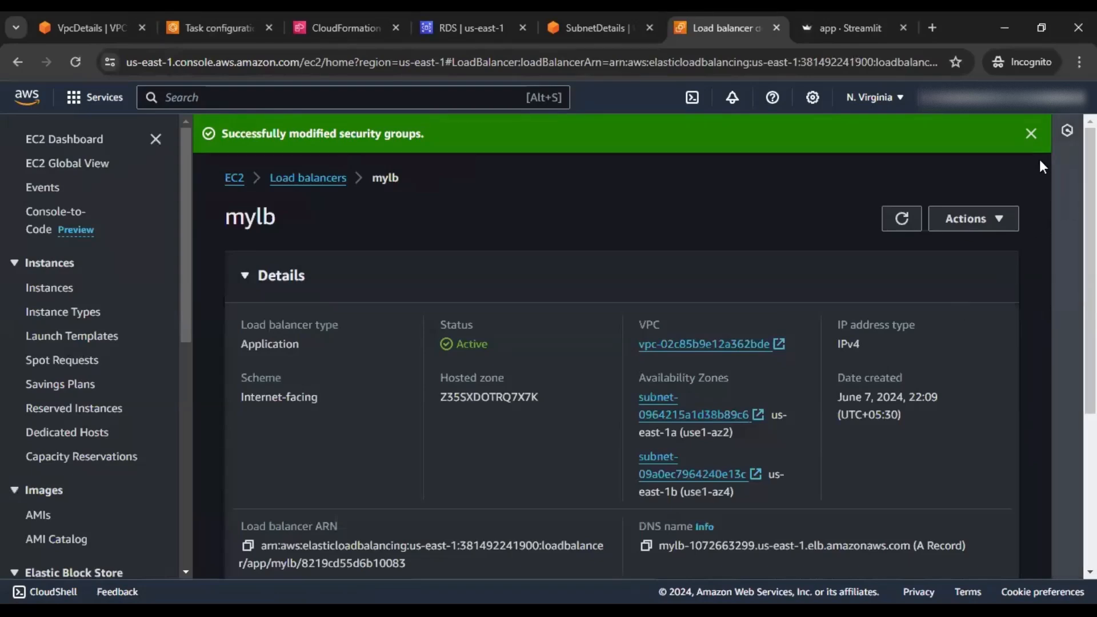
Copy mylb's DNS name
click(1032, 133)
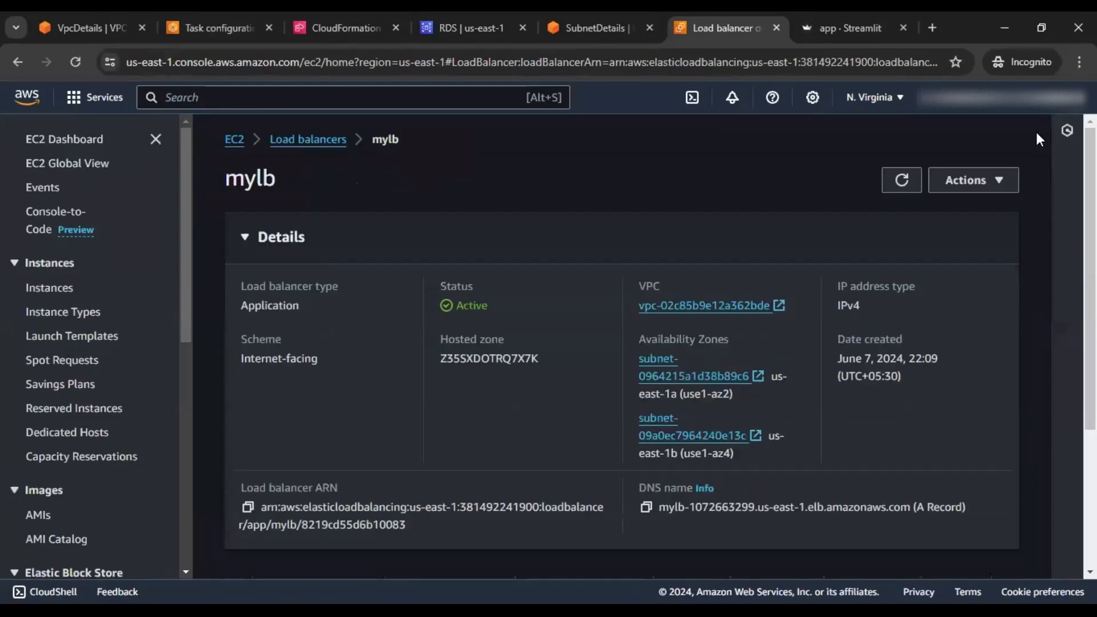
scroll(800, 358, down, 3)
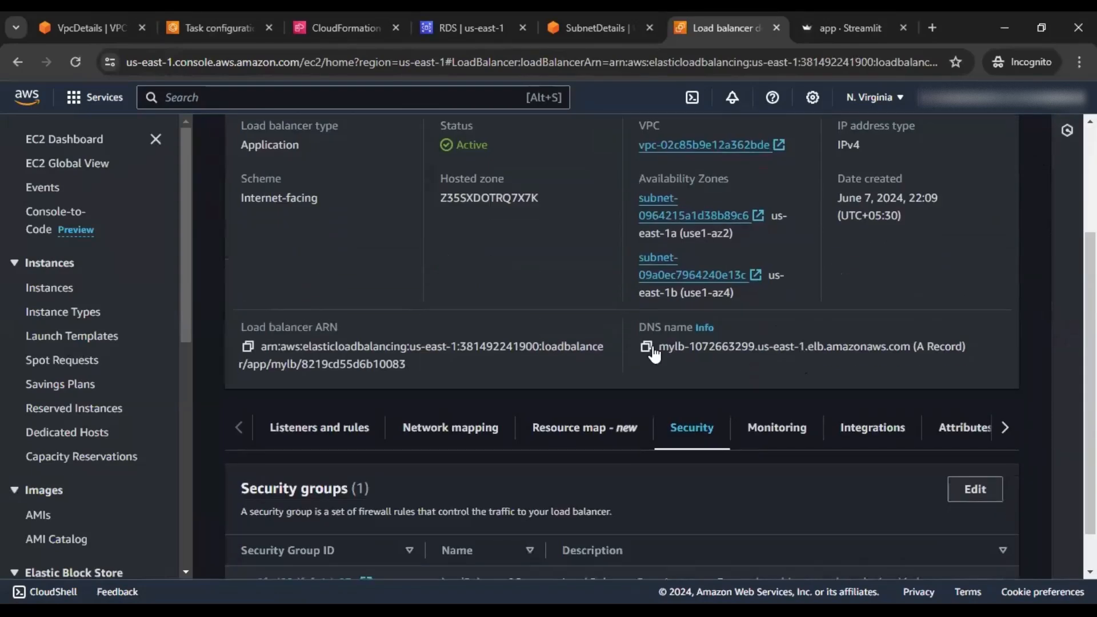
click(646, 346)
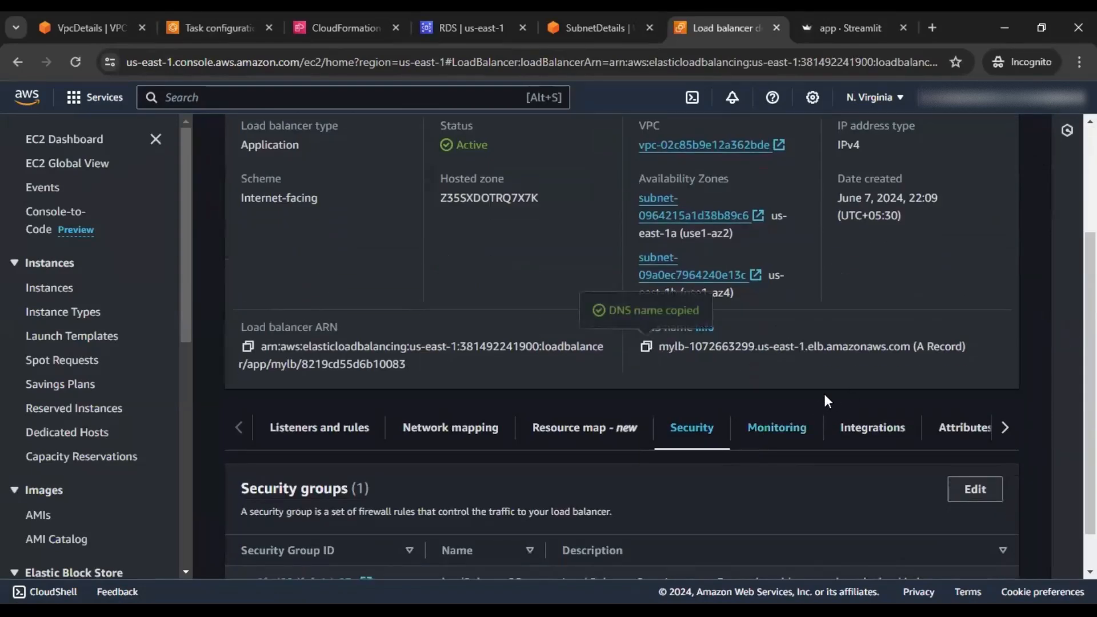
Load the app at mylb's DNS name on port 5000 and compare it with the public-IP tab
click(935, 28)
key(ctrl+v)
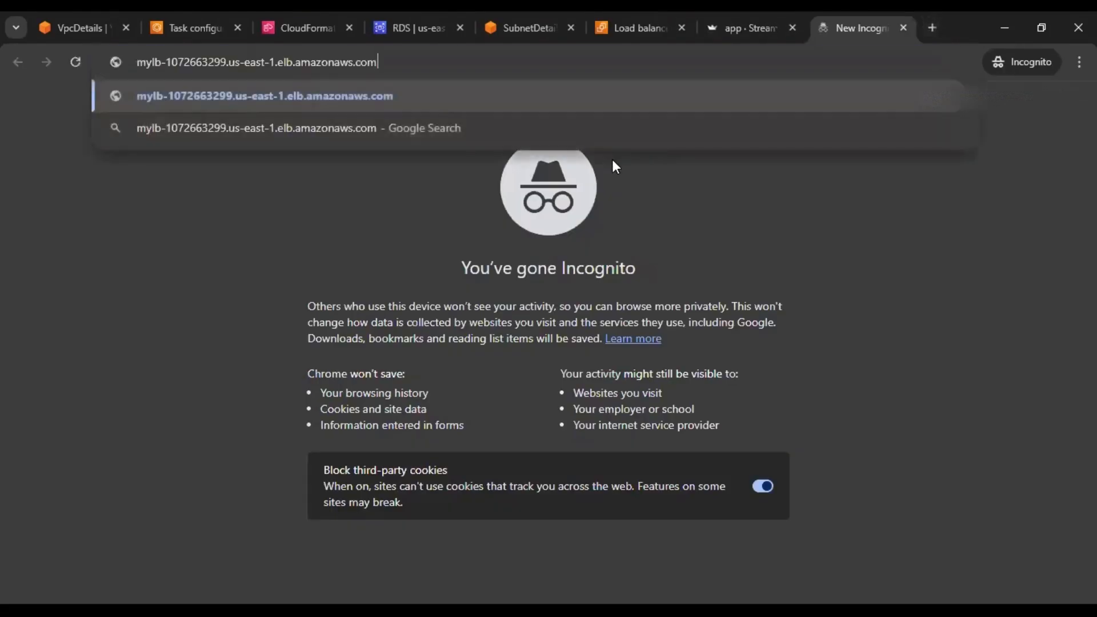
text(:500)
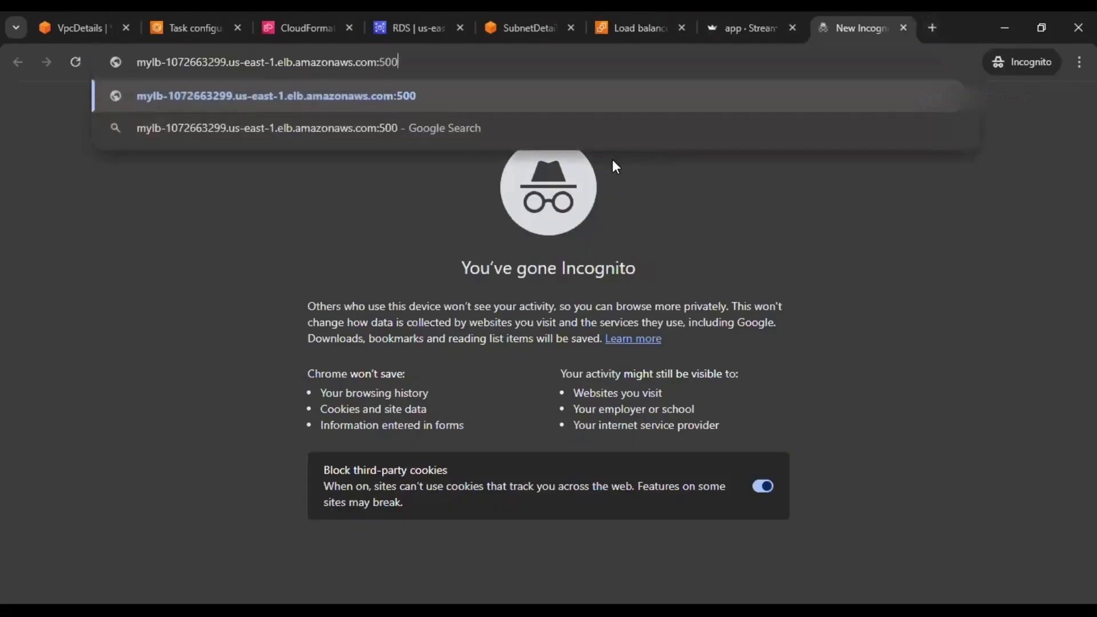
text(0)
key(Return)
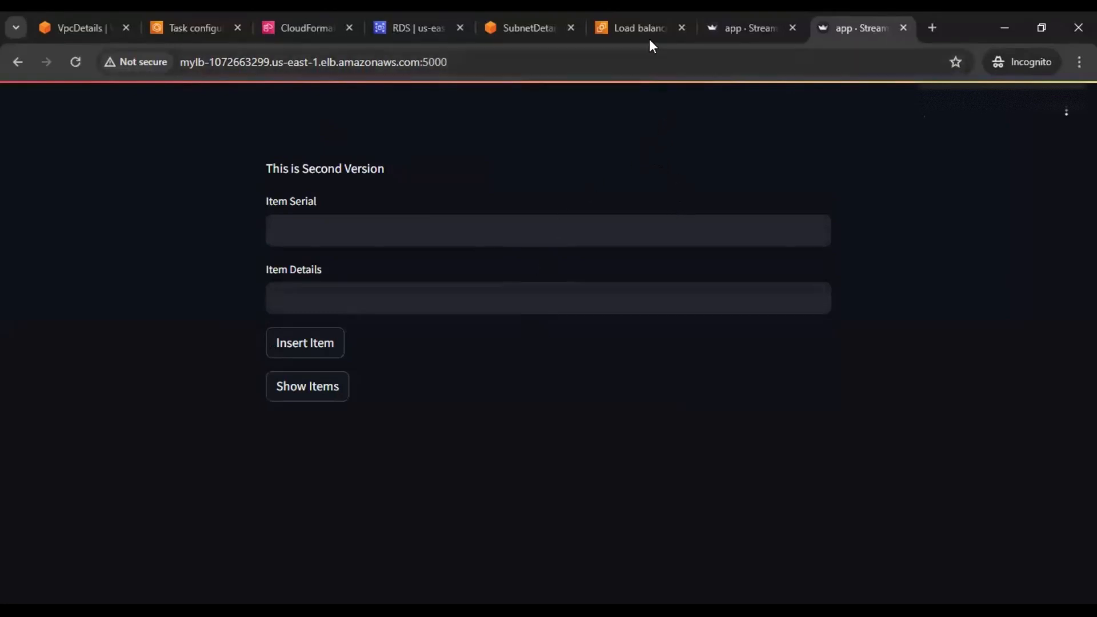
click(746, 26)
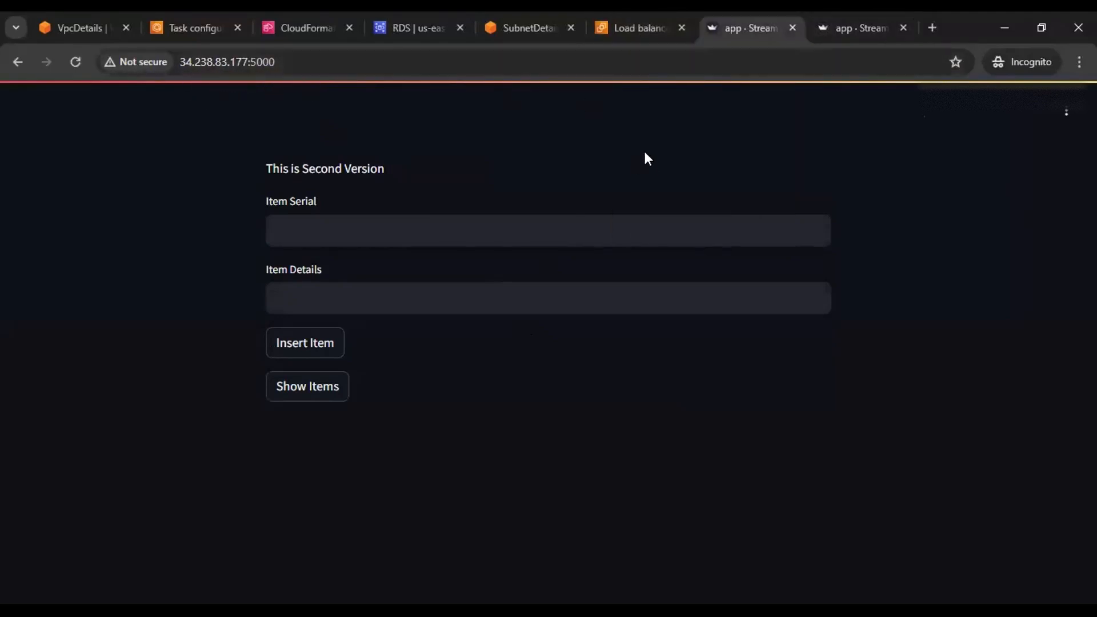
click(633, 27)
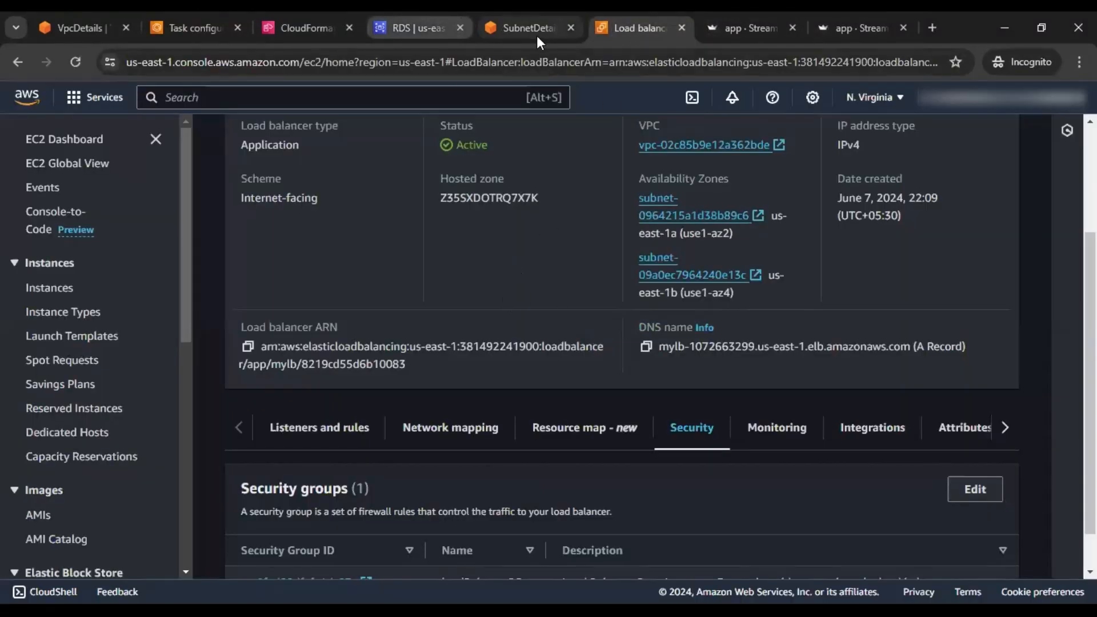
Review the ECS task configuration and compare it with the app at the task's public IP
click(167, 25)
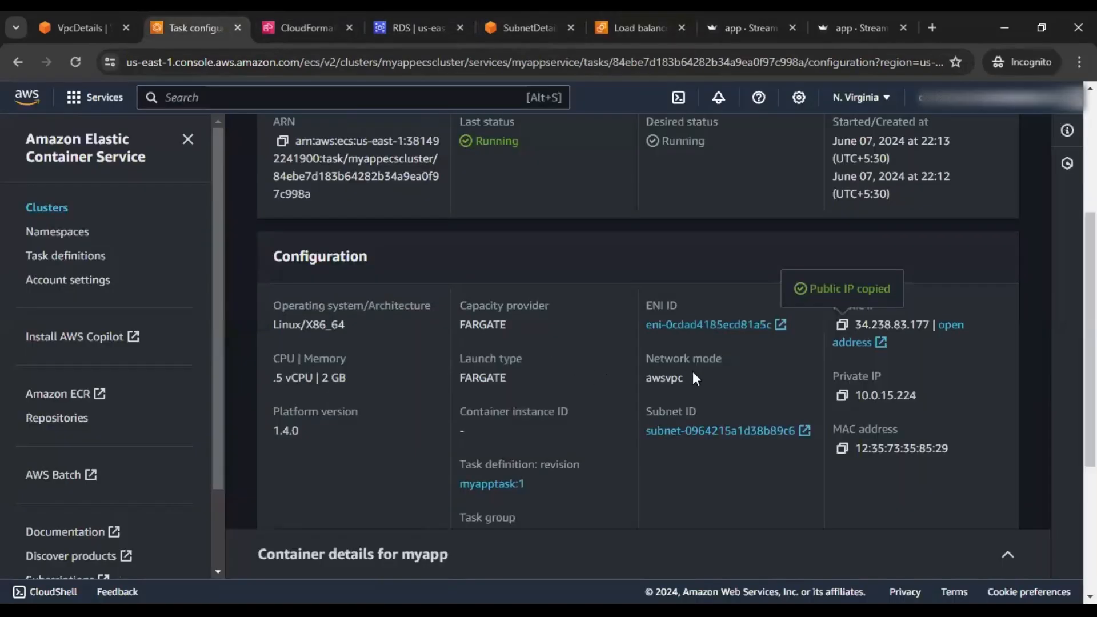
scroll(694, 375, down, 4)
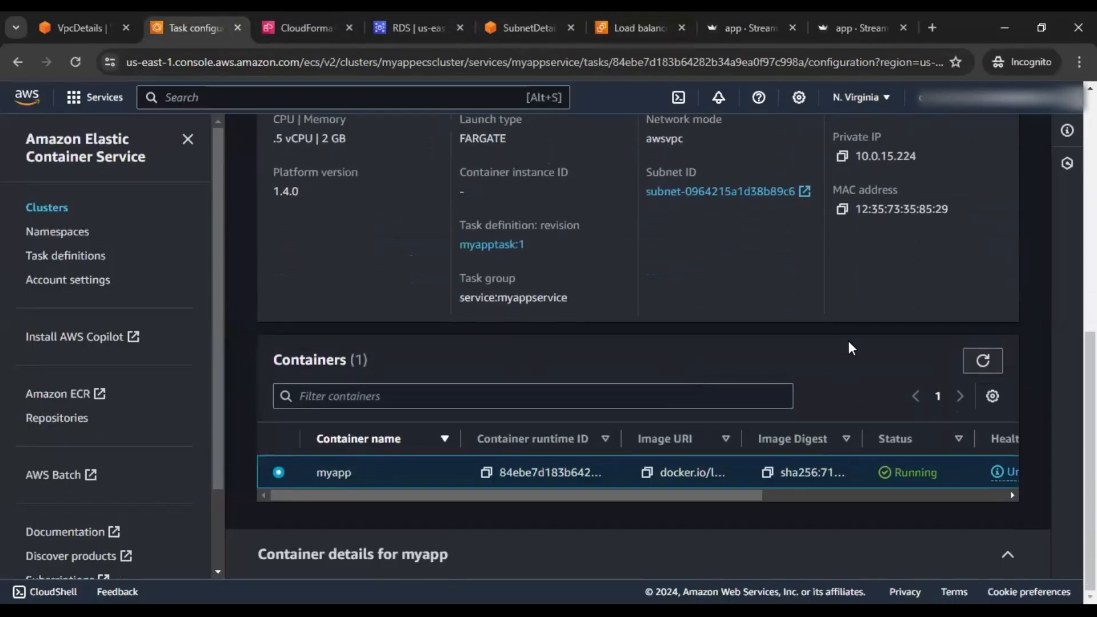
click(753, 29)
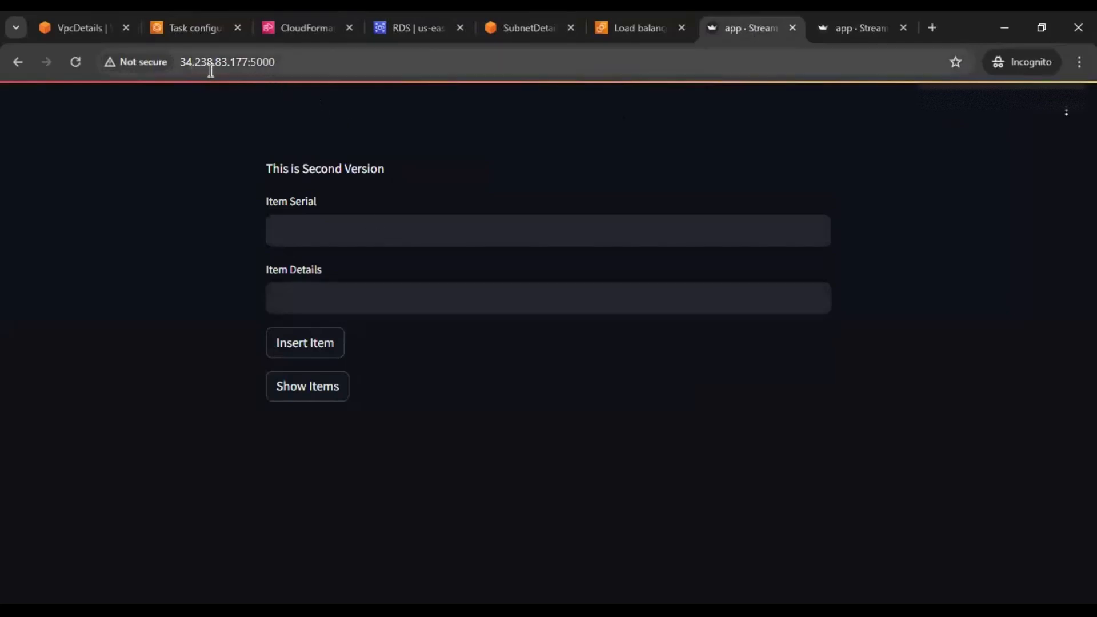
click(191, 27)
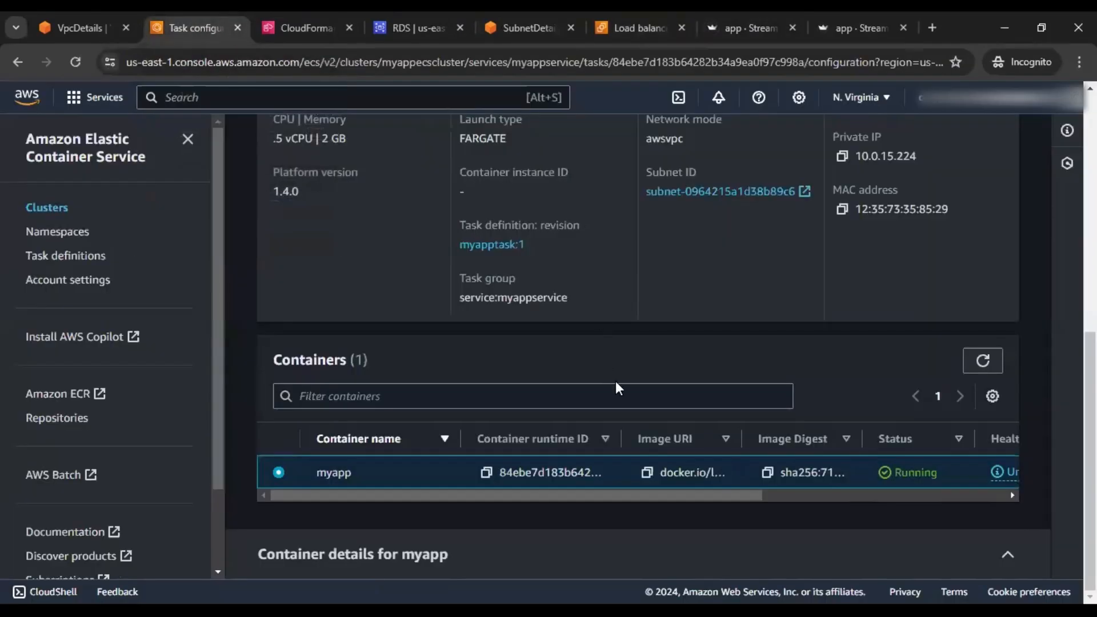
scroll(615, 382, up, 10)
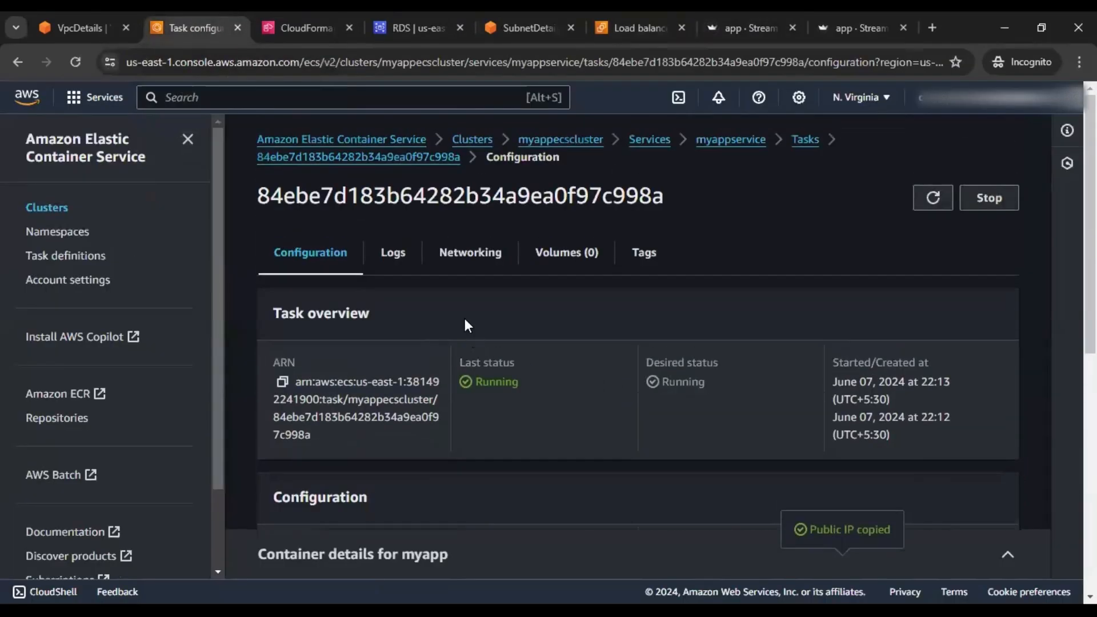
Open the myappservice overview showing 3 running tasks and 3 healthy targets
click(731, 140)
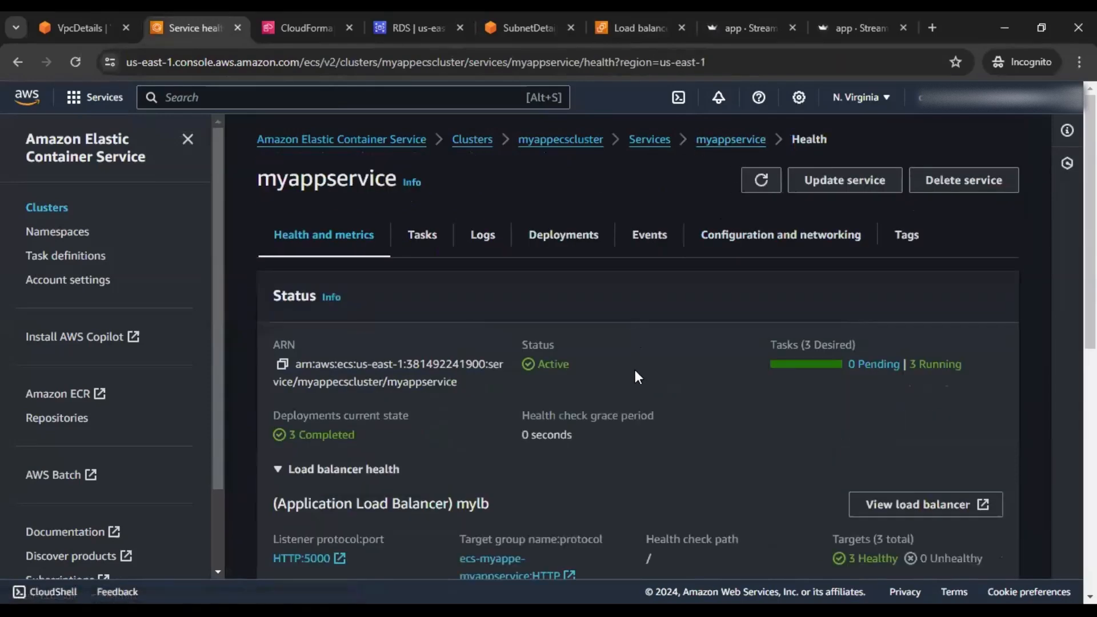
scroll(636, 369, down, 8)
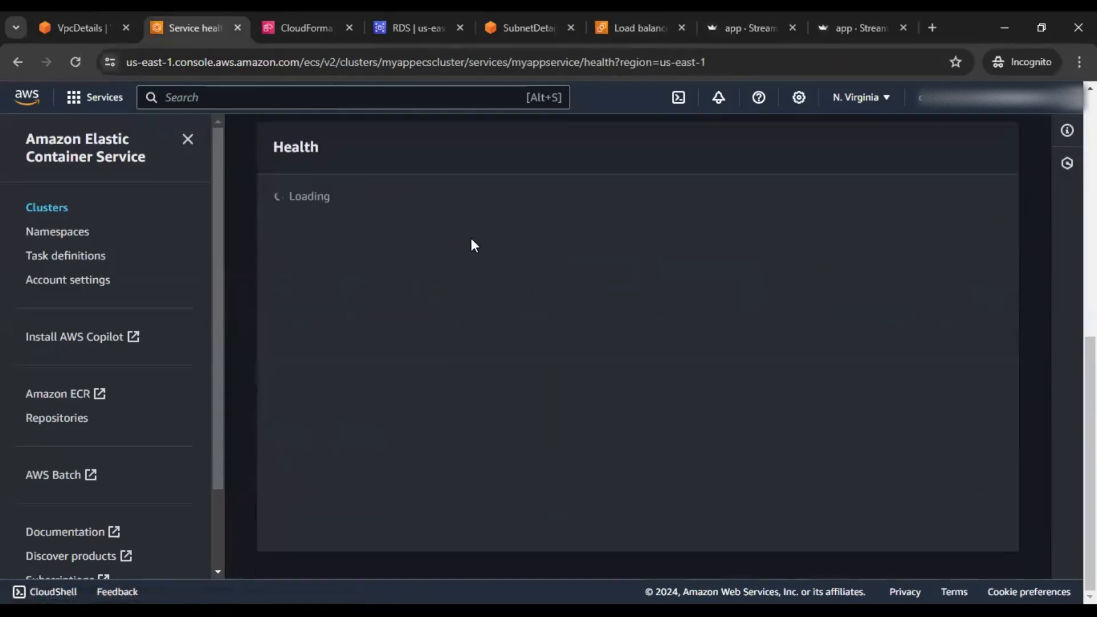
scroll(465, 251, up, 5)
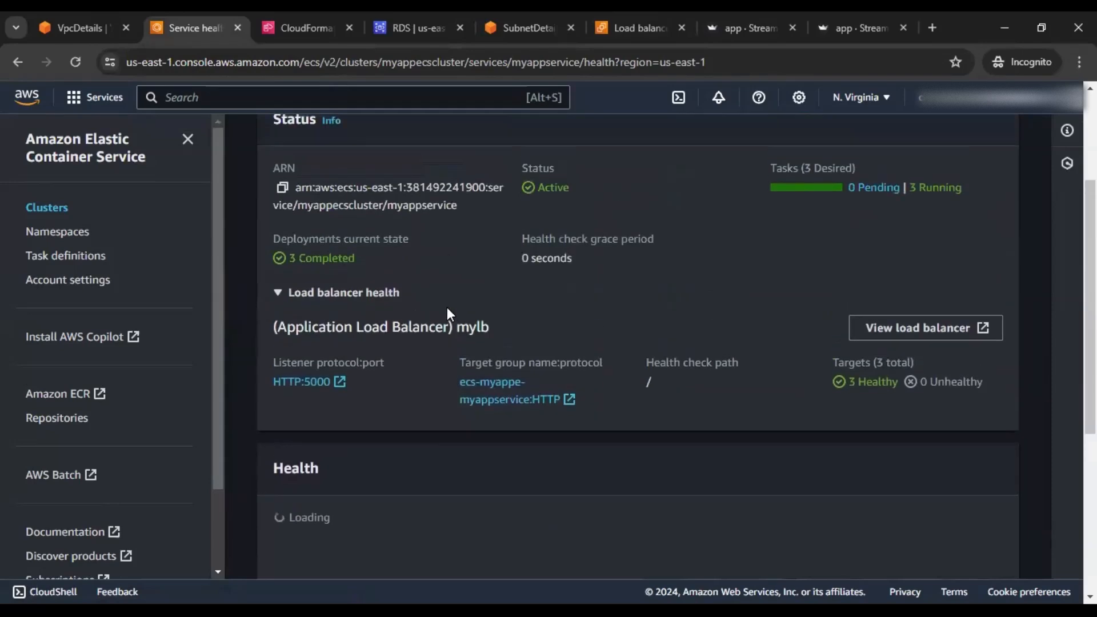
scroll(447, 307, up, 3)
Open running task 84ebe7d1… from the Tasks list and check its app at 34.238.83.177
click(426, 217)
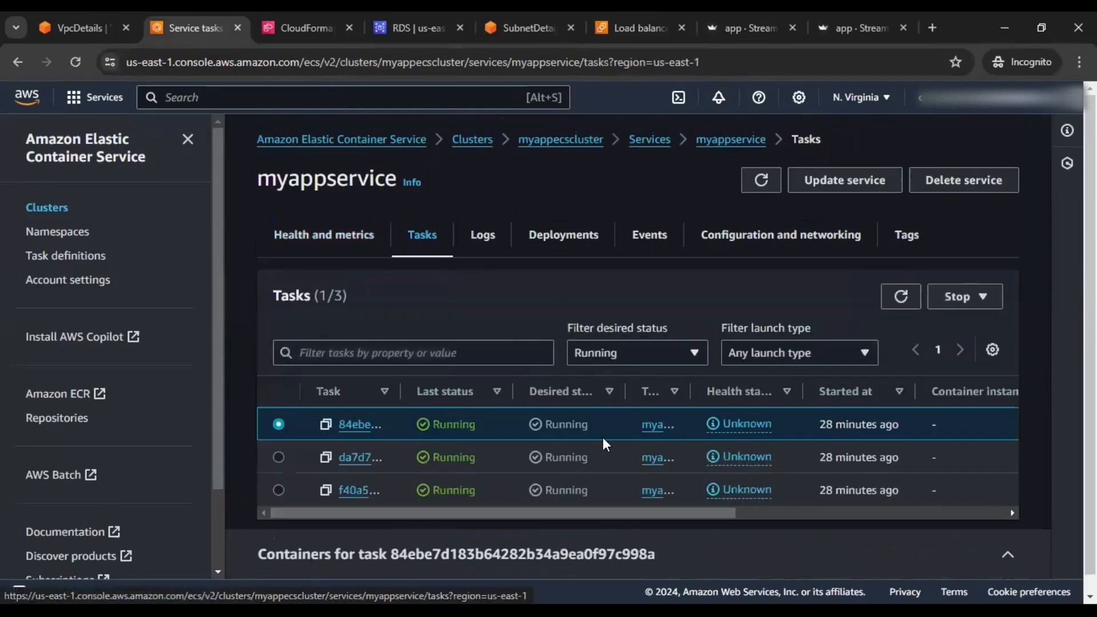
click(360, 424)
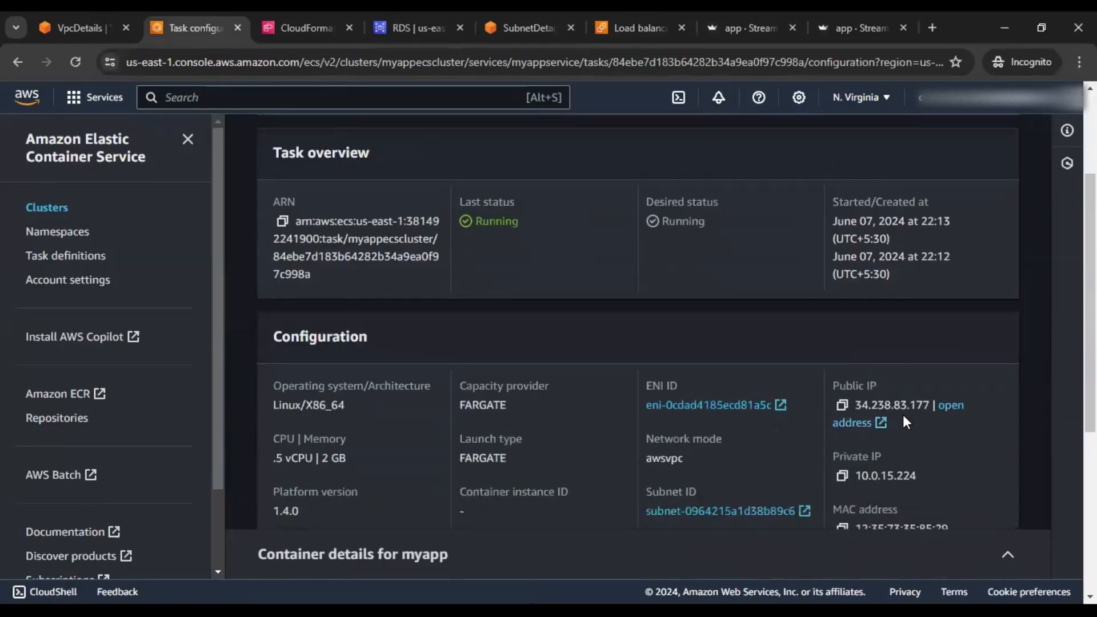
click(743, 24)
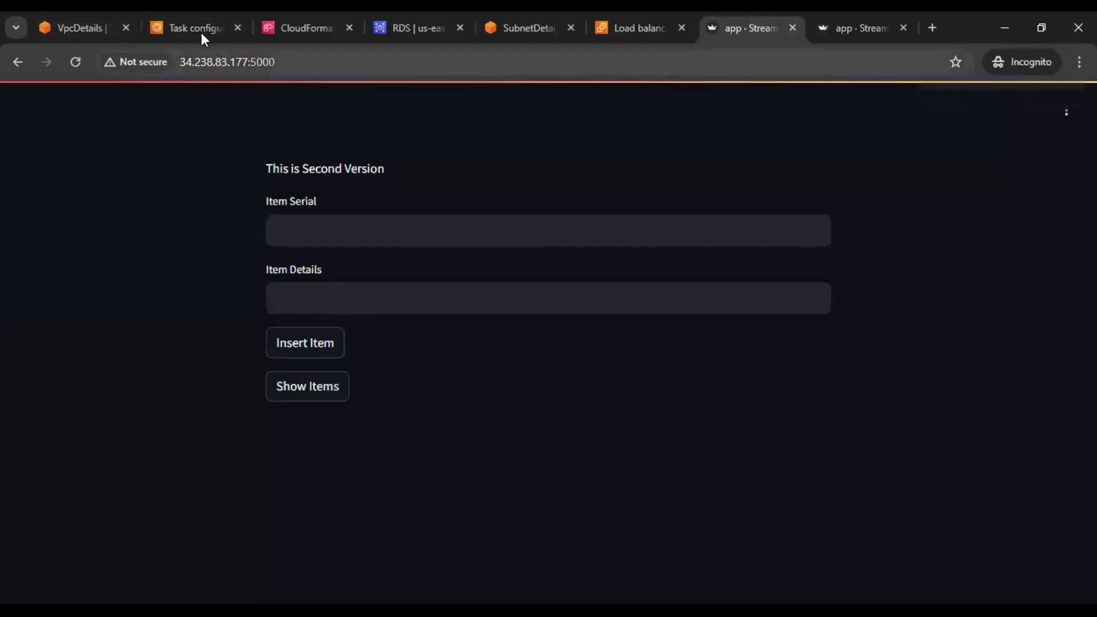
click(230, 35)
scroll(925, 369, down, 4)
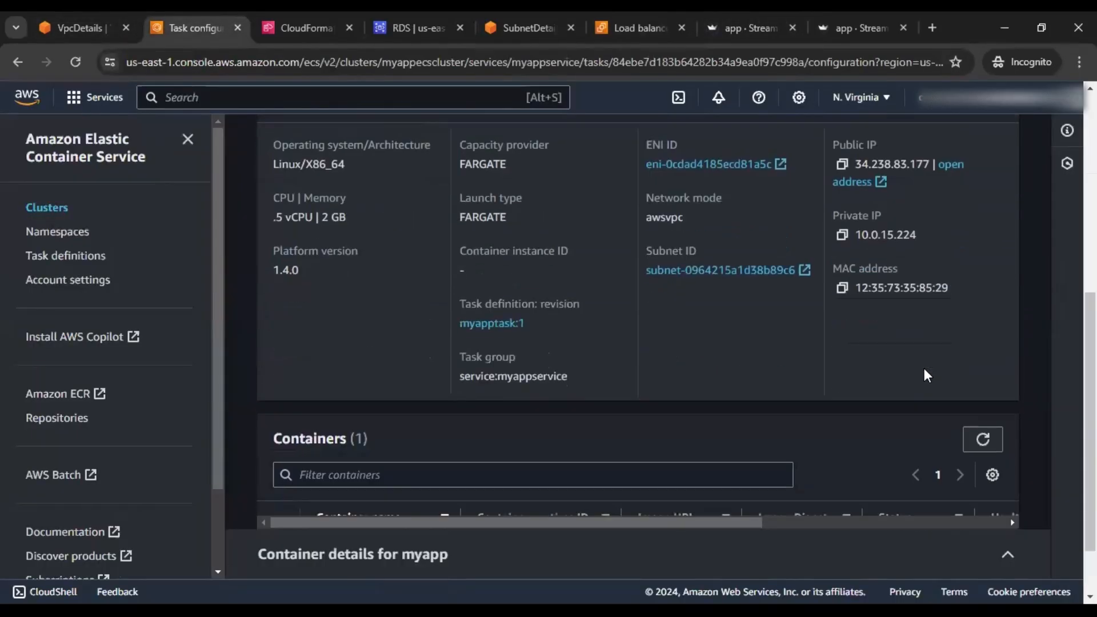
scroll(927, 383, down, 2)
scroll(812, 383, up, 6)
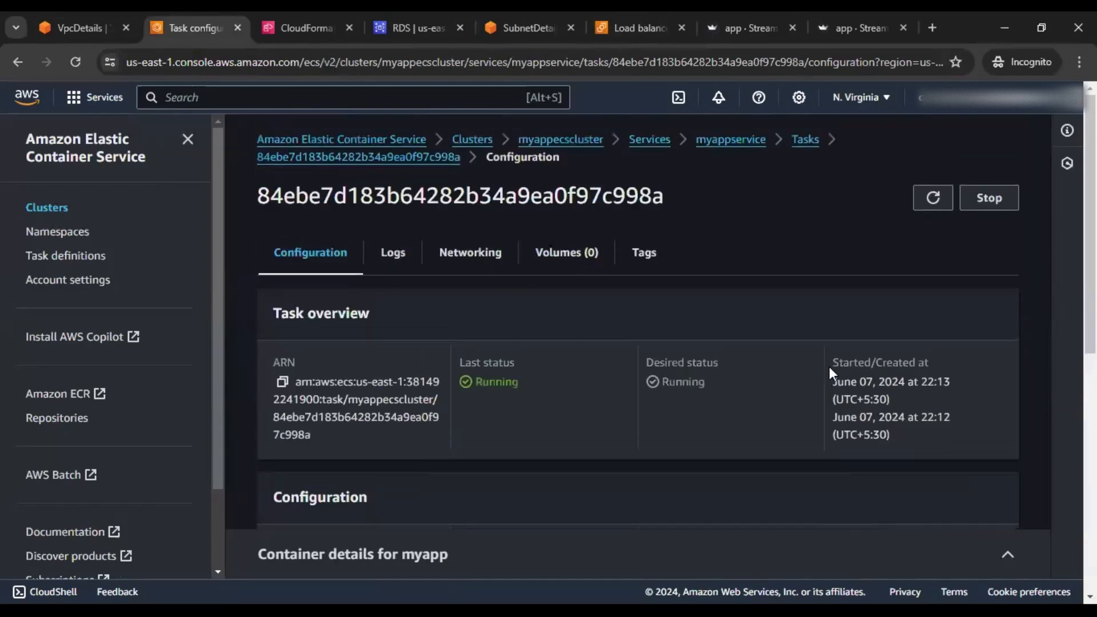
Stop running task 84ebe7d1…
click(992, 200)
click(755, 422)
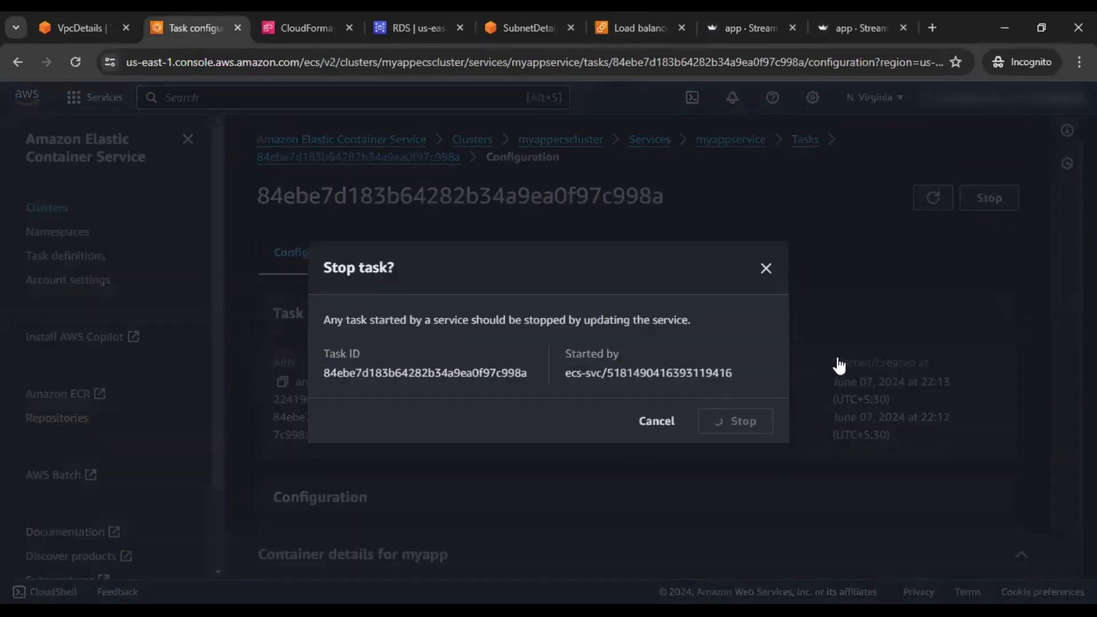
click(1030, 134)
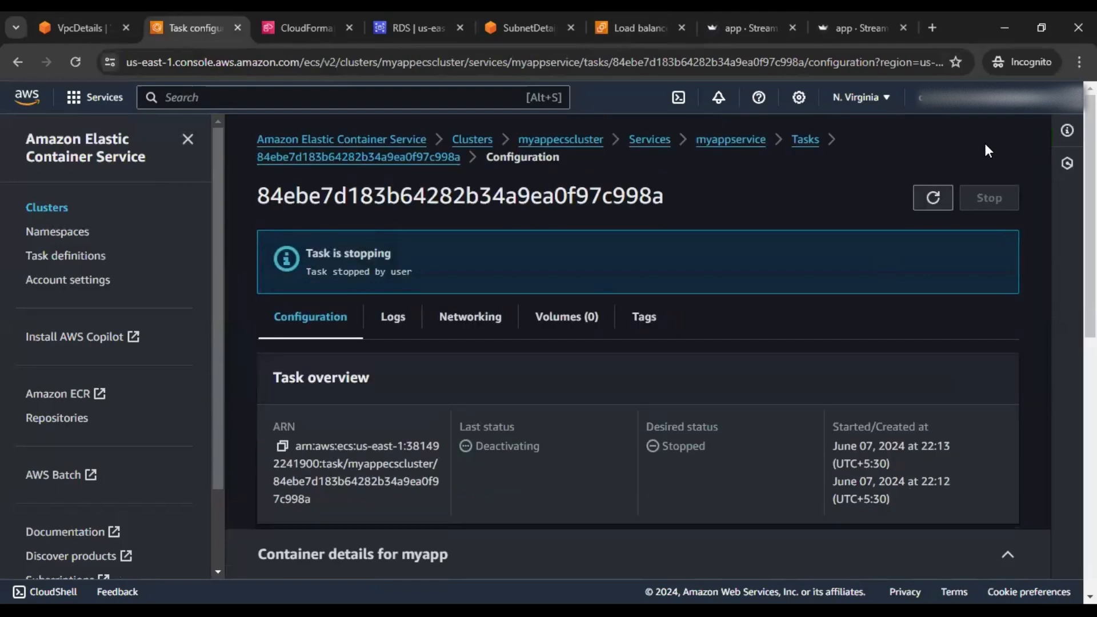
List myappservice's tasks with the desired-status filter set to Any
click(731, 140)
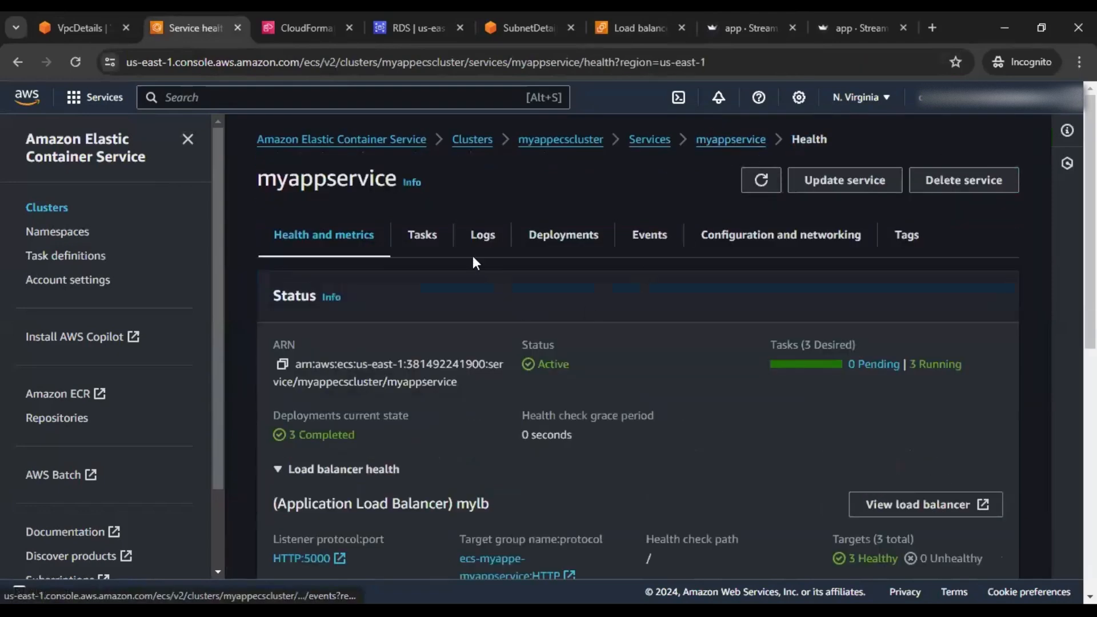
click(433, 247)
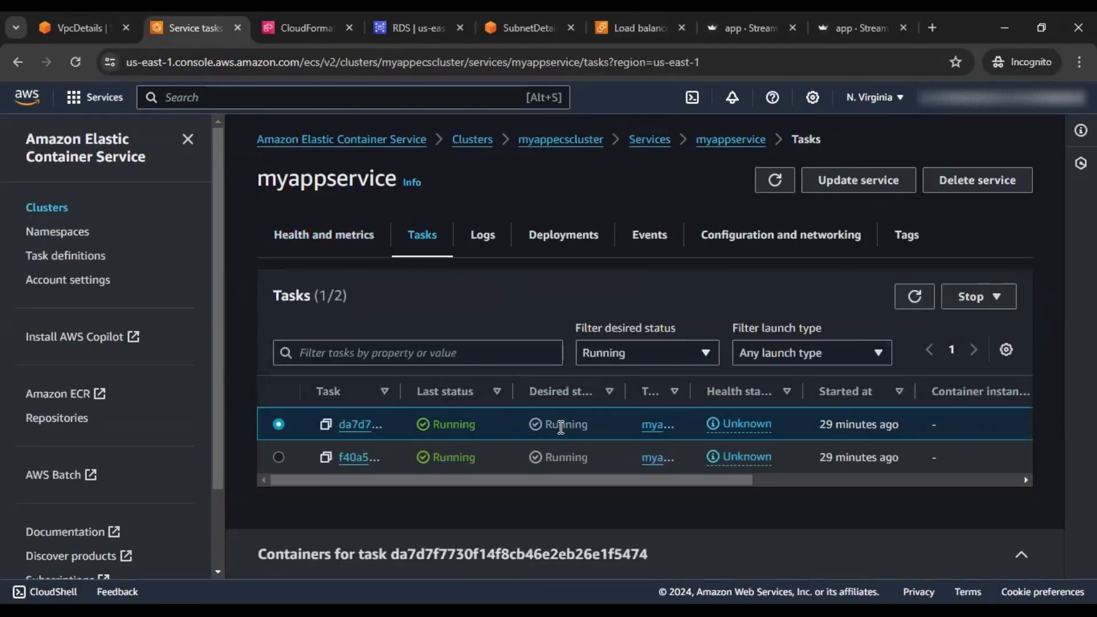
click(695, 359)
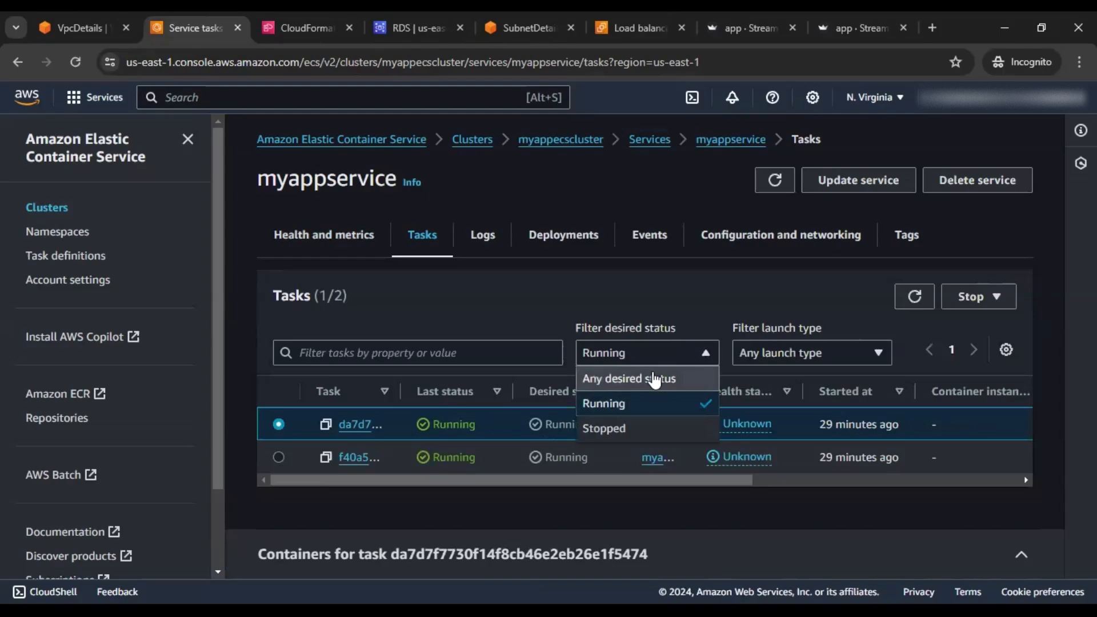
click(653, 377)
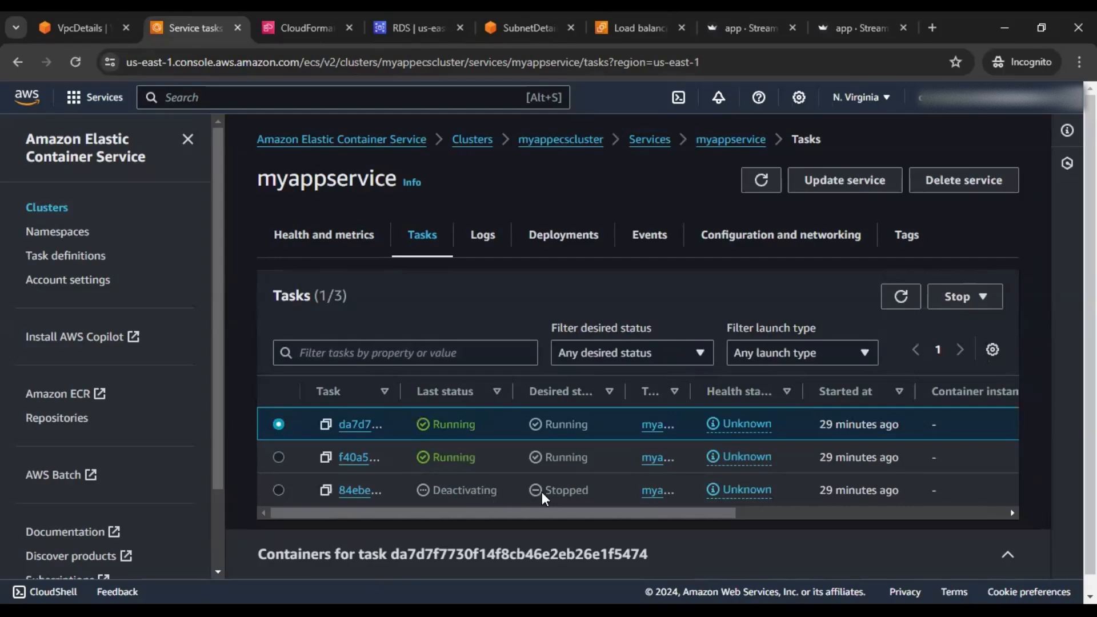
Refresh the task list and confirm the app at 34.238.83.177:5000 now times out
click(739, 33)
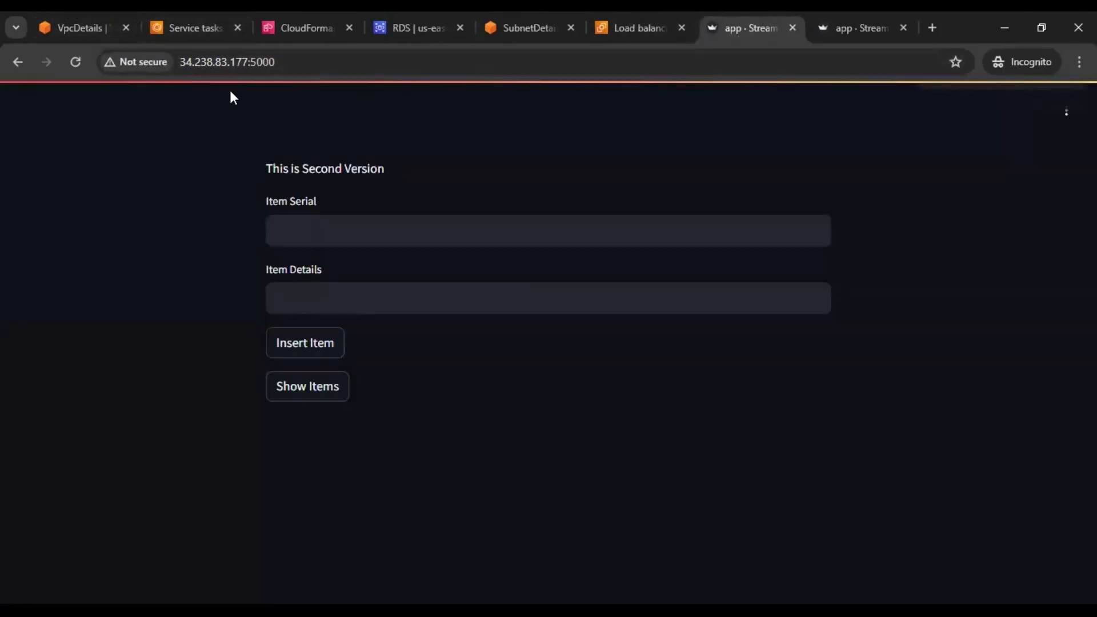
click(183, 27)
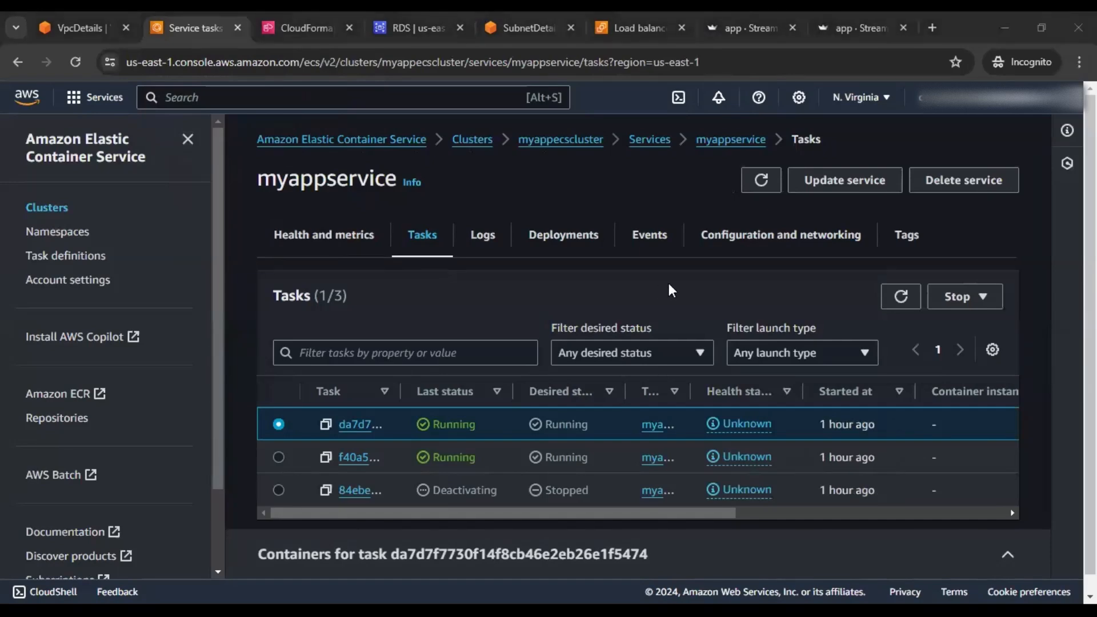
click(885, 296)
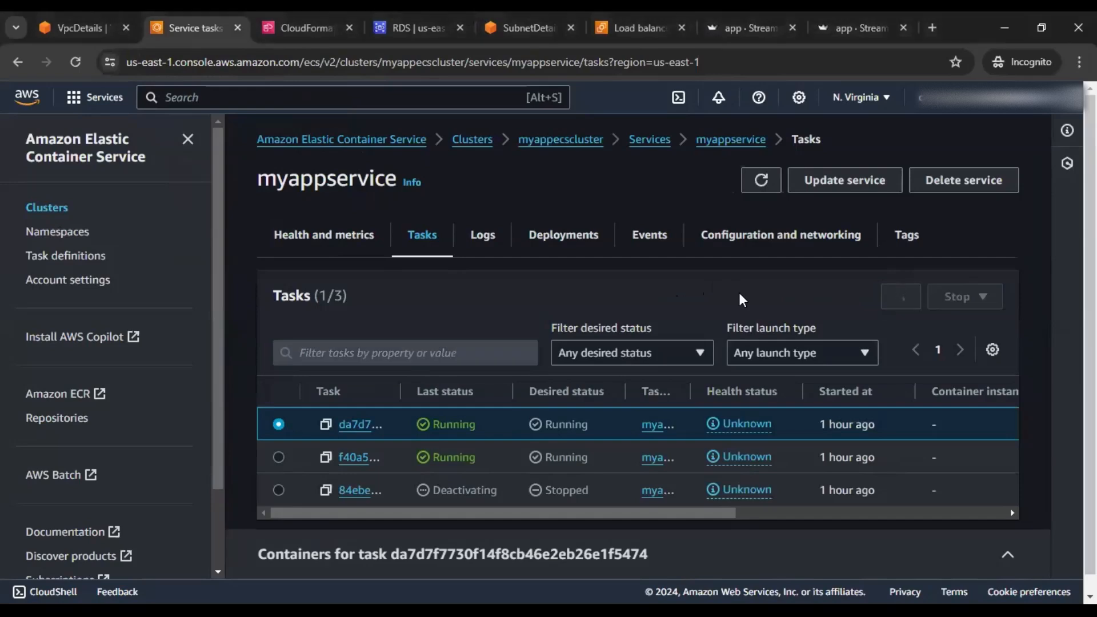
scroll(571, 465, down, 2)
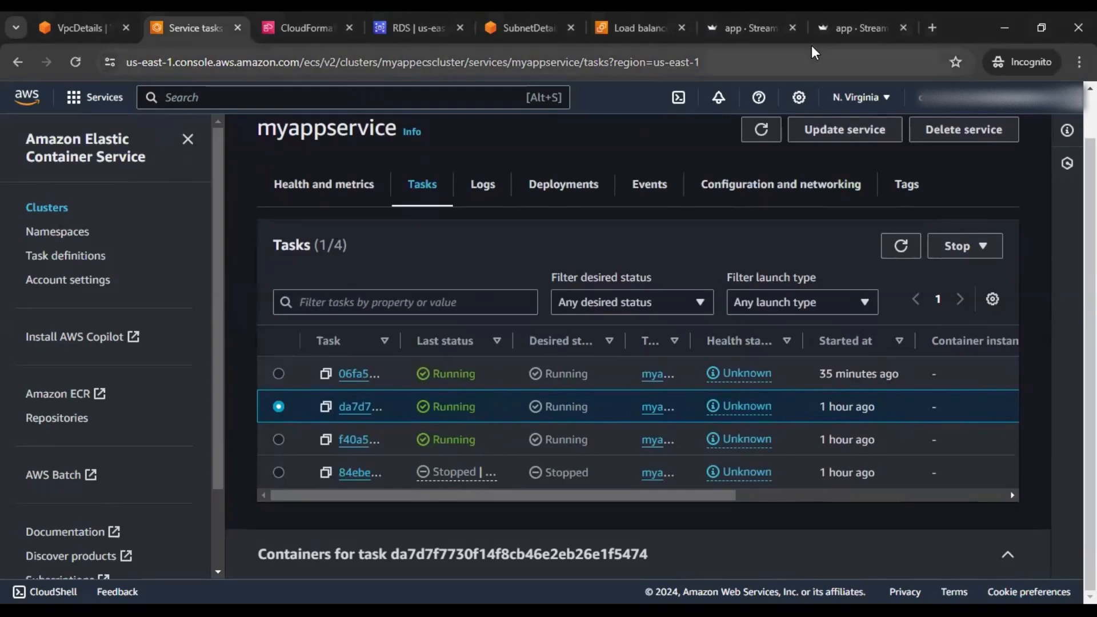
click(736, 33)
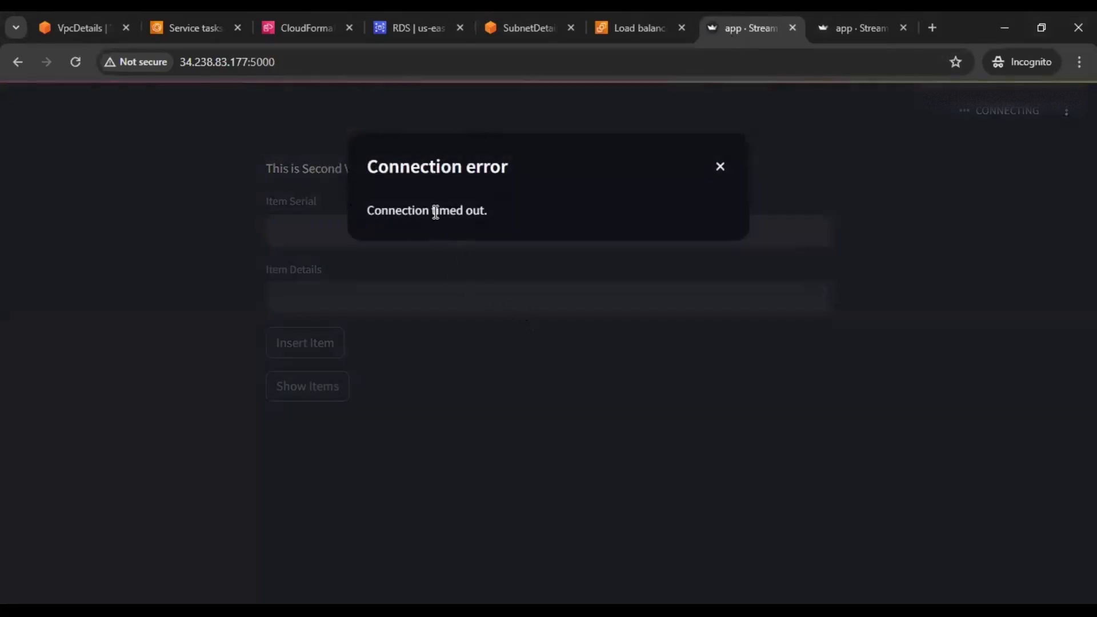
Dismiss the timeout error and reload the app in the load balancer tab
click(720, 169)
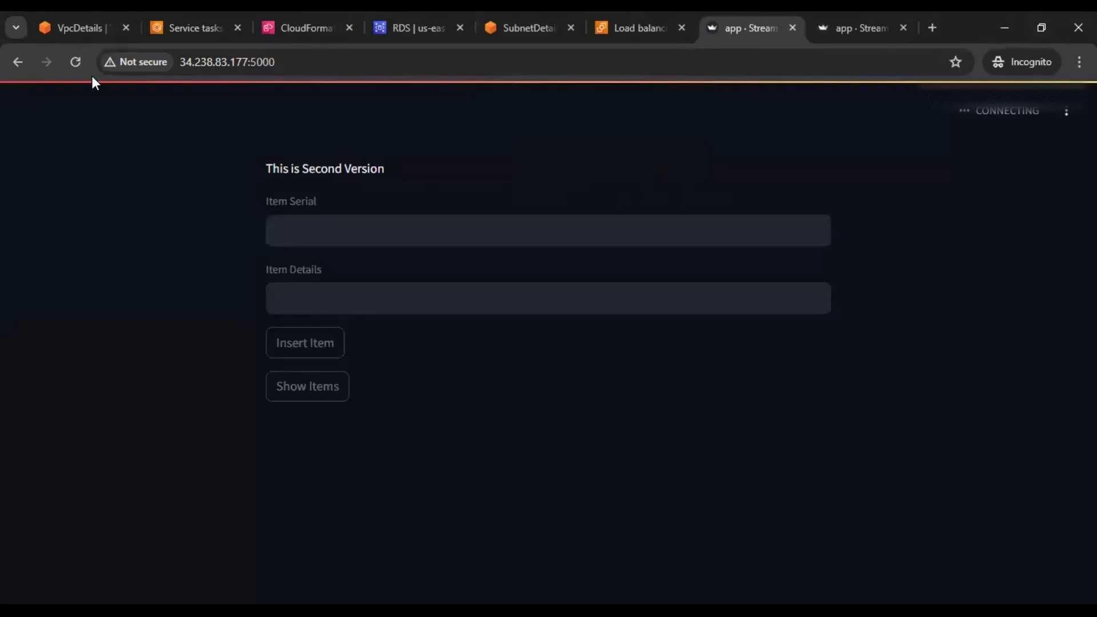
click(70, 63)
click(853, 32)
click(71, 62)
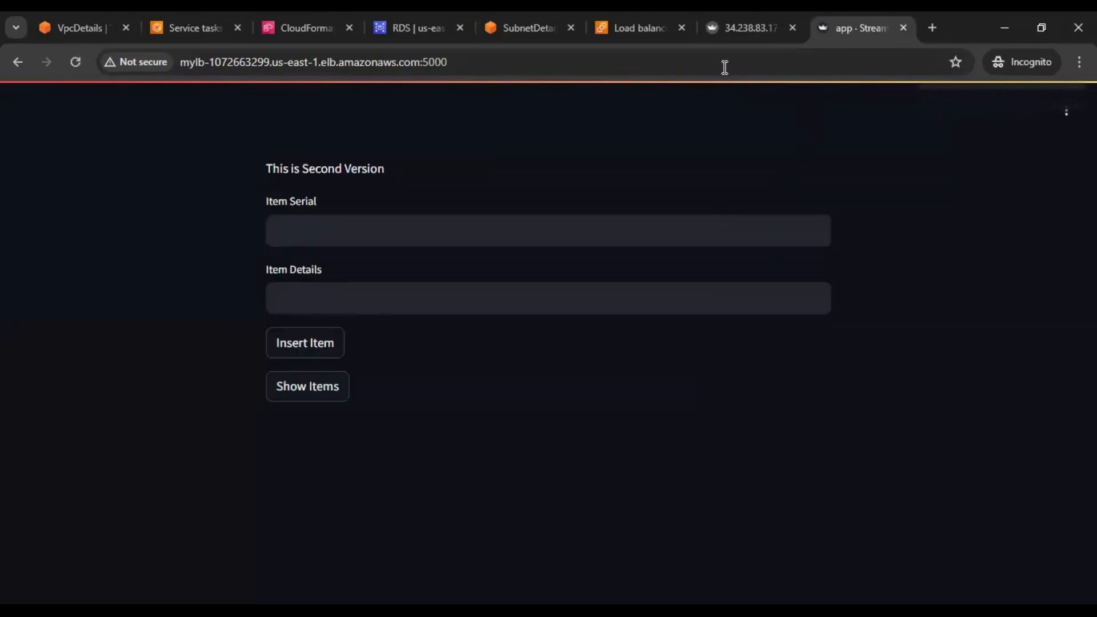
Insert item 1 'AWS' and item 2 'ECS' through the load-balanced app
click(443, 225)
text(1)
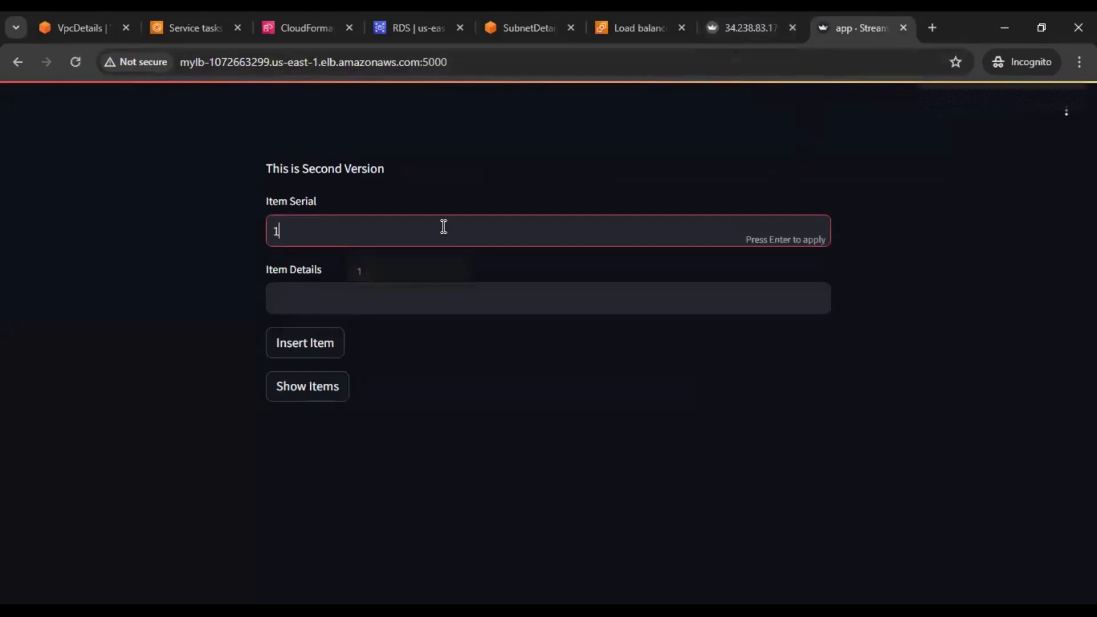
click(405, 302)
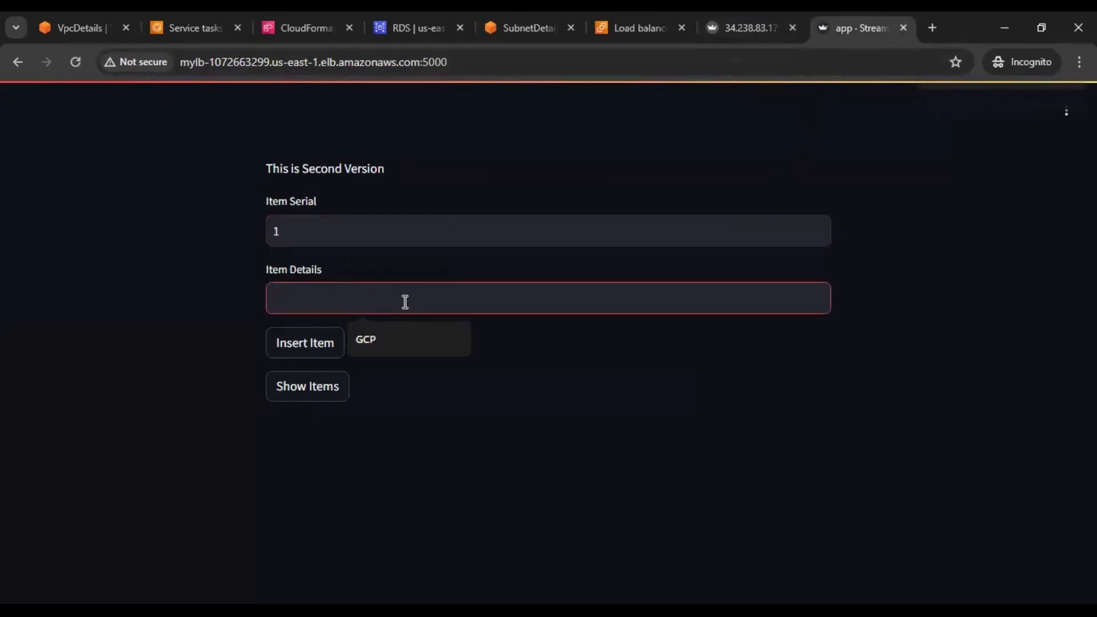
text(AWS)
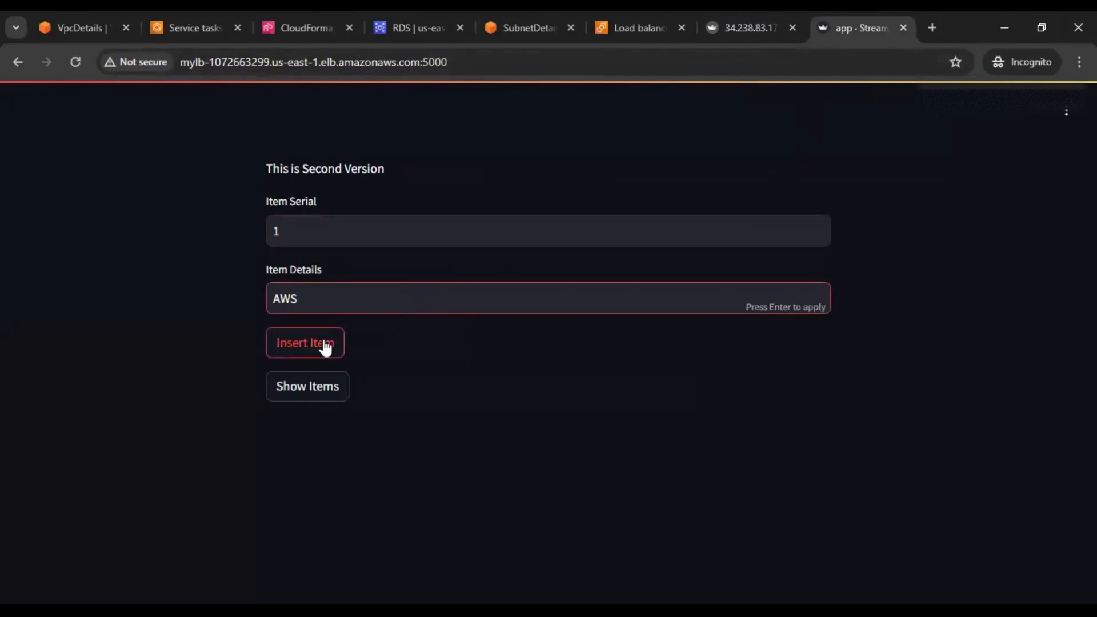
click(325, 347)
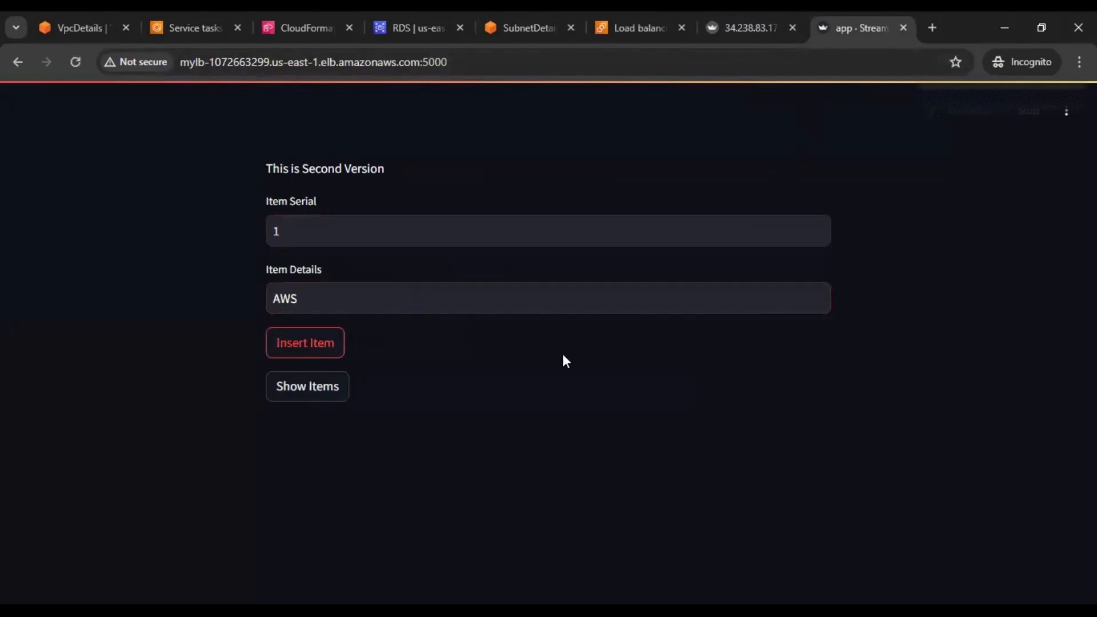
double_click(326, 237)
text(2)
drag(331, 298, 258, 301)
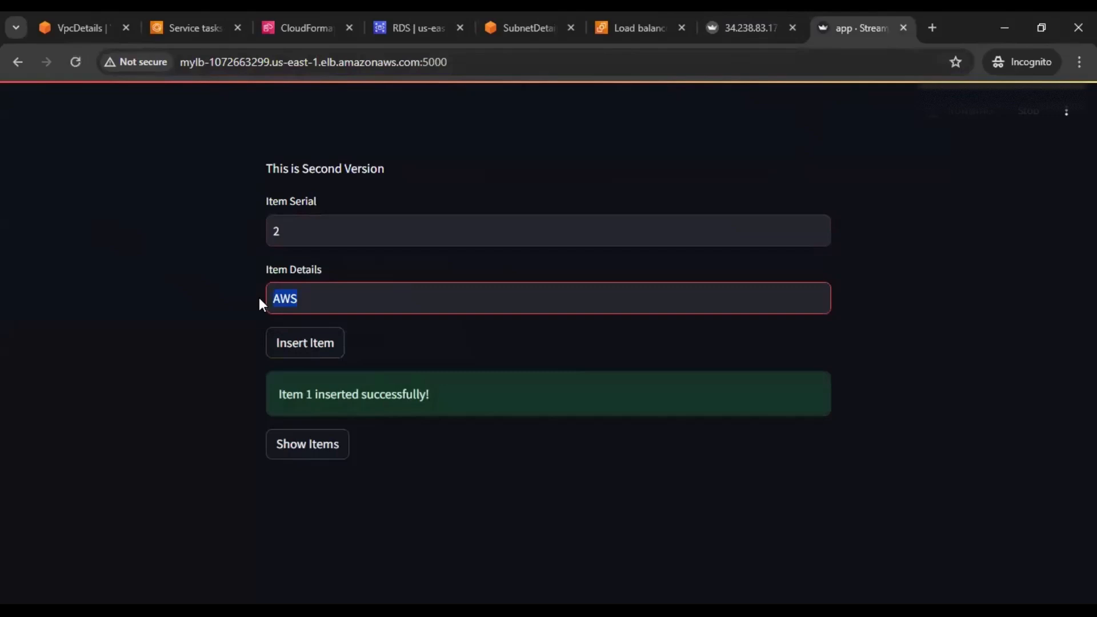
text(ECS)
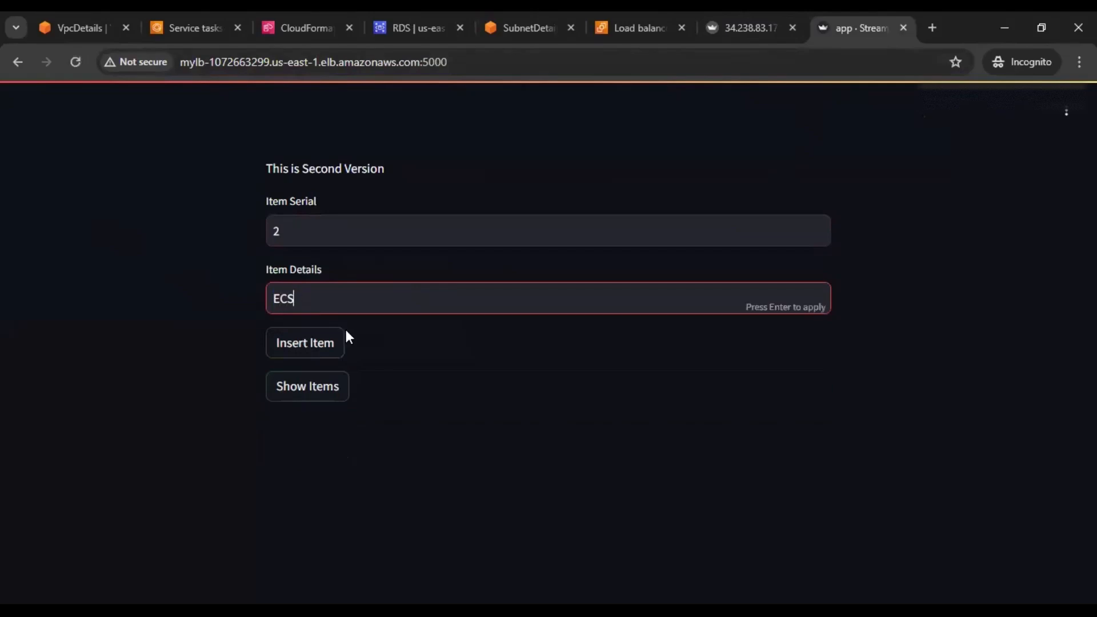
click(327, 341)
Insert item 3 'RDS' and show the items table listing all three items
double_click(271, 228)
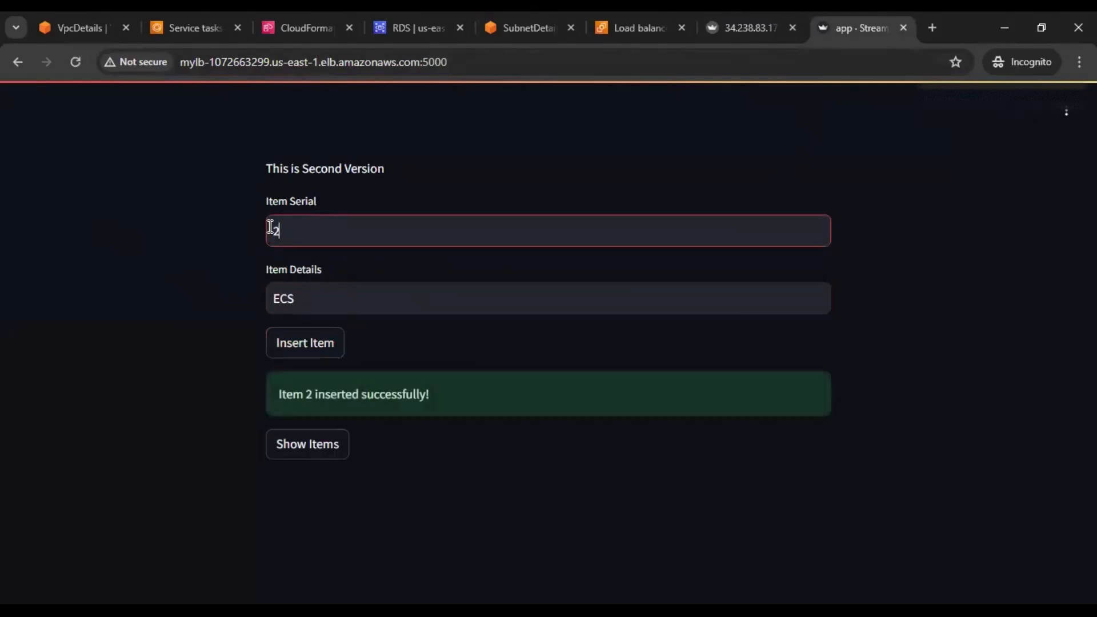
text(3)
drag(302, 306, 204, 303)
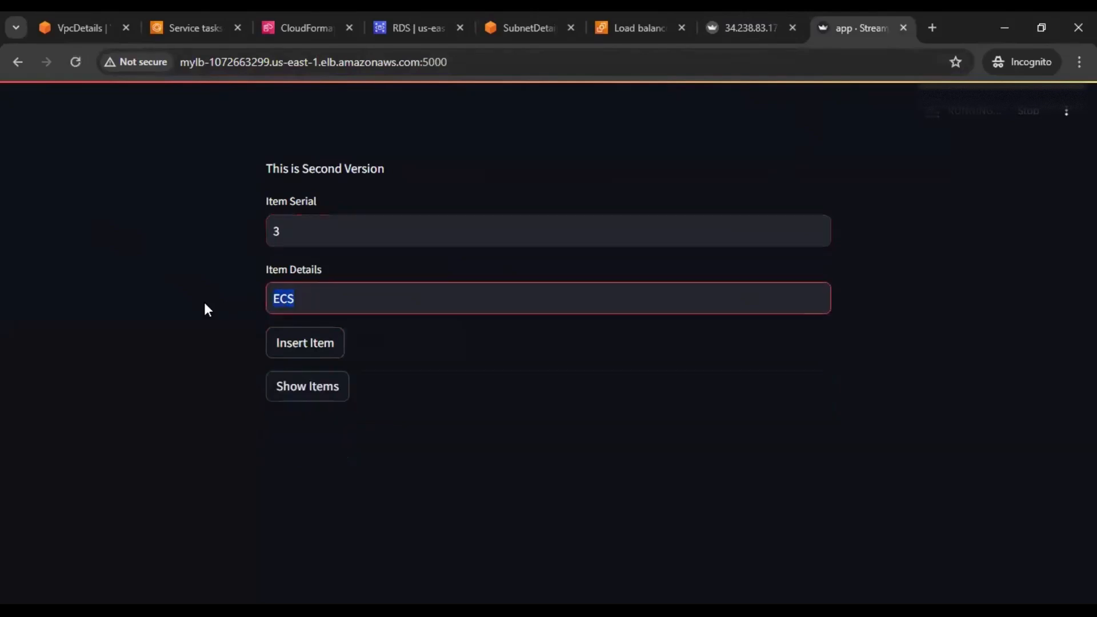
text(RDS)
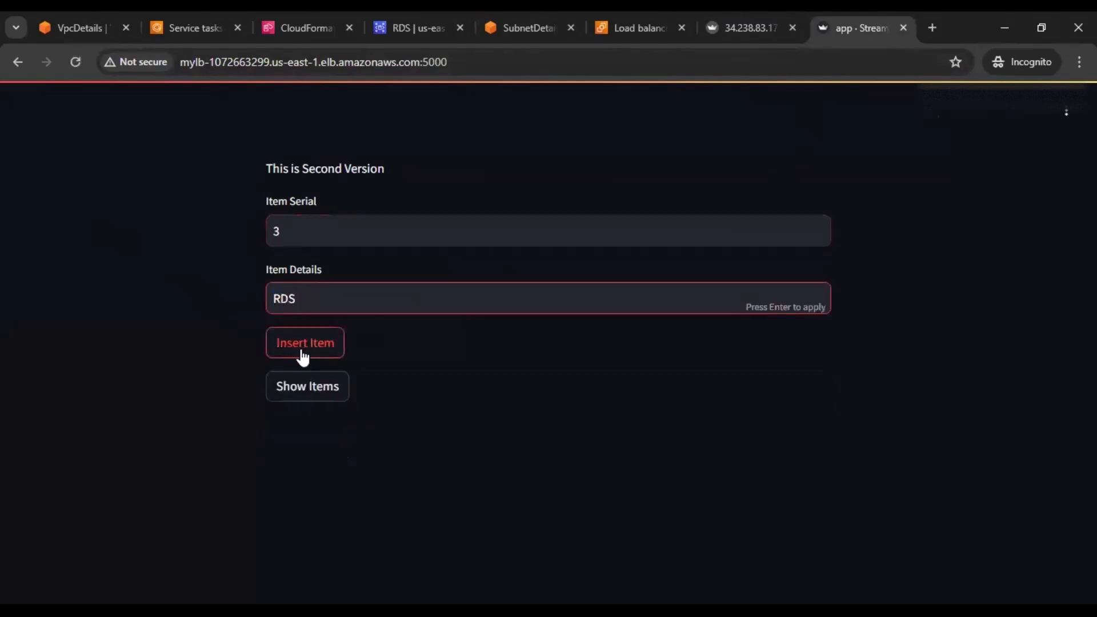
click(300, 350)
click(311, 447)
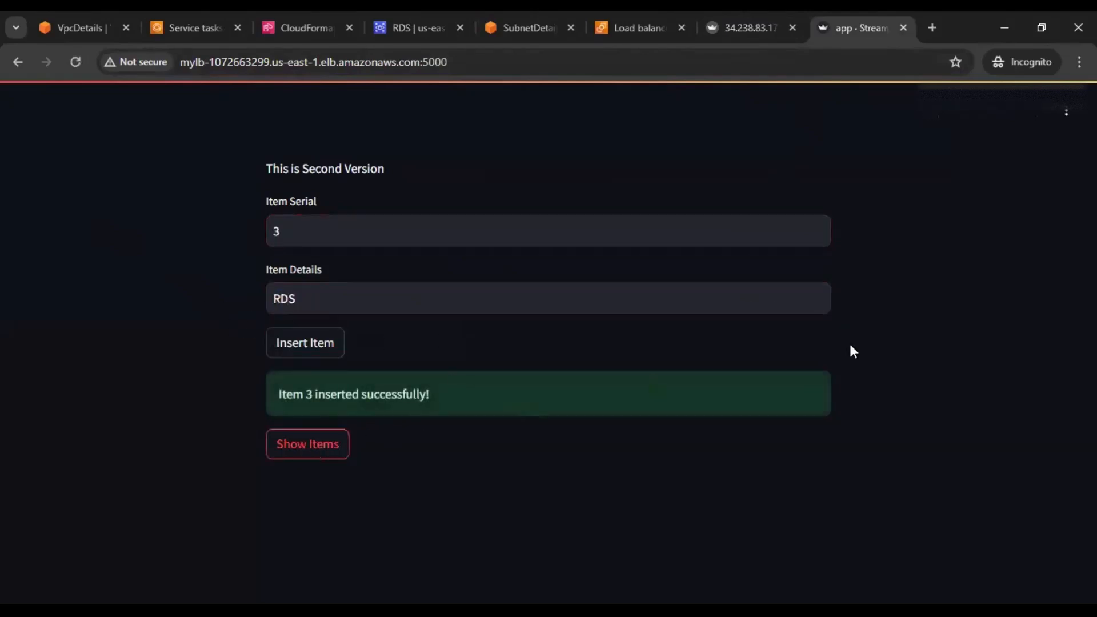
scroll(869, 348, down, 1)
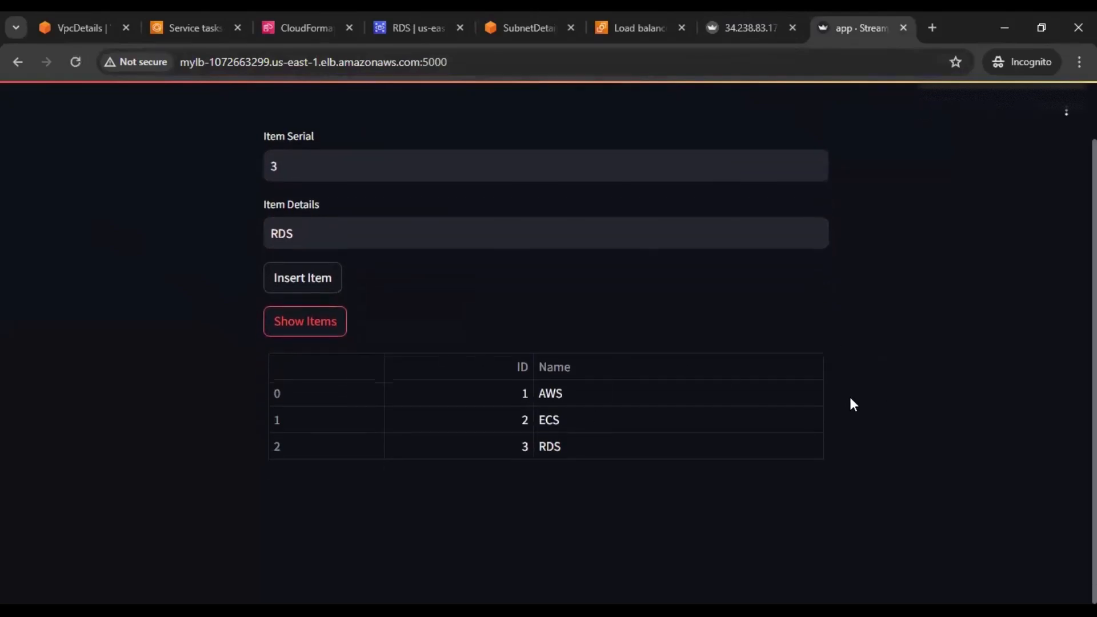
scroll(851, 400, up, 1)
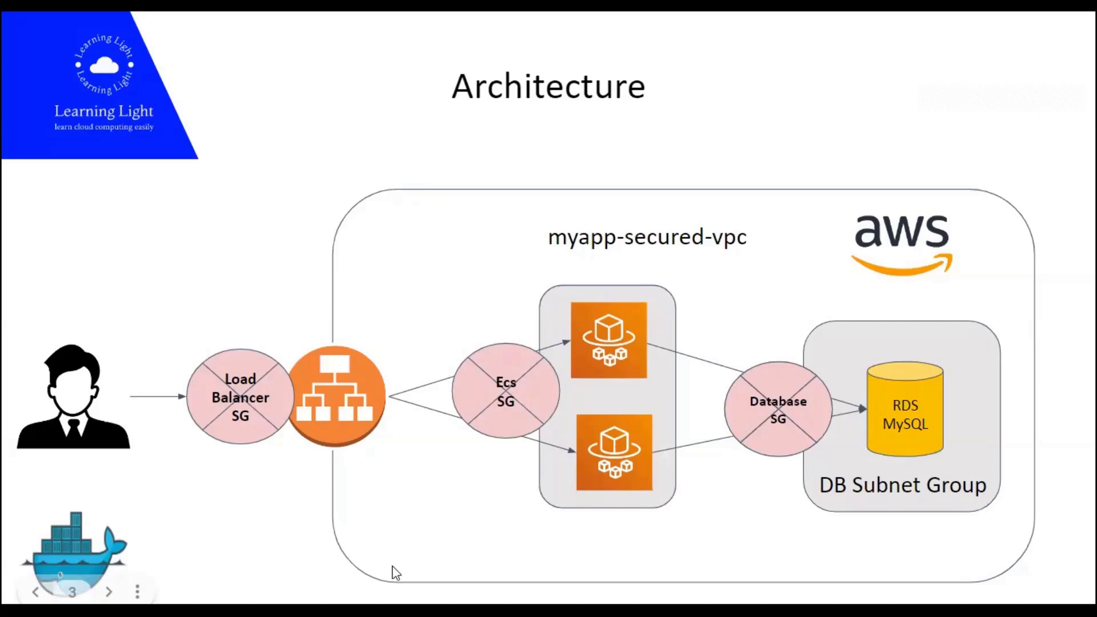
Remove ':5000' from the load balancer address and load it without a port
key(alt+Tab)
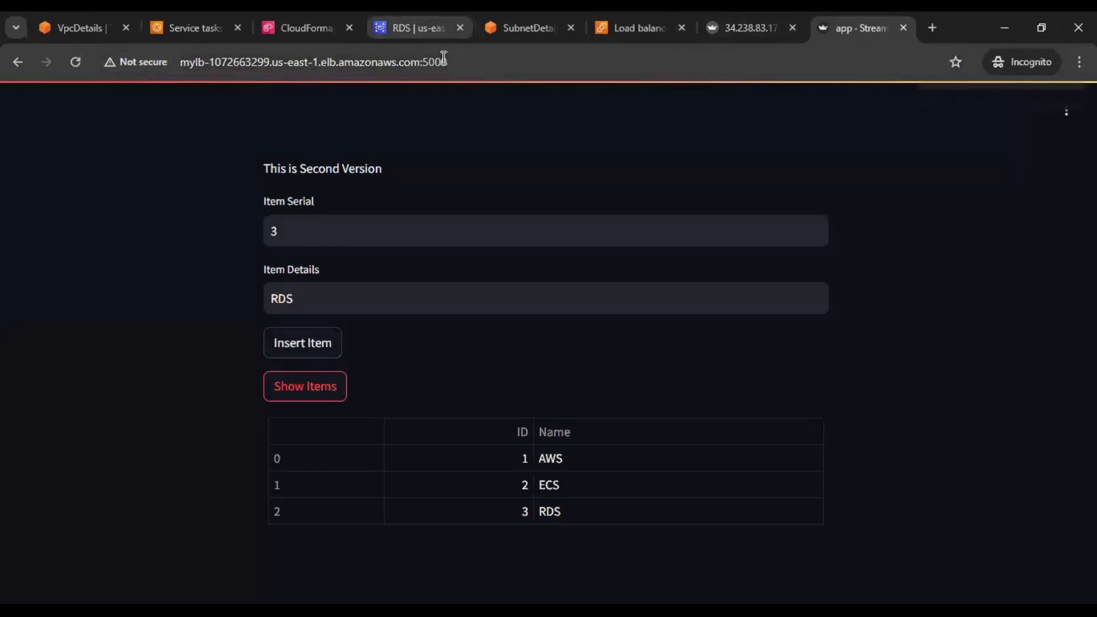
drag(448, 60, 421, 59)
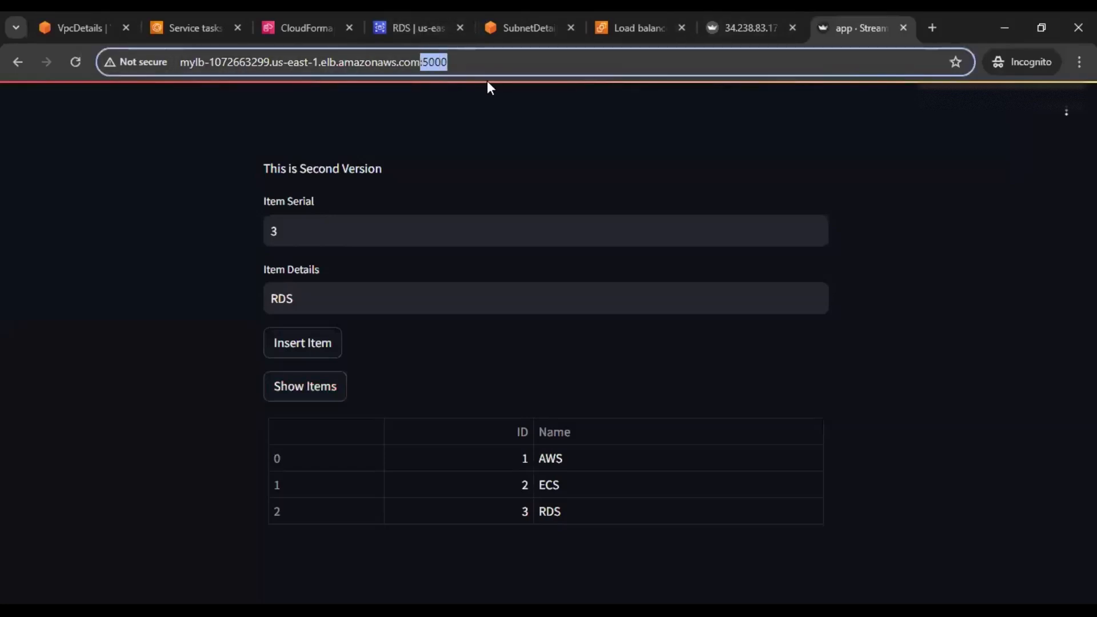
key(BackSpace)
key(Return)
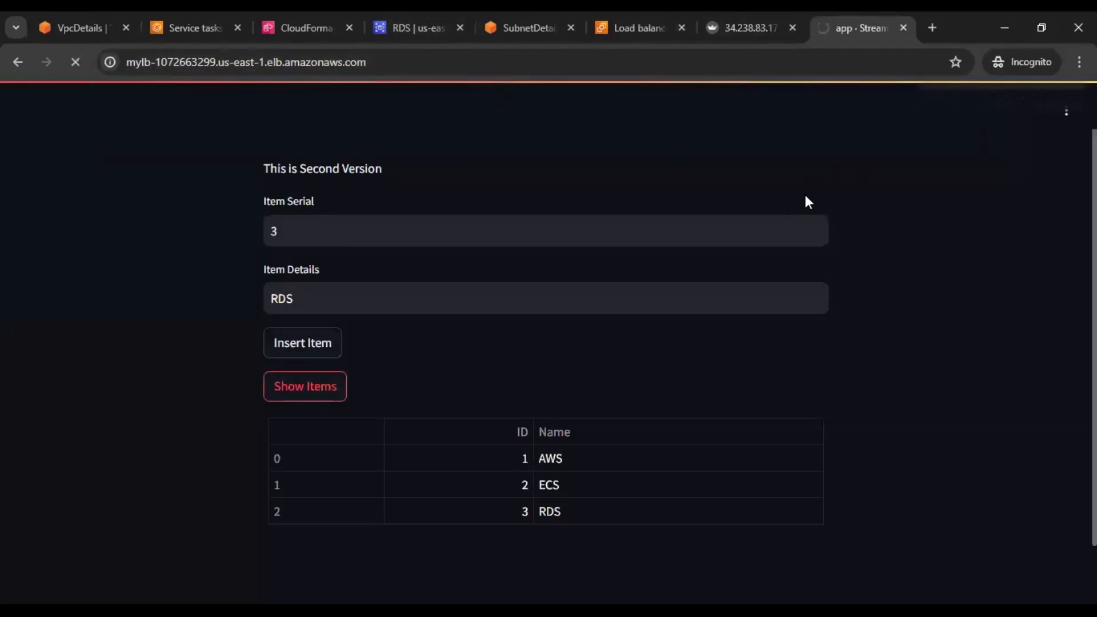
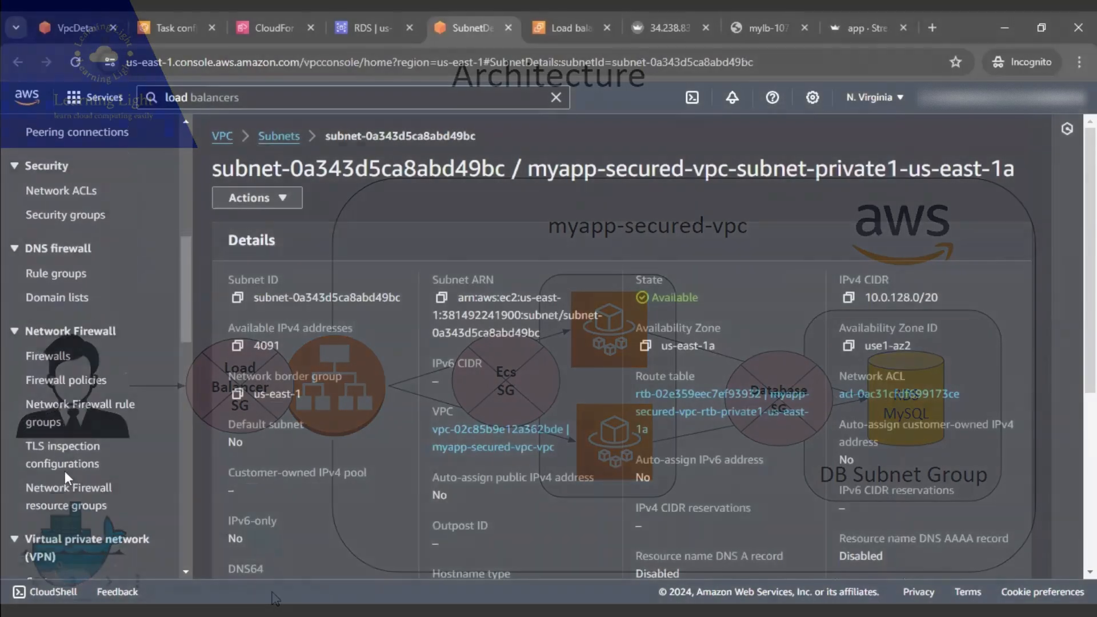
Open the VPC Security groups list showing ecsSG, databaseSG and loadBalancerSG
scroll(65, 476, down, 8)
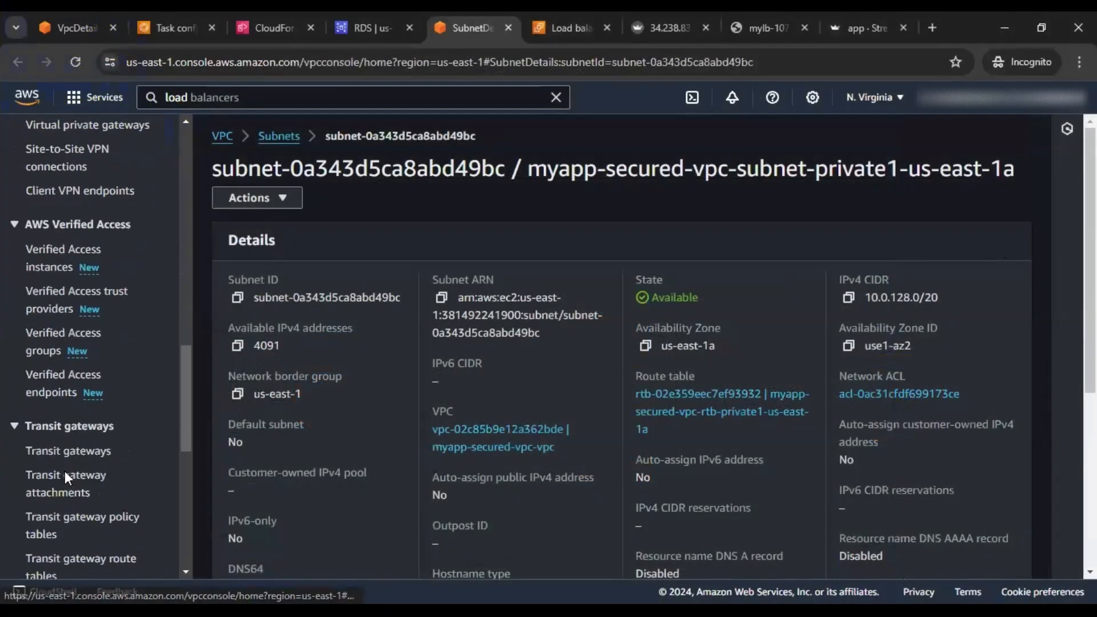
scroll(64, 388, up, 10)
click(67, 291)
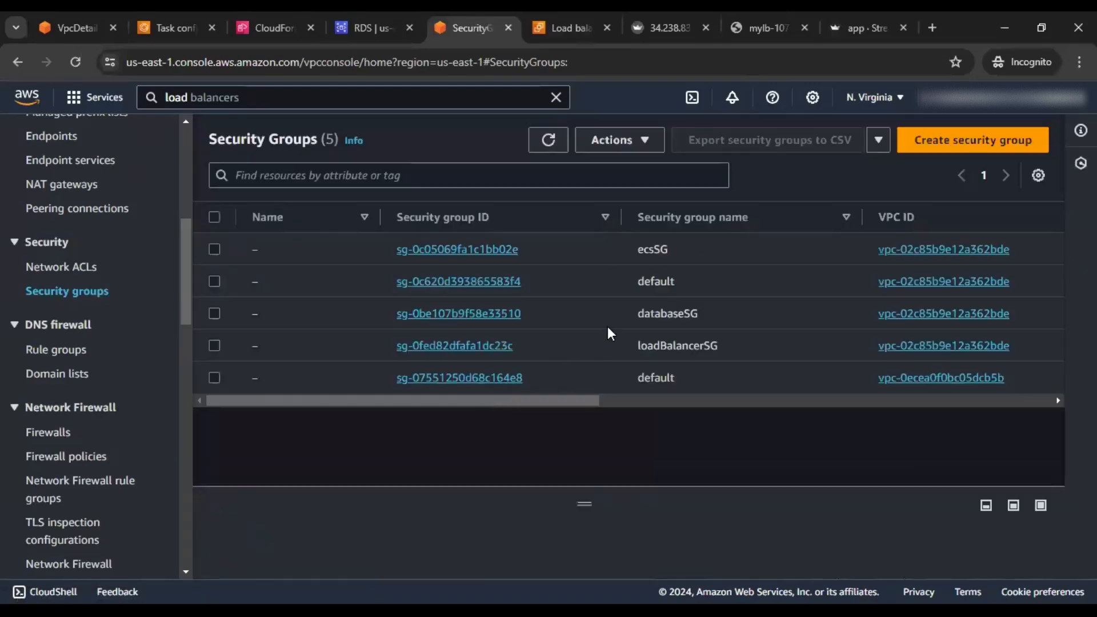
Open the ecsSG security group and review its inbound rules
click(481, 250)
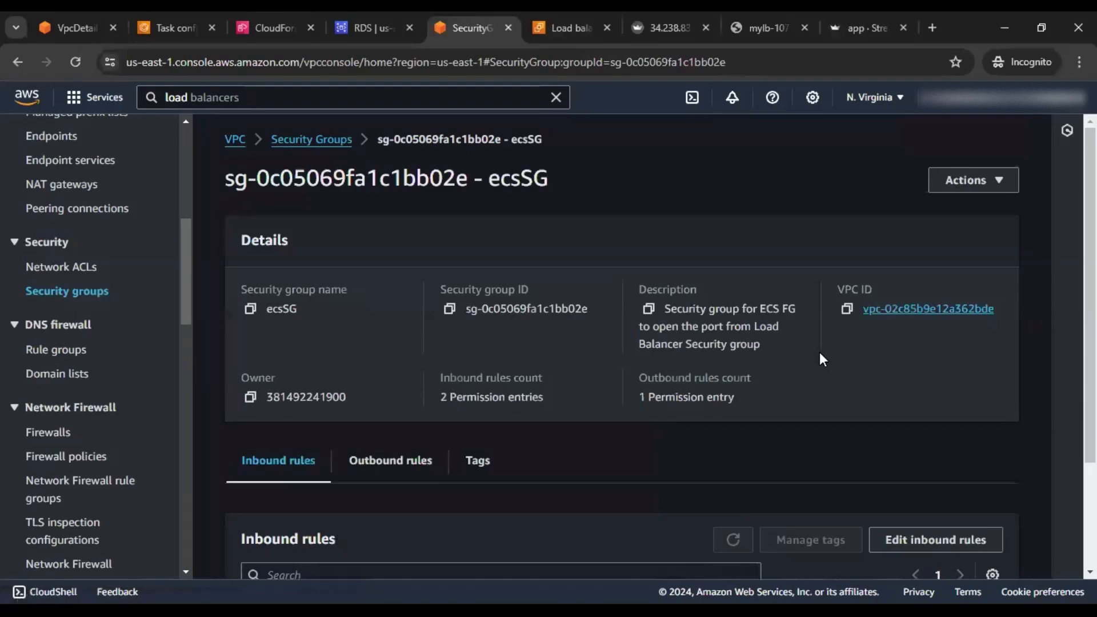
scroll(820, 354, down, 3)
scroll(818, 357, down, 1)
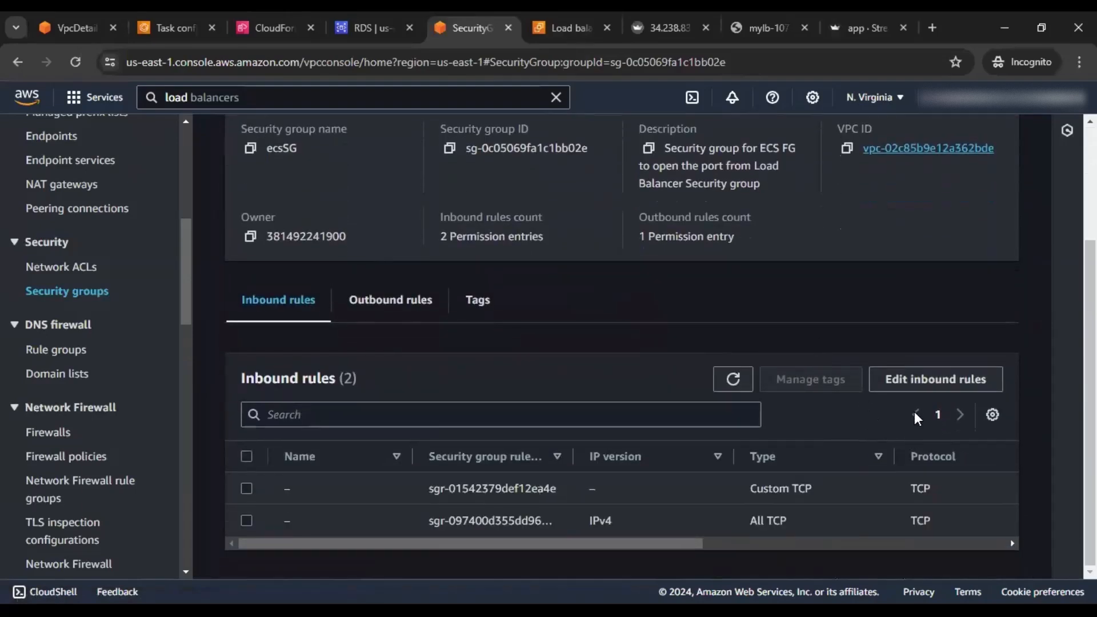
scroll(522, 363, up, 1)
scroll(522, 360, down, 1)
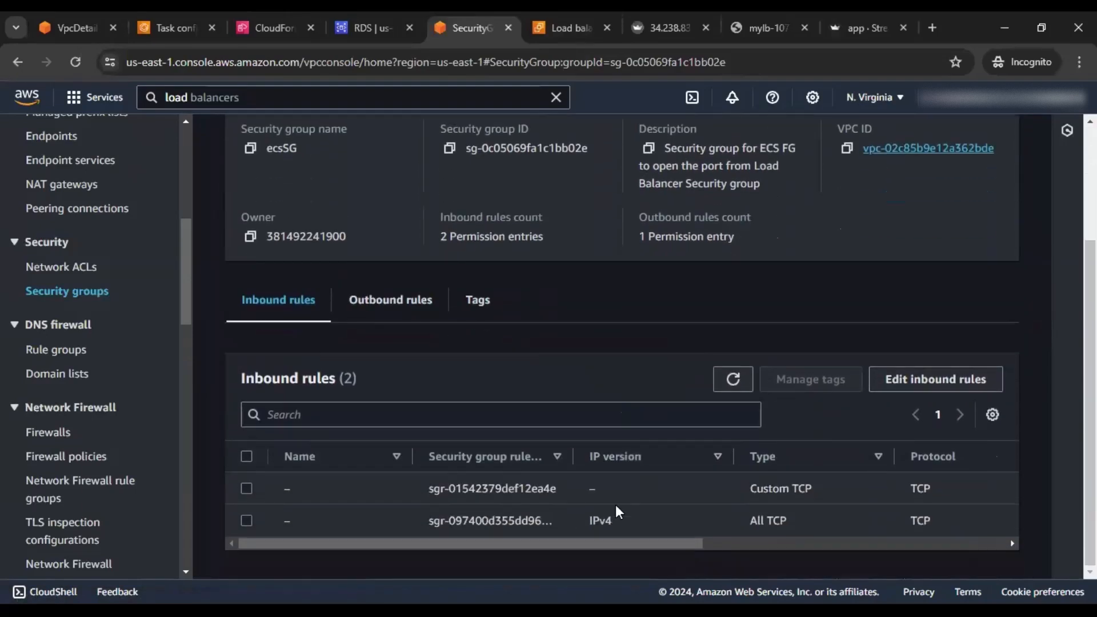
scroll(558, 543, right, 2)
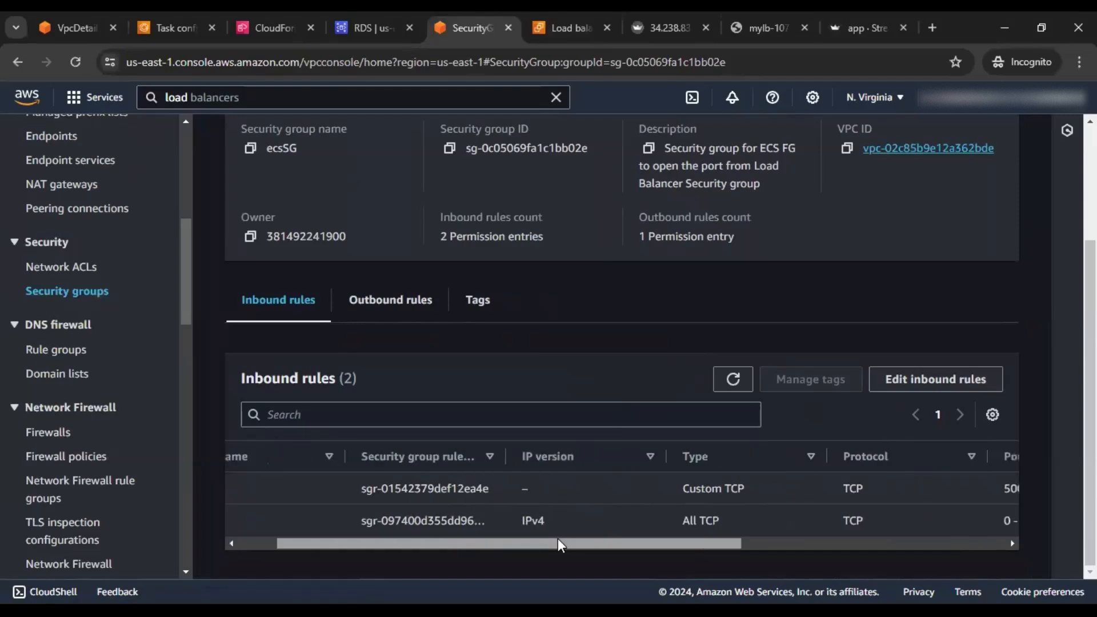
drag(558, 539, 447, 537)
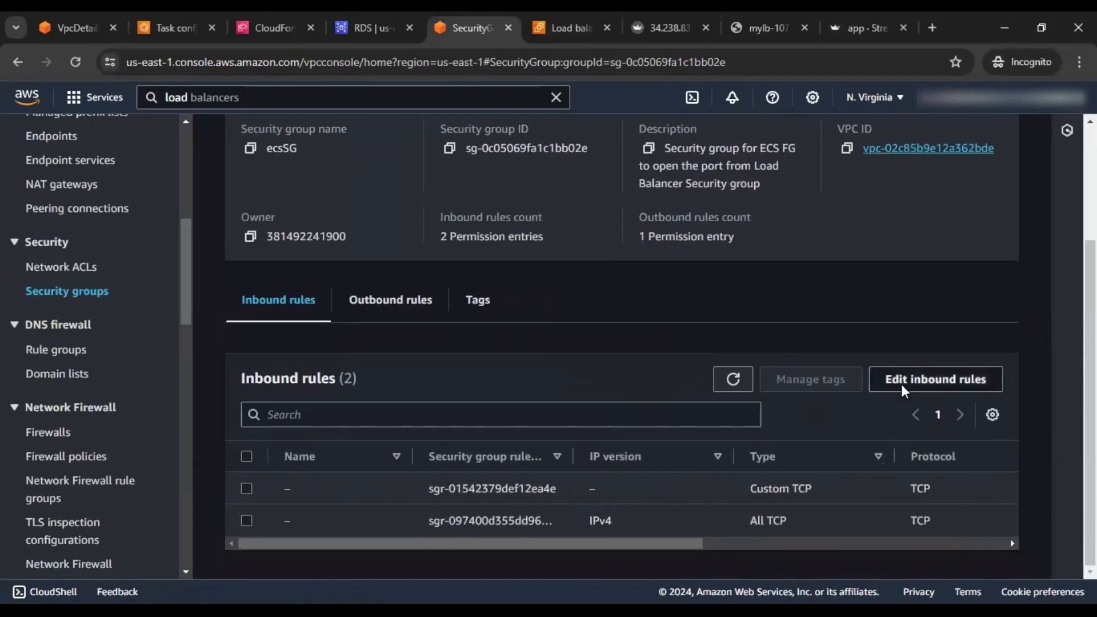
Delete ecsSG's All TCP 0.0.0.0/0 inbound rule and save the rules
click(901, 386)
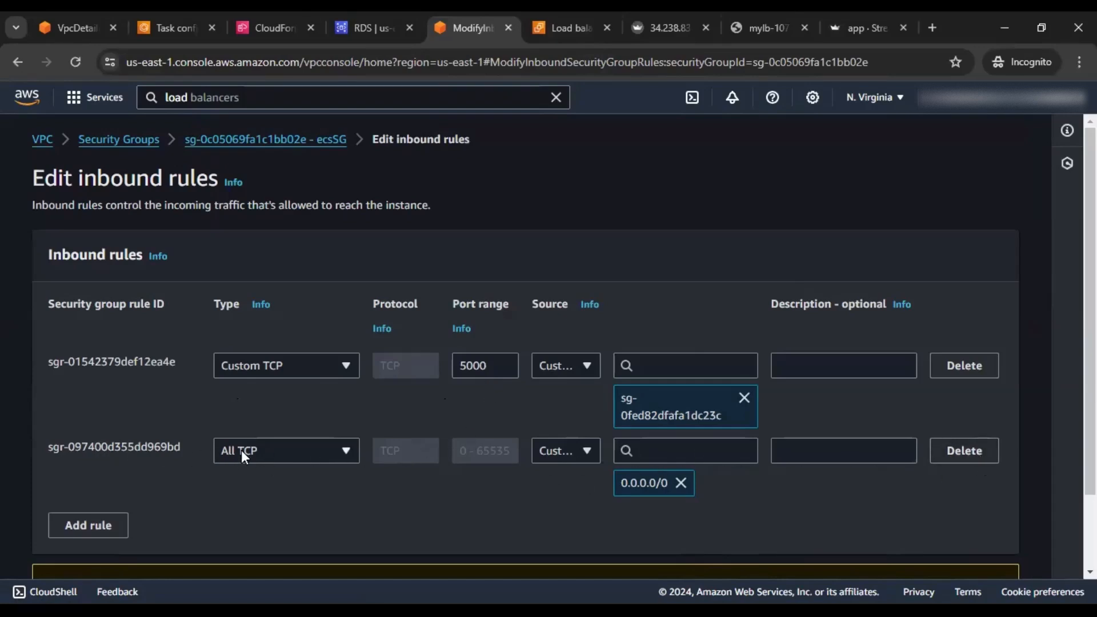
click(977, 456)
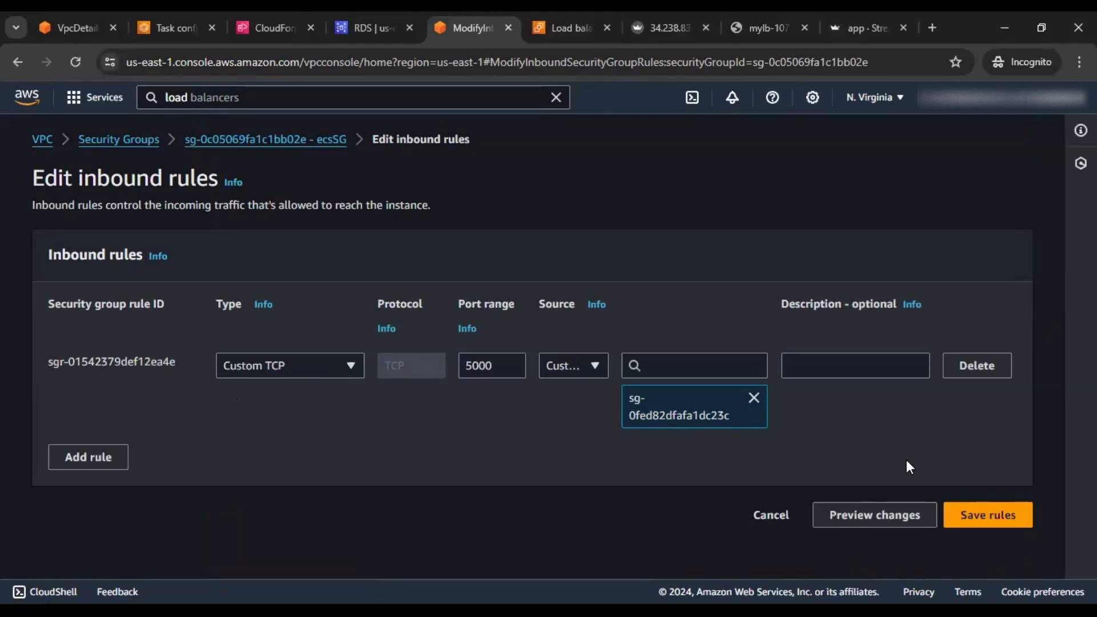
click(980, 518)
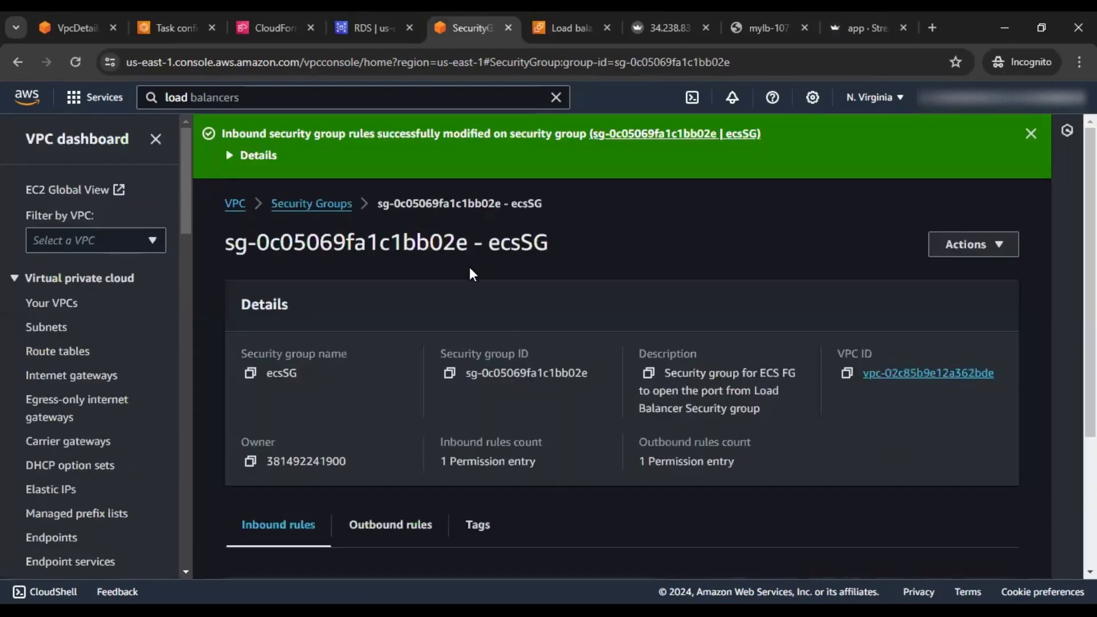
click(859, 29)
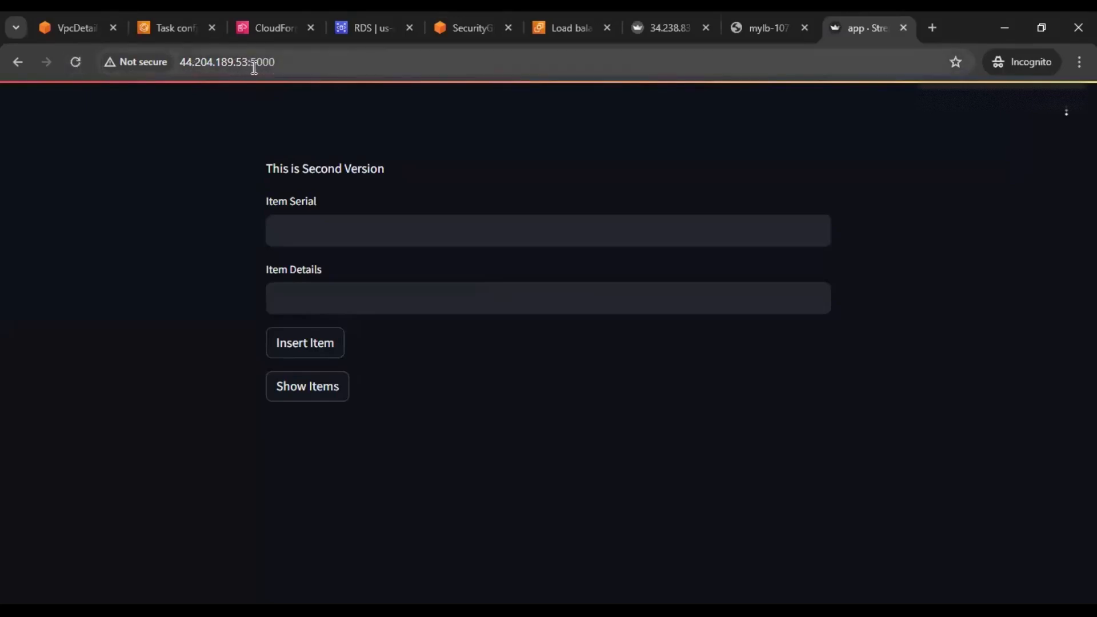
Confirm the task IP no longer responds, then load the load balancer address on :5000
click(76, 62)
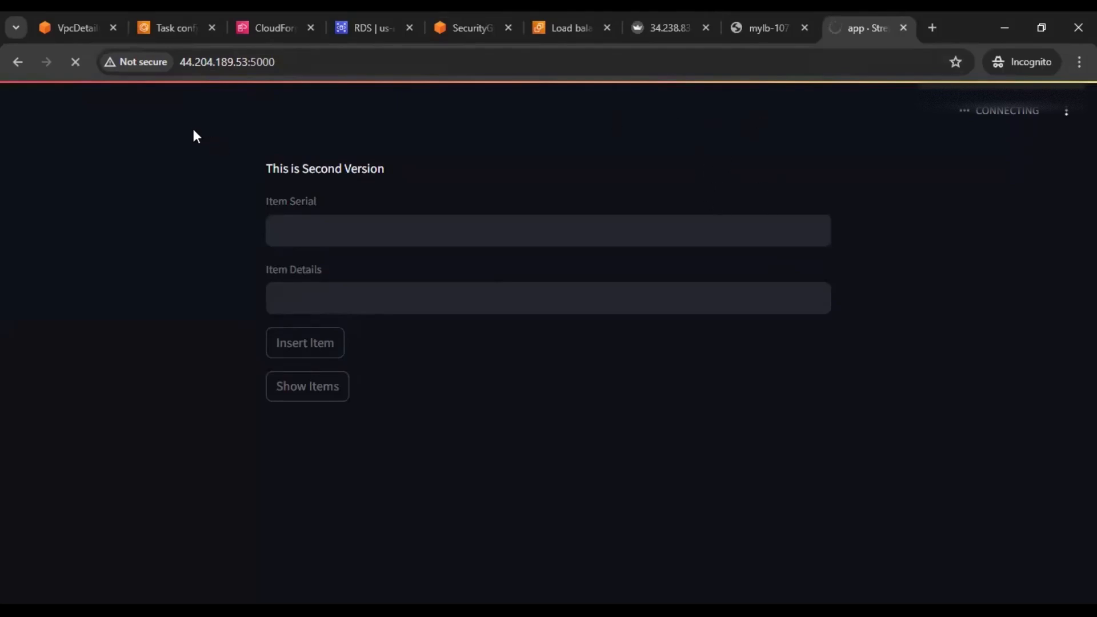
click(759, 29)
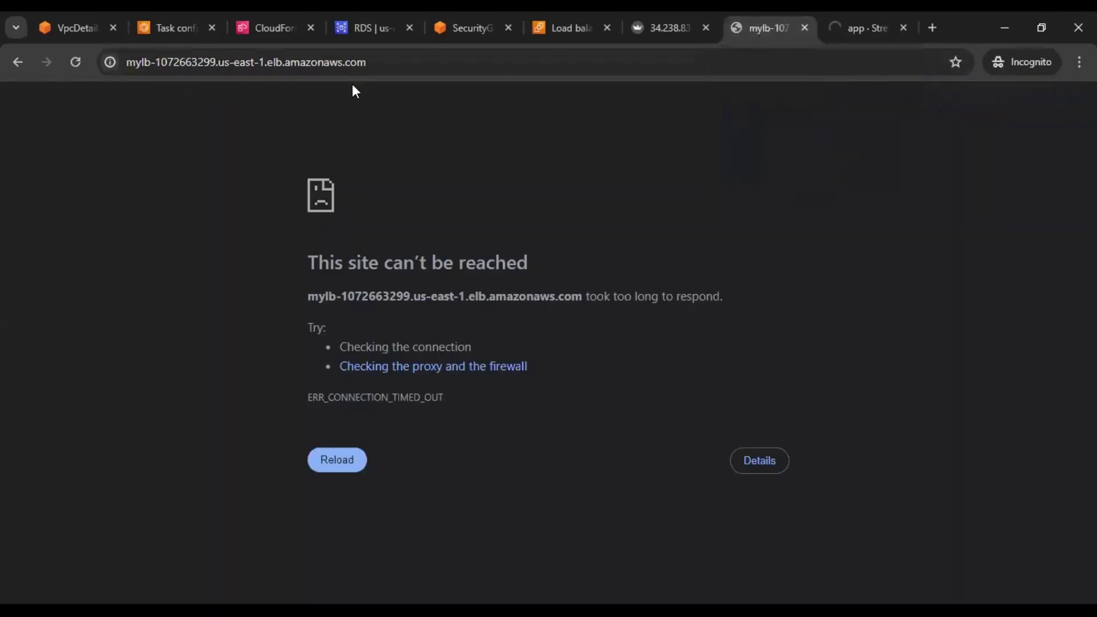
click(409, 61)
click(410, 61)
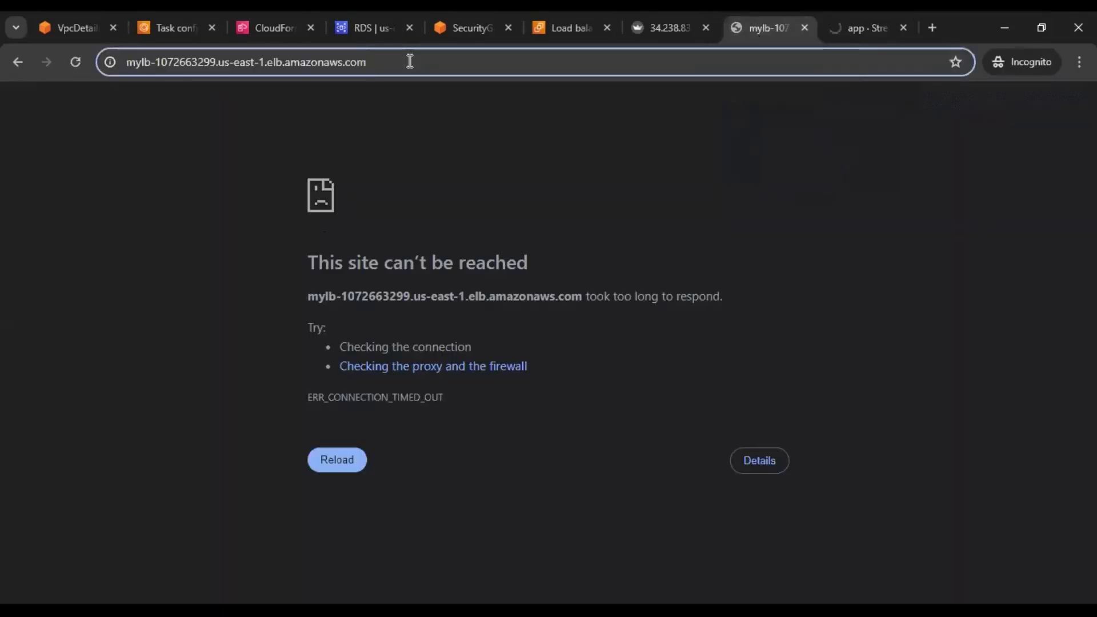
text(:500)
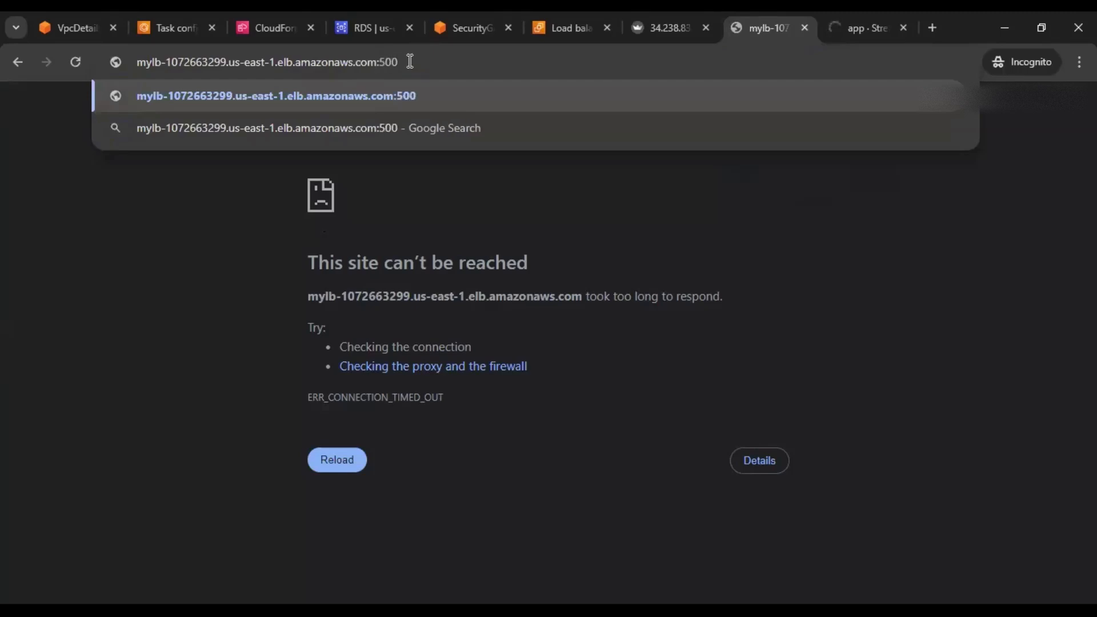
text(0)
key(Return)
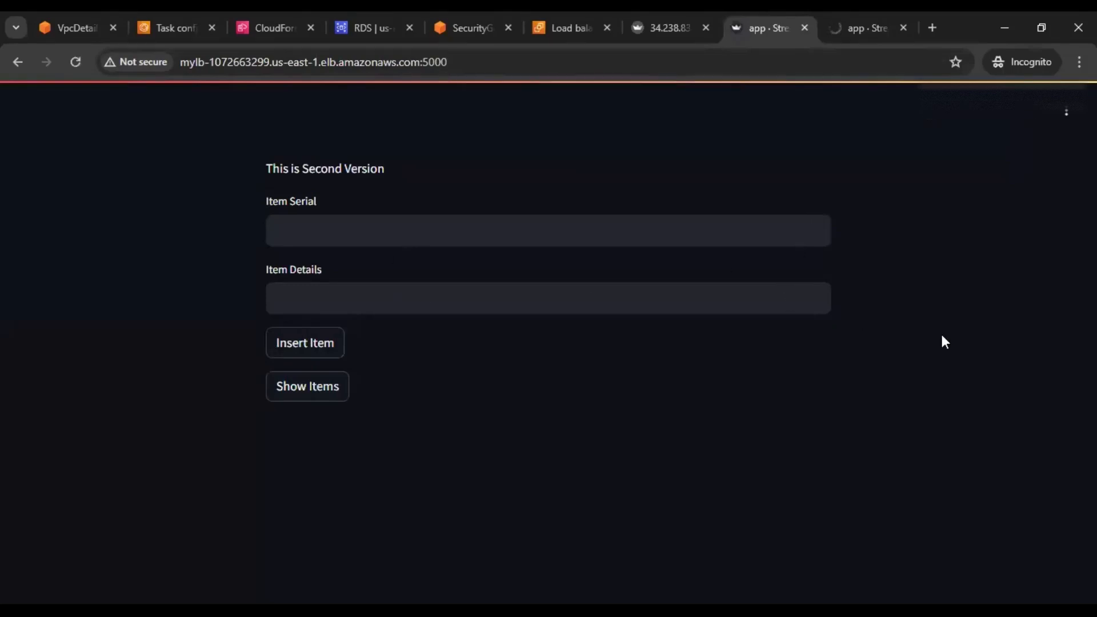
Insert item 4 'Secured VPC' through the load balancer and list all four items
click(318, 396)
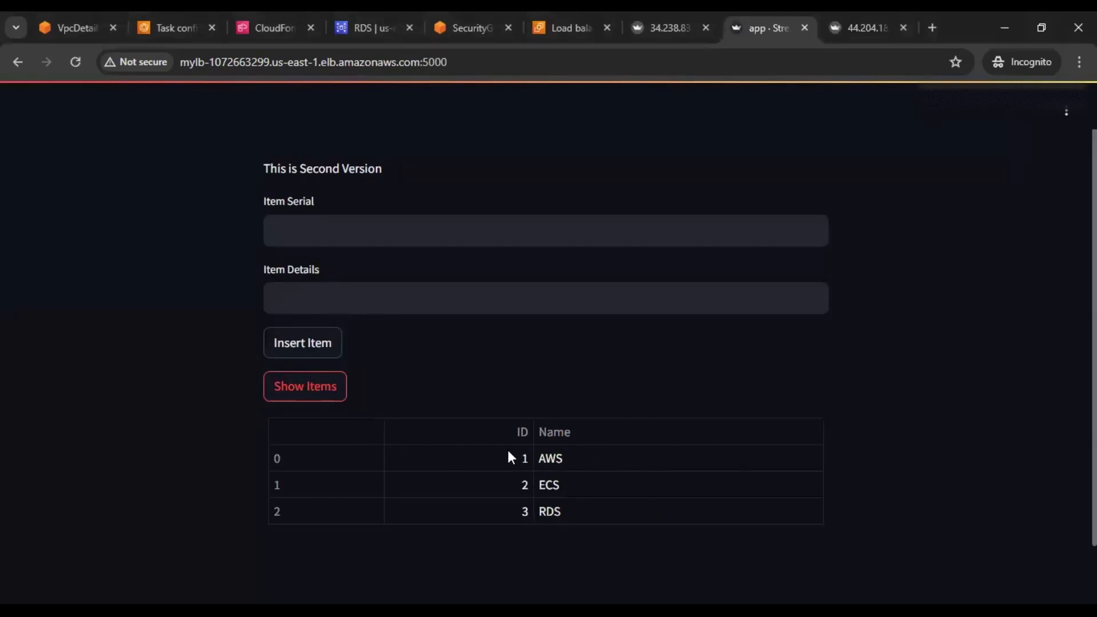
click(330, 226)
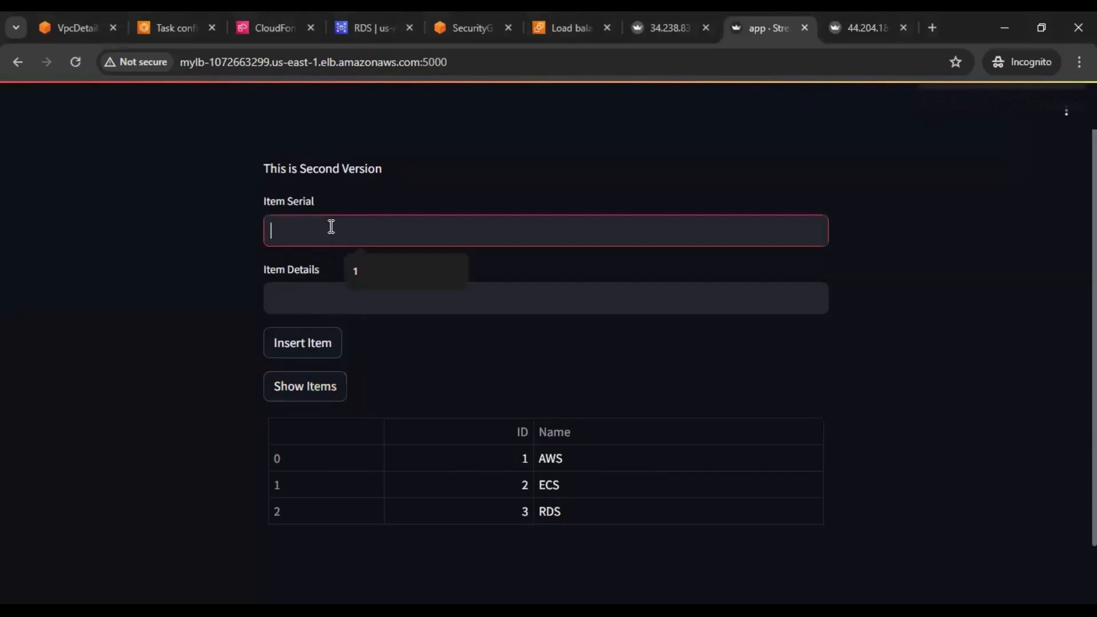
text(4)
click(316, 293)
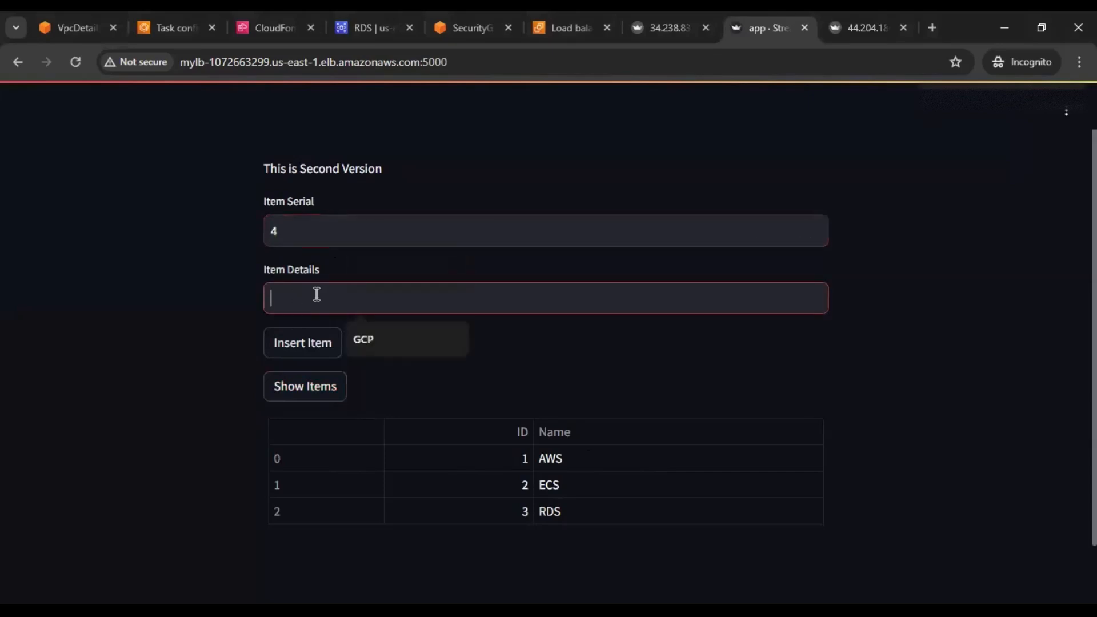
text(Secur)
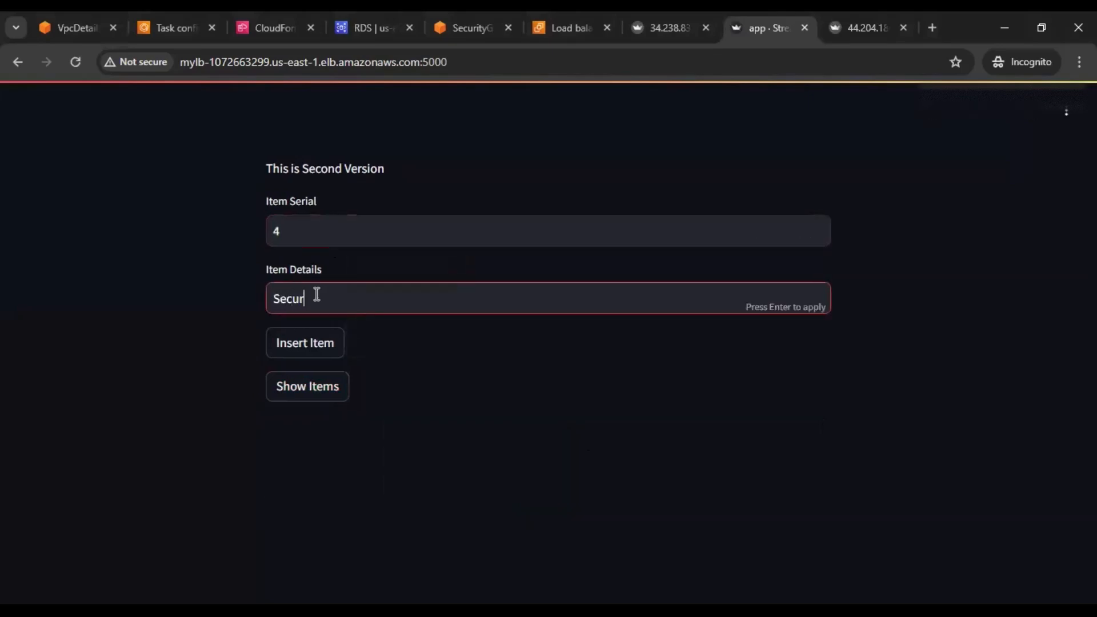
text(ed VPC)
click(310, 341)
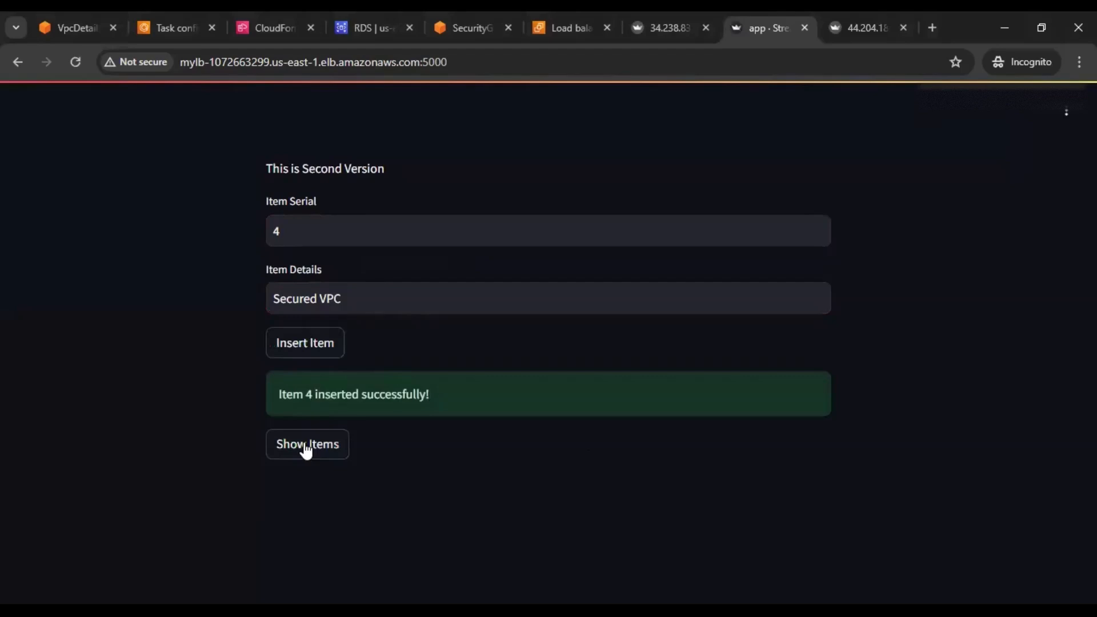
click(306, 451)
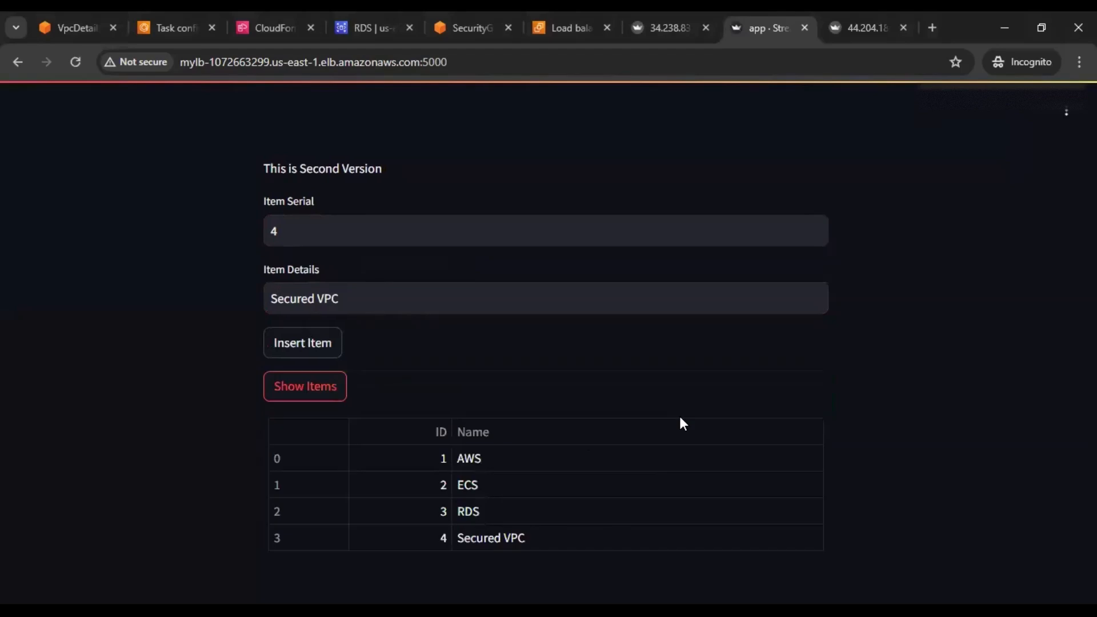
click(152, 33)
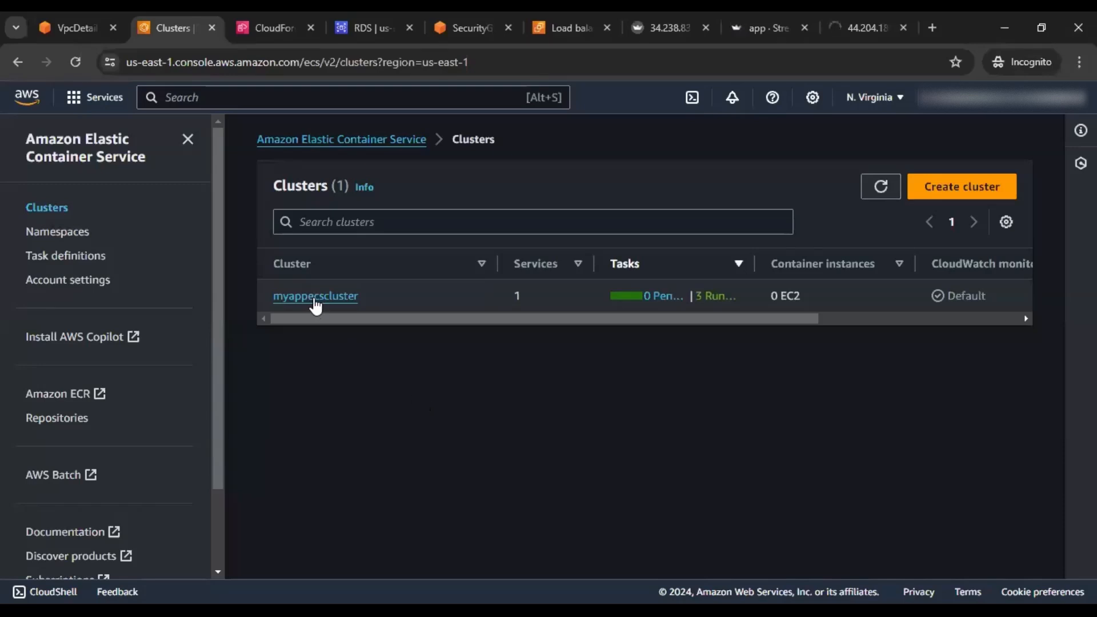
Open myappecscluster and show its Tasks list
click(315, 296)
scroll(527, 369, down, 3)
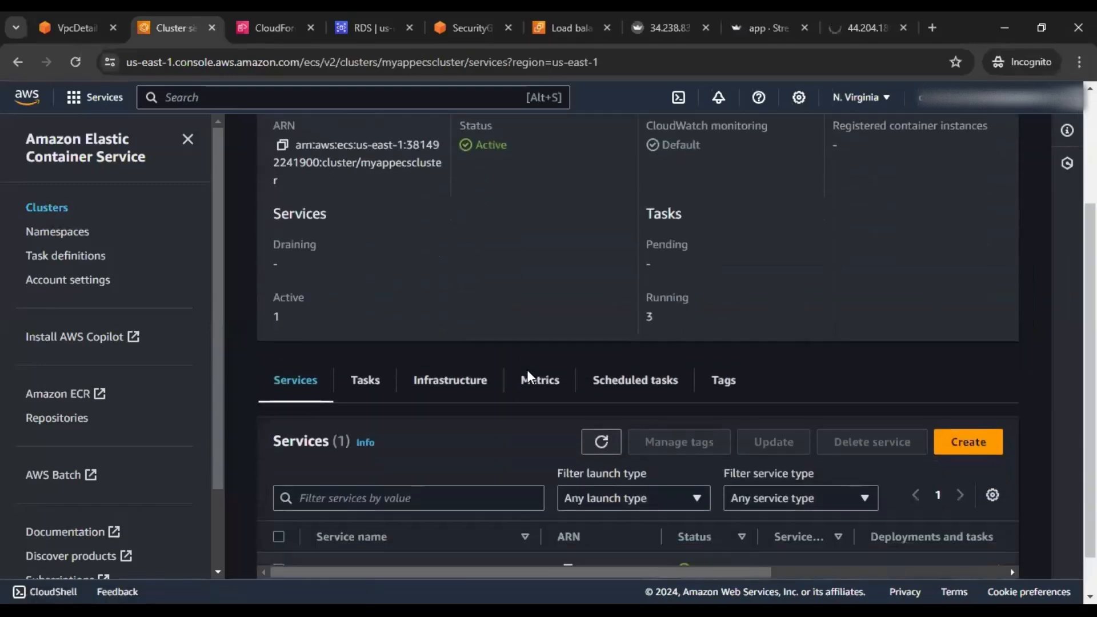
scroll(514, 365, down, 1)
click(368, 334)
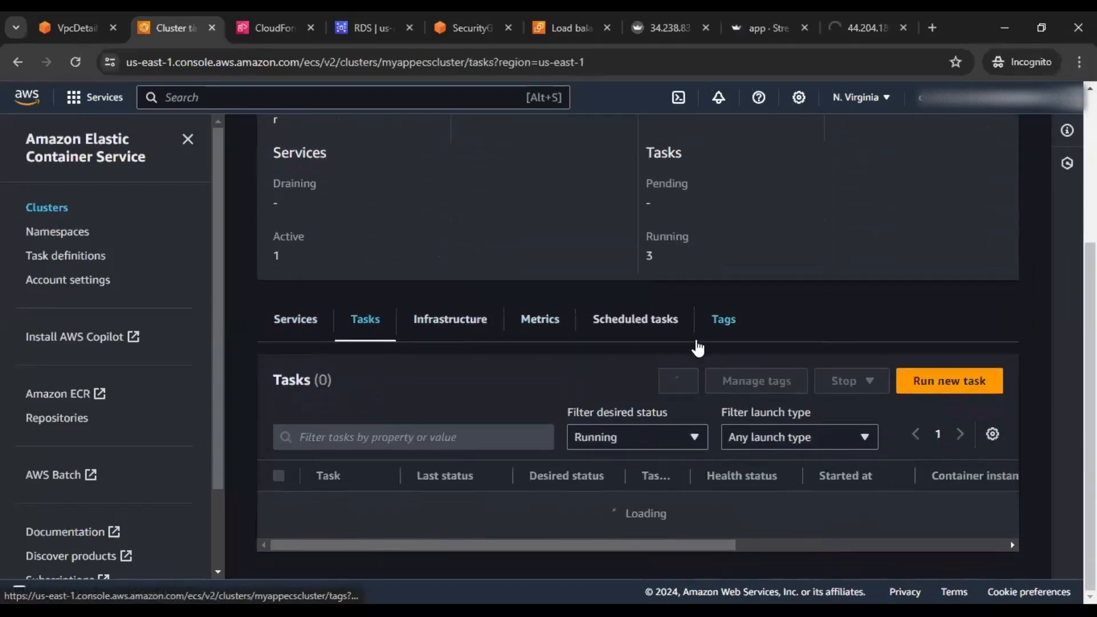
scroll(698, 348, down, 1)
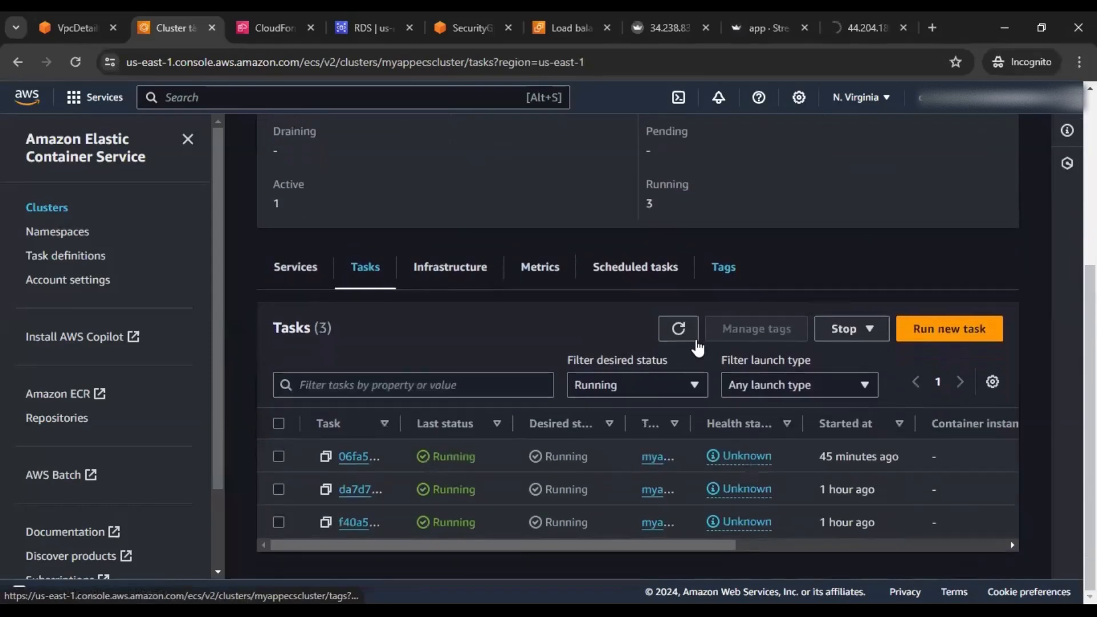
Stop all three running tasks, confirming with the 'stop all tasks' phrase
click(279, 424)
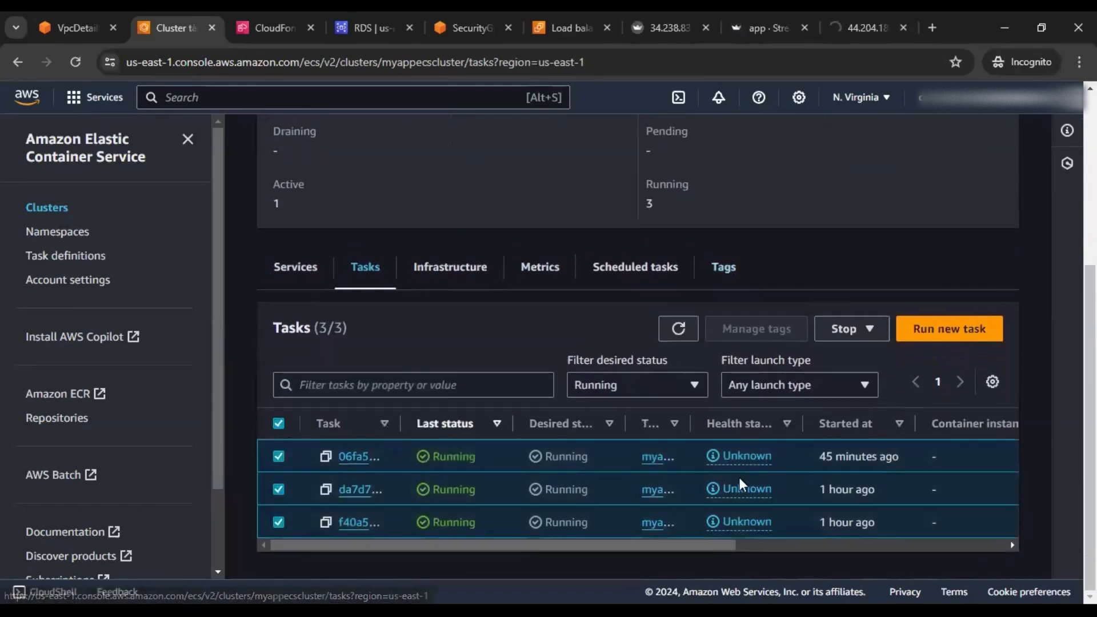
click(863, 330)
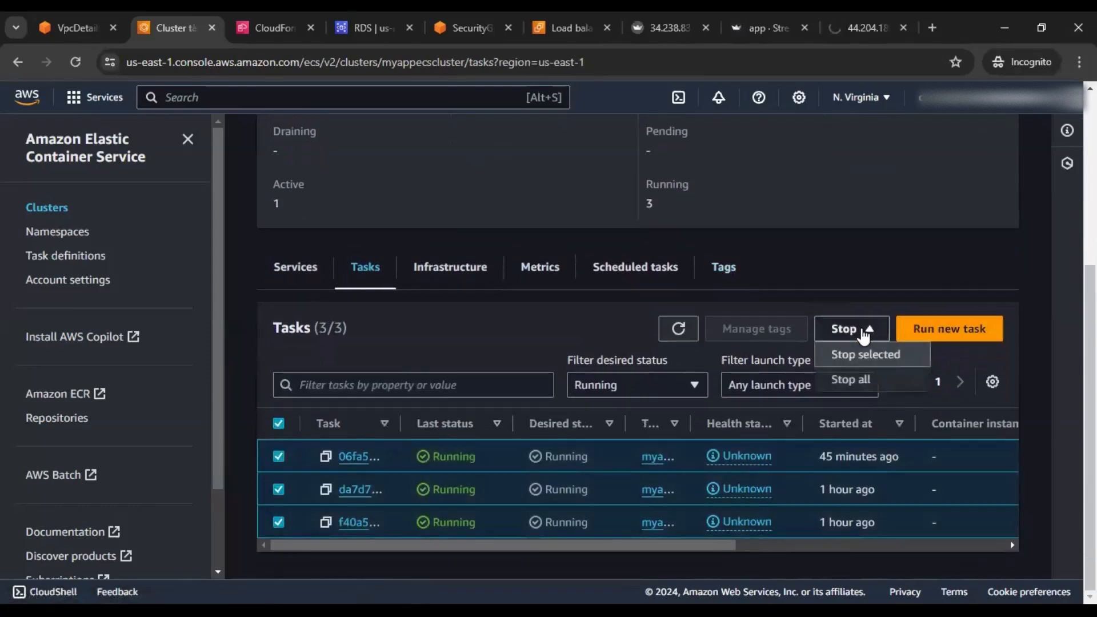
click(861, 382)
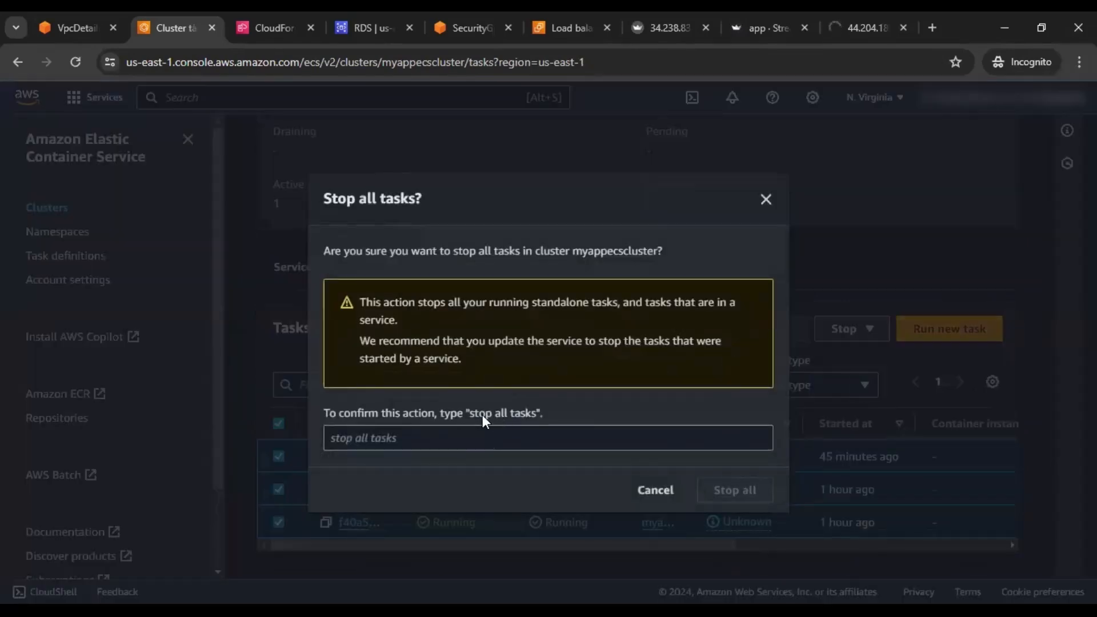
drag(472, 415, 506, 415)
click(509, 441)
text(stop all tasks)
click(735, 489)
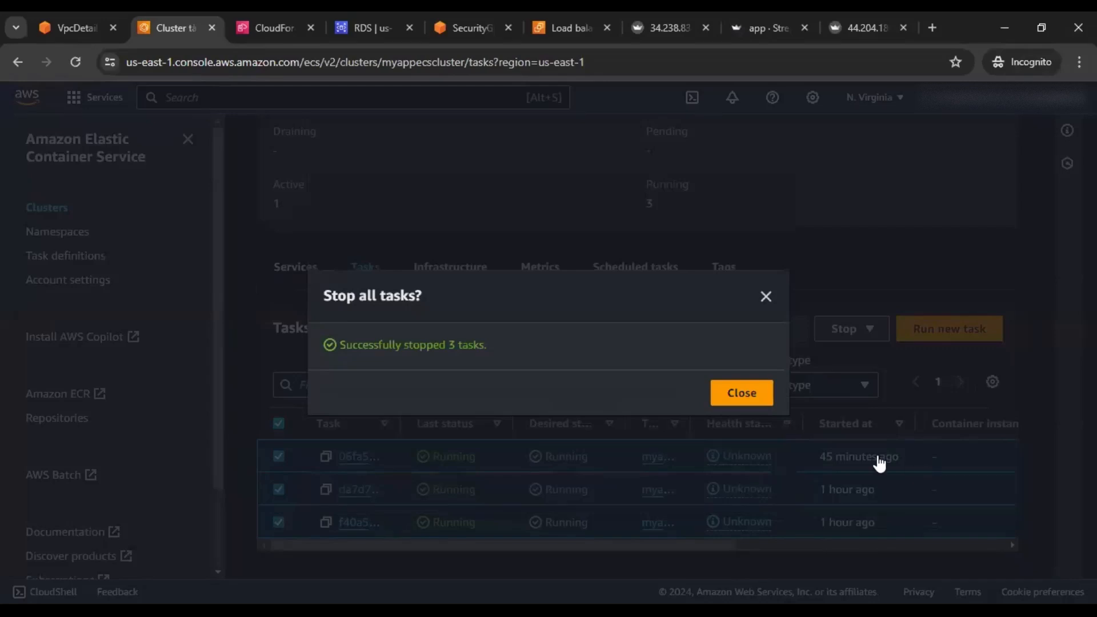
click(732, 395)
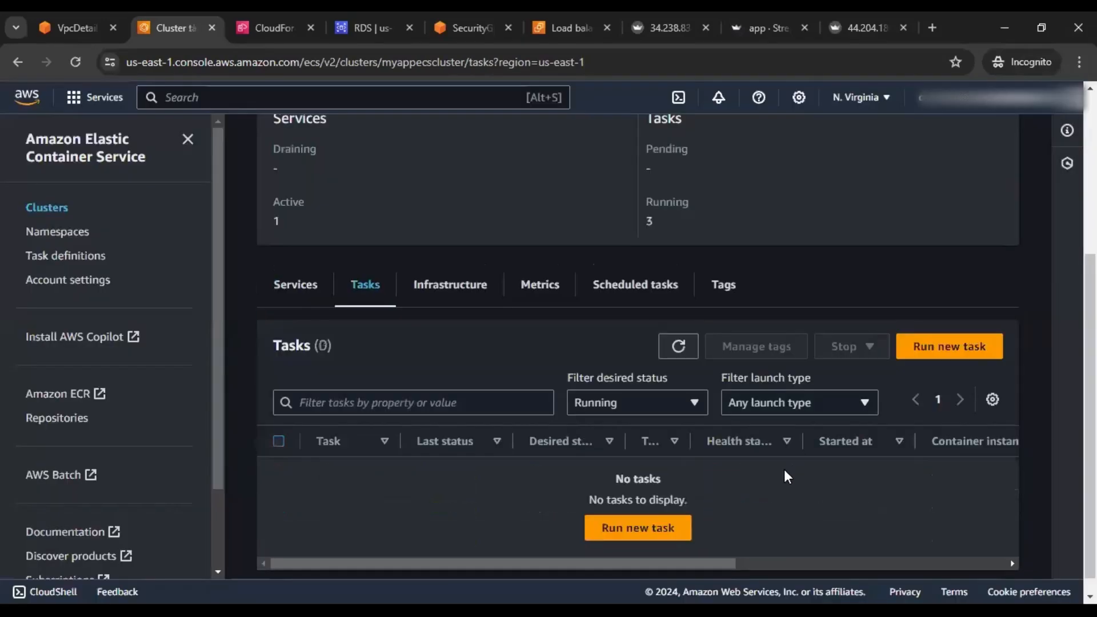
Refresh the task list until three replacement tasks appear provisioning
click(678, 346)
click(679, 346)
click(692, 358)
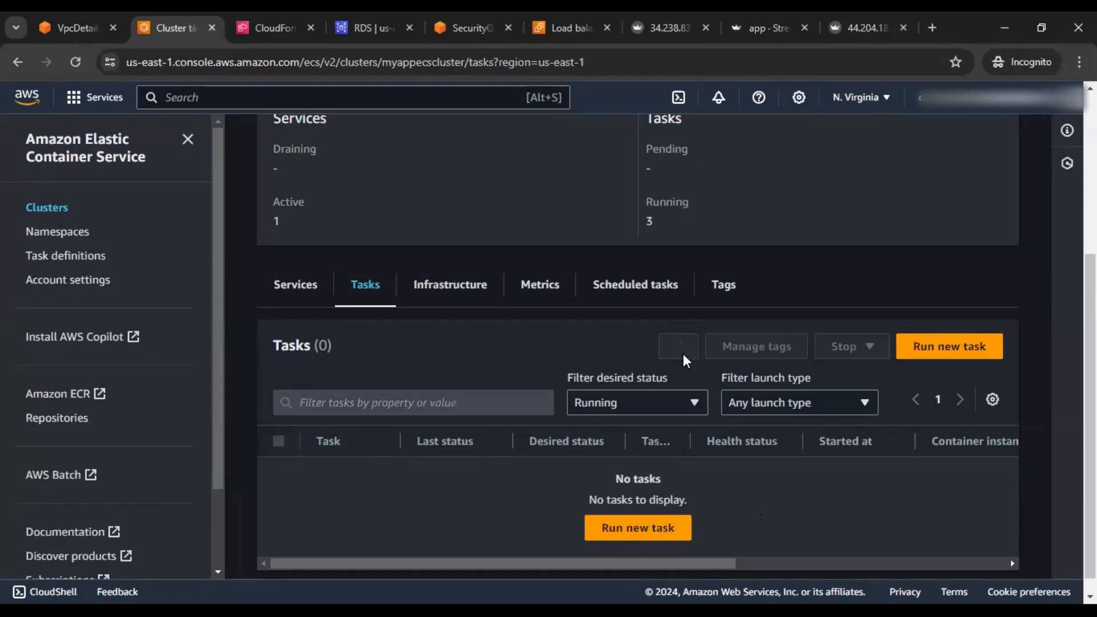
click(683, 357)
click(683, 357)
click(684, 358)
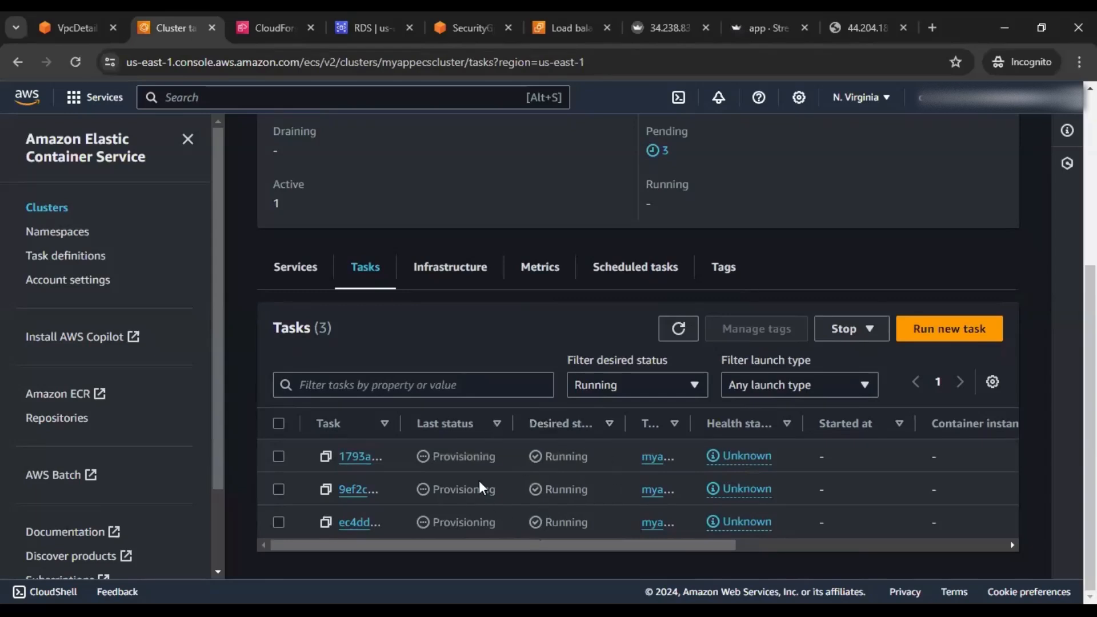
Reload the load-balanced app on port 5000 while the replacement tasks start
click(679, 29)
click(752, 27)
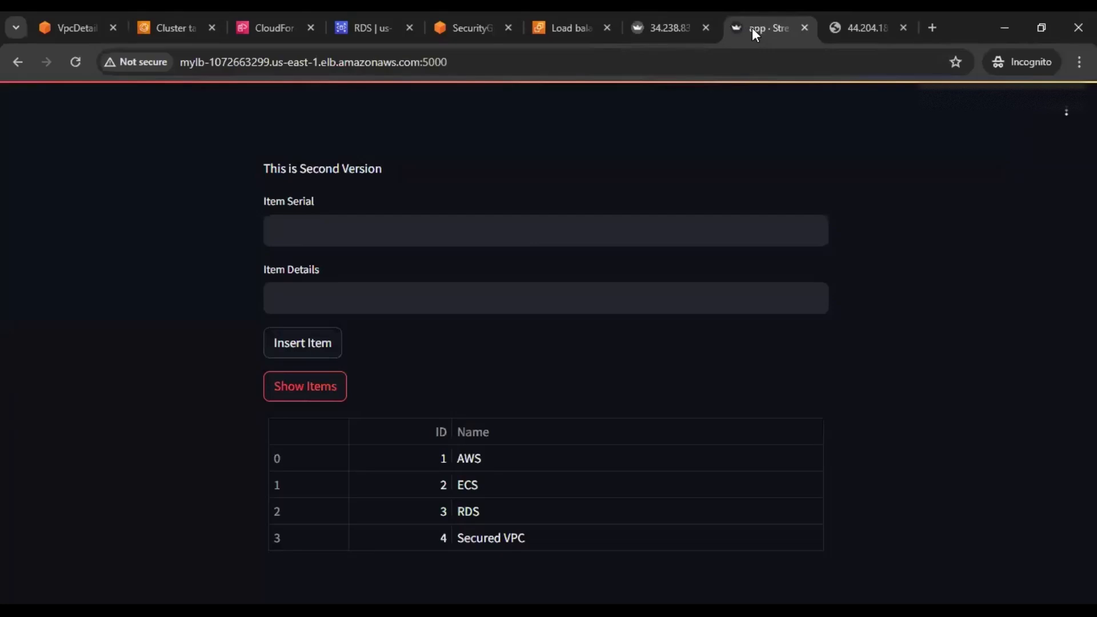
click(75, 62)
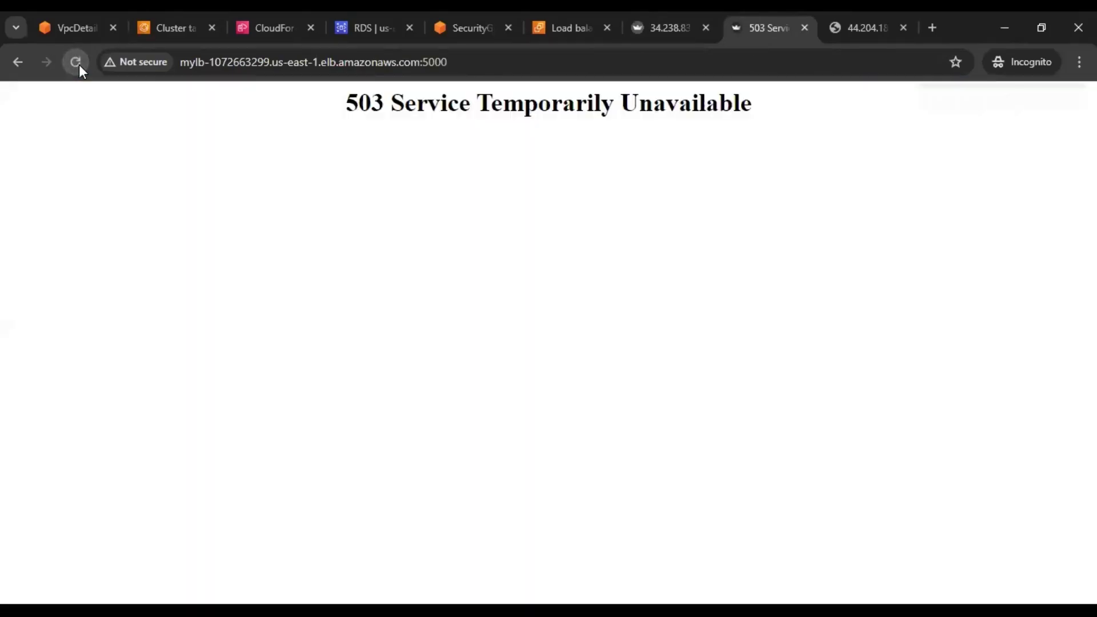
click(79, 64)
click(78, 64)
click(79, 64)
click(79, 64)
Refresh the new tasks' statuses, then reload the app until the 503 clears
click(163, 23)
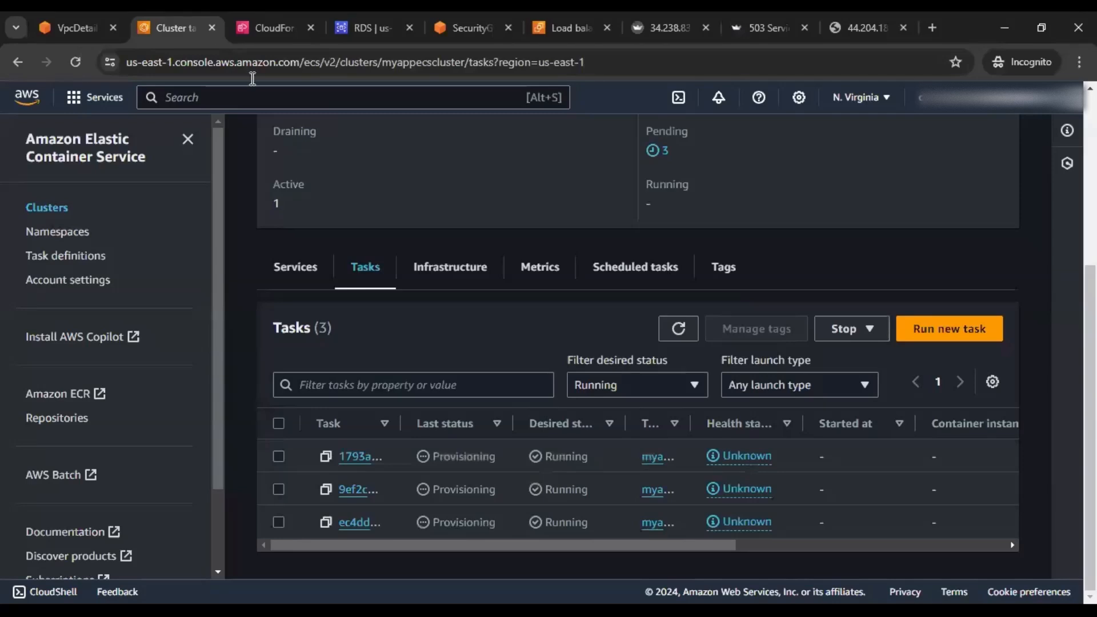
click(675, 336)
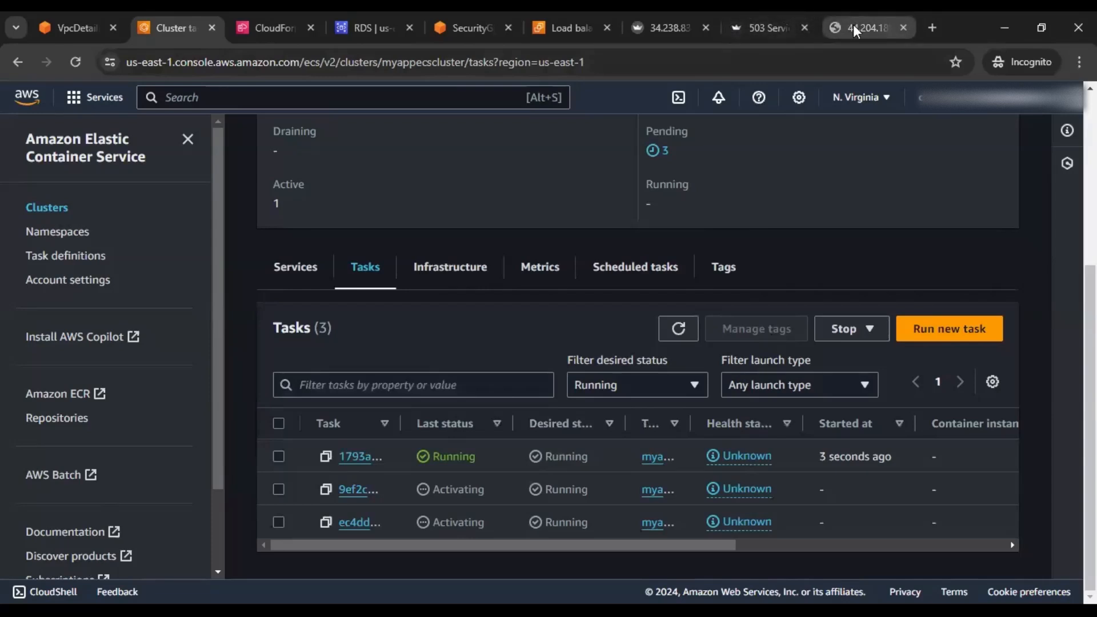
click(743, 26)
click(79, 63)
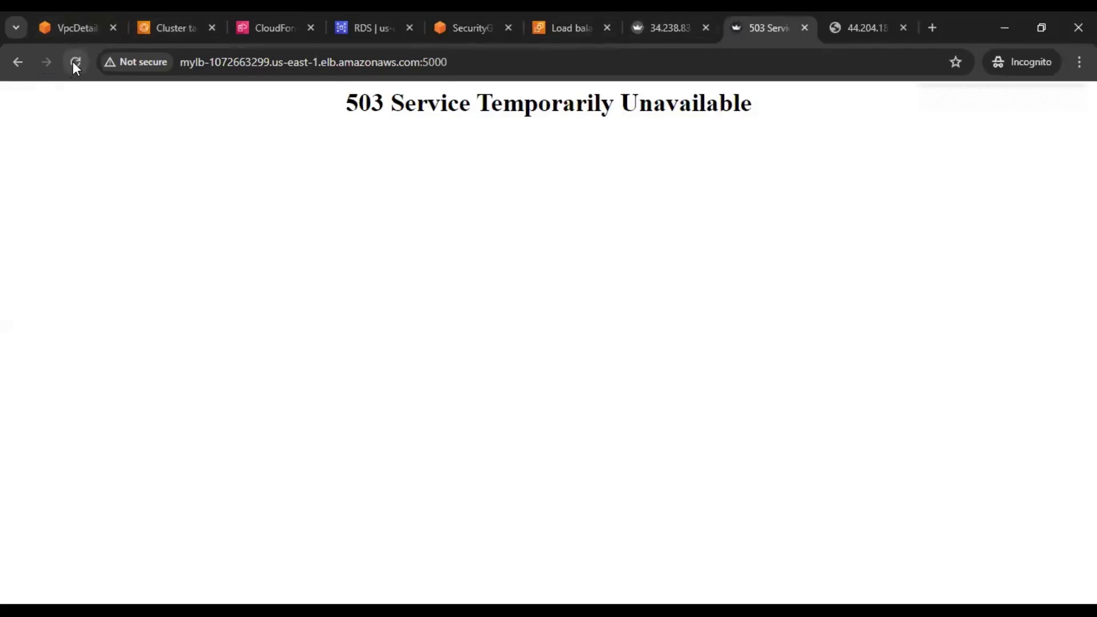
click(78, 62)
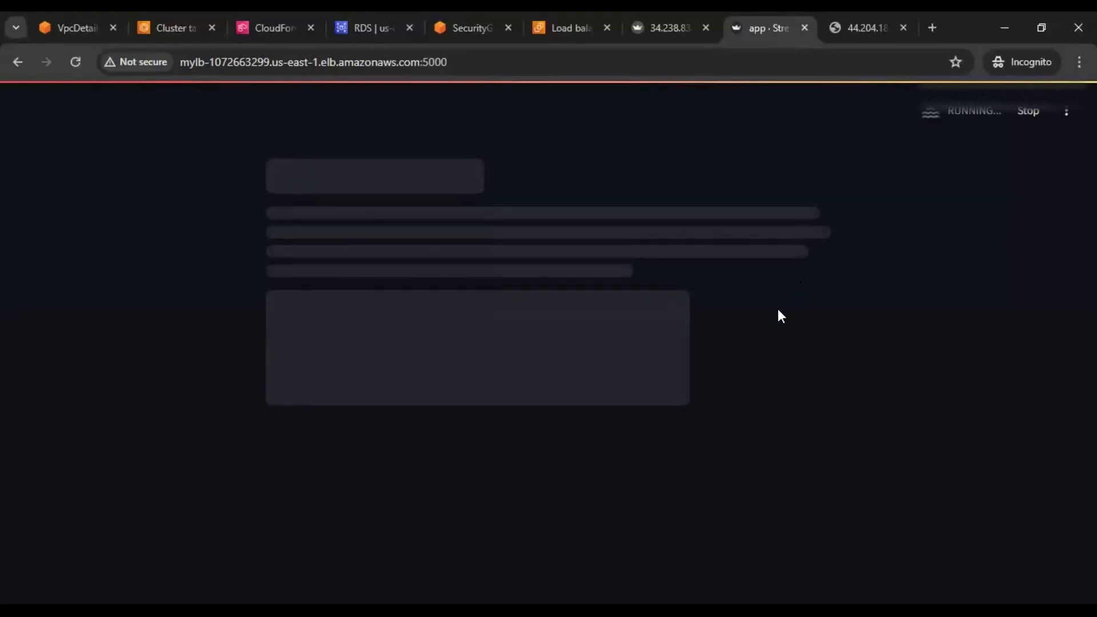
List the stored items, confirming AWS, ECS, RDS and Secured VPC persisted
click(307, 400)
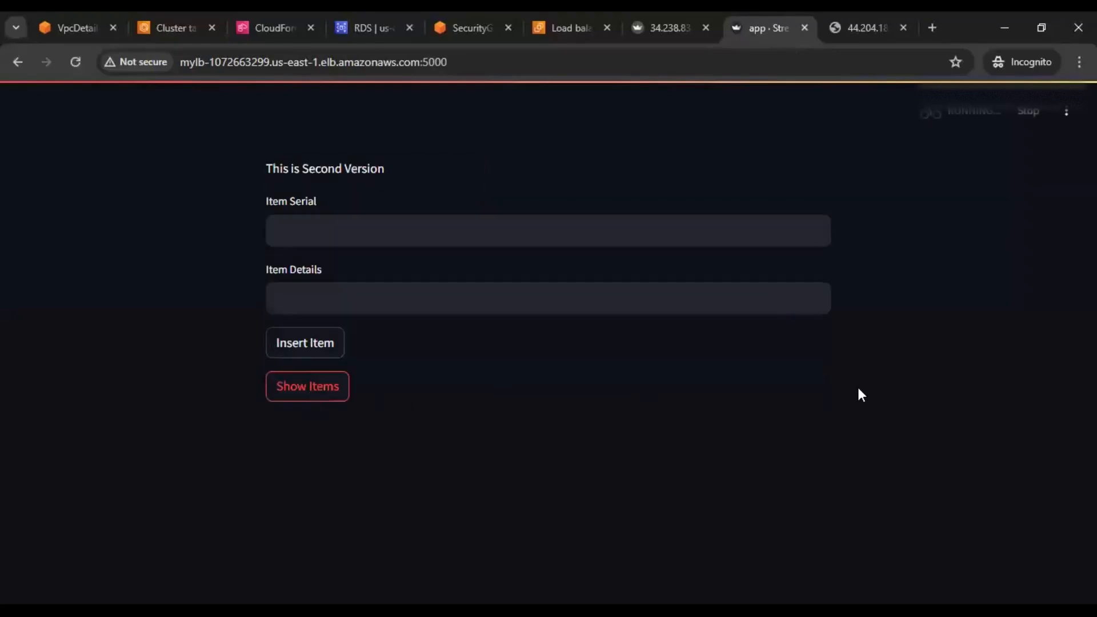
scroll(860, 394, down, 1)
scroll(859, 391, down, 1)
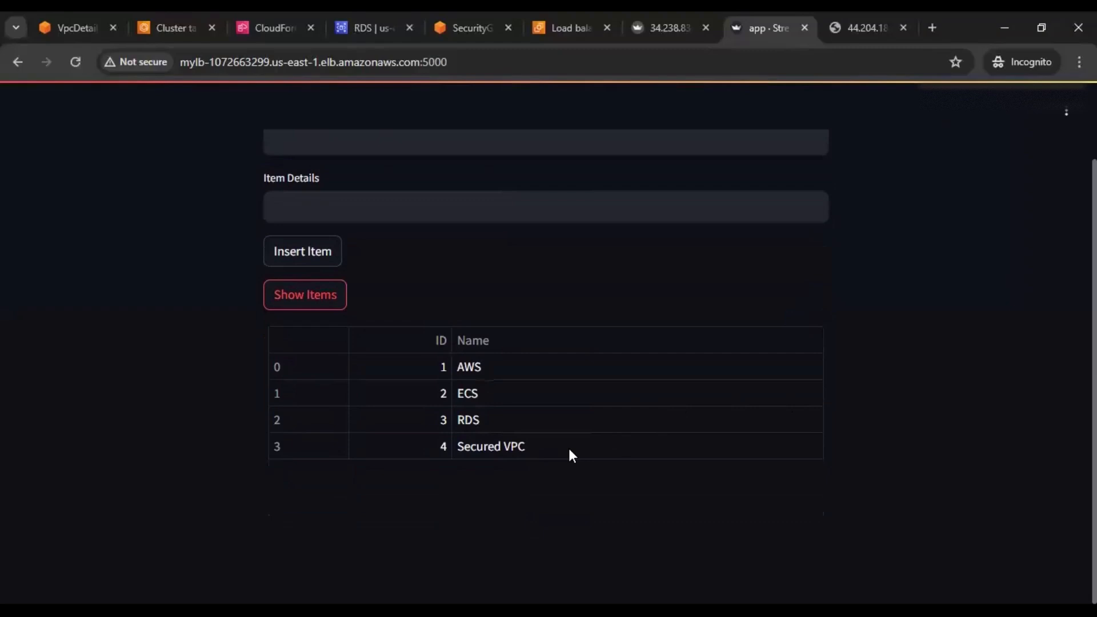
drag(570, 450, 258, 346)
click(811, 351)
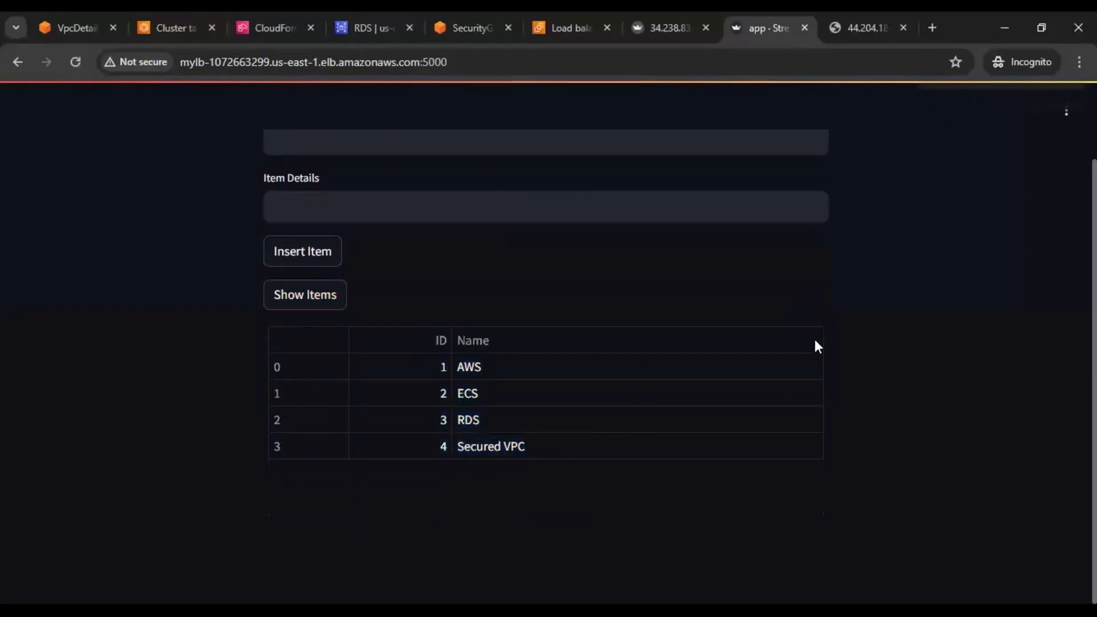